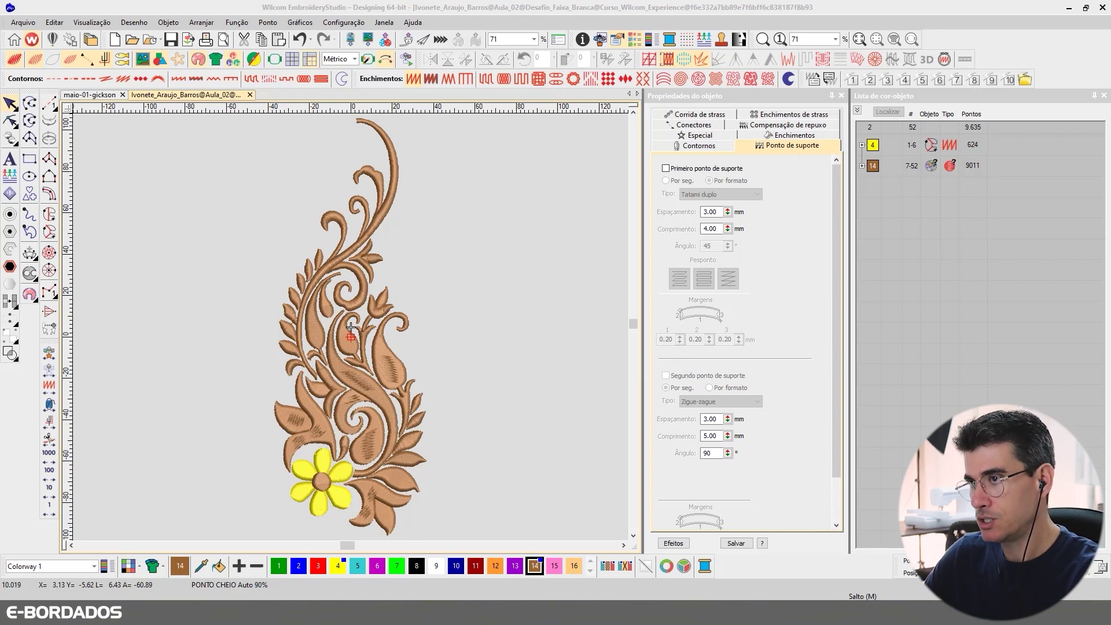
Examine the brown floral design up close, checking the filled scroll shapes above the yellow flower, and return to the full view
{"action": "left_click", "coordinate": [347, 197]}
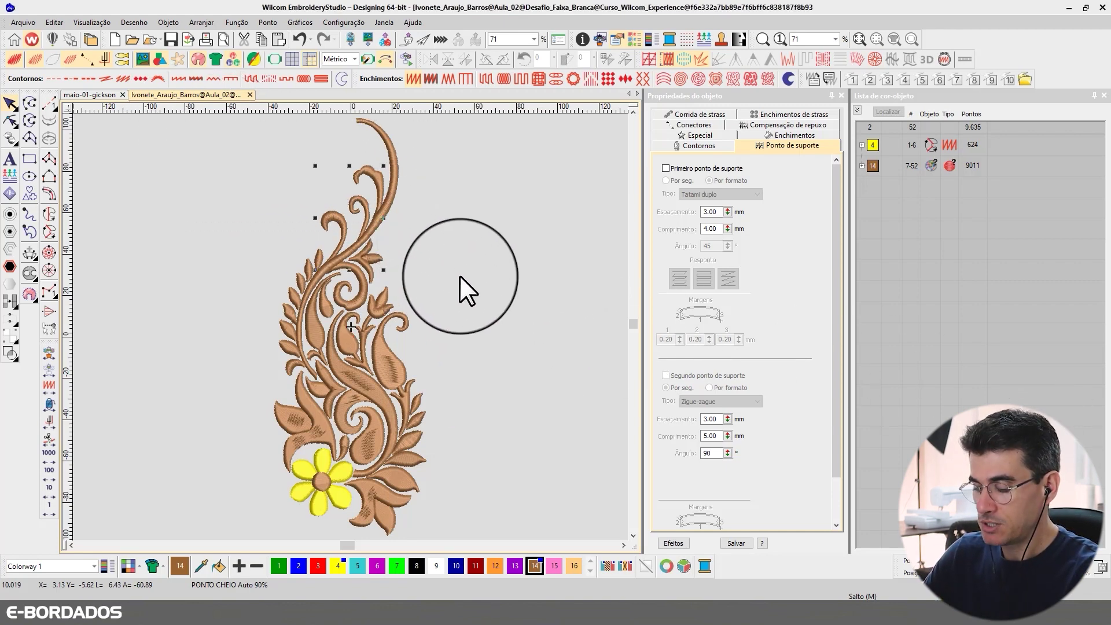
{"action": "left_click", "coordinate": [504, 266]}
{"action": "key", "text": "b"}
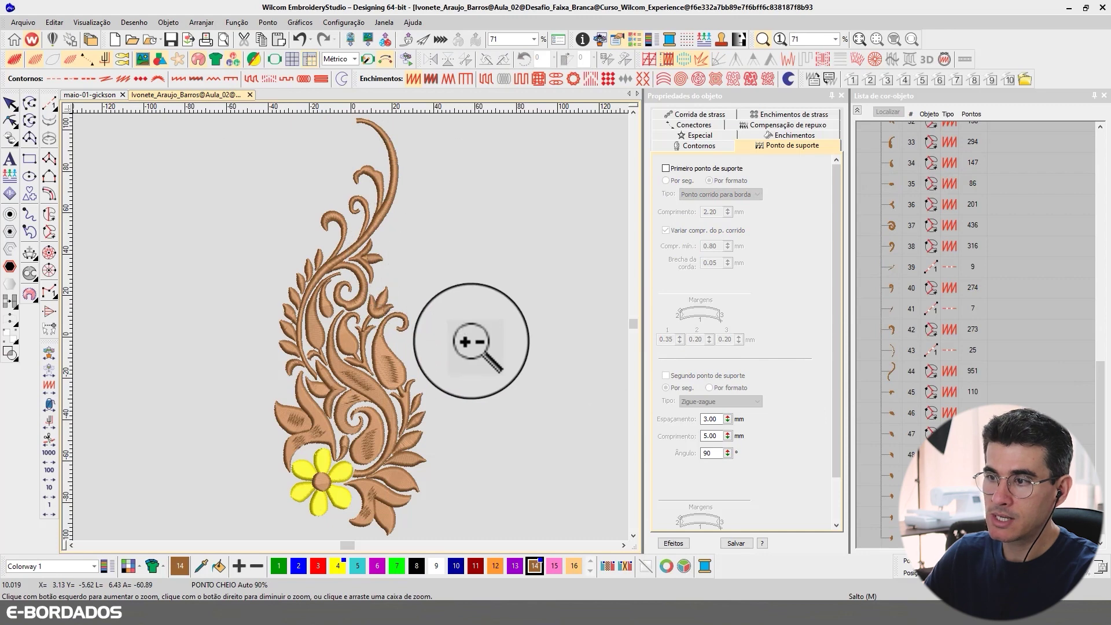
{"action": "left_click", "coordinate": [470, 342]}
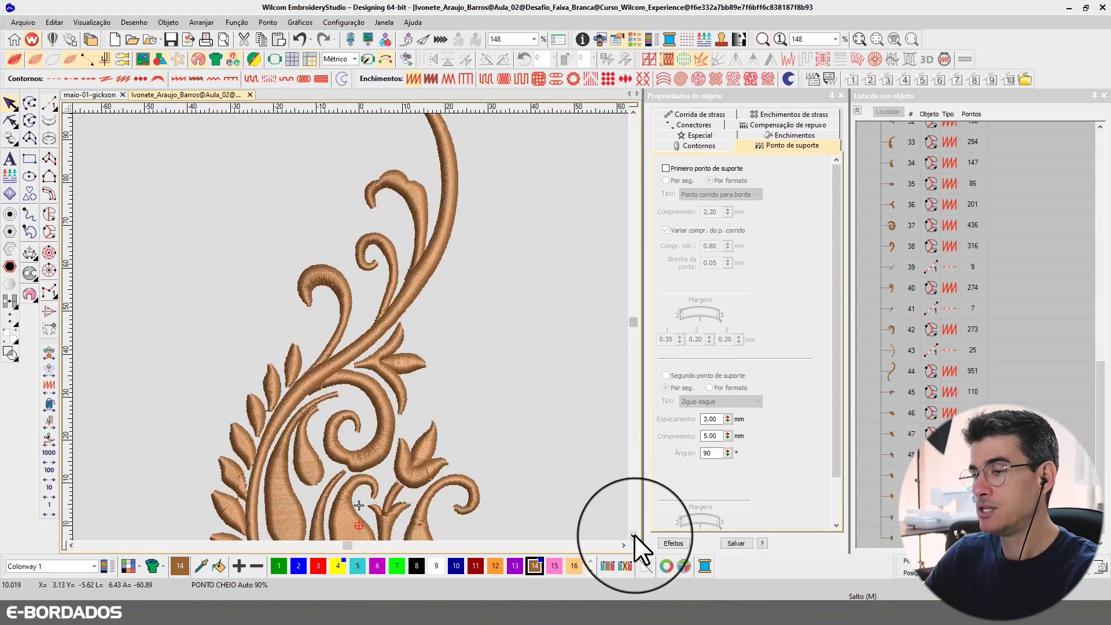
{"action": "left_click_drag", "start_coordinate": [633, 534], "coordinate": [634, 534]}
{"action": "left_click", "coordinate": [372, 320]}
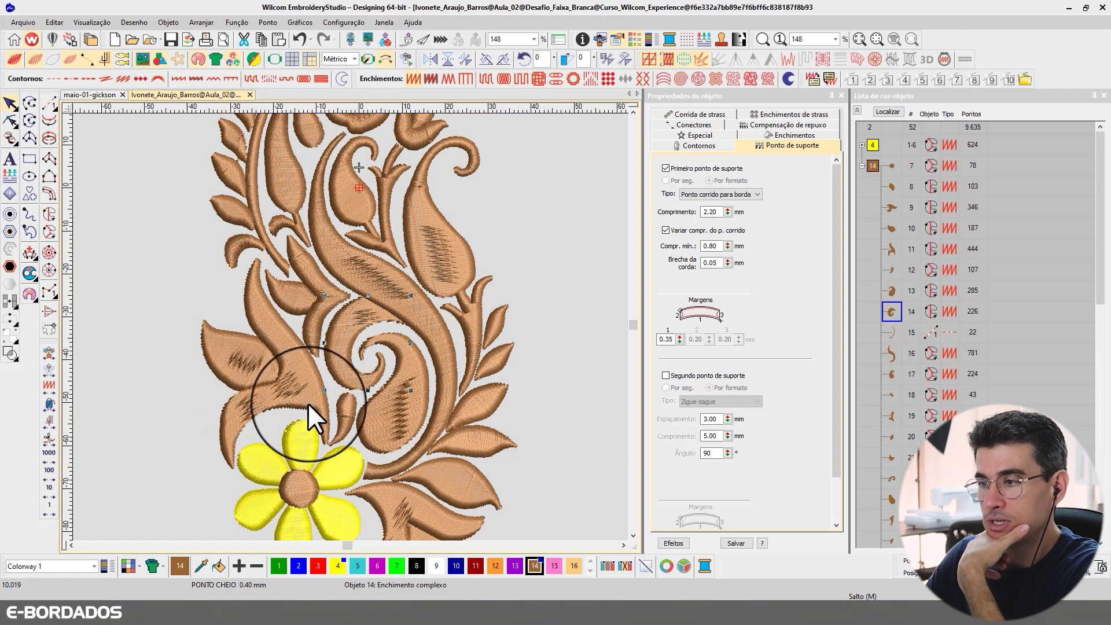
{"action": "left_click", "coordinate": [572, 319]}
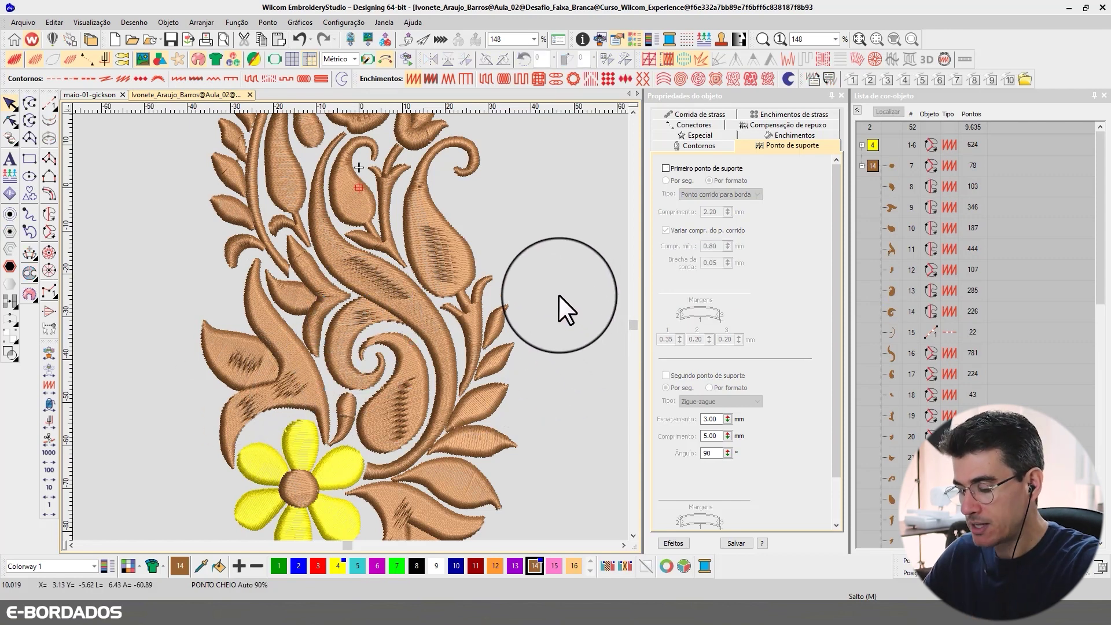
{"action": "key", "text": "0"}
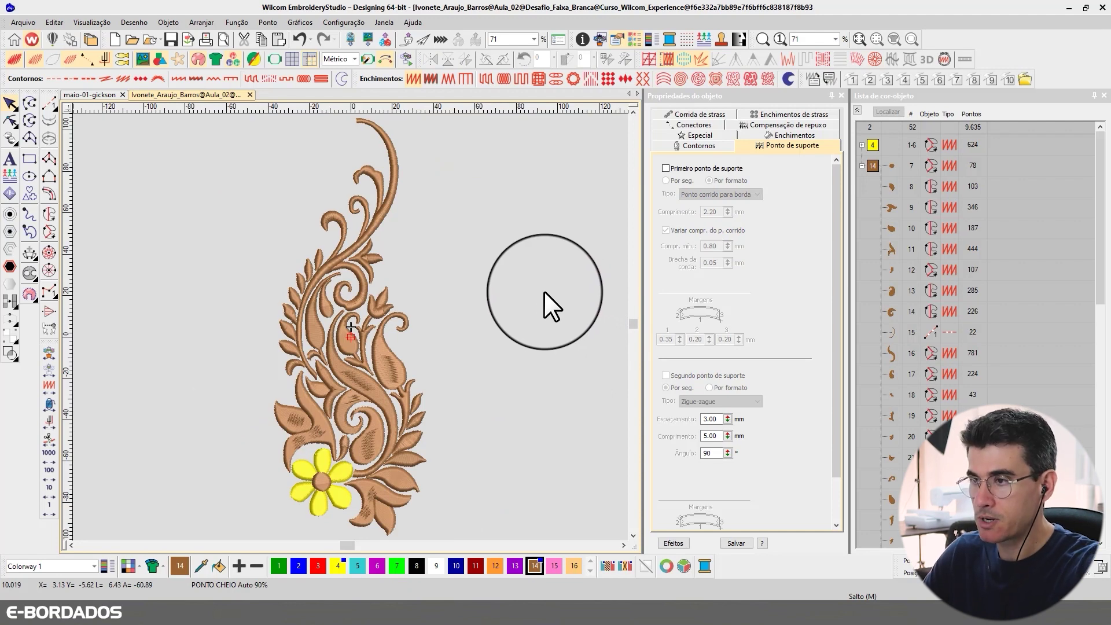
Play the stitch-out simulation of the whole floral design, adjusting the playback speed, and close the simulator
{"action": "key", "text": "shift+r"}
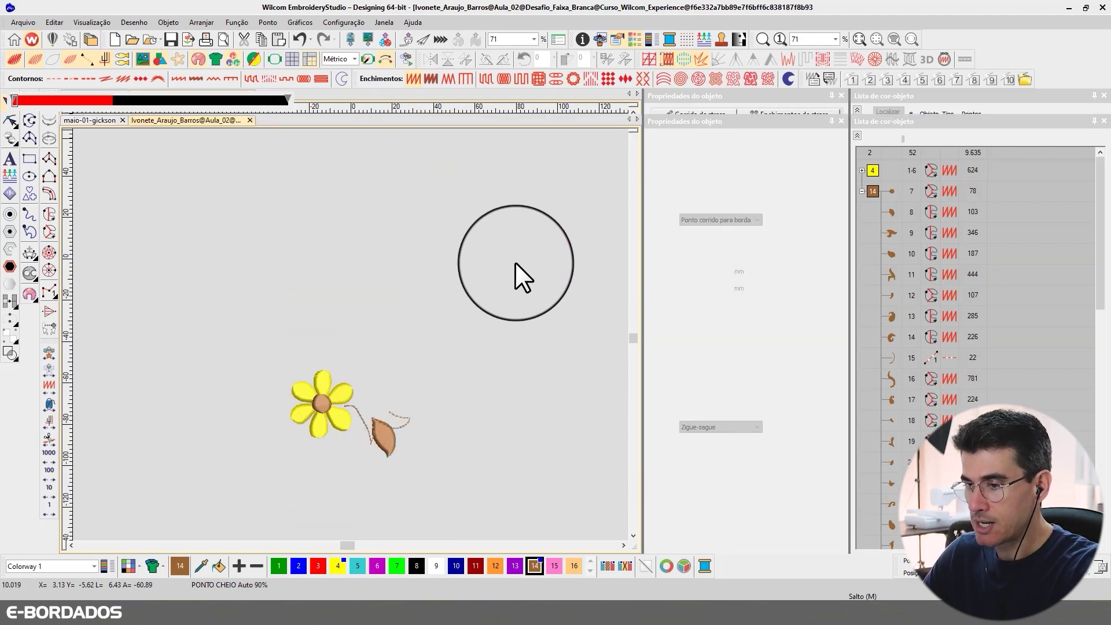
{"action": "left_click_drag", "start_coordinate": [515, 100], "coordinate": [502, 98]}
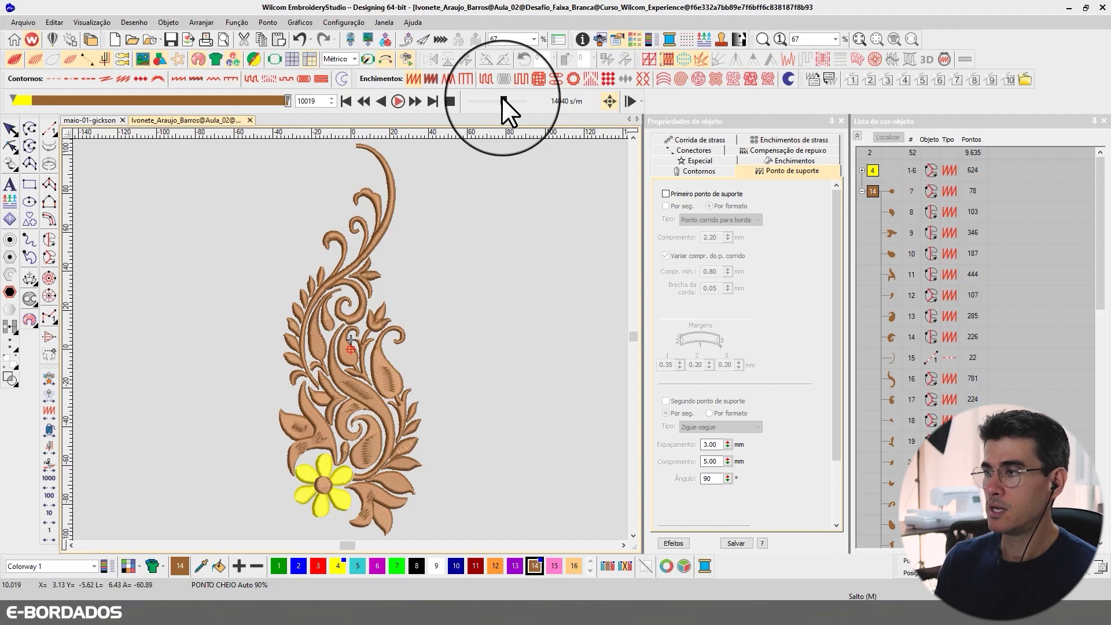
{"action": "left_click", "coordinate": [14, 127]}
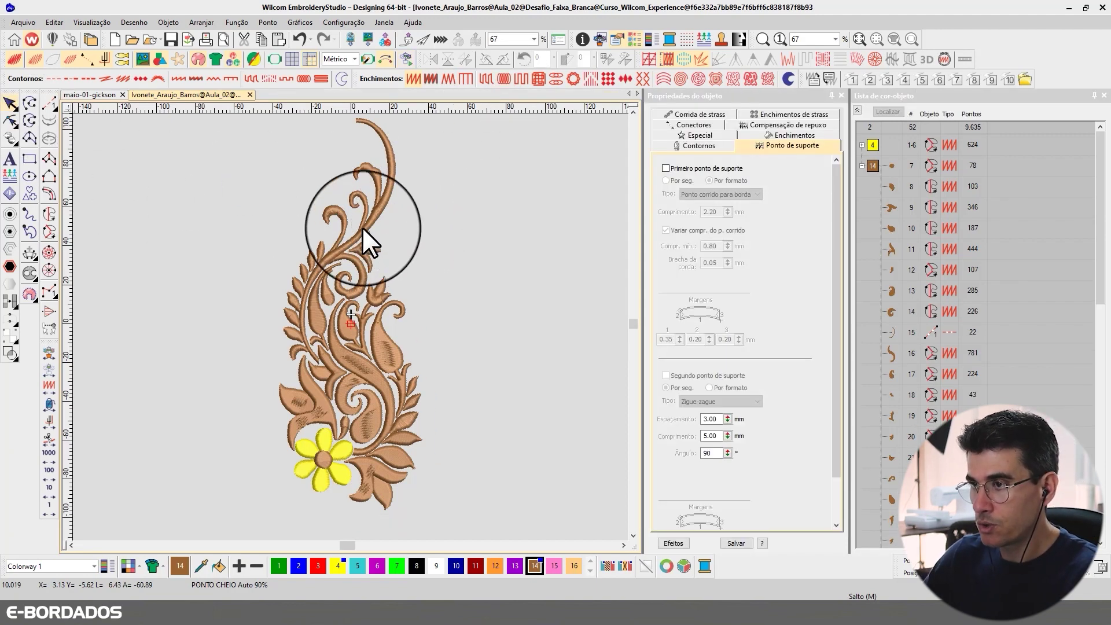
Examine the stitching of the brown scrolls and leaves closely, from the upper curls down to the yellow flower
{"action": "key", "text": "b"}
{"action": "left_click_drag", "start_coordinate": [260, 124], "coordinate": [435, 294]}
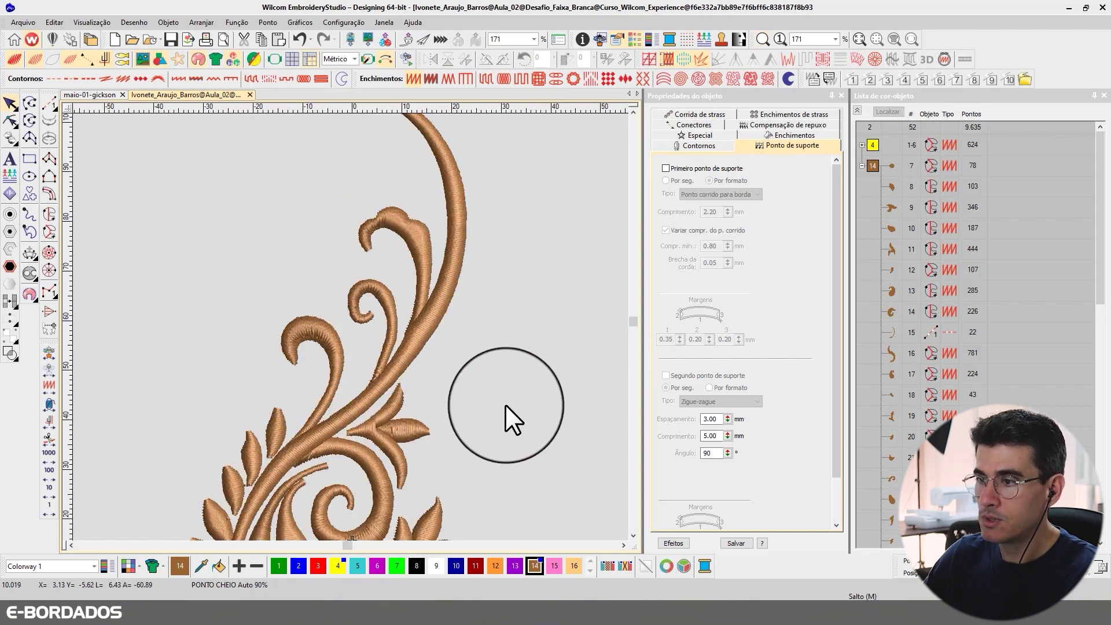
{"action": "left_click", "coordinate": [633, 535]}
{"action": "left_click", "coordinate": [633, 535]}
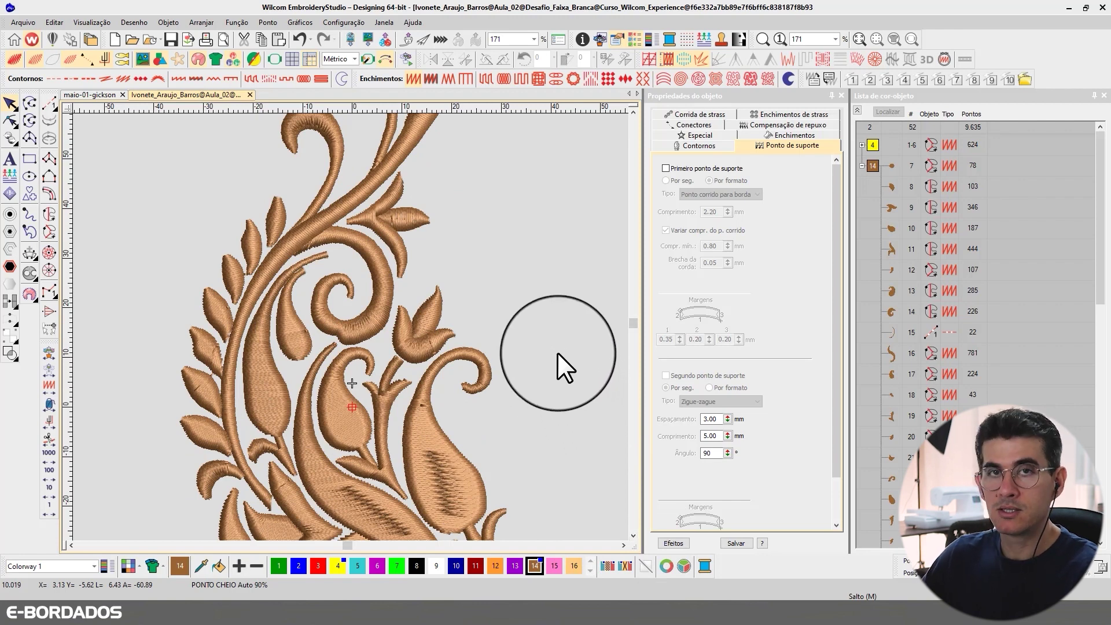
{"action": "left_click", "coordinate": [633, 535]}
{"action": "left_click", "coordinate": [632, 536]}
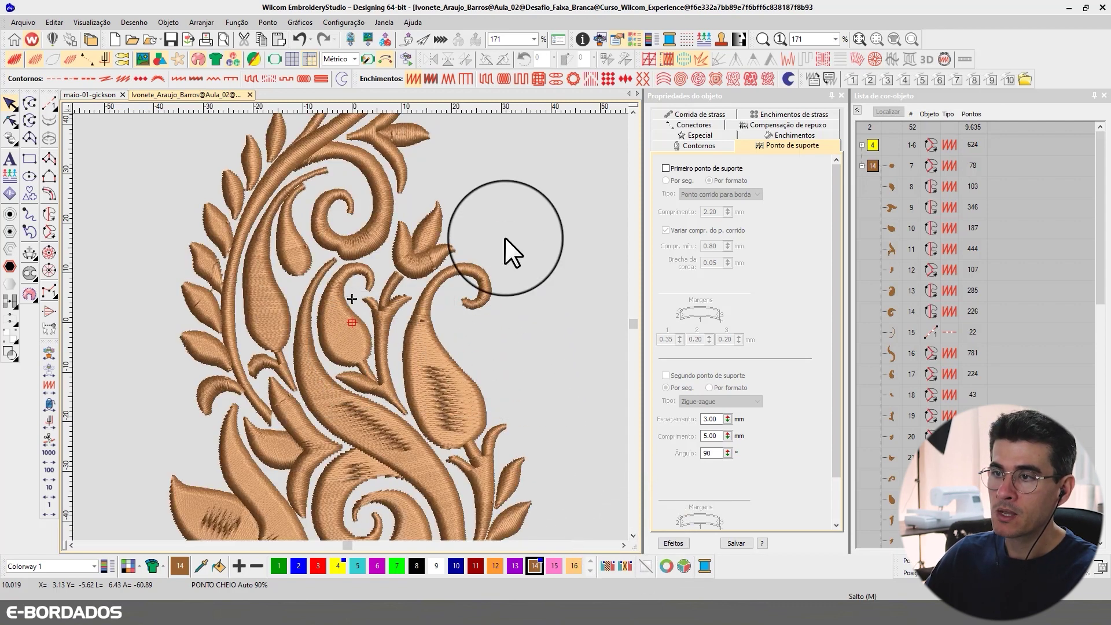
{"action": "left_click", "coordinate": [633, 109]}
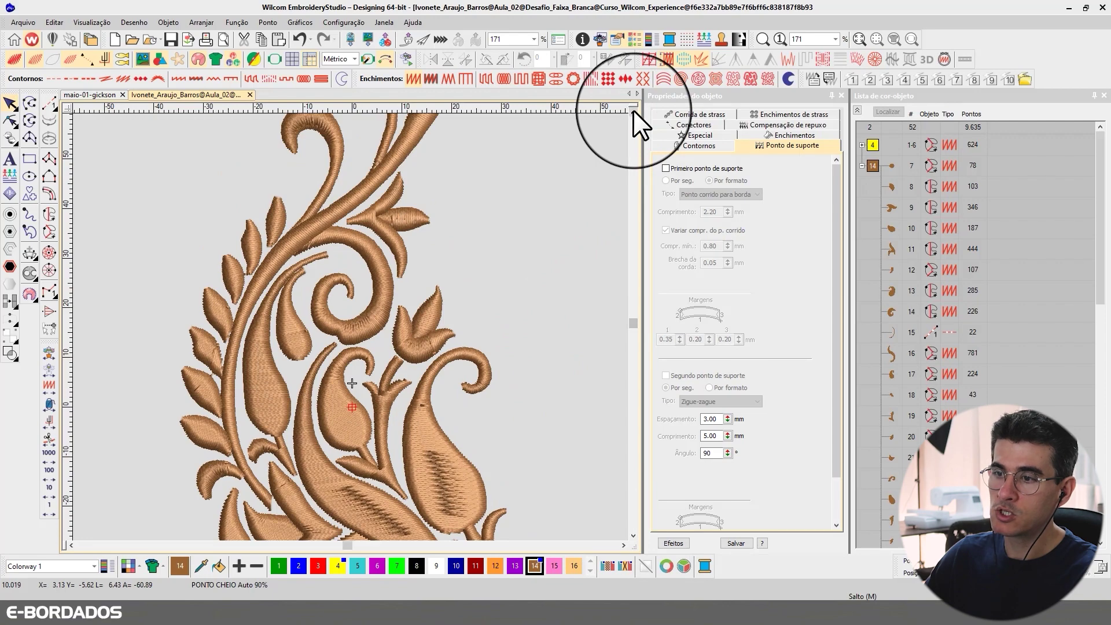
{"action": "left_click", "coordinate": [632, 110]}
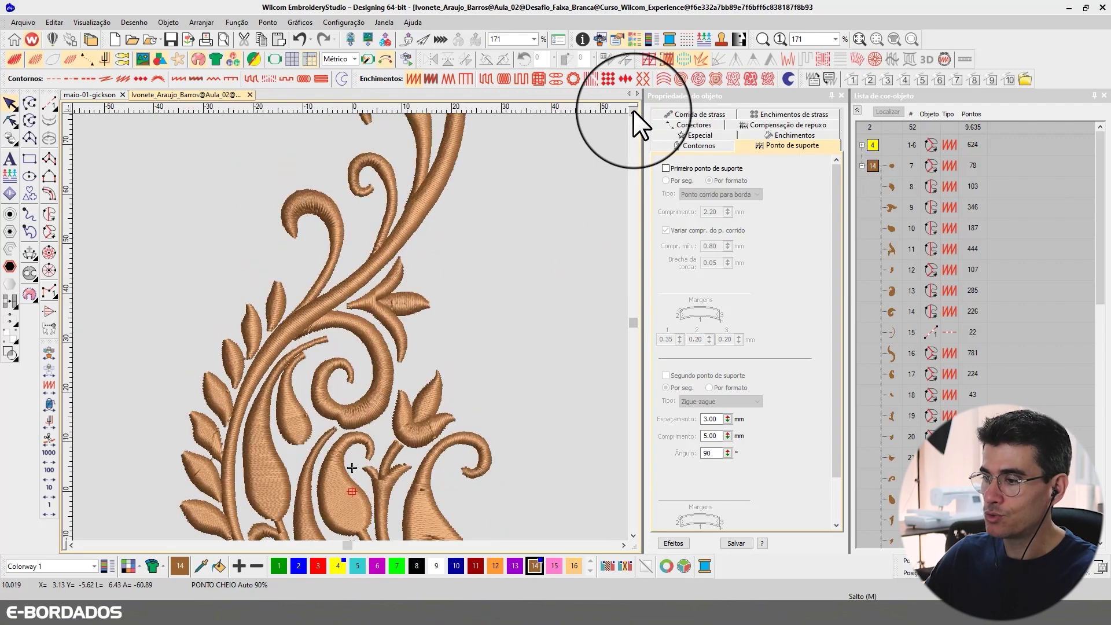
{"action": "left_click", "coordinate": [632, 535]}
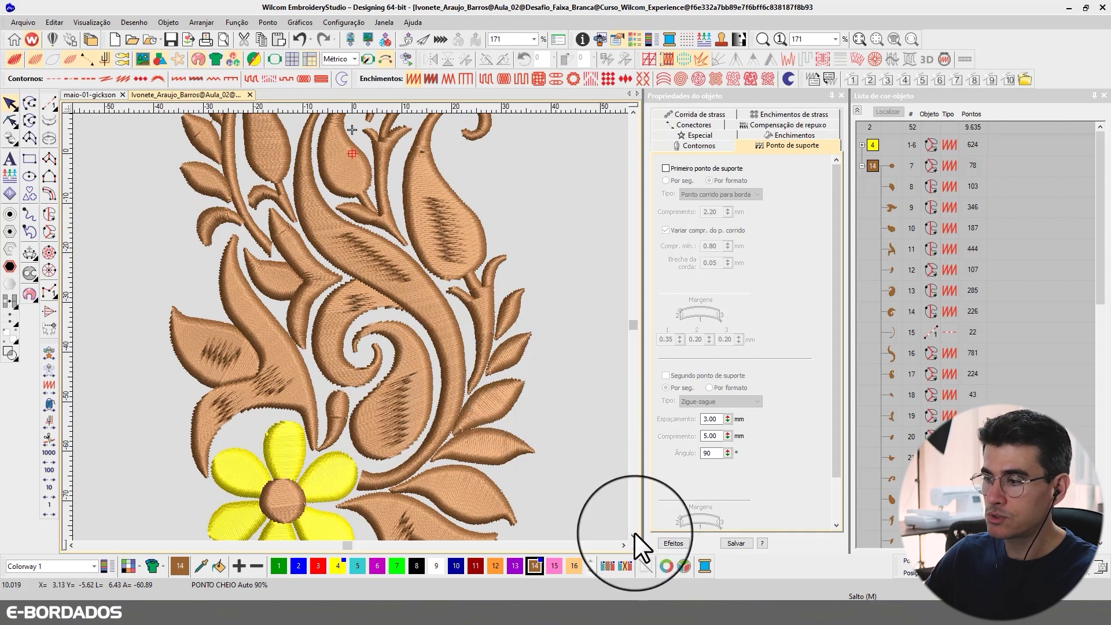
{"action": "left_click", "coordinate": [633, 535]}
Switch to the maio-01-gickson design and collapse its color-object list to one row per color
{"action": "left_click", "coordinate": [101, 93]}
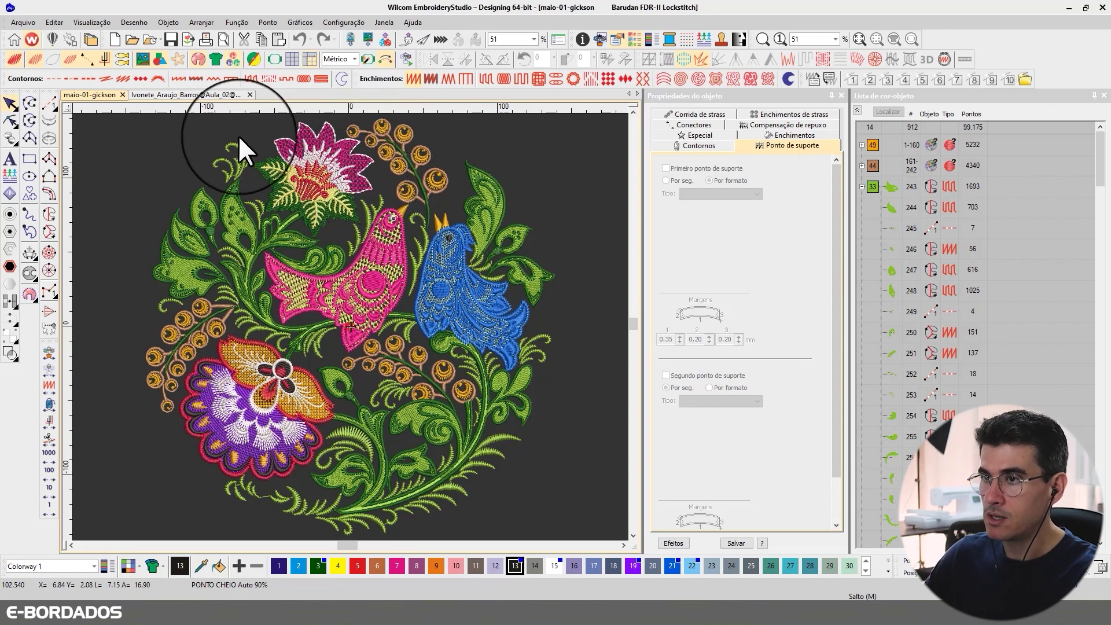
{"action": "scroll", "coordinate": [528, 218], "scroll_direction": "up", "scroll_amount": 2}
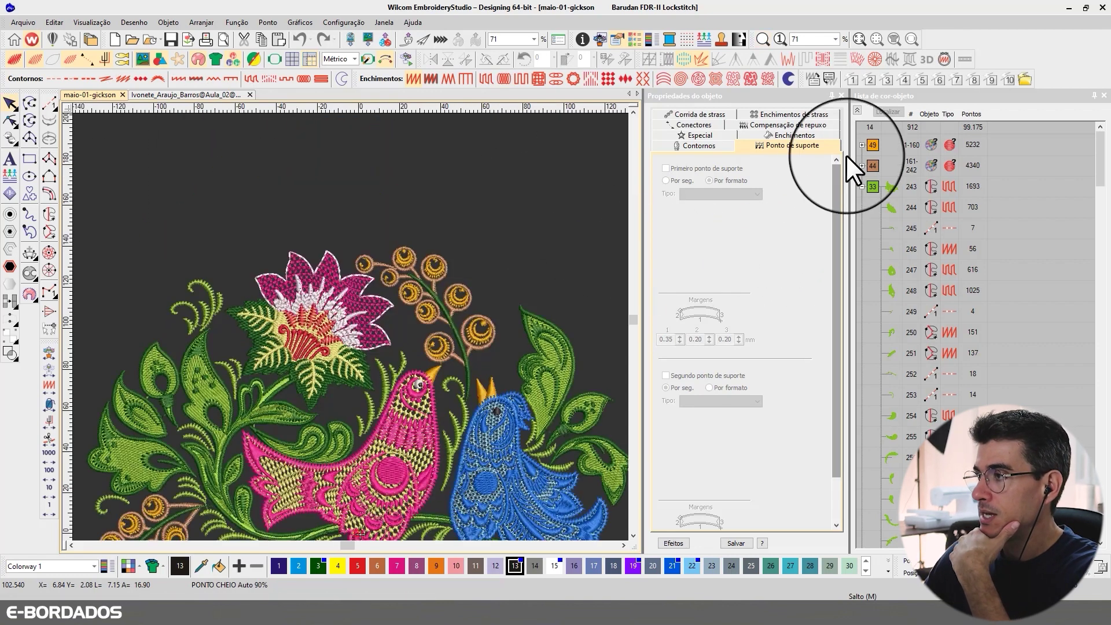
{"action": "left_click", "coordinate": [856, 110]}
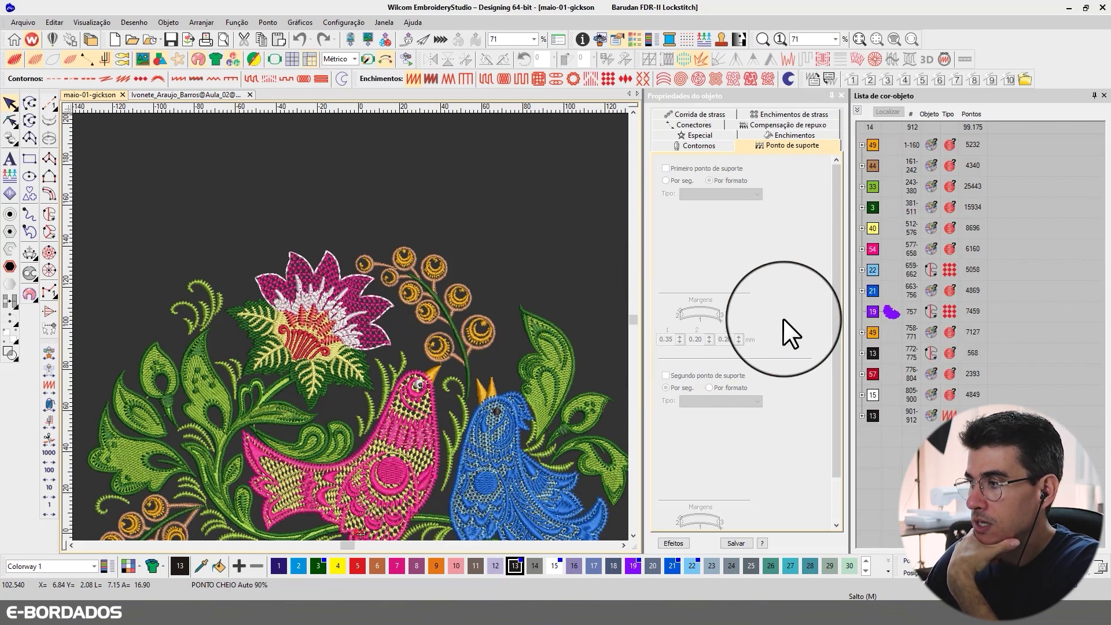
Look over the birds and flowers from top to bottom, and check the object count by selecting the whole design
{"action": "left_click", "coordinate": [633, 534]}
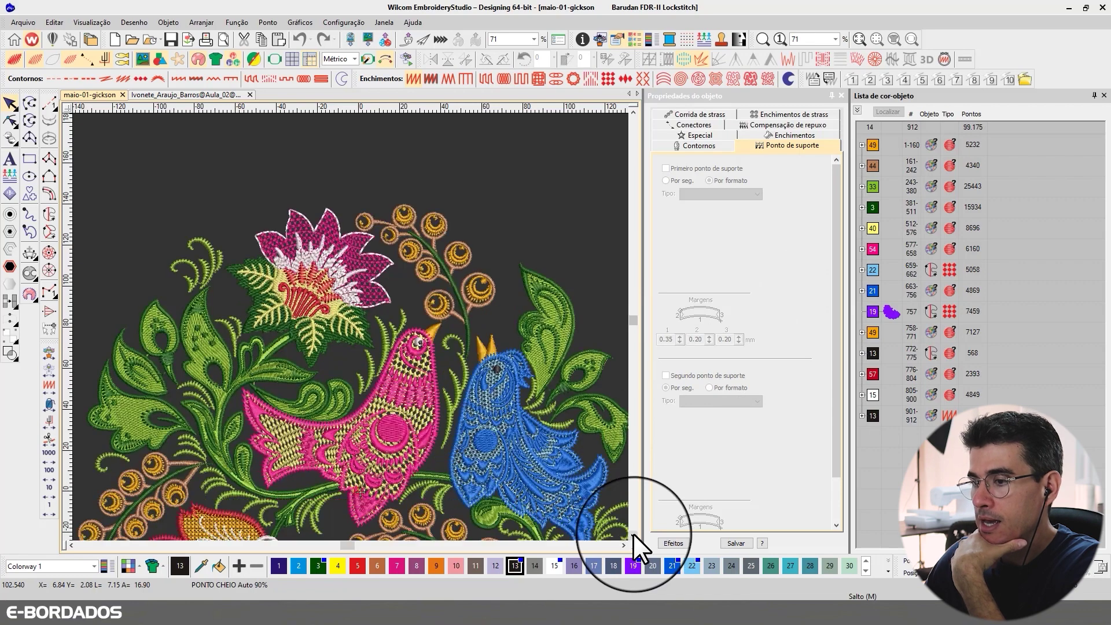
{"action": "left_click", "coordinate": [633, 535]}
{"action": "left_click", "coordinate": [633, 535]}
{"action": "left_click", "coordinate": [633, 534]}
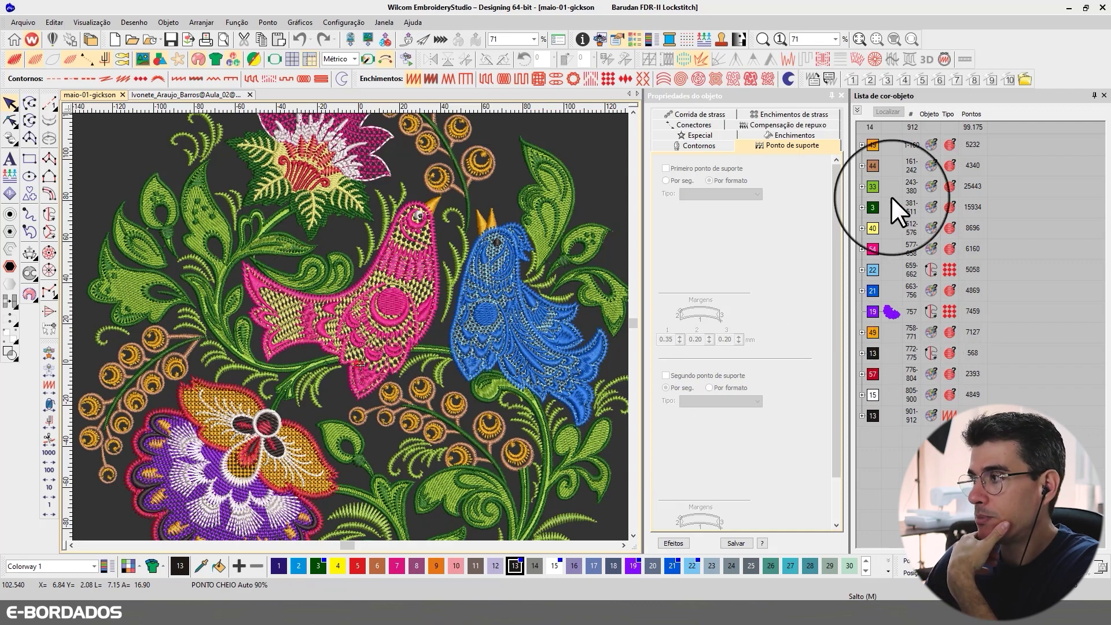
{"action": "left_click", "coordinate": [633, 534]}
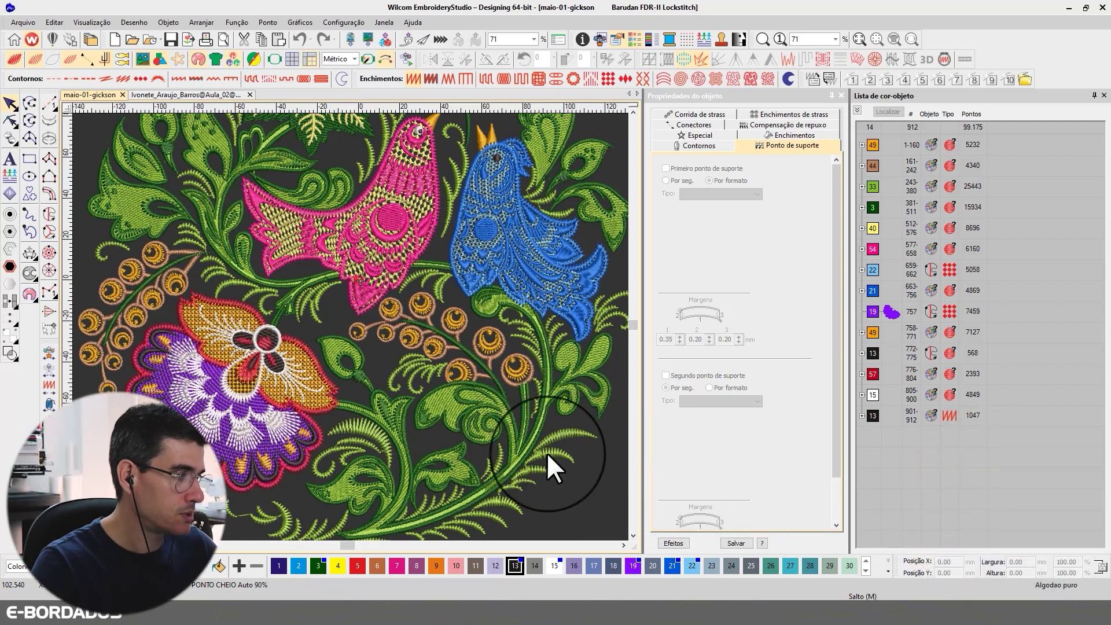
{"action": "key", "text": "ctrl+a"}
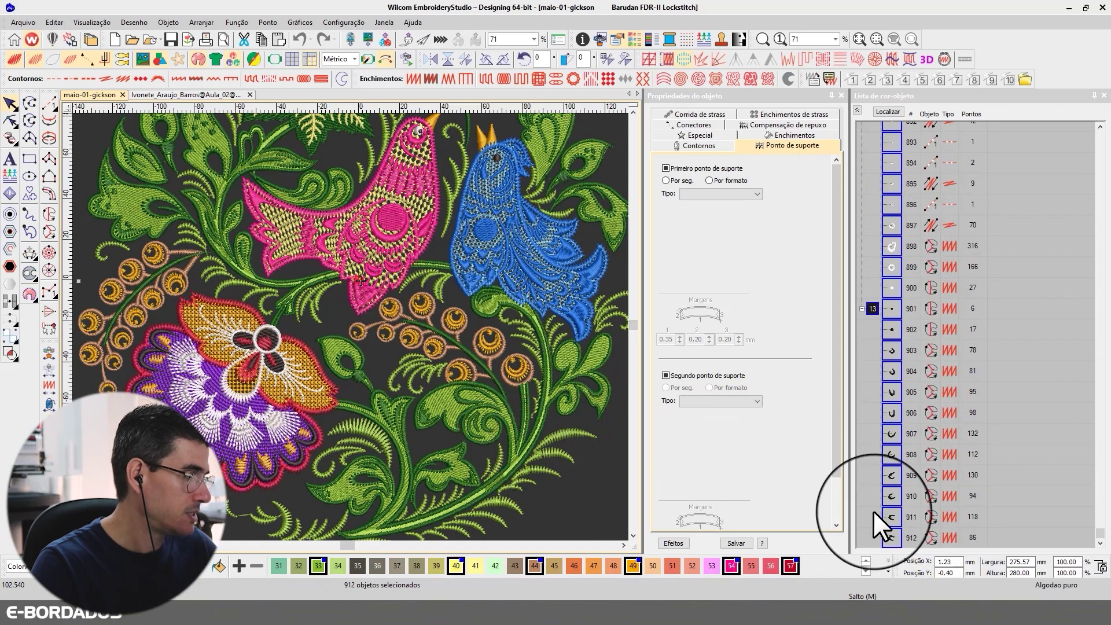
{"action": "key", "text": "Escape"}
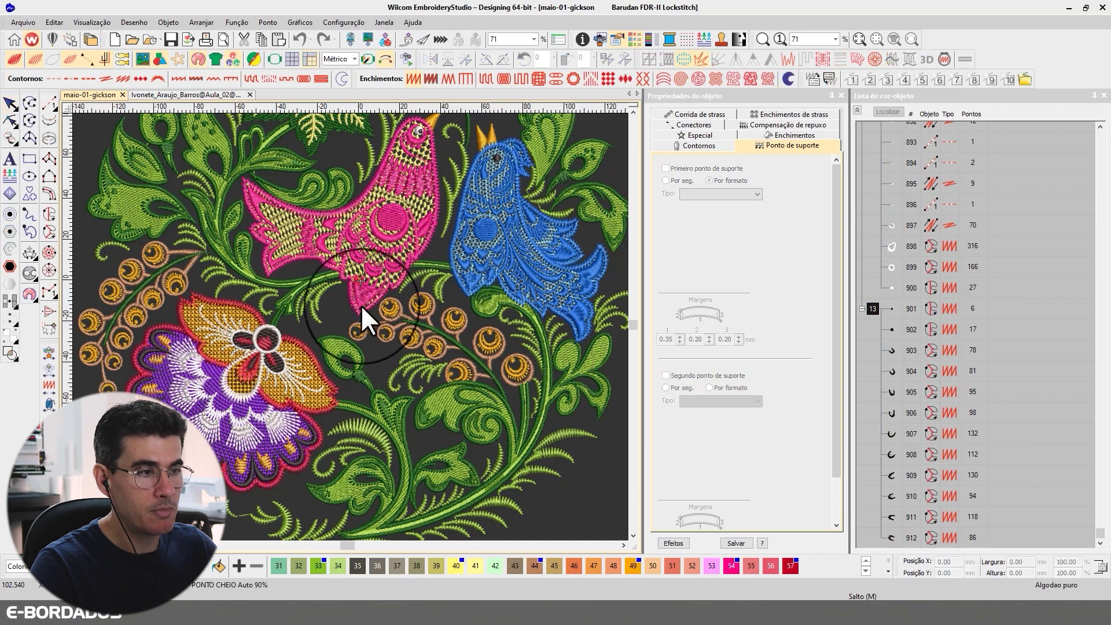
Examine the stitch detail of the purple flower, the pink flower, the berries and both birds at close range
{"action": "scroll", "coordinate": [329, 359], "scroll_direction": "up", "scroll_amount": 2}
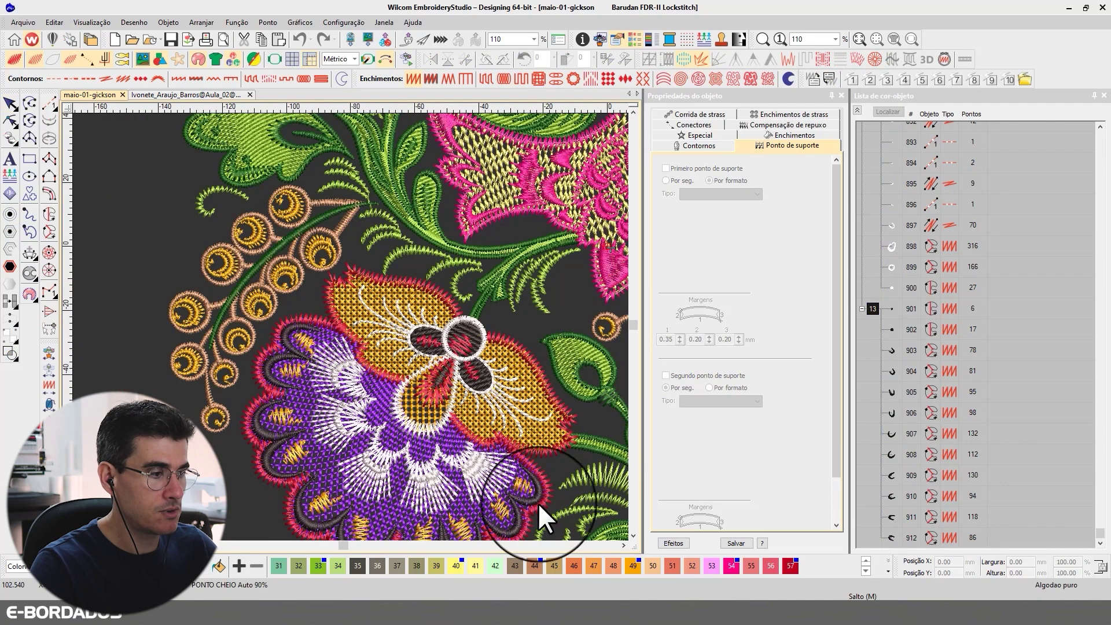
{"action": "left_click", "coordinate": [621, 544]}
{"action": "left_click", "coordinate": [621, 544]}
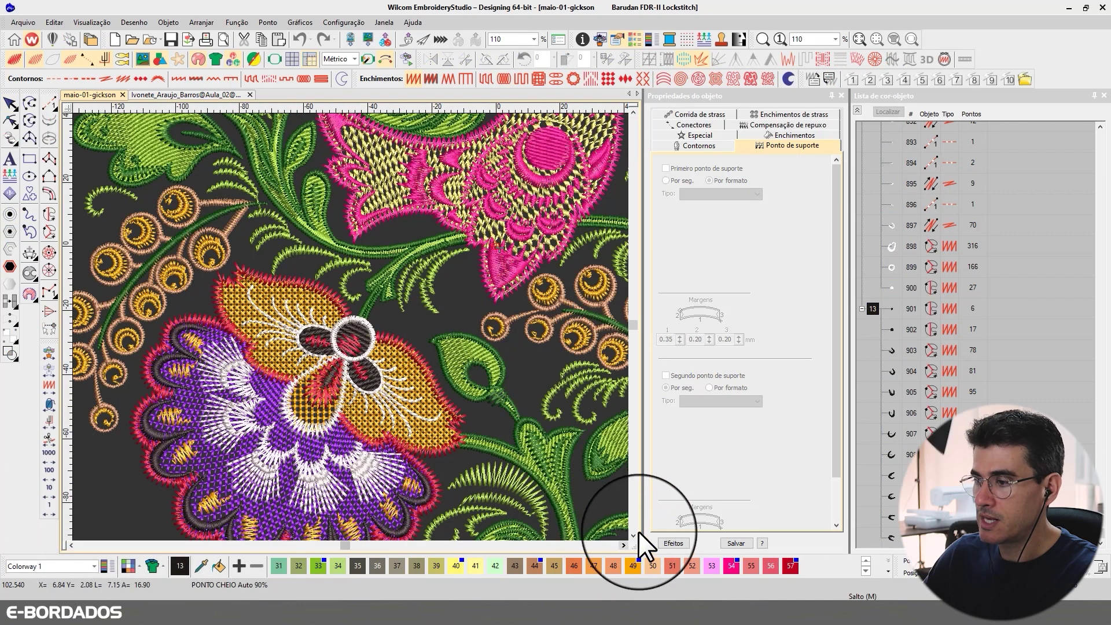
{"action": "left_click", "coordinate": [633, 536]}
{"action": "left_click", "coordinate": [634, 536]}
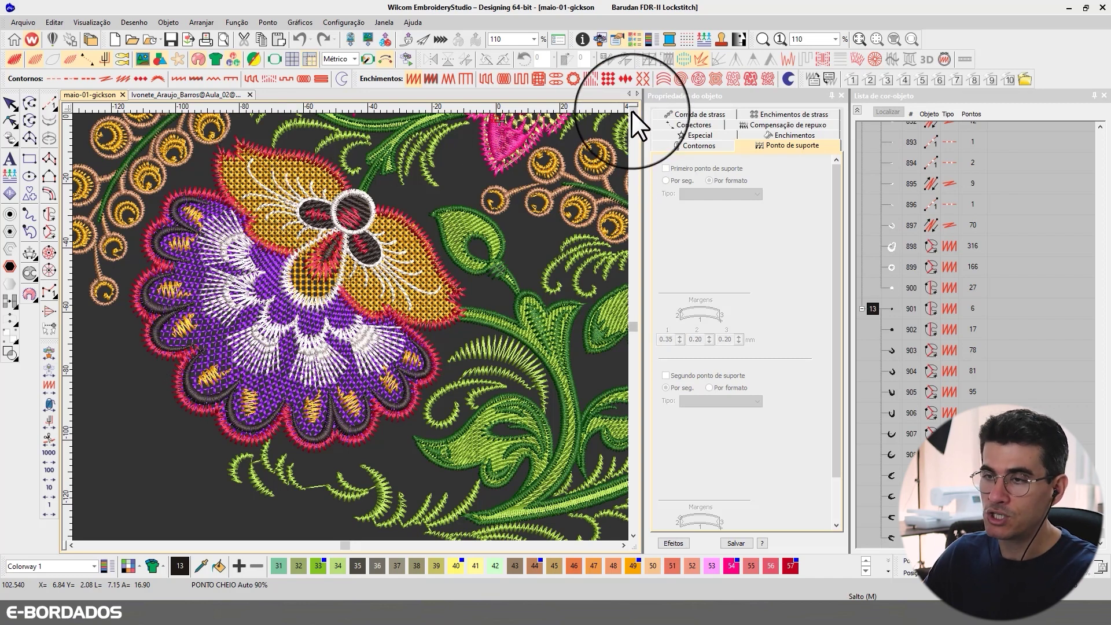
{"action": "scroll", "coordinate": [631, 110], "scroll_direction": "up", "scroll_amount": 6}
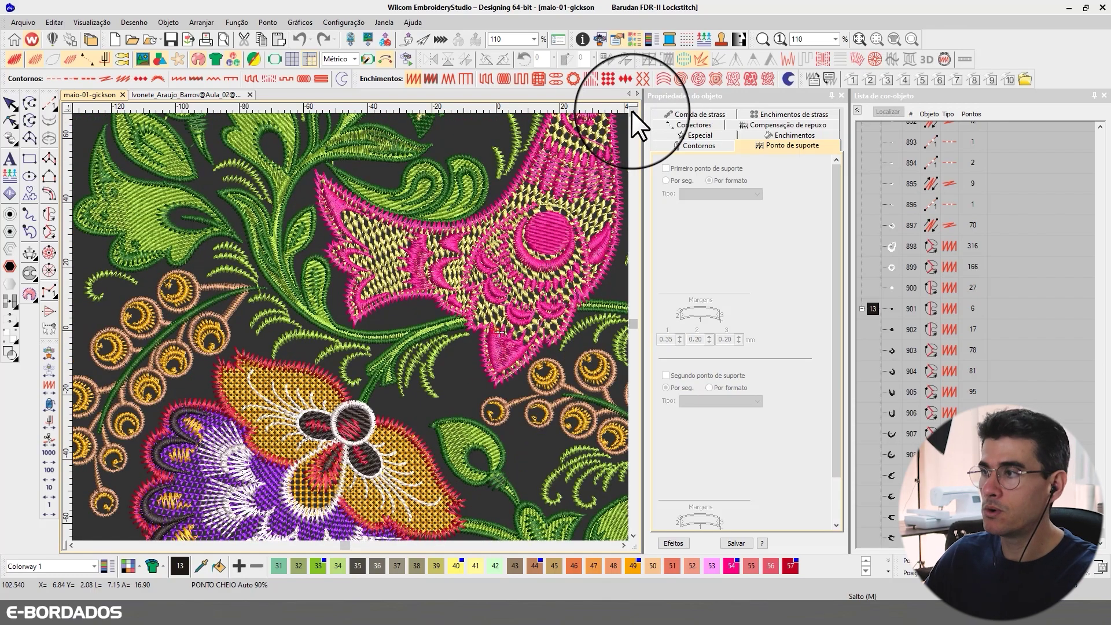
{"action": "scroll", "coordinate": [631, 109], "scroll_direction": "up", "scroll_amount": 7}
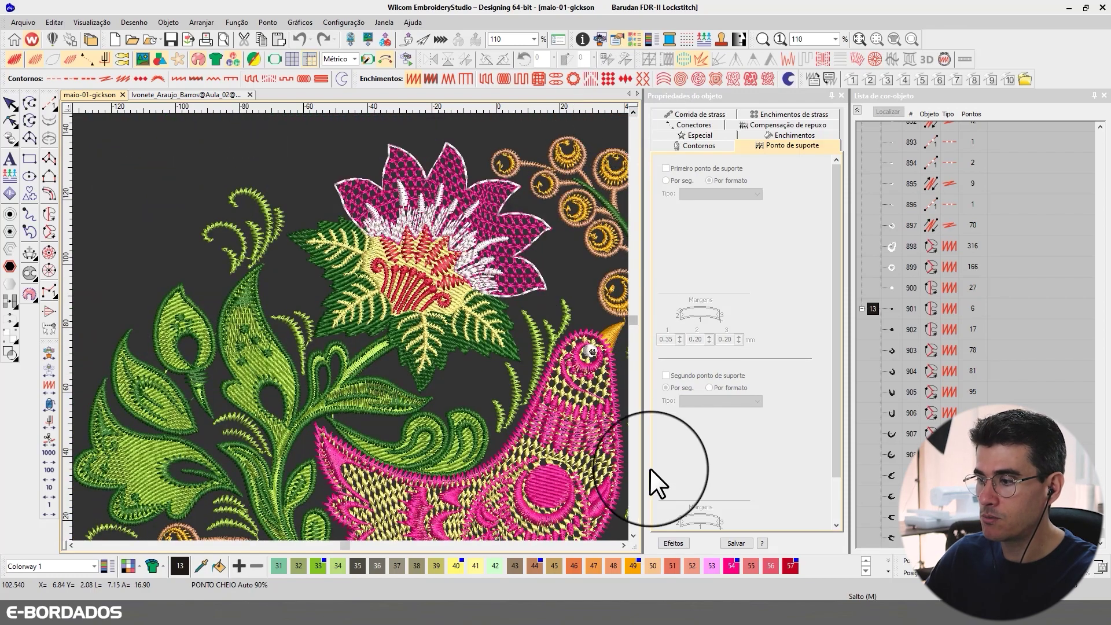
{"action": "left_click", "coordinate": [623, 544]}
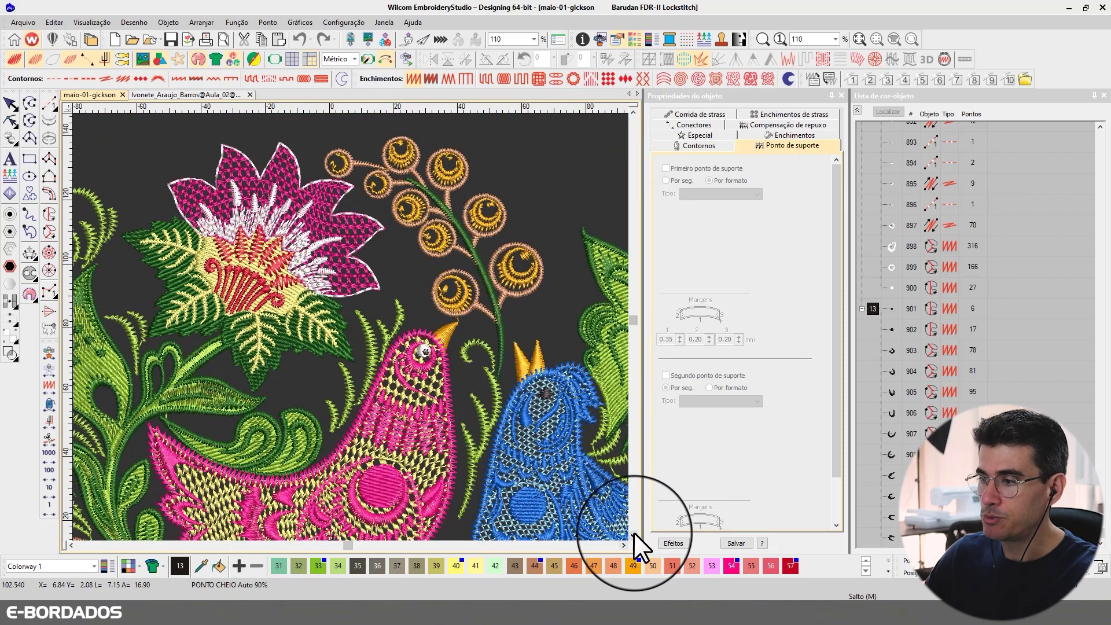
{"action": "left_click", "coordinate": [634, 534]}
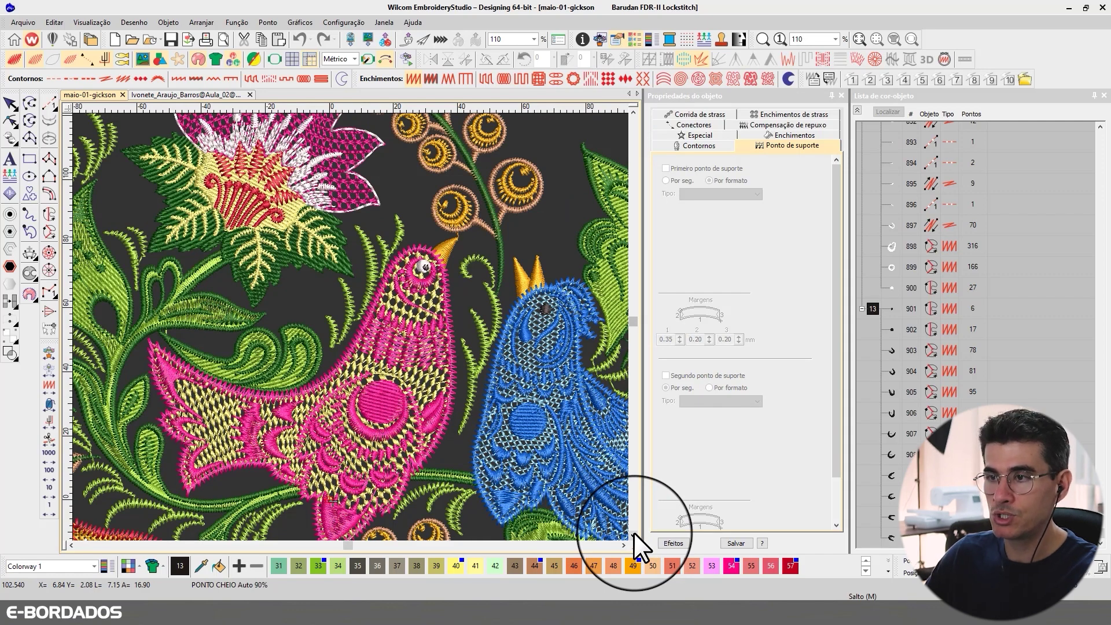
{"action": "left_click", "coordinate": [634, 532]}
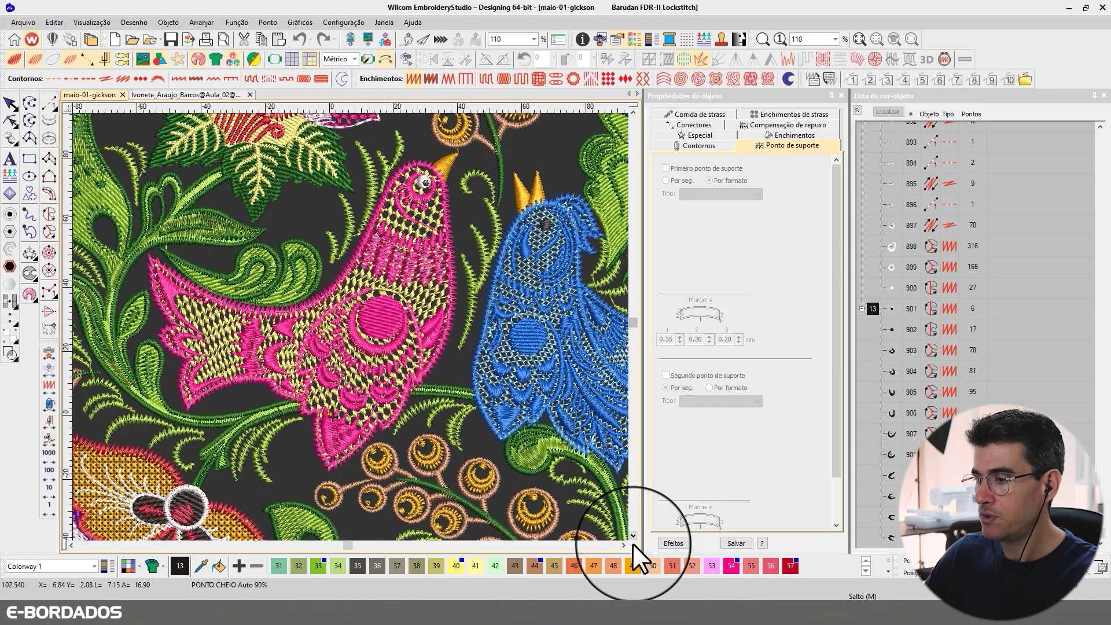
{"action": "left_click", "coordinate": [625, 544]}
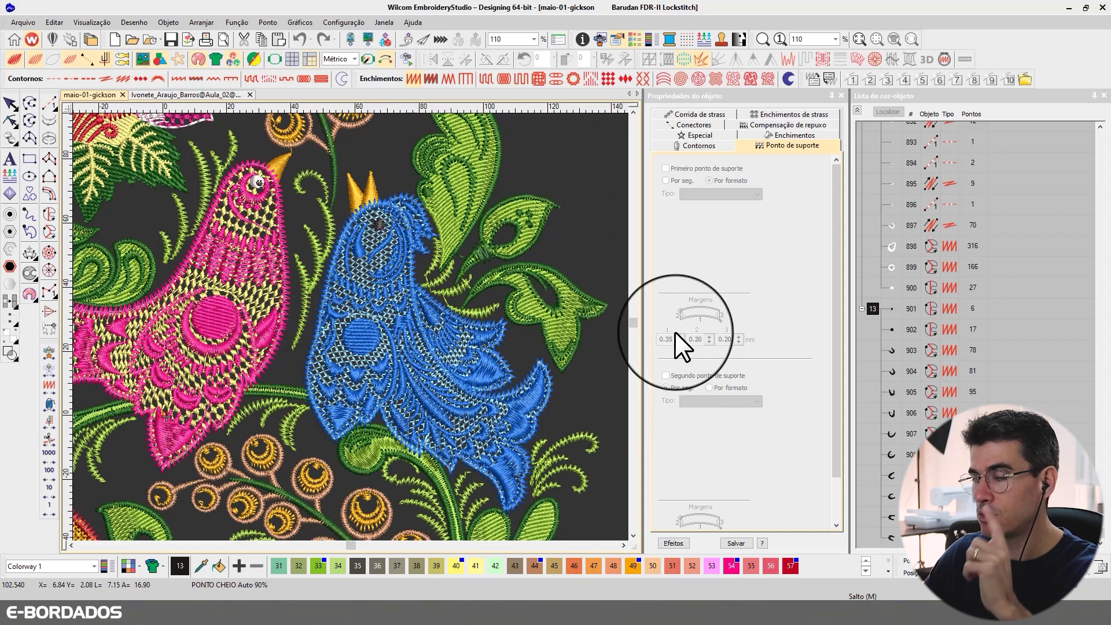
Isolate the green color 33 objects so only they show in the design, and clear the selection
{"action": "left_click", "coordinate": [856, 110]}
{"action": "left_click", "coordinate": [874, 186]}
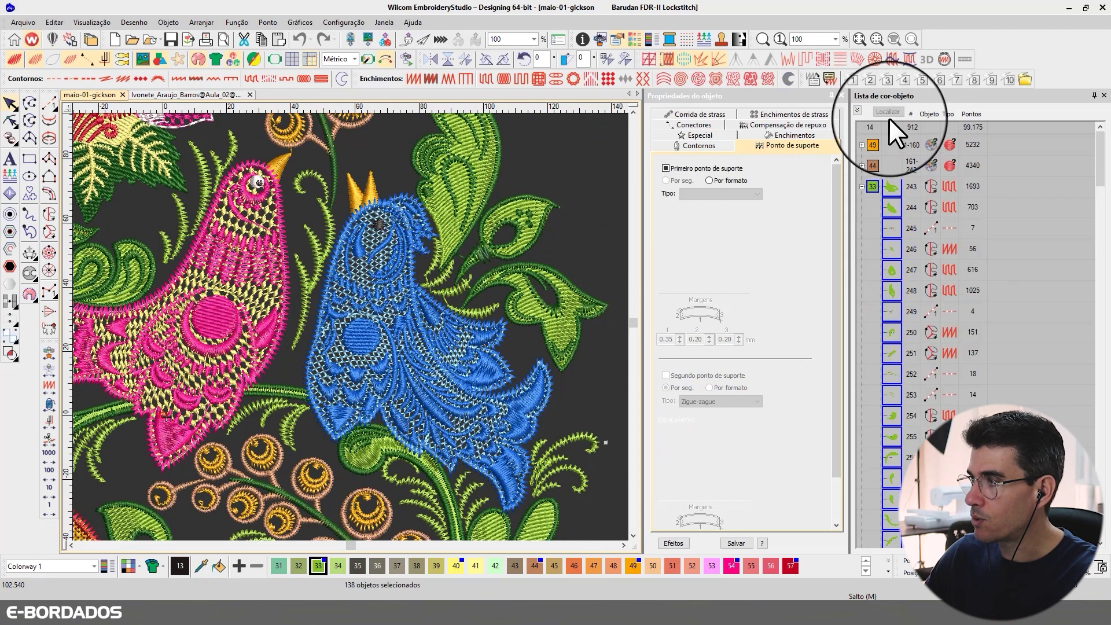
{"action": "left_click", "coordinate": [889, 113]}
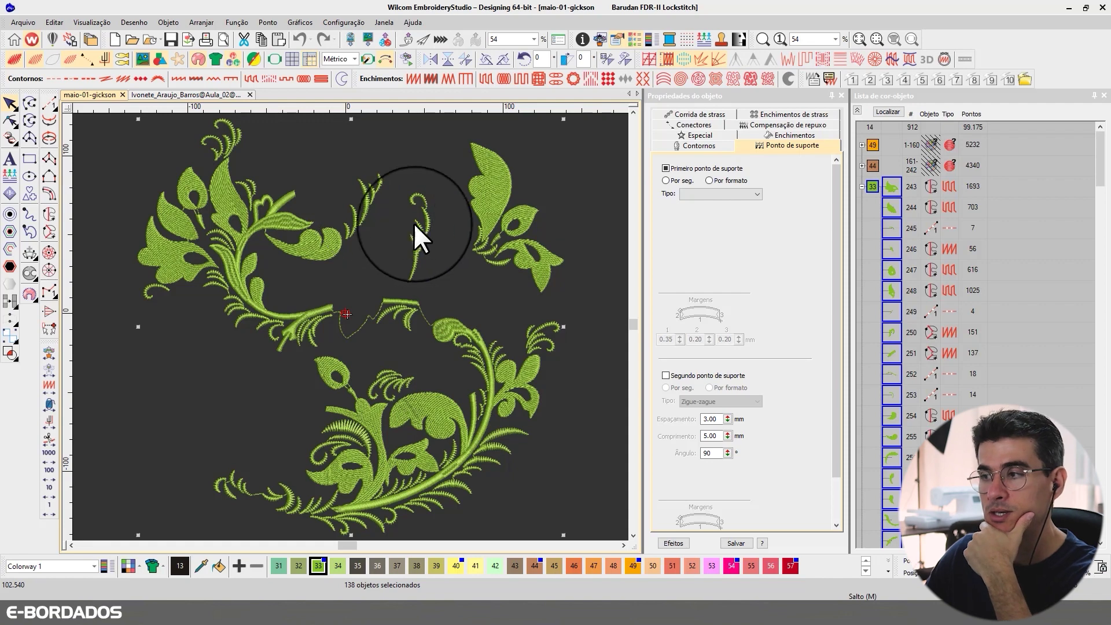
{"action": "left_click", "coordinate": [581, 210]}
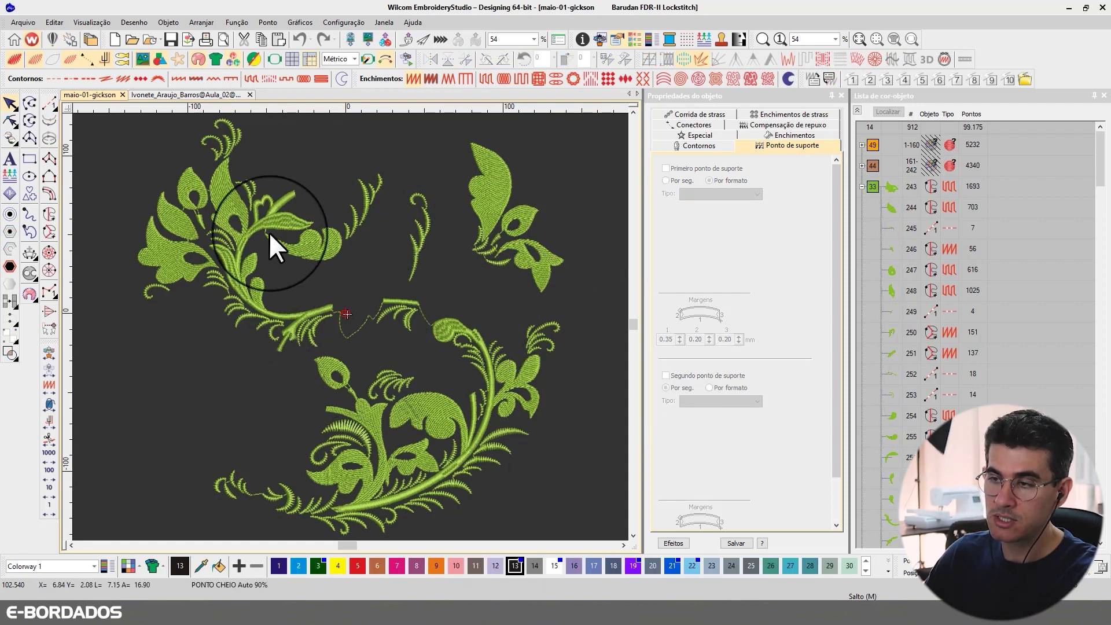
Compare the green foliage in the lower half of maio-01-gickson with the stitching of the brown floral design, returning to the green foliage
{"action": "key", "text": "b"}
{"action": "left_click_drag", "start_coordinate": [210, 347], "coordinate": [564, 509]}
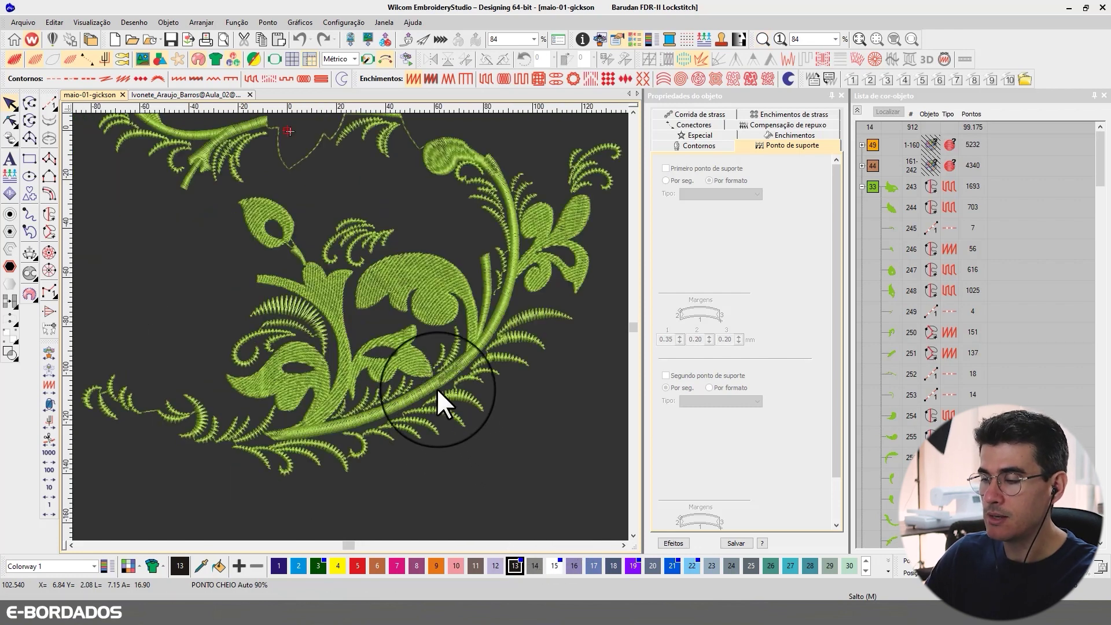
{"action": "left_click", "coordinate": [171, 96]}
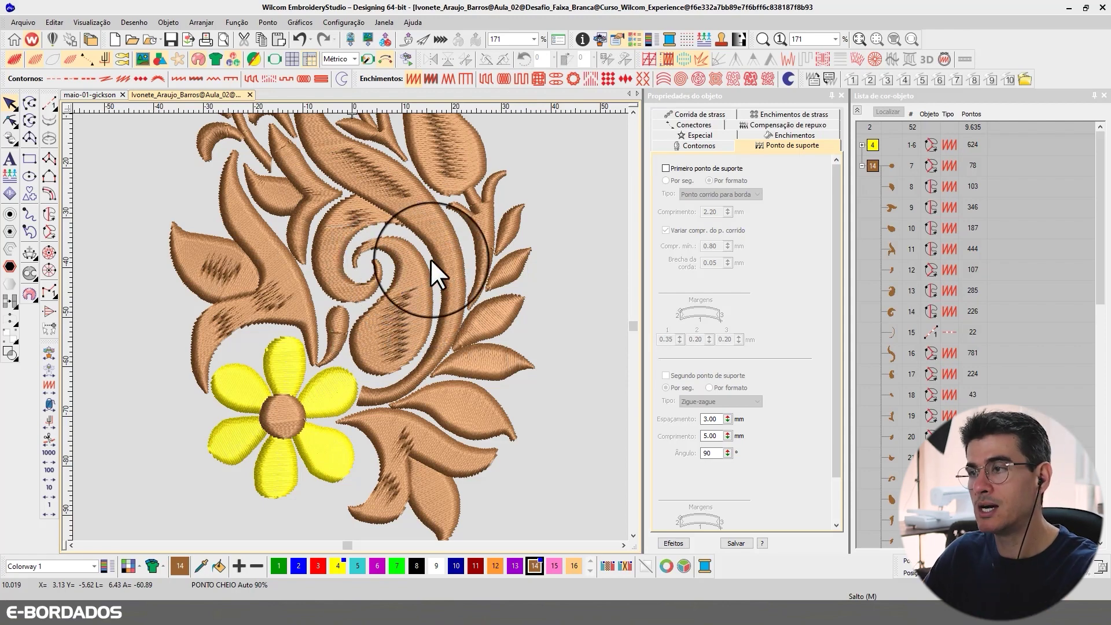
{"action": "left_click", "coordinate": [633, 110]}
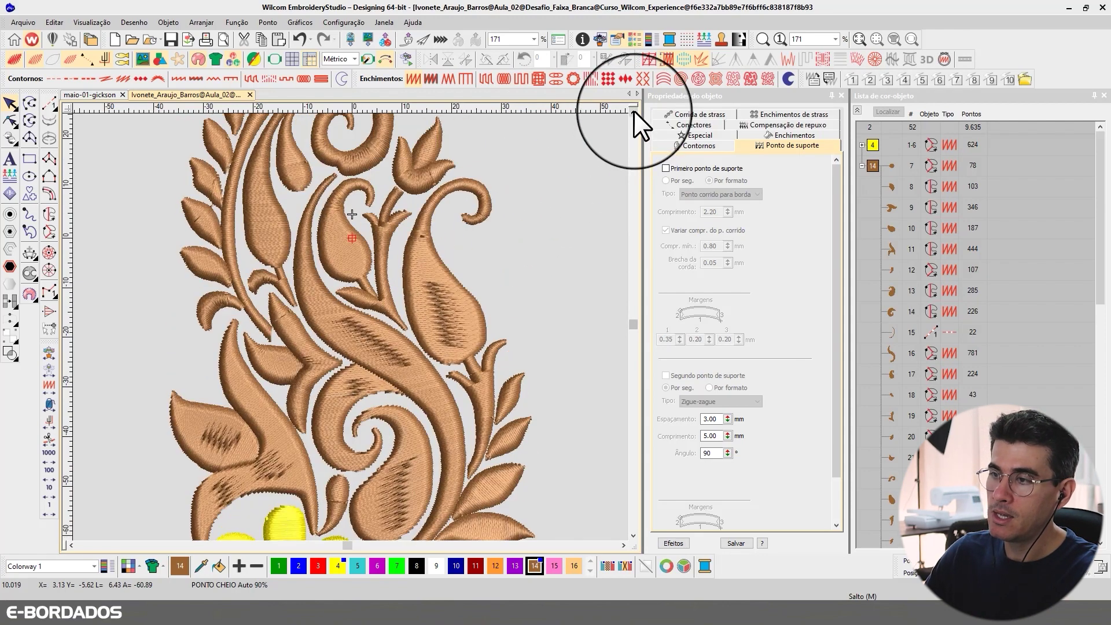
{"action": "left_click", "coordinate": [102, 97]}
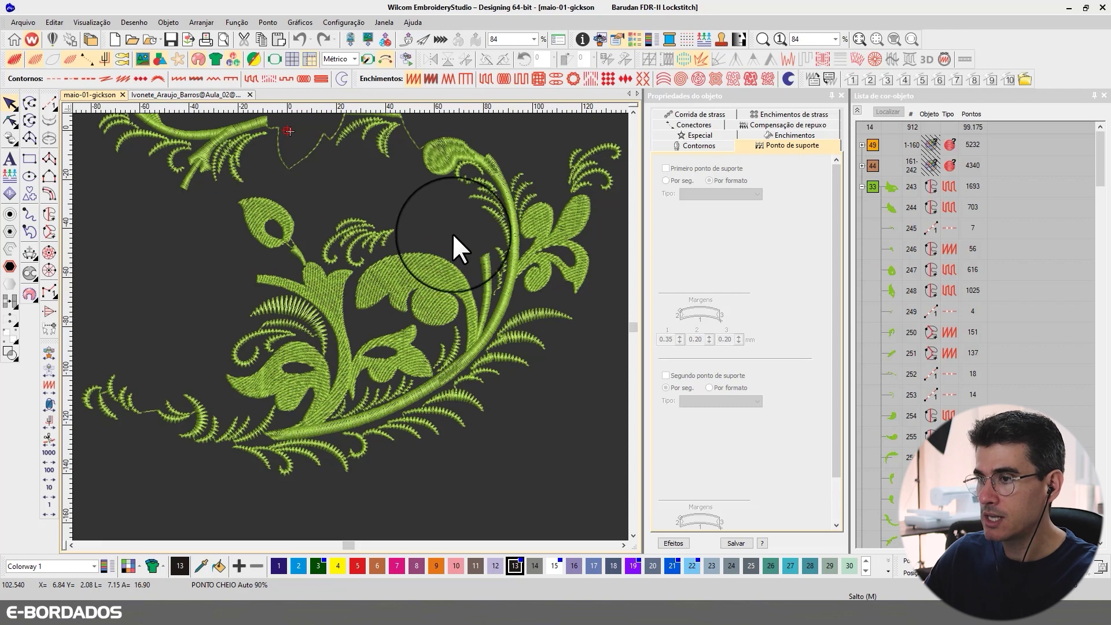
{"action": "left_click", "coordinate": [634, 110]}
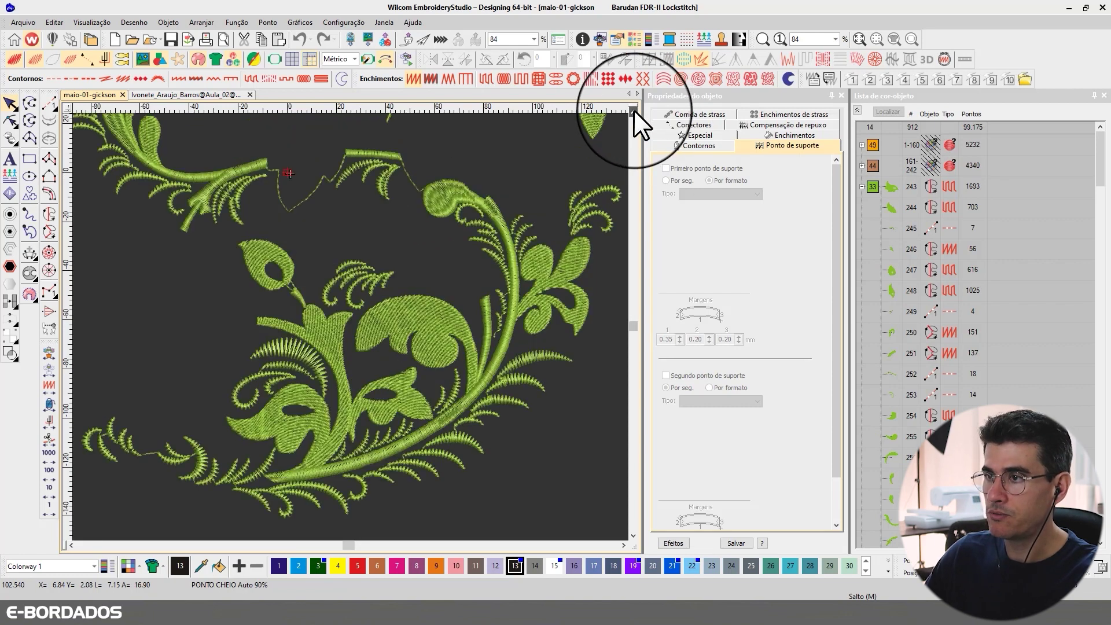
Select a small leaf sprig below the long lower stem and review its satin fill's spacing, stitch count and auto split settings
{"action": "left_click", "coordinate": [472, 442]}
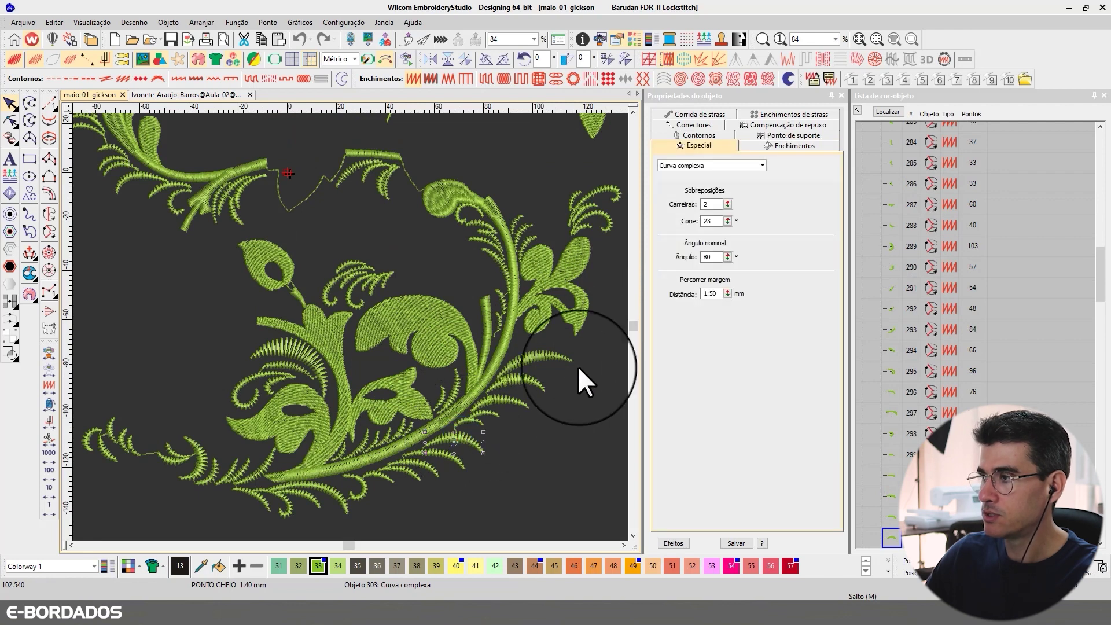
{"action": "left_click", "coordinate": [775, 137]}
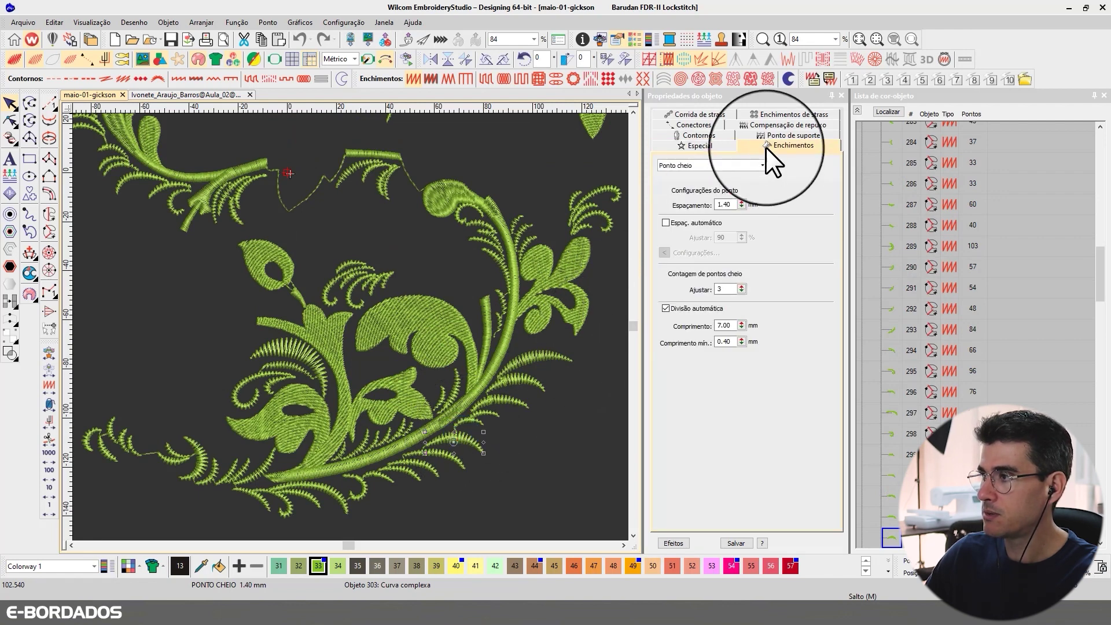
{"action": "double_click", "coordinate": [727, 288]}
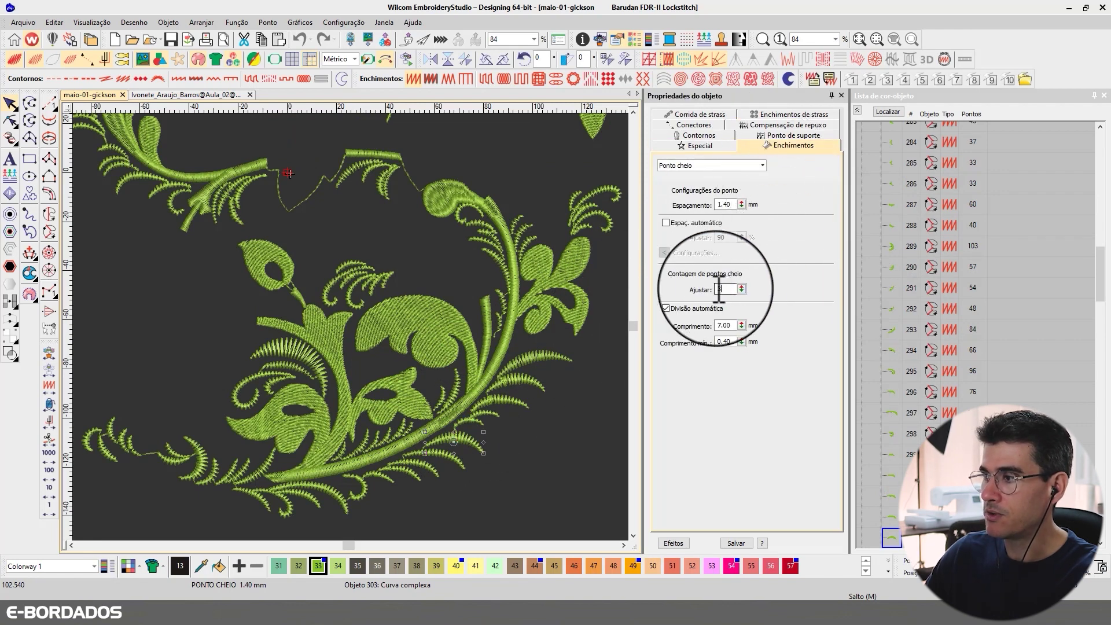
{"action": "double_click", "coordinate": [725, 204]}
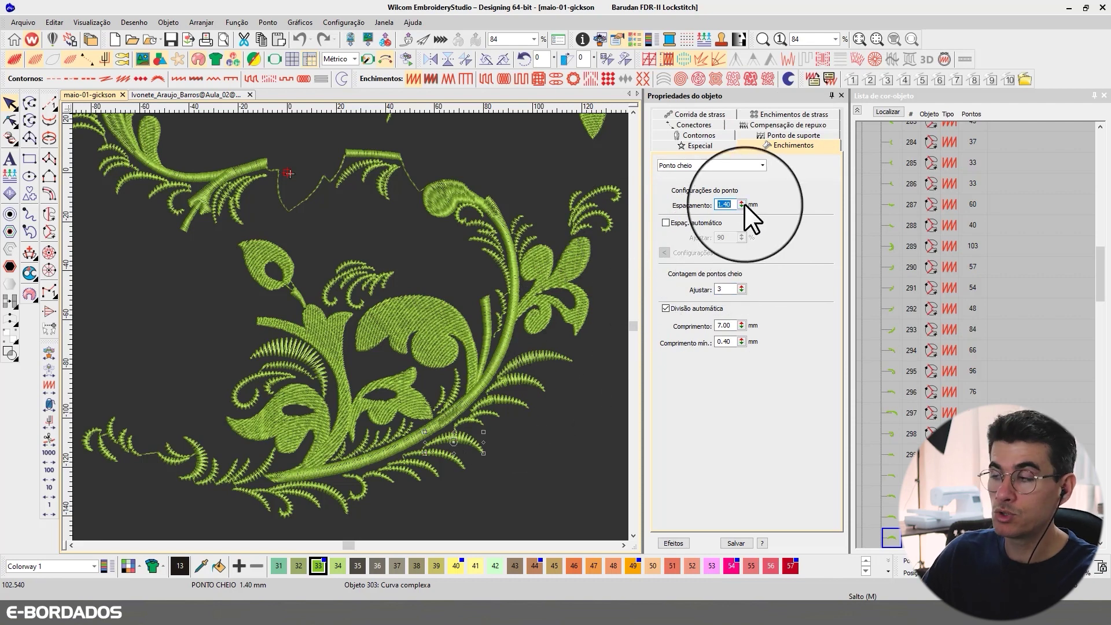
{"action": "double_click", "coordinate": [724, 289]}
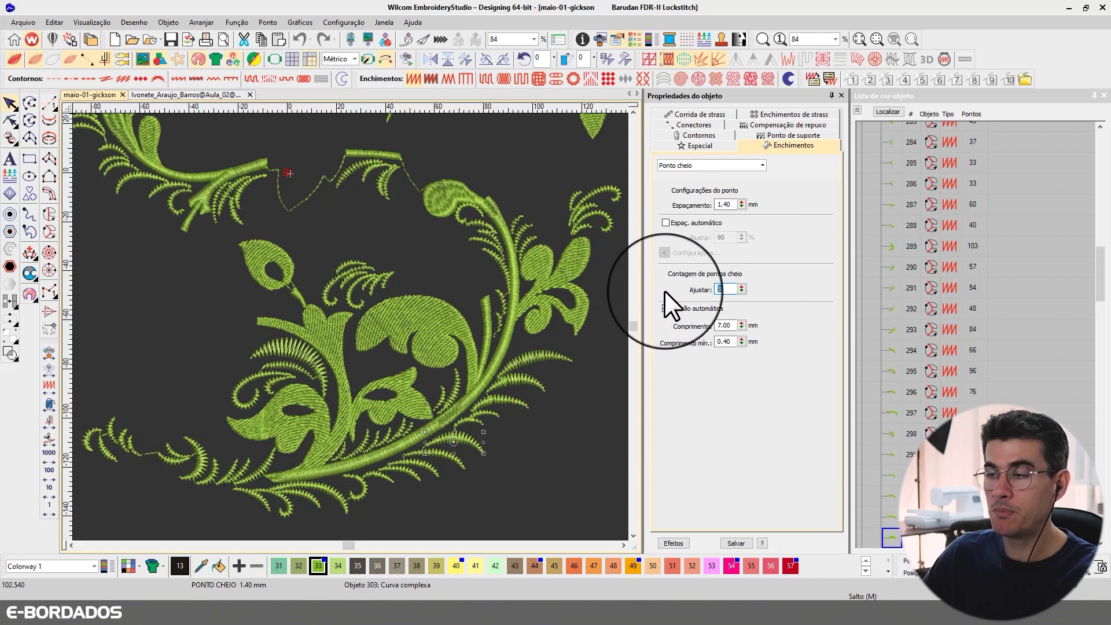
{"action": "left_click", "coordinate": [665, 306]}
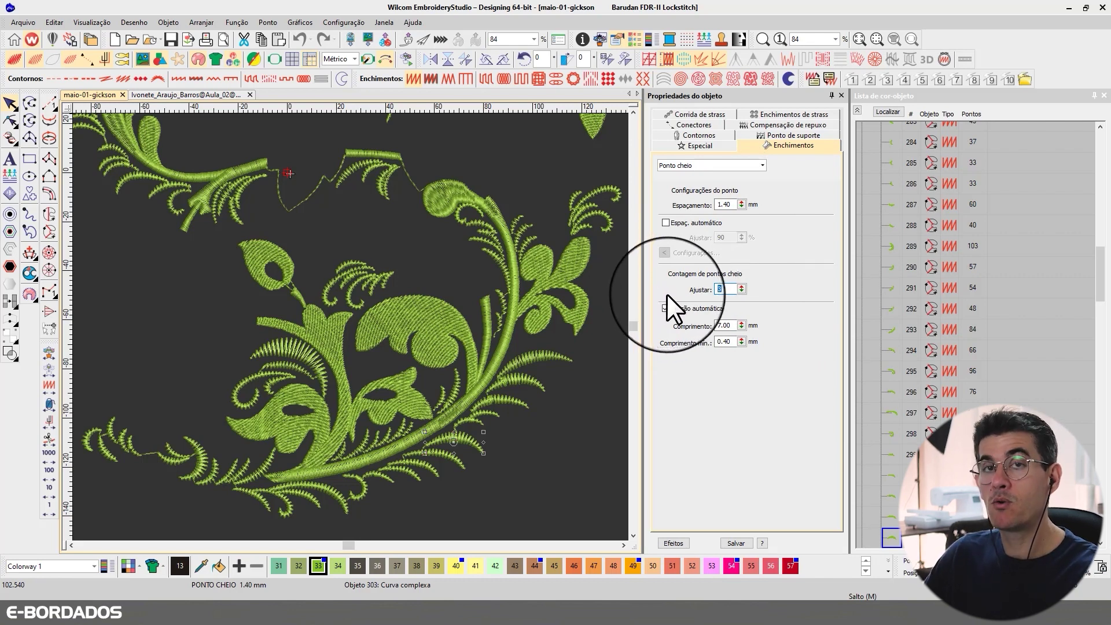
{"action": "left_click", "coordinate": [665, 294]}
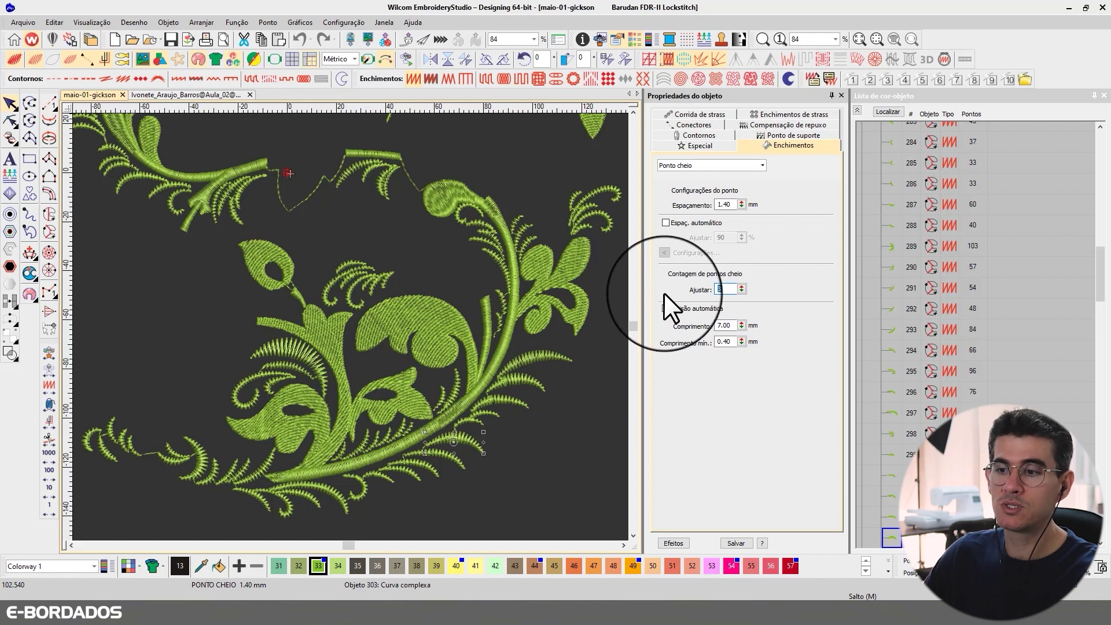
{"action": "left_click", "coordinate": [665, 293]}
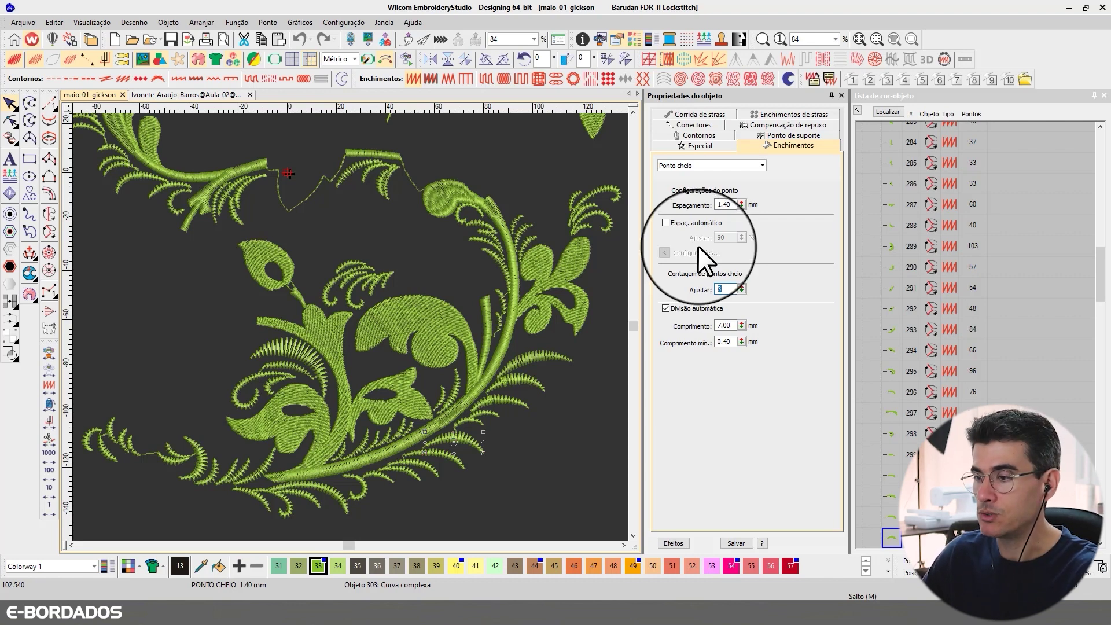
Try a satin stitch count of 5 on the selected leaf sprig and undo it
{"action": "left_click", "coordinate": [13, 102]}
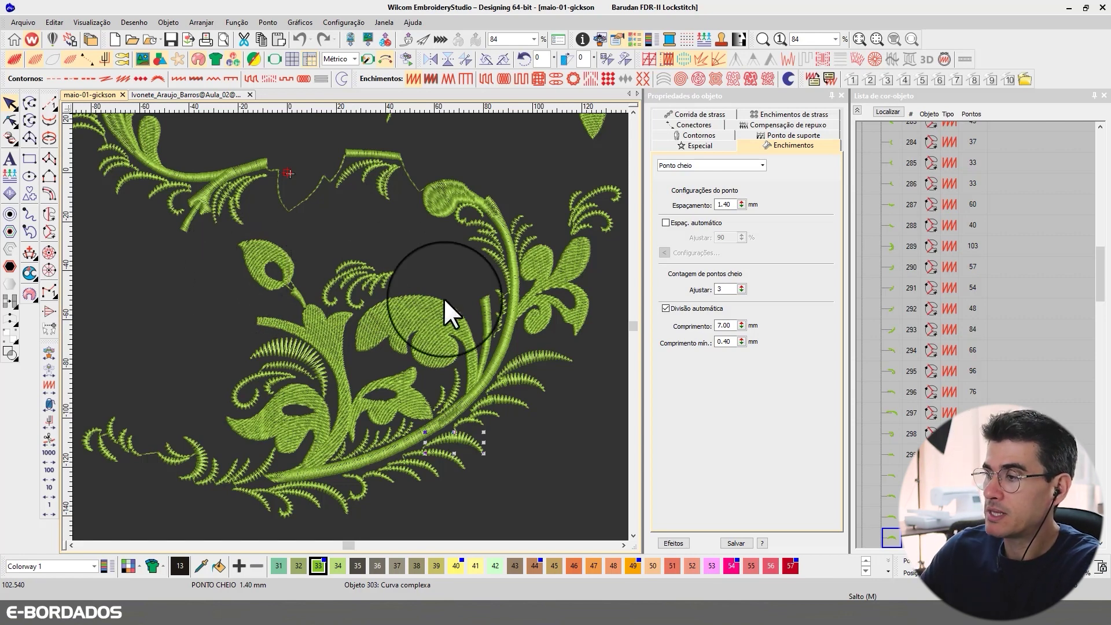
{"action": "double_click", "coordinate": [724, 289]}
{"action": "type", "text": "5"}
{"action": "key", "text": "Return"}
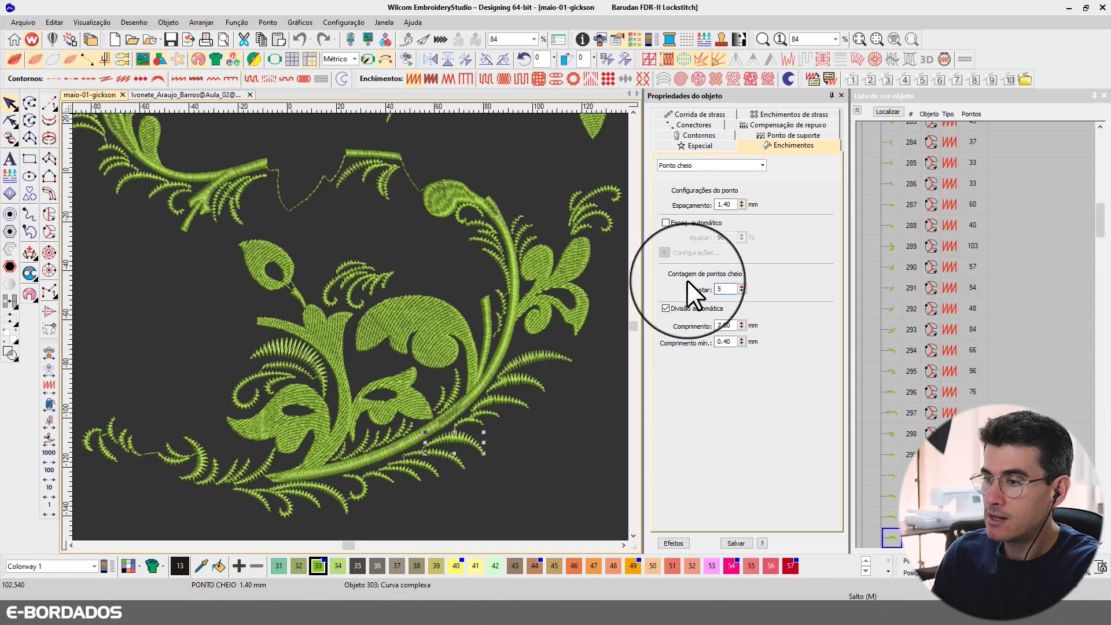
{"action": "key", "text": "ctrl+z"}
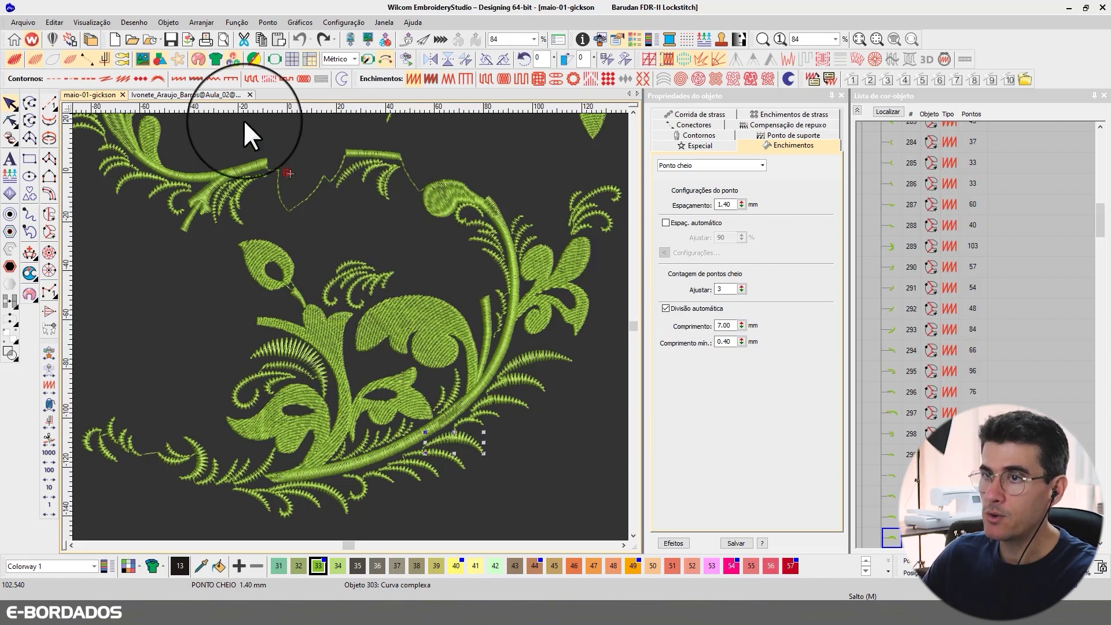
Switch to the brown floral design and check the satin fill settings of a curl and the large teardrop shape below it
{"action": "scroll", "coordinate": [507, 302], "scroll_direction": "up", "scroll_amount": 1}
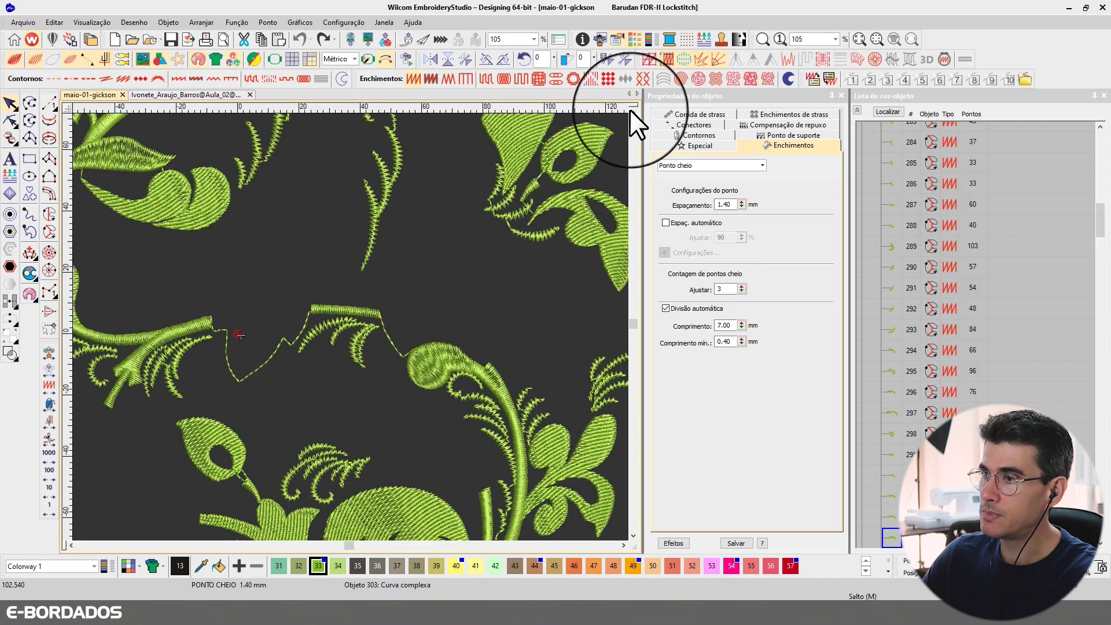
{"action": "scroll", "coordinate": [635, 107], "scroll_direction": "up", "scroll_amount": 3}
{"action": "left_click", "coordinate": [197, 95]}
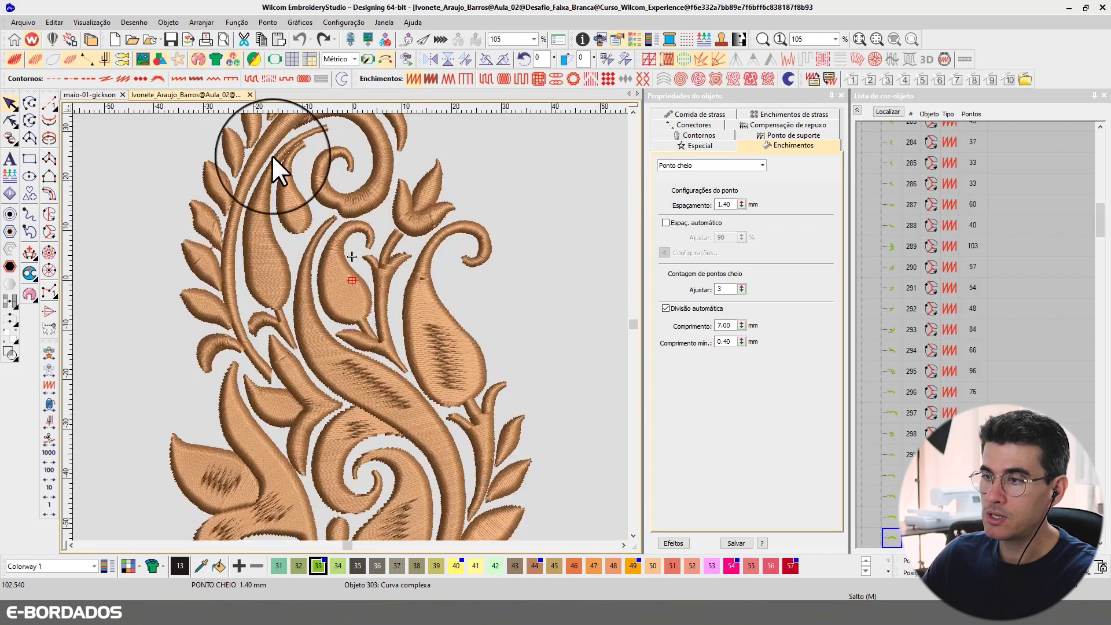
{"action": "left_click", "coordinate": [429, 260]}
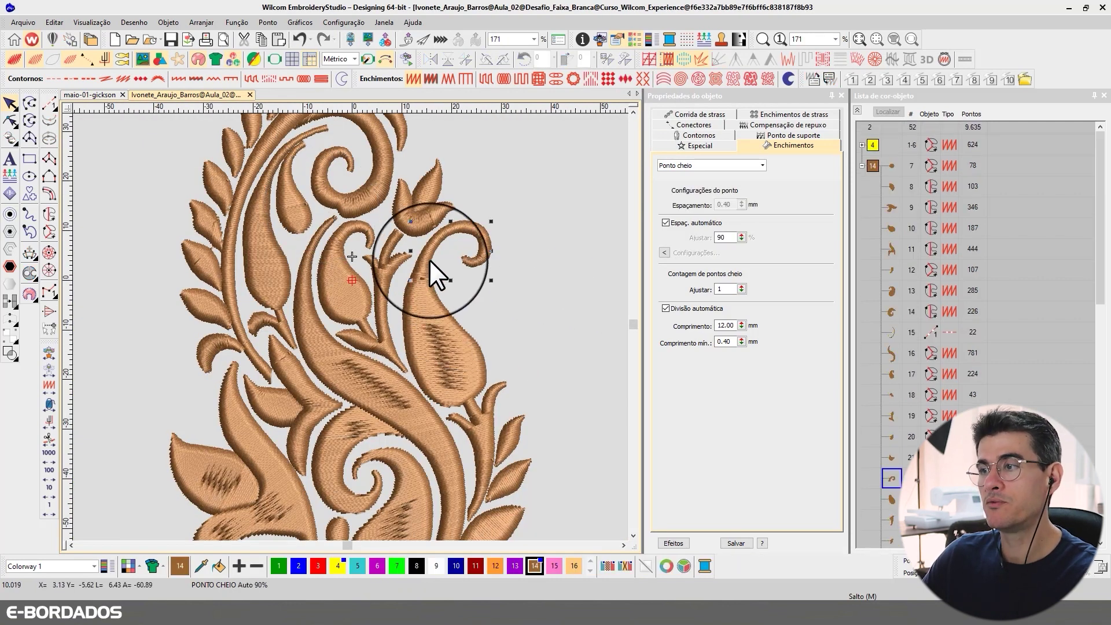
{"action": "left_click", "coordinate": [447, 325]}
{"action": "scroll", "coordinate": [349, 327], "scroll_direction": "down", "scroll_amount": 3}
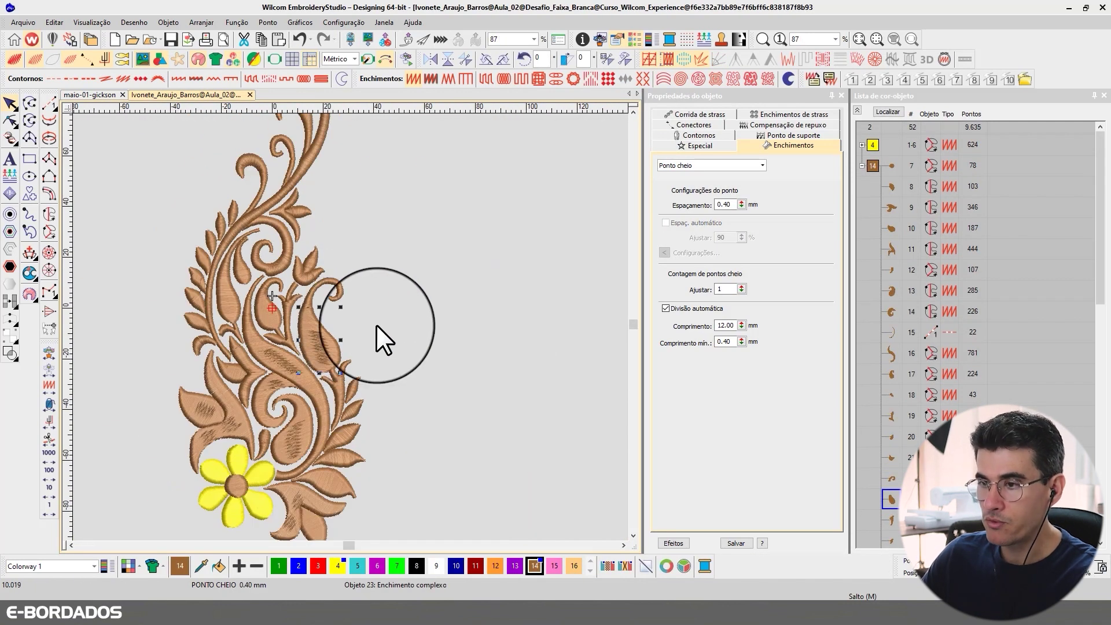
Set the satin fill of all the design's objects to 1.40 mm spacing and a stitch count of 3, and clear the selection
{"action": "key", "text": "ctrl+a"}
{"action": "double_click", "coordinate": [723, 204]}
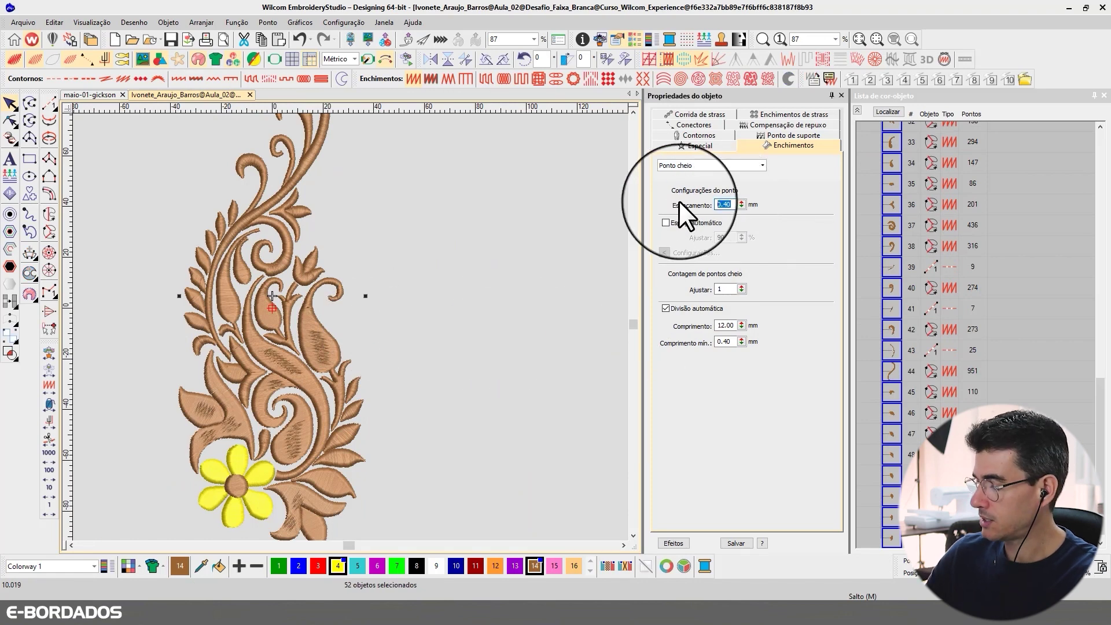
{"action": "type", "text": "1.40"}
{"action": "key", "text": "Return"}
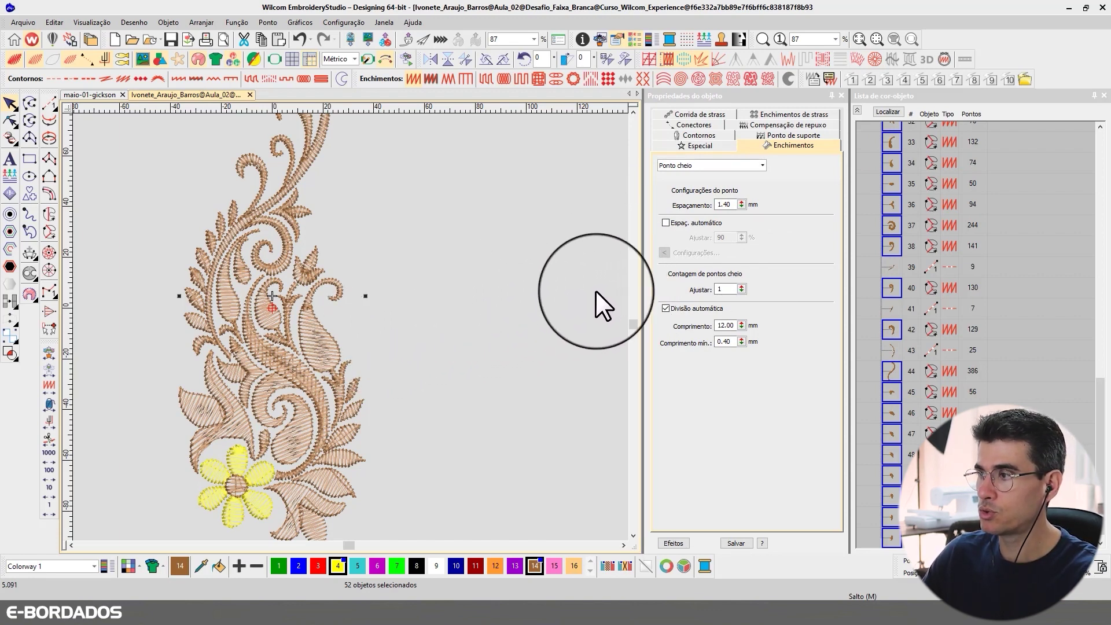
{"action": "left_click", "coordinate": [742, 288]}
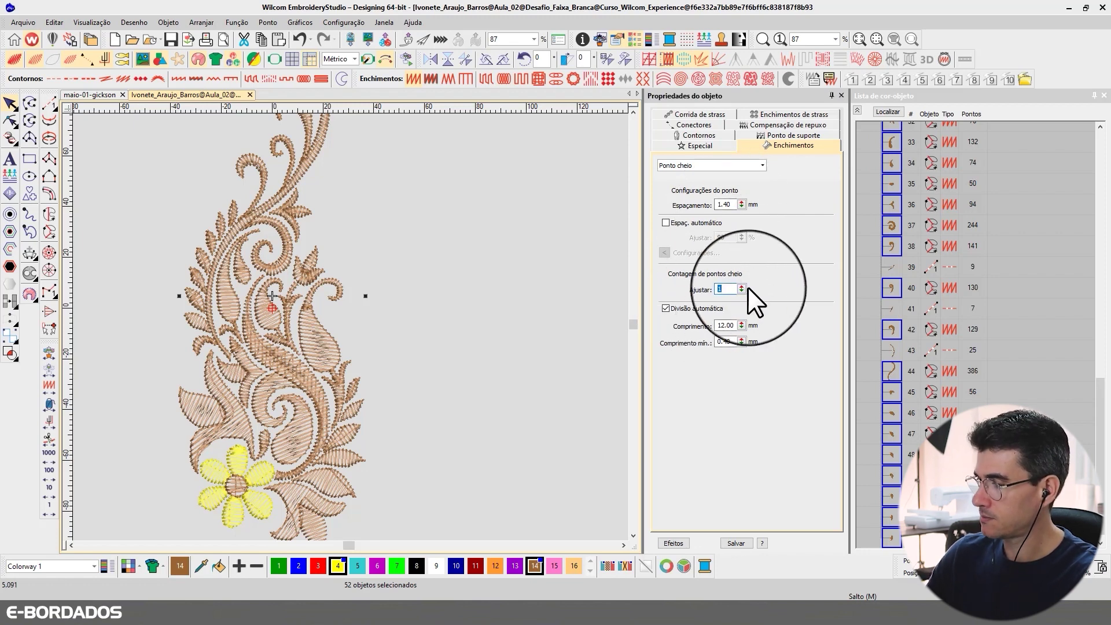
{"action": "type", "text": "3"}
{"action": "key", "text": "Return"}
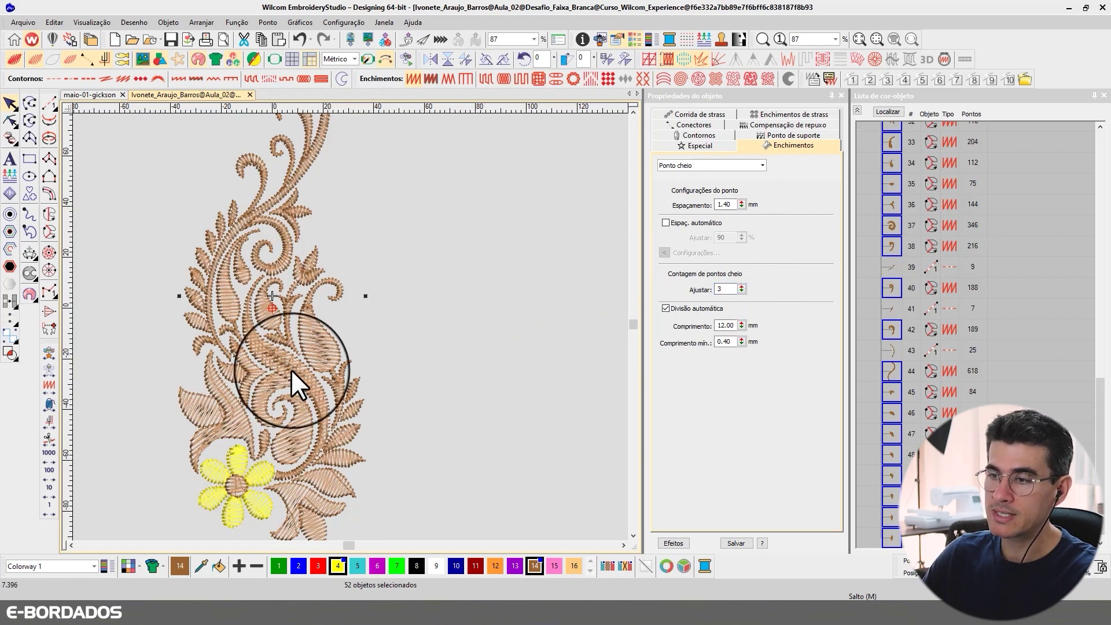
{"action": "key", "text": "Escape"}
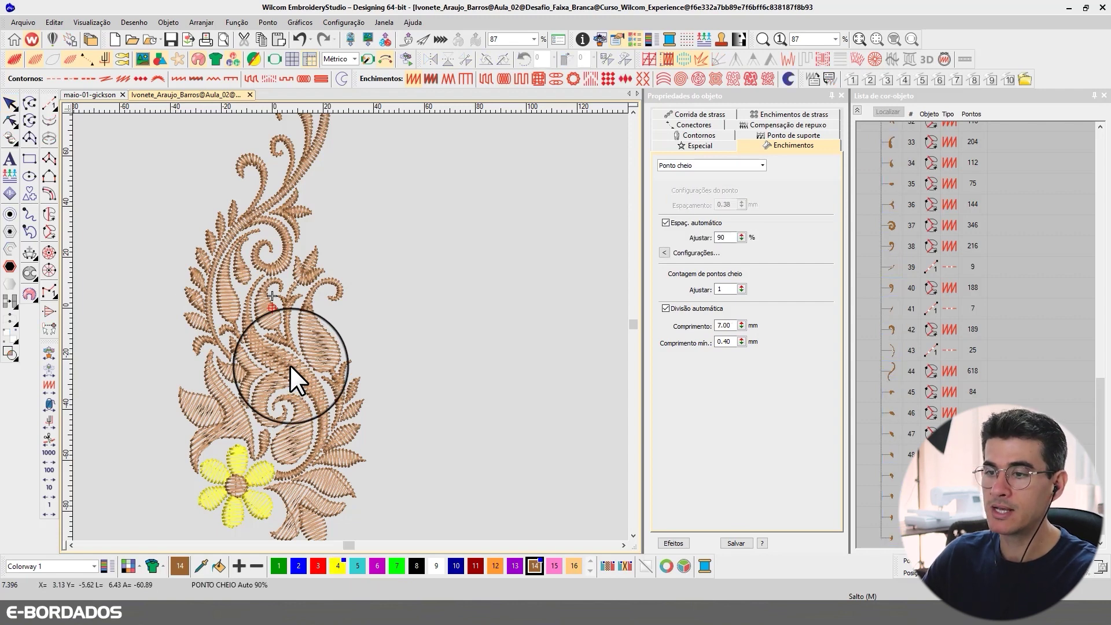
{"action": "left_click", "coordinate": [291, 369]}
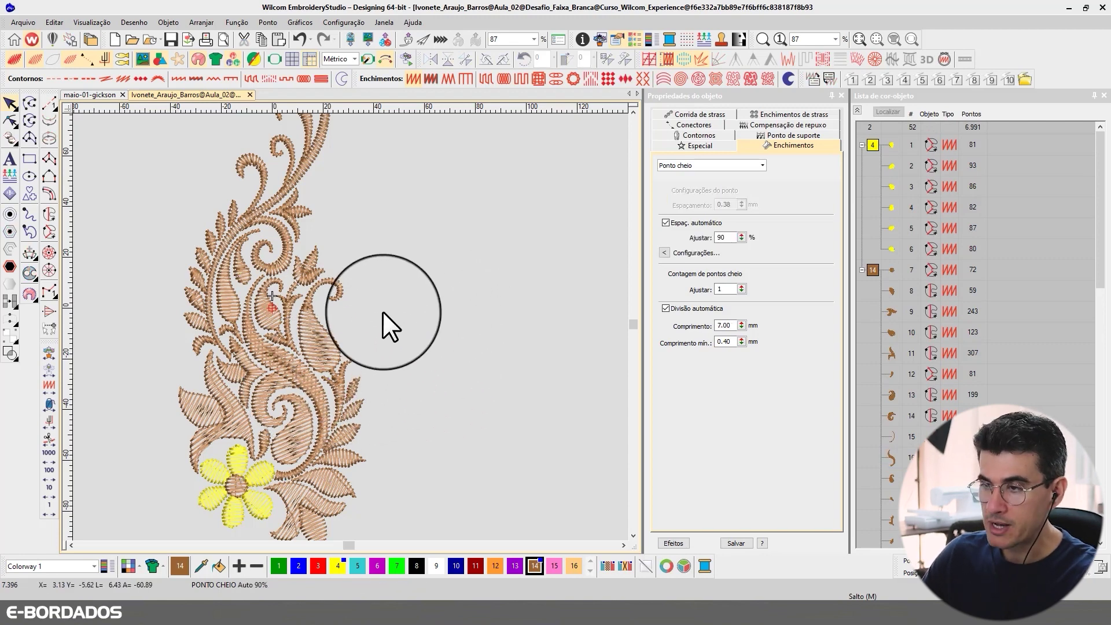
Turn off the first underlay for all objects in the design
{"action": "key", "text": "ctrl+a"}
{"action": "left_click", "coordinate": [762, 134]}
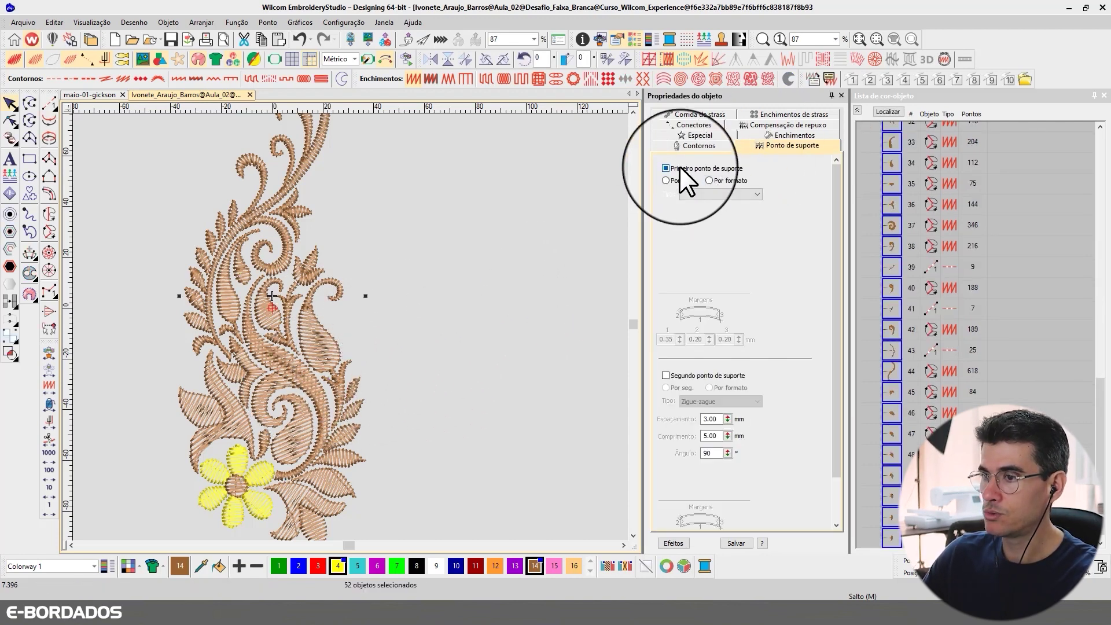
{"action": "left_click", "coordinate": [451, 271]}
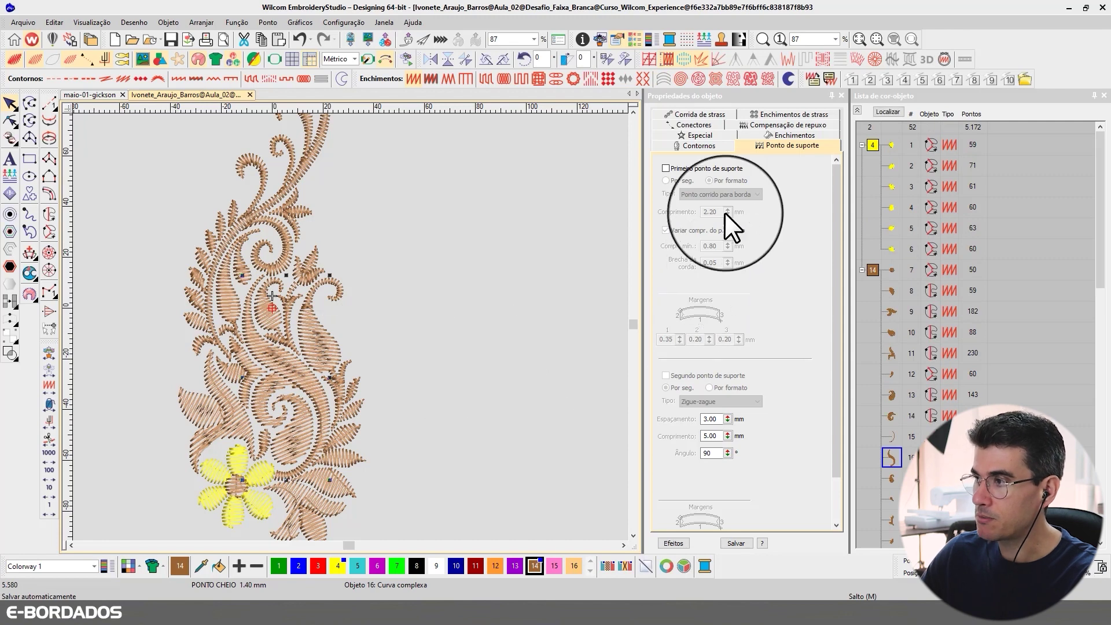
Try reshaping the long central curved stem by moving its stitch angle handles near the upper end and along the lower bend
{"action": "left_click", "coordinate": [783, 136]}
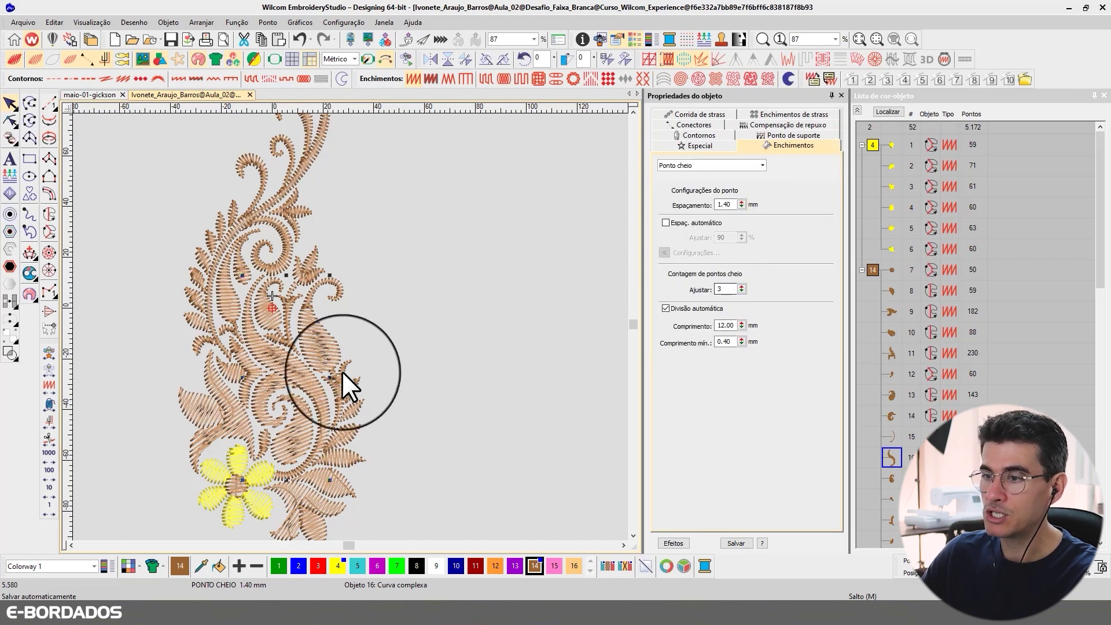
{"action": "key", "text": "z"}
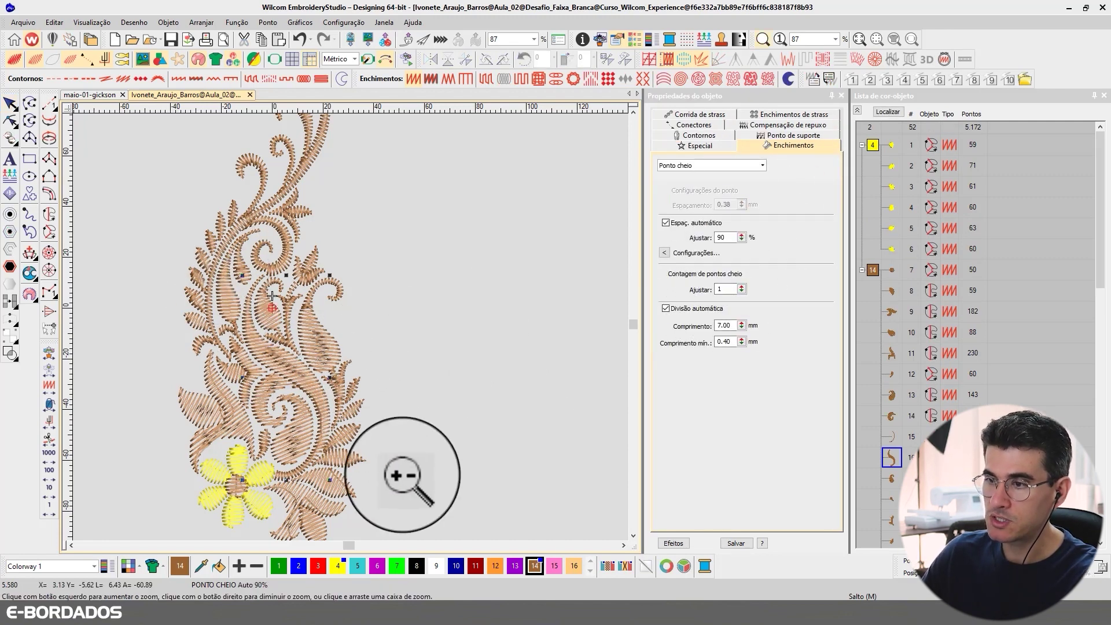
{"action": "left_click", "coordinate": [306, 365]}
{"action": "left_click", "coordinate": [14, 122]}
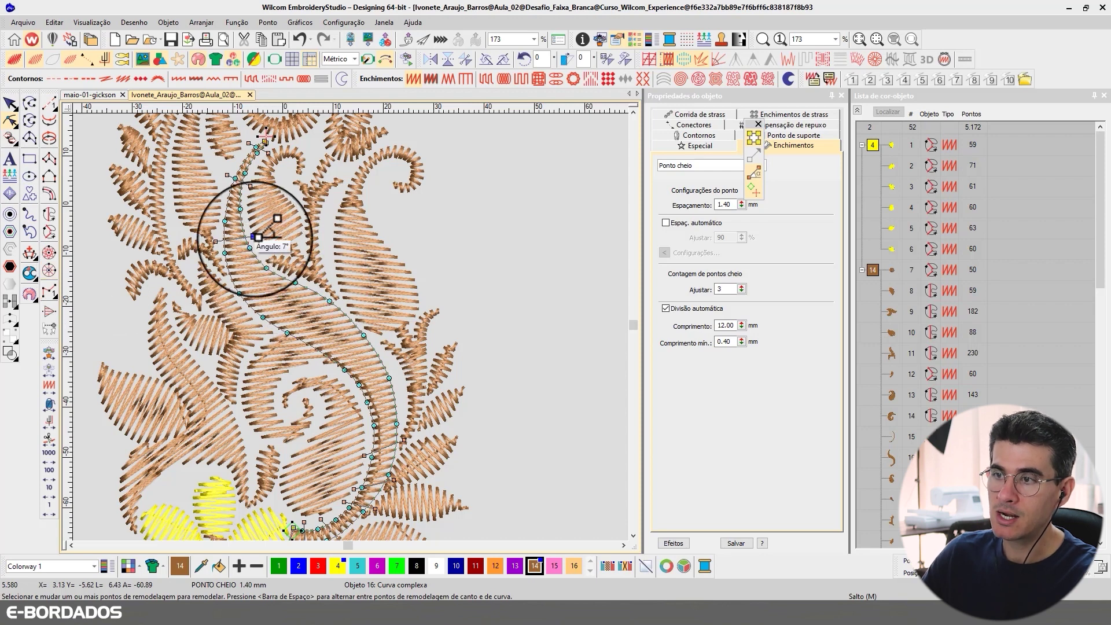
{"action": "left_click_drag", "start_coordinate": [254, 236], "coordinate": [251, 227]}
{"action": "left_click_drag", "start_coordinate": [373, 422], "coordinate": [362, 446]}
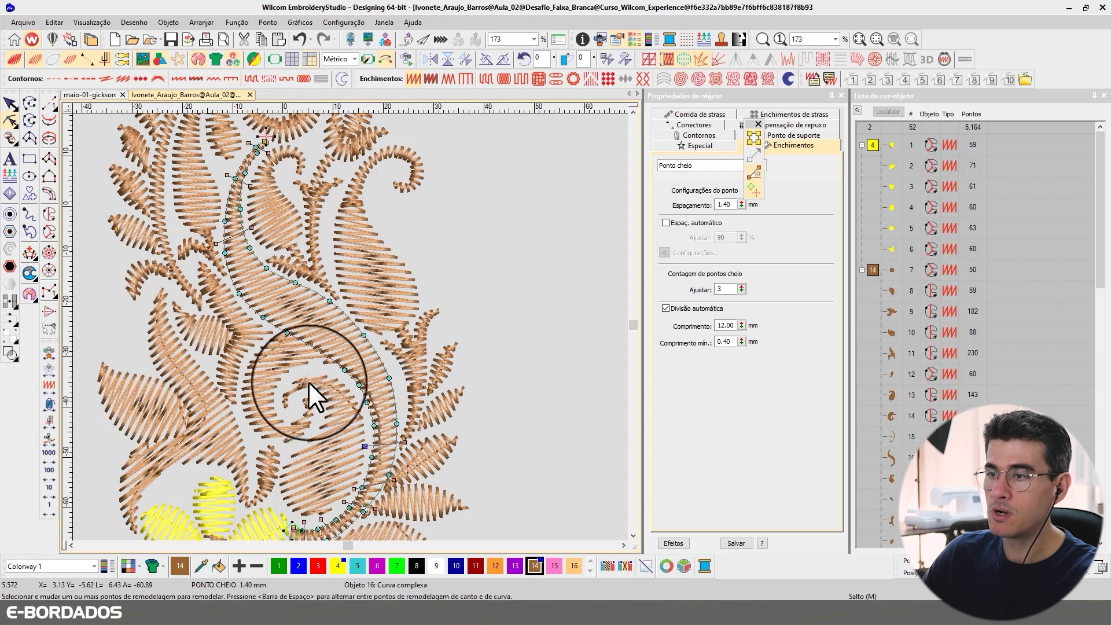
Add a diagonal stitch angle line across the middle of the long curved stem and return to reshaping it
{"action": "left_click", "coordinate": [29, 252]}
{"action": "left_click", "coordinate": [336, 372]}
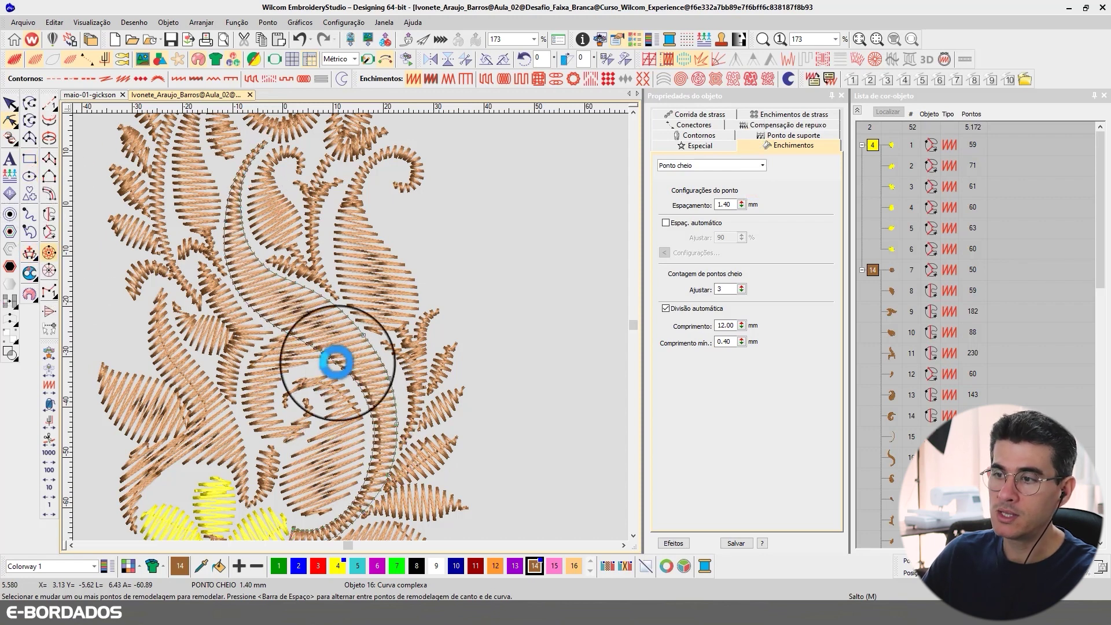
{"action": "left_click", "coordinate": [364, 322]}
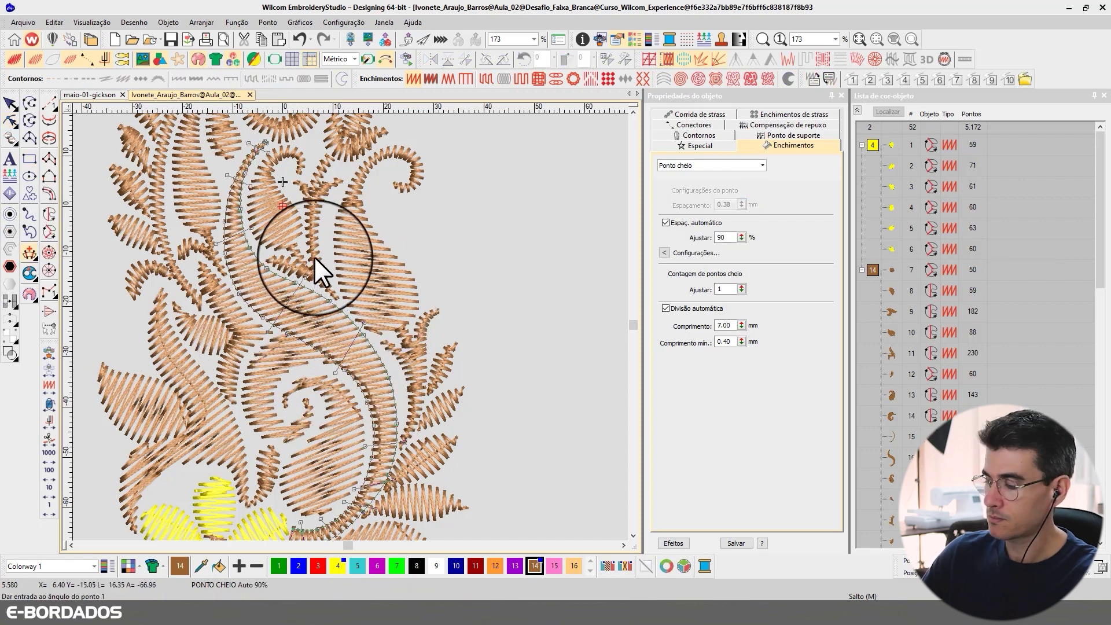
{"action": "key", "text": "Return"}
{"action": "left_click", "coordinate": [13, 108]}
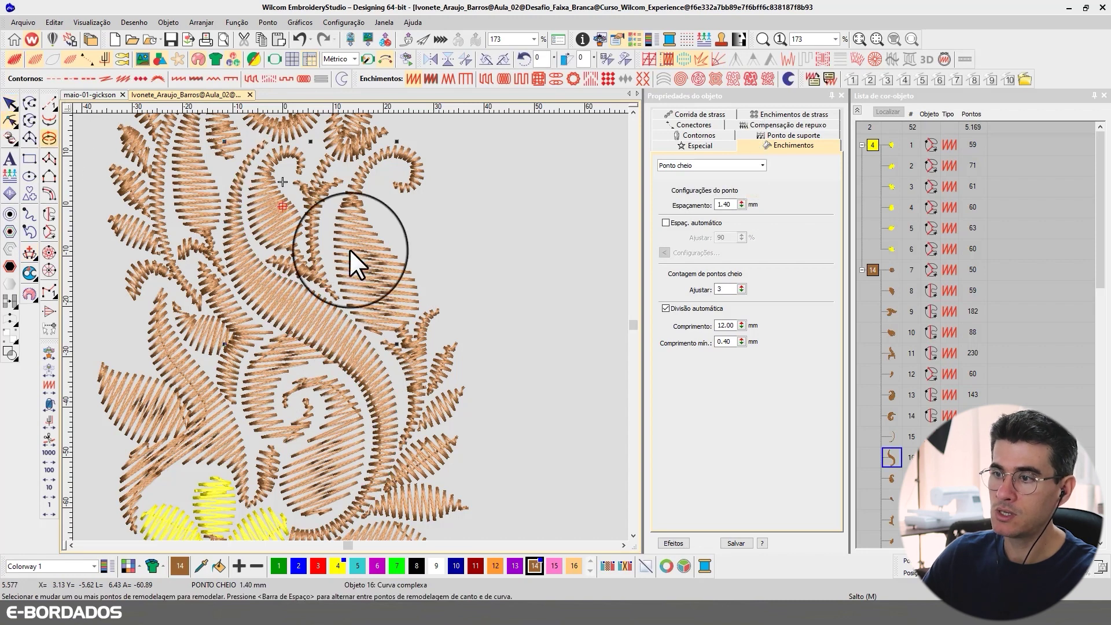
Tilt the stitch angle of the large leaf at the design's upper right by reshaping it, and clear the selection
{"action": "left_click", "coordinate": [401, 271]}
{"action": "left_click", "coordinate": [29, 104]}
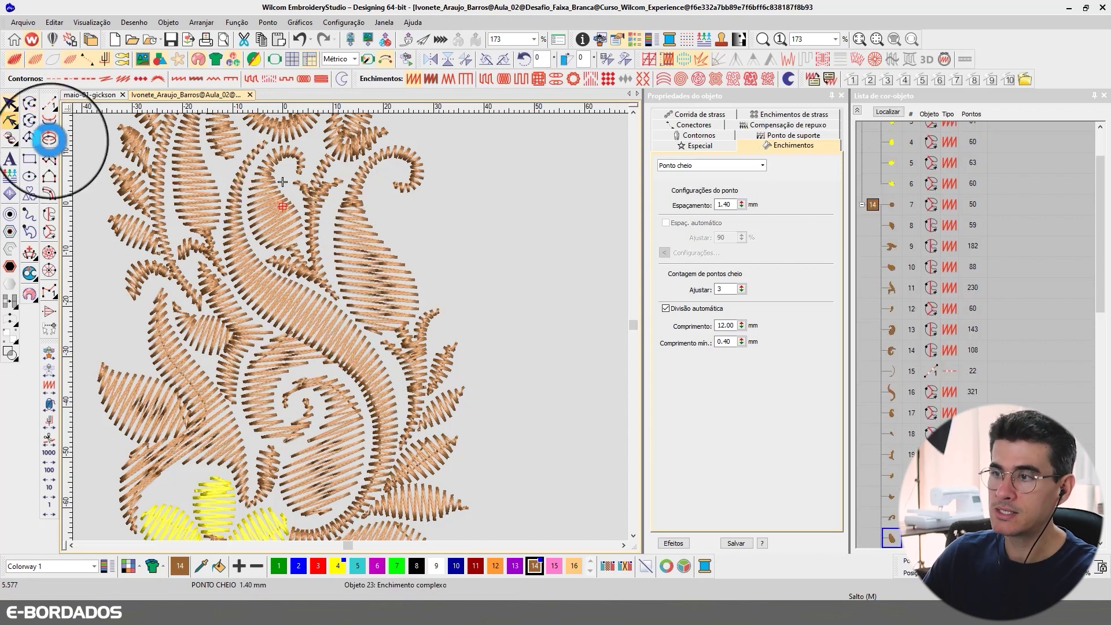
{"action": "left_click_drag", "start_coordinate": [398, 252], "coordinate": [418, 197]}
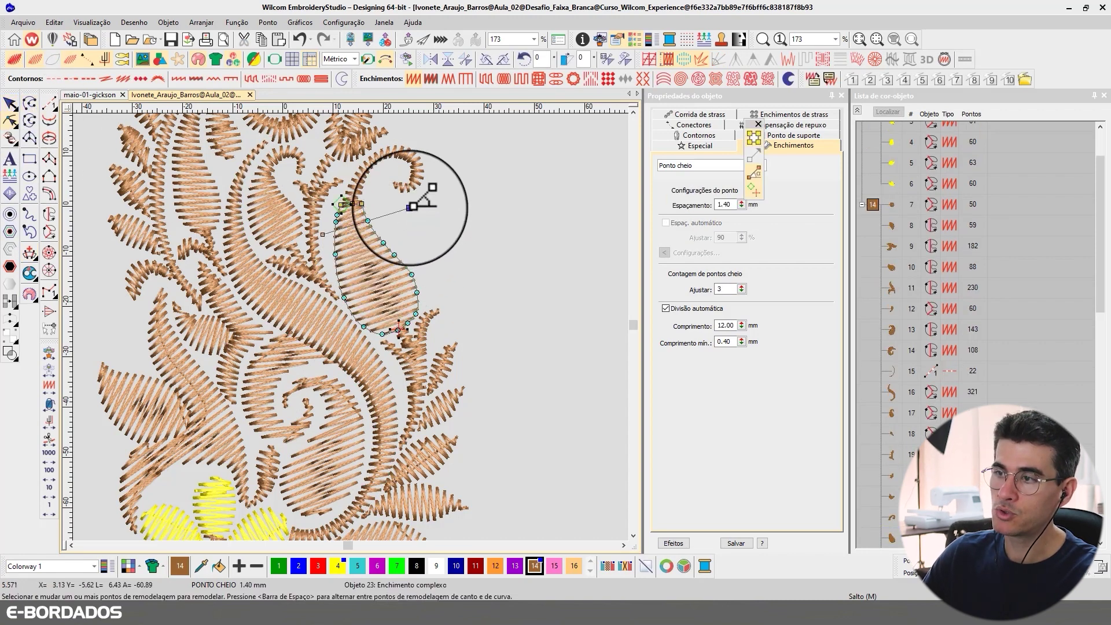
{"action": "left_click", "coordinate": [10, 105]}
{"action": "left_click", "coordinate": [454, 207]}
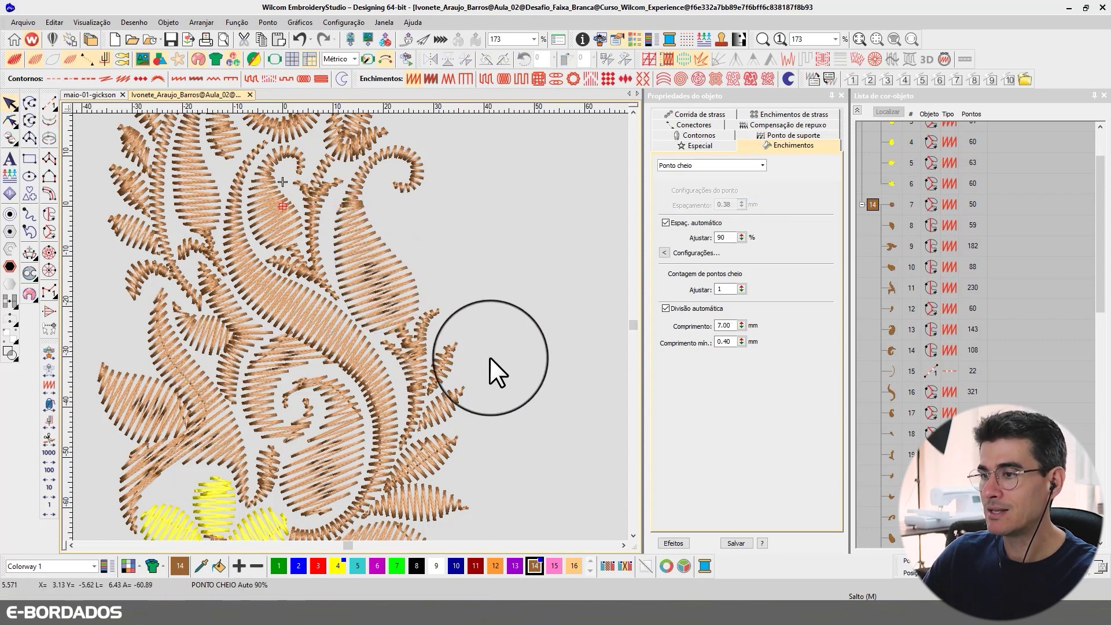
Add stitch angle lines across the teardrop shape inside the central spiral, including a diagonal one through its wide lower part, and deselect it
{"action": "left_click", "coordinate": [630, 533]}
{"action": "left_click", "coordinate": [629, 532]}
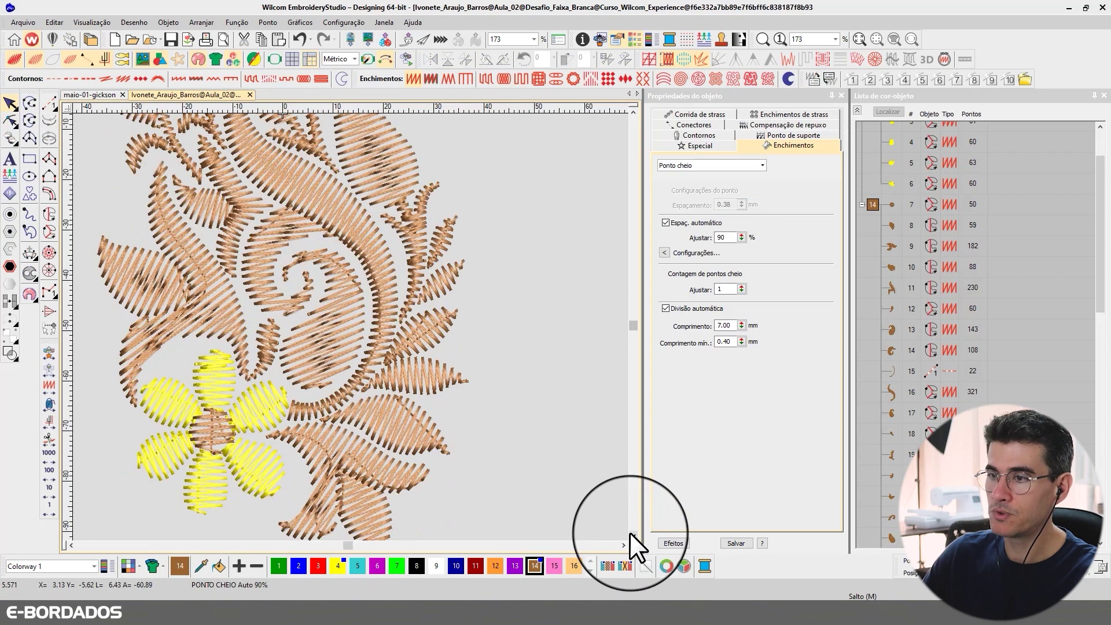
{"action": "left_click", "coordinate": [328, 352]}
{"action": "left_click", "coordinate": [29, 253]}
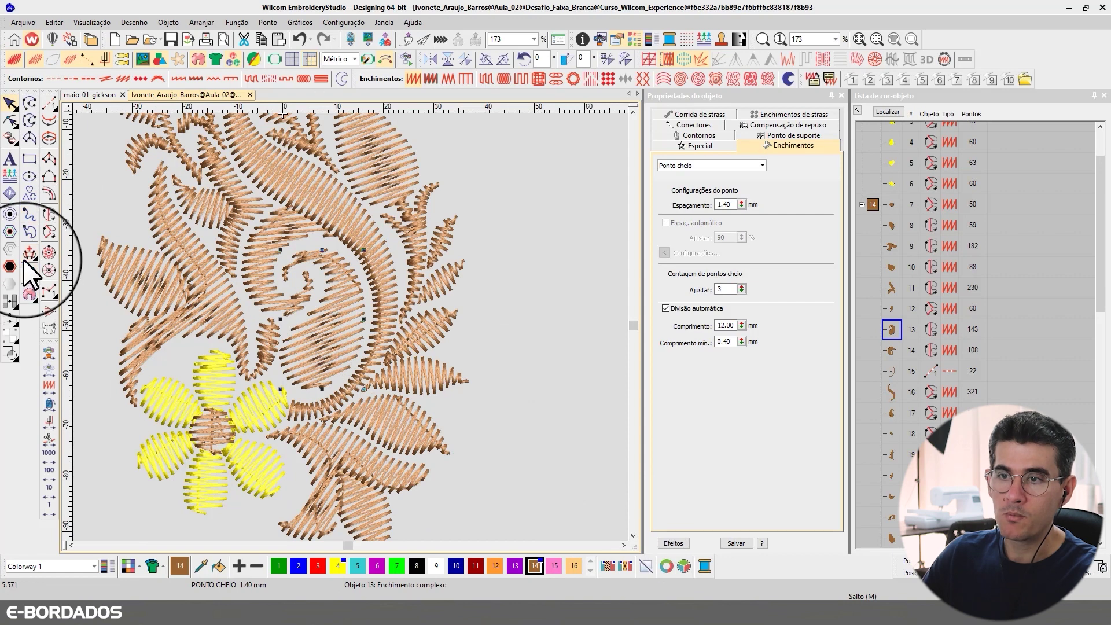
{"action": "left_click", "coordinate": [260, 247]}
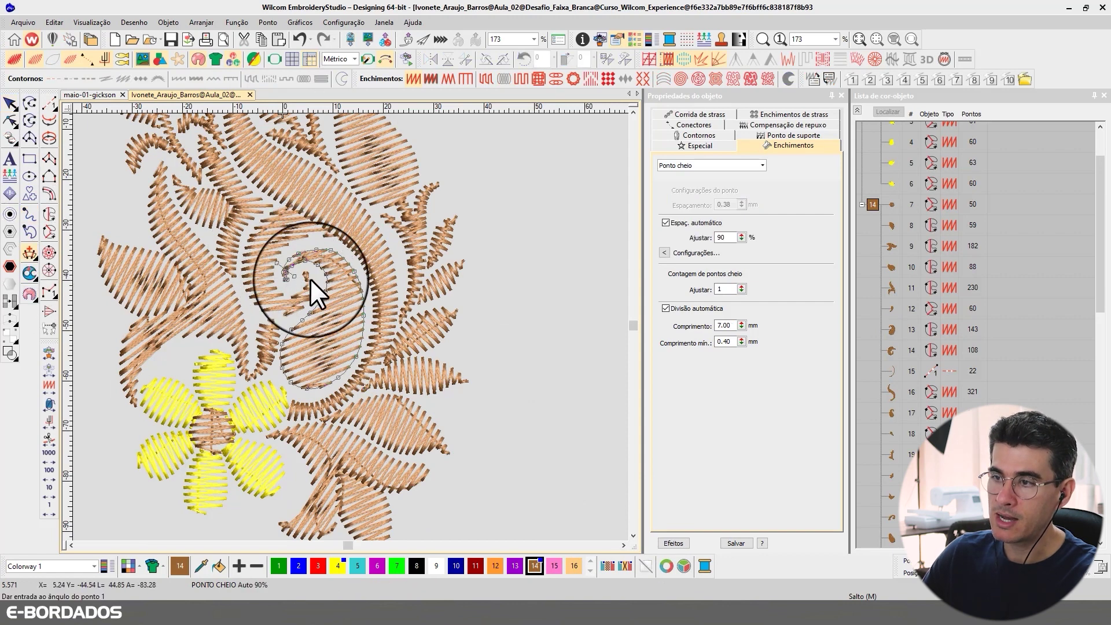
{"action": "left_click", "coordinate": [301, 320]}
{"action": "left_click", "coordinate": [366, 351]}
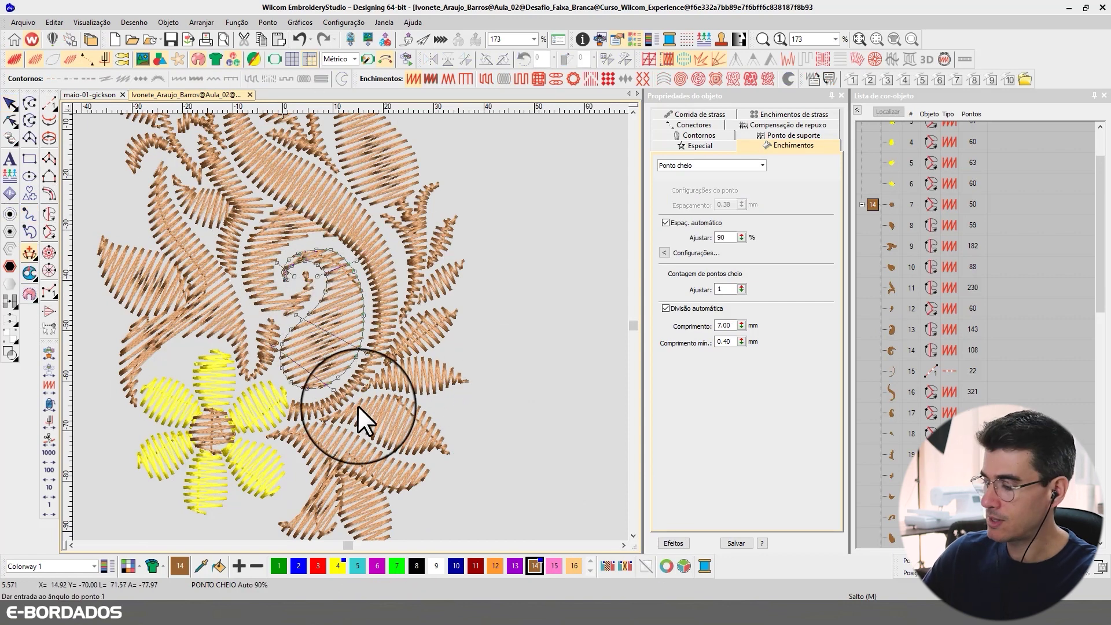
{"action": "key", "text": "Return"}
{"action": "left_click", "coordinate": [29, 104]}
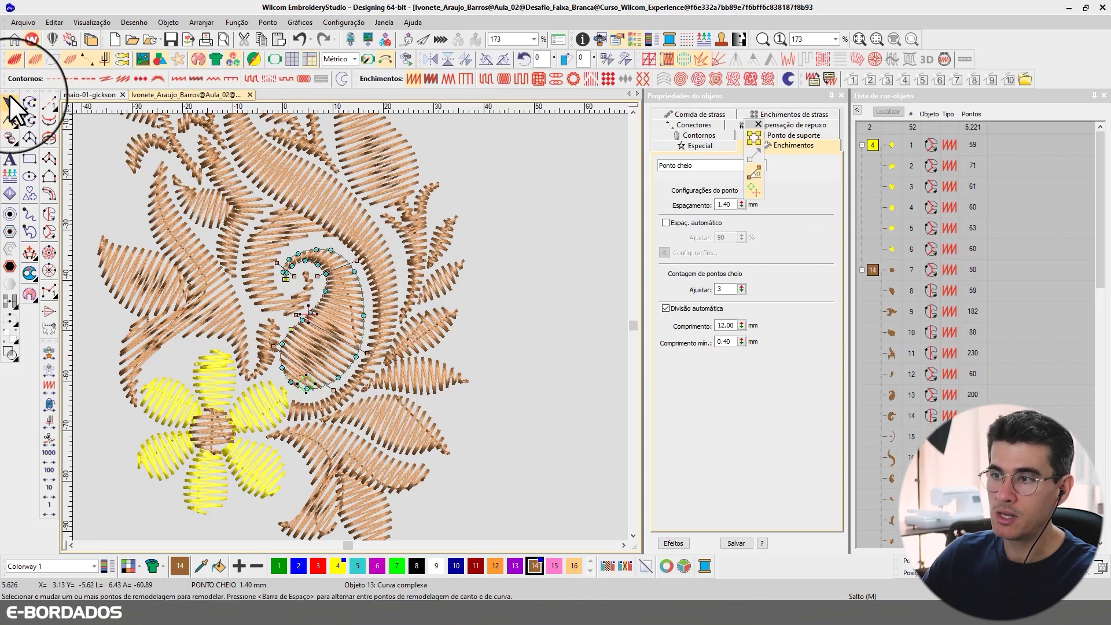
{"action": "key", "text": "Escape"}
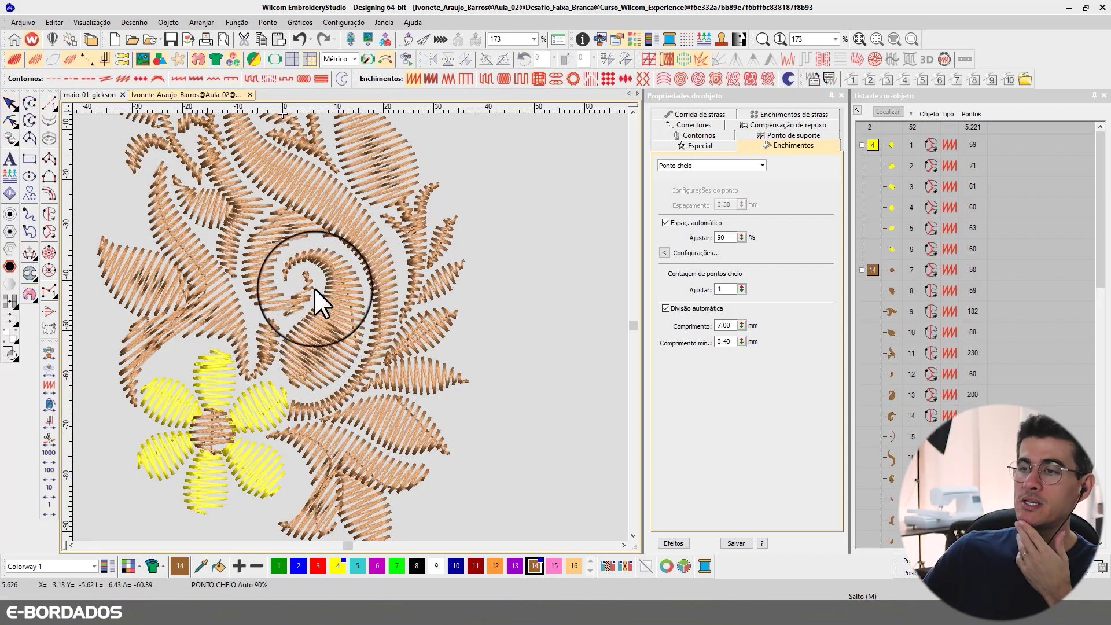
Add stitch angle lines around the outer curl of the central spiral so its stitches follow the curve
{"action": "left_click", "coordinate": [273, 245]}
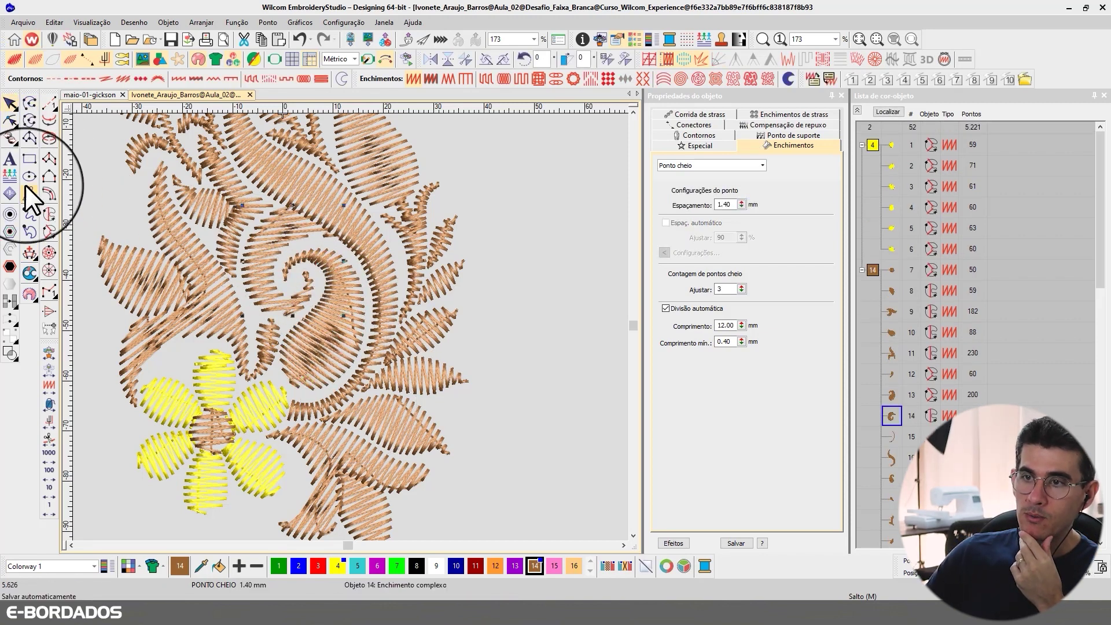
{"action": "left_click", "coordinate": [29, 252]}
{"action": "left_click", "coordinate": [324, 243]}
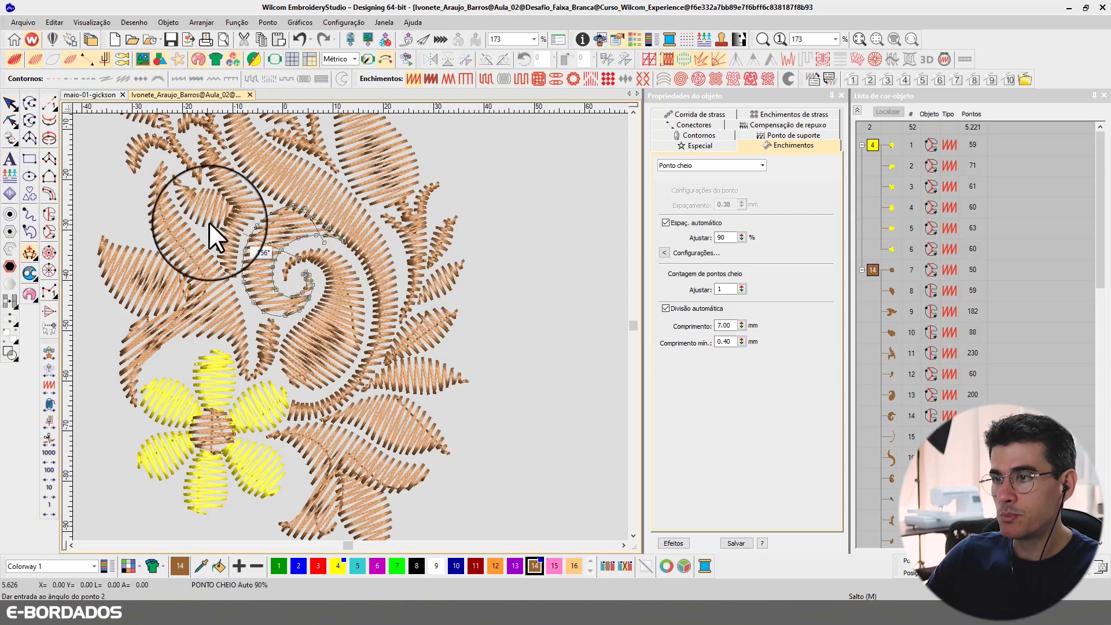
{"action": "left_click", "coordinate": [299, 288]}
{"action": "left_click", "coordinate": [241, 329]}
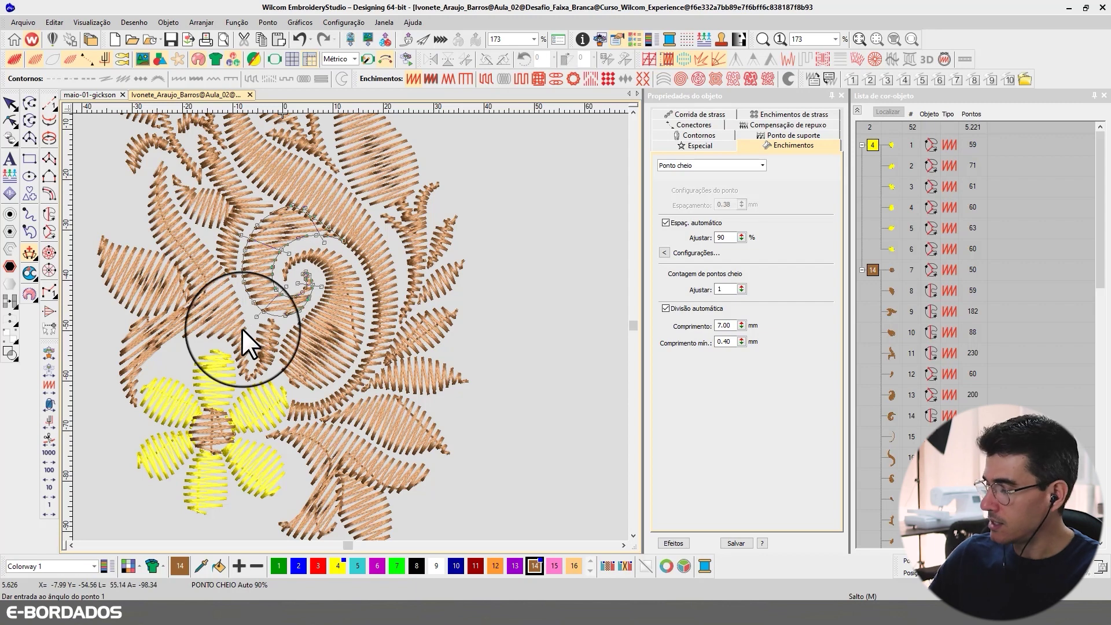
{"action": "key", "text": "Return"}
{"action": "key", "text": "h"}
{"action": "left_click", "coordinate": [10, 103]}
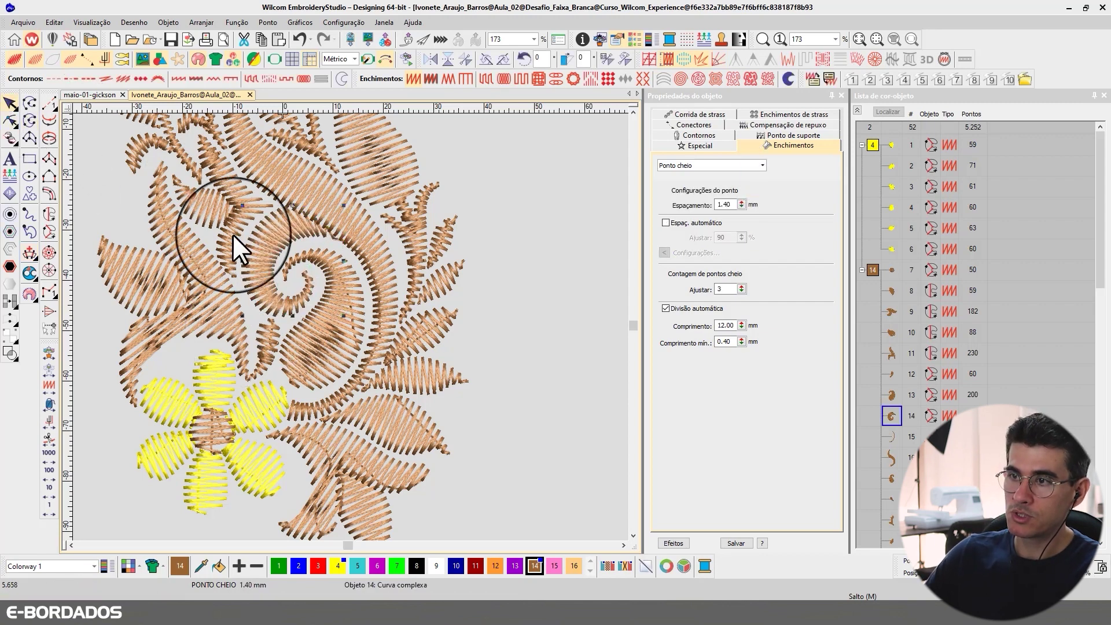
Isolate the branched leaf arching over the yellow flower, add stitch angle lines along its upper tip and lower branches, and deselect it
{"action": "left_click", "coordinate": [227, 324]}
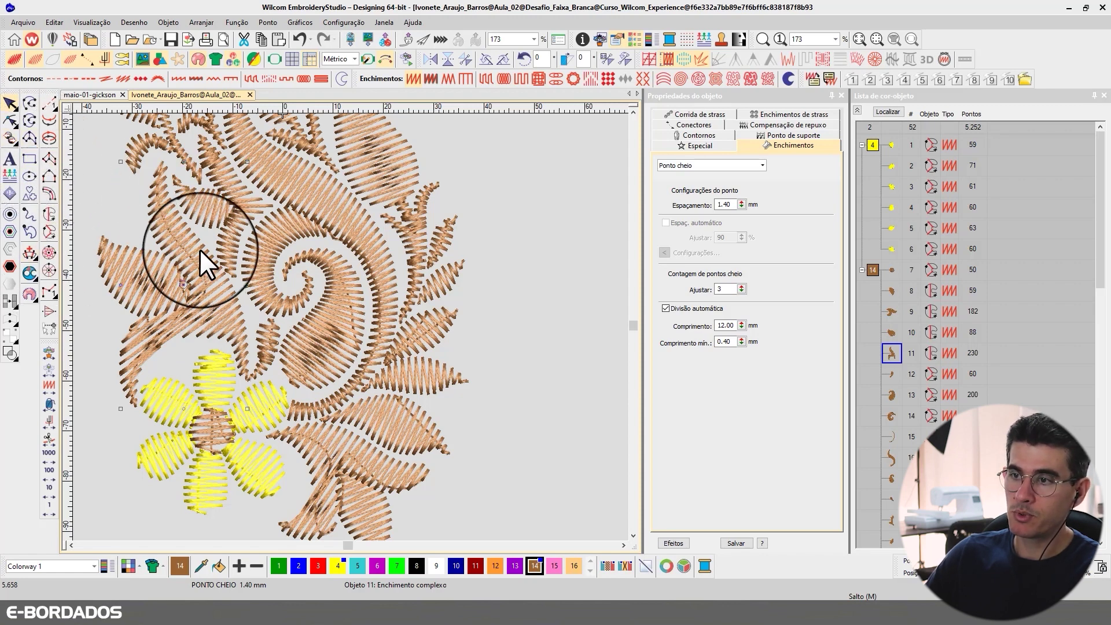
{"action": "left_click", "coordinate": [891, 109]}
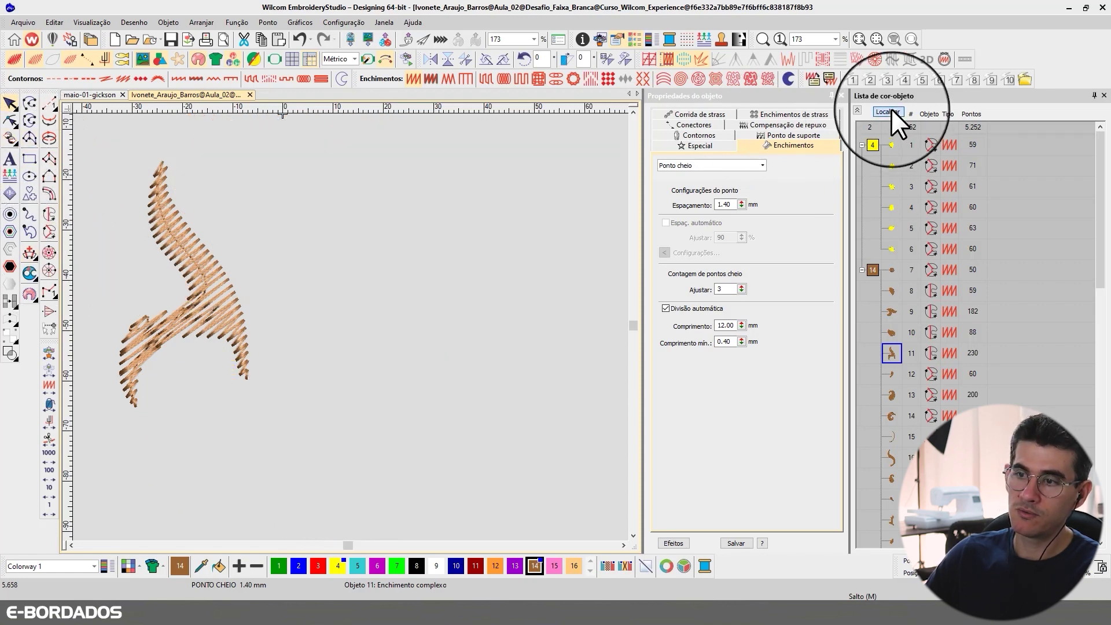
{"action": "left_click", "coordinate": [30, 251]}
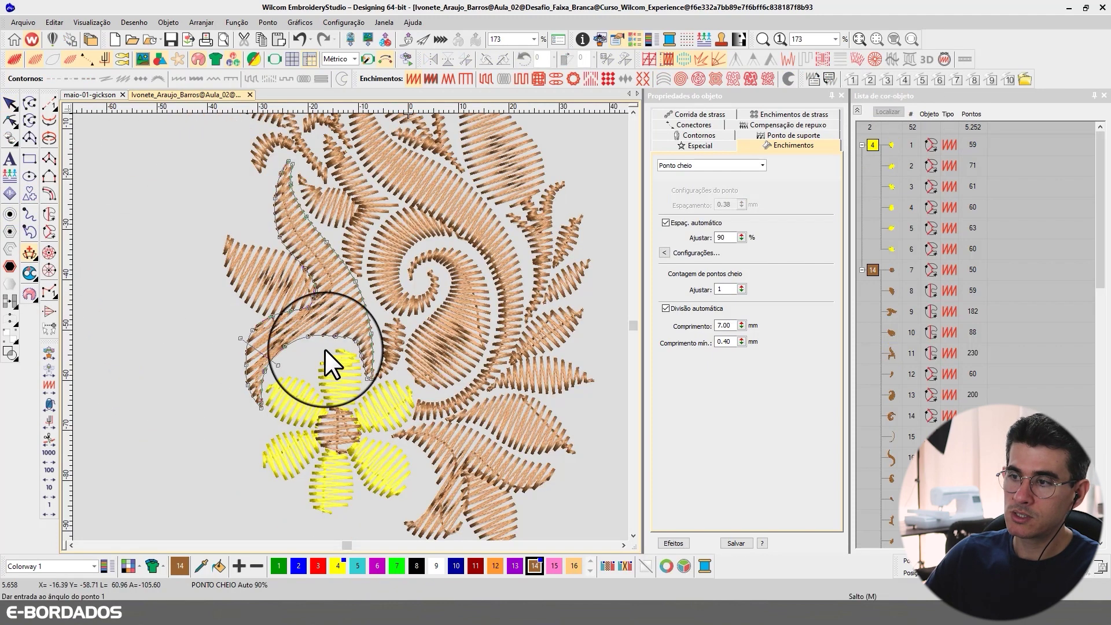
{"action": "left_click", "coordinate": [400, 293]}
{"action": "left_click", "coordinate": [626, 332]}
{"action": "left_click", "coordinate": [415, 279]}
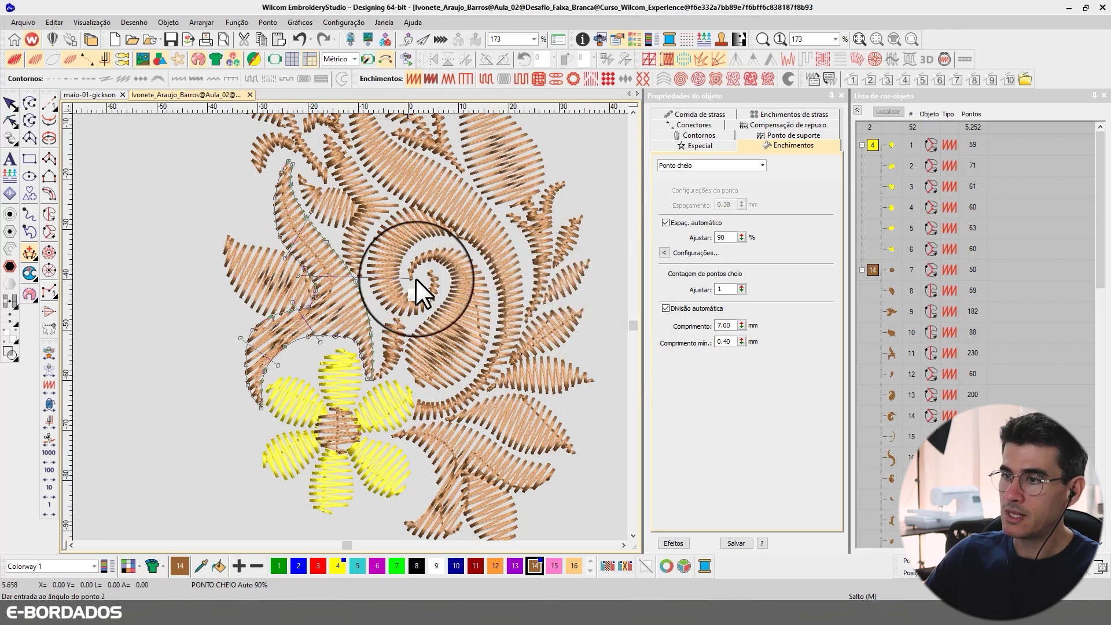
{"action": "left_click", "coordinate": [415, 278]}
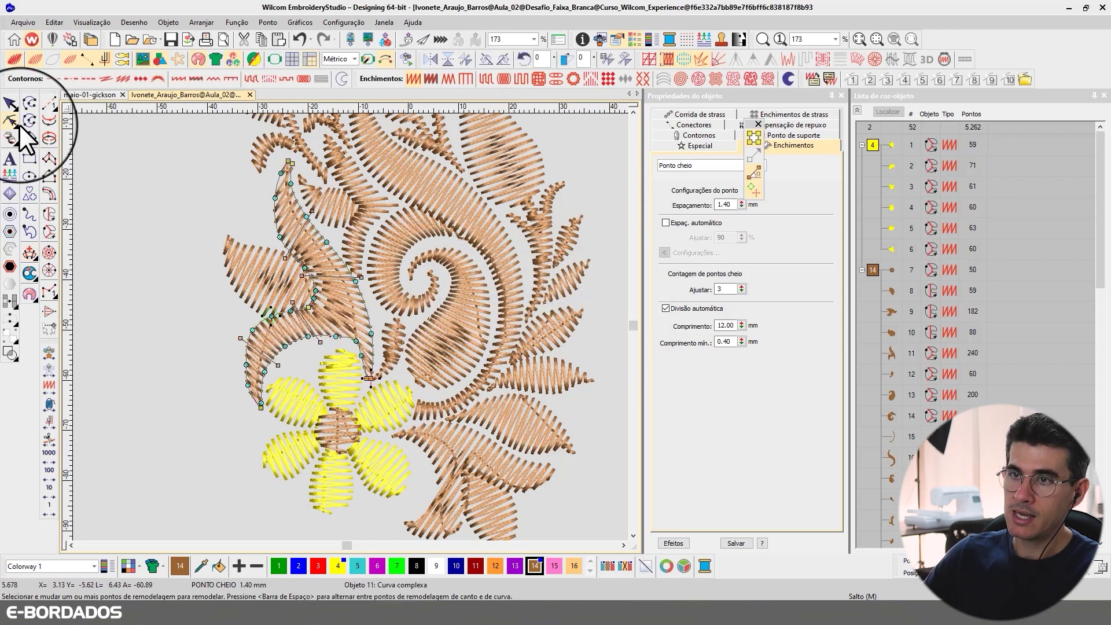
{"action": "key", "text": "Escape"}
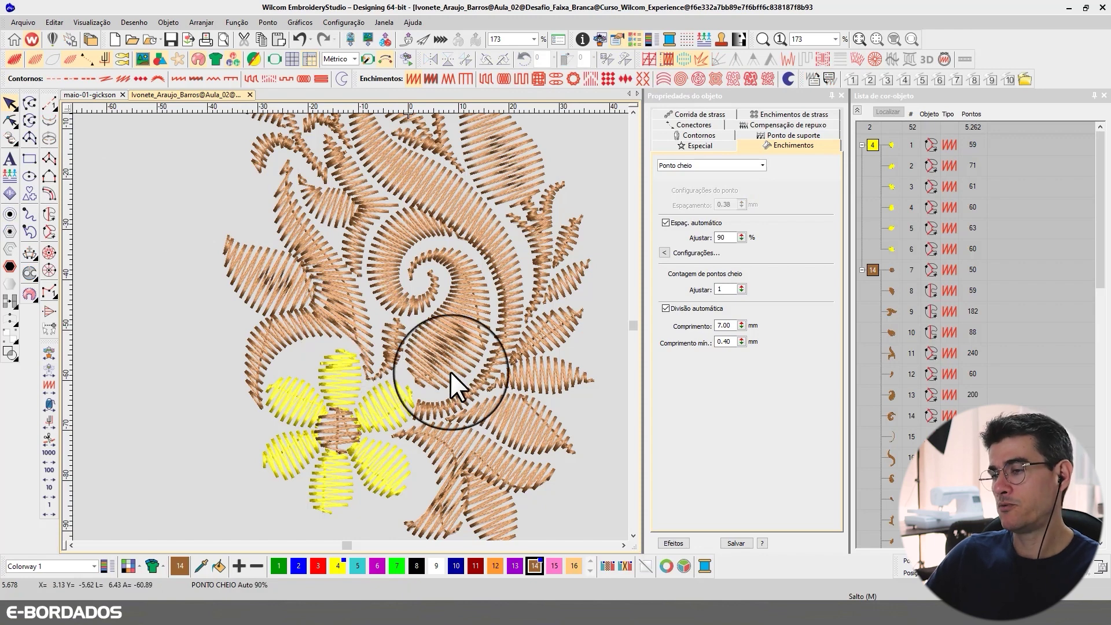
{"action": "left_click", "coordinate": [343, 312]}
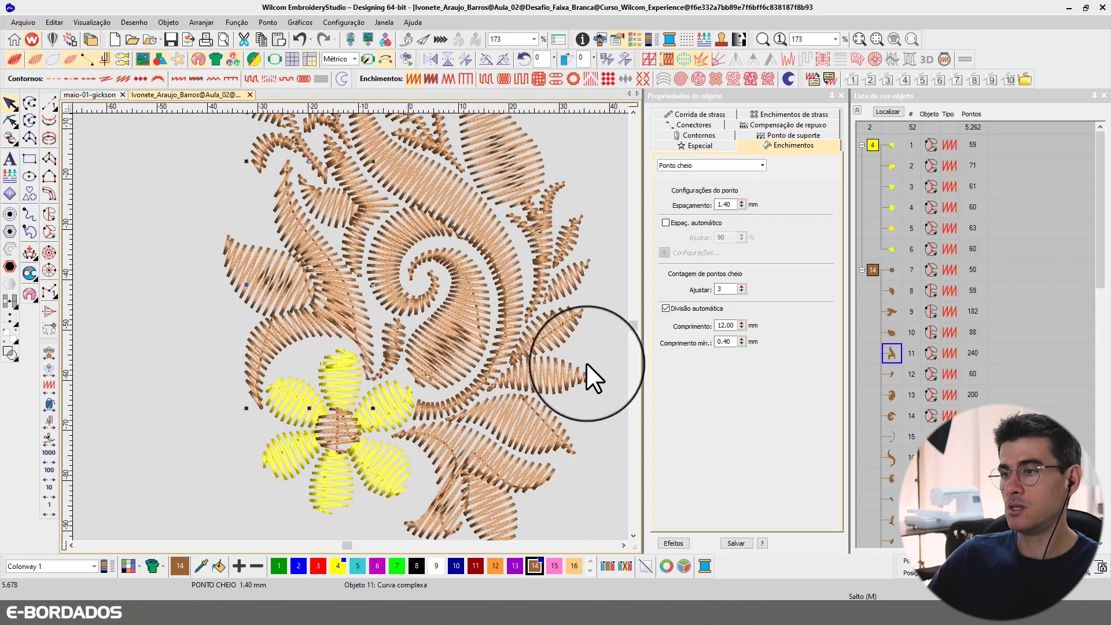
{"action": "key", "text": "Escape"}
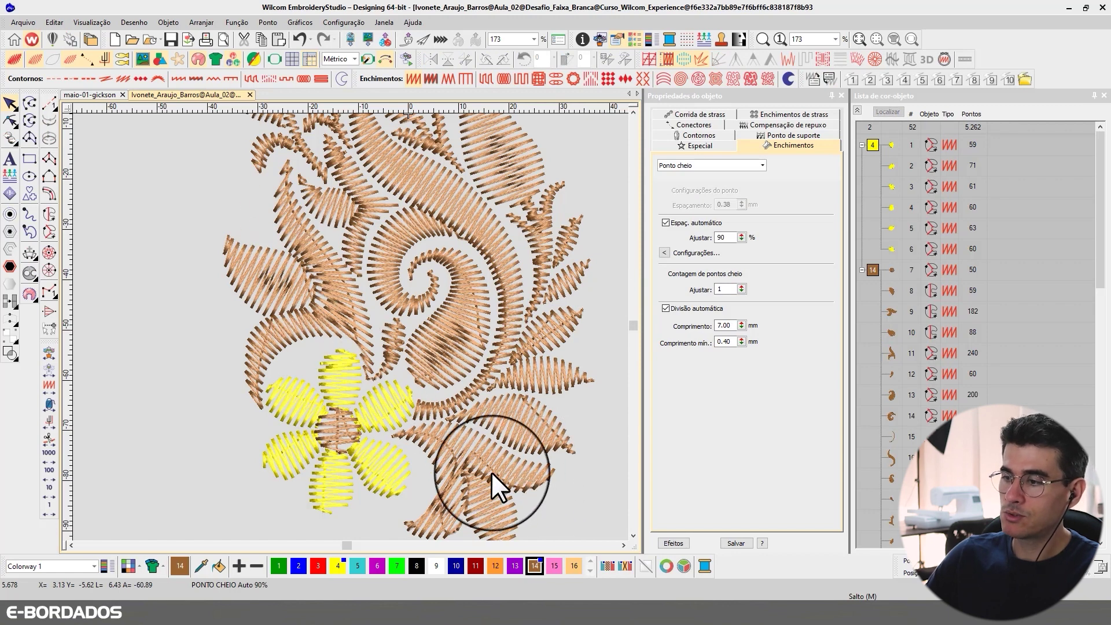
Add stitch angle lines across the branches of the forked leaf below the spiral, beside the yellow flower
{"action": "left_click", "coordinate": [452, 450]}
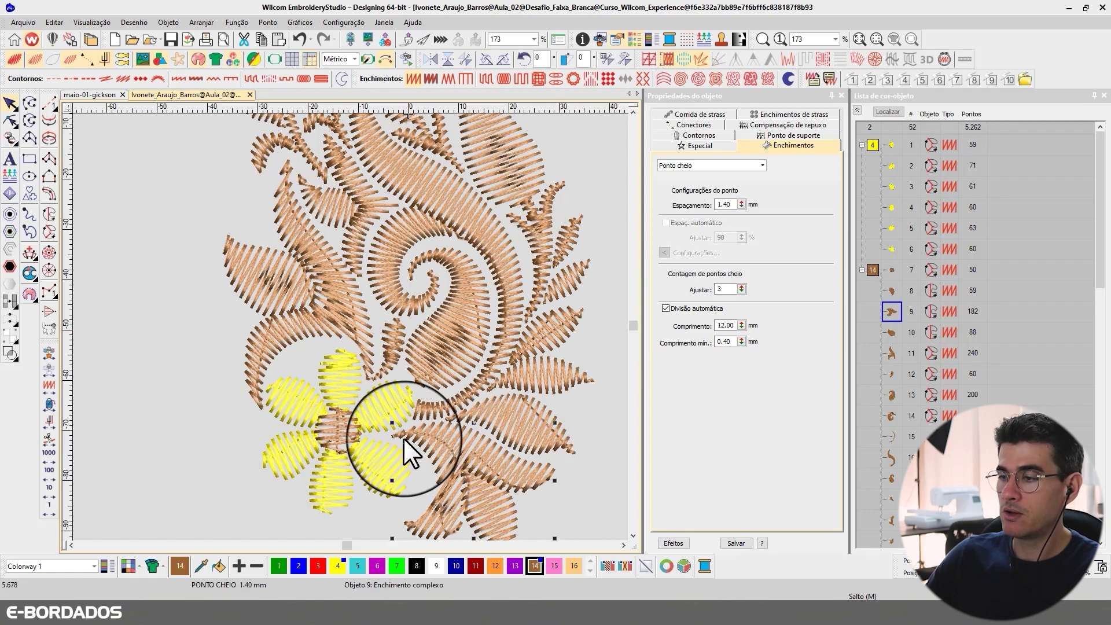
{"action": "left_click", "coordinate": [623, 544]}
{"action": "left_click", "coordinate": [633, 535]}
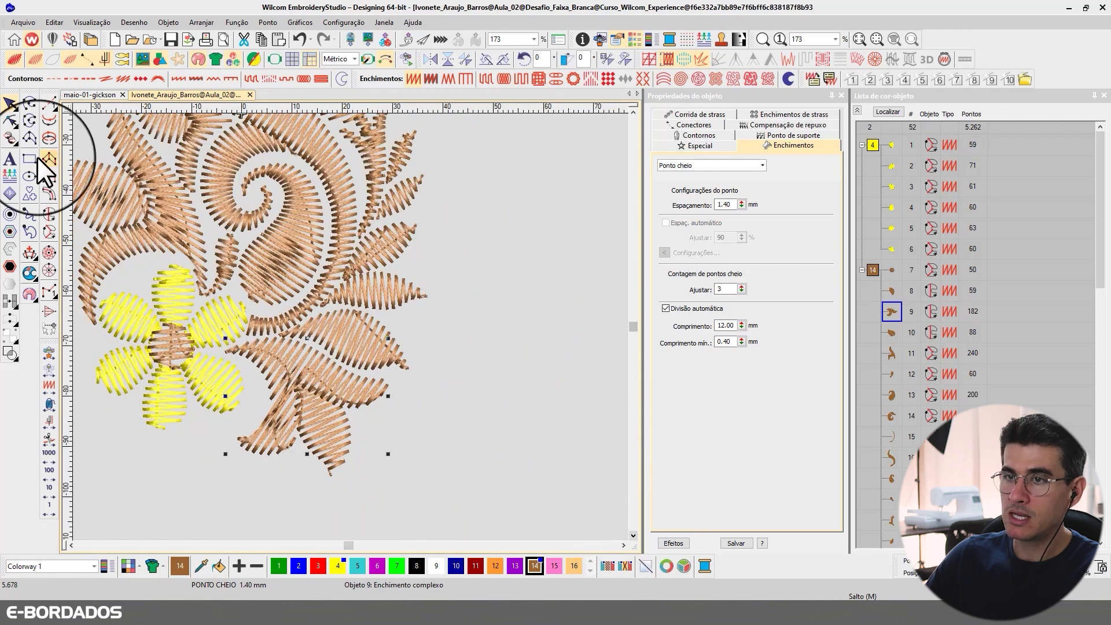
{"action": "left_click", "coordinate": [29, 252]}
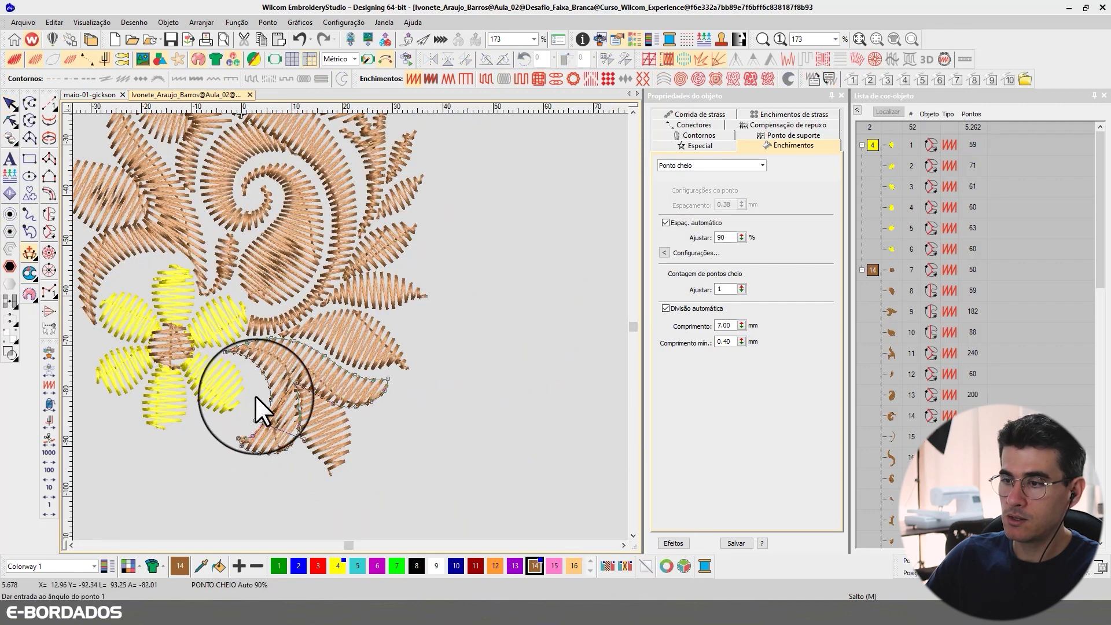
{"action": "left_click", "coordinate": [345, 331]}
{"action": "left_click", "coordinate": [305, 386]}
{"action": "left_click", "coordinate": [636, 331]}
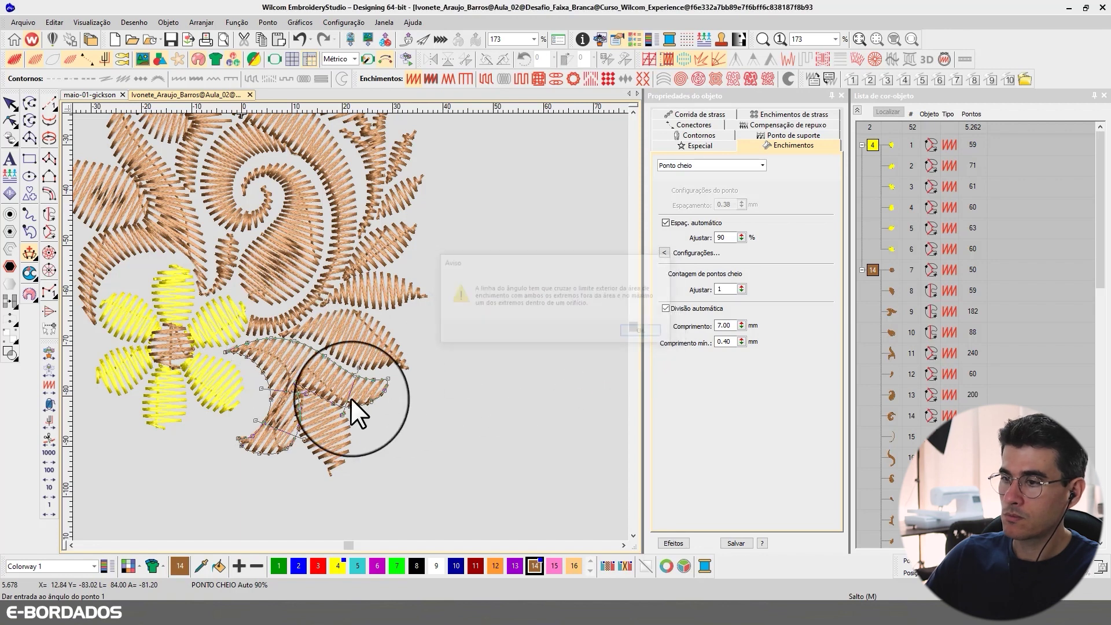
{"action": "left_click", "coordinate": [234, 382]}
{"action": "left_click", "coordinate": [636, 332]}
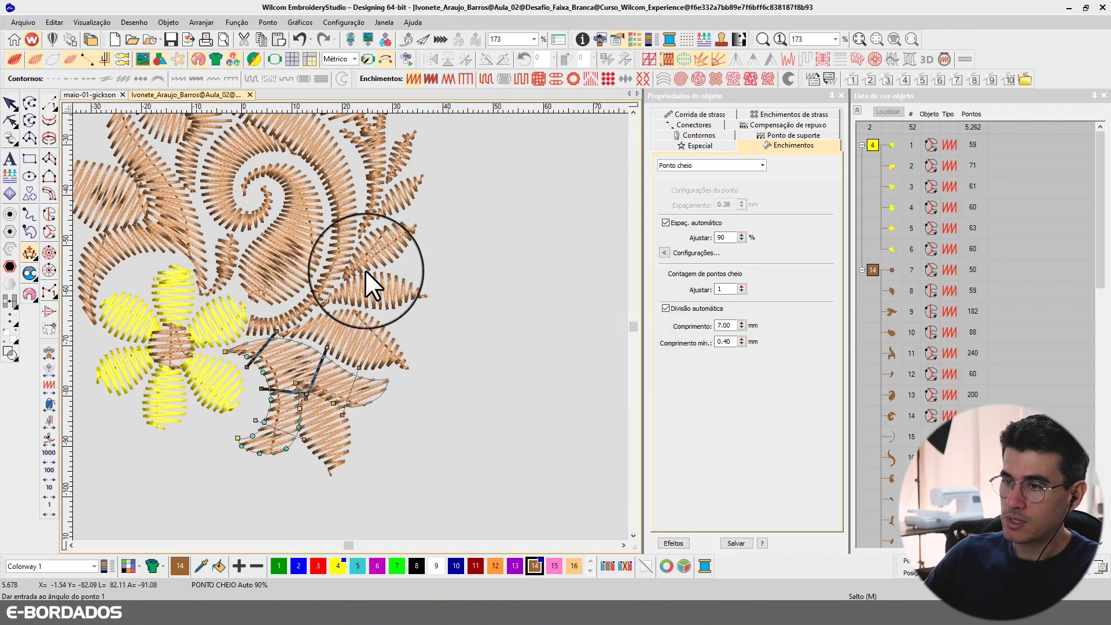
Adjust the forked leaf's stitch angle handles around its junction and upper branch so the stitches follow each branch
{"action": "left_click", "coordinate": [266, 392]}
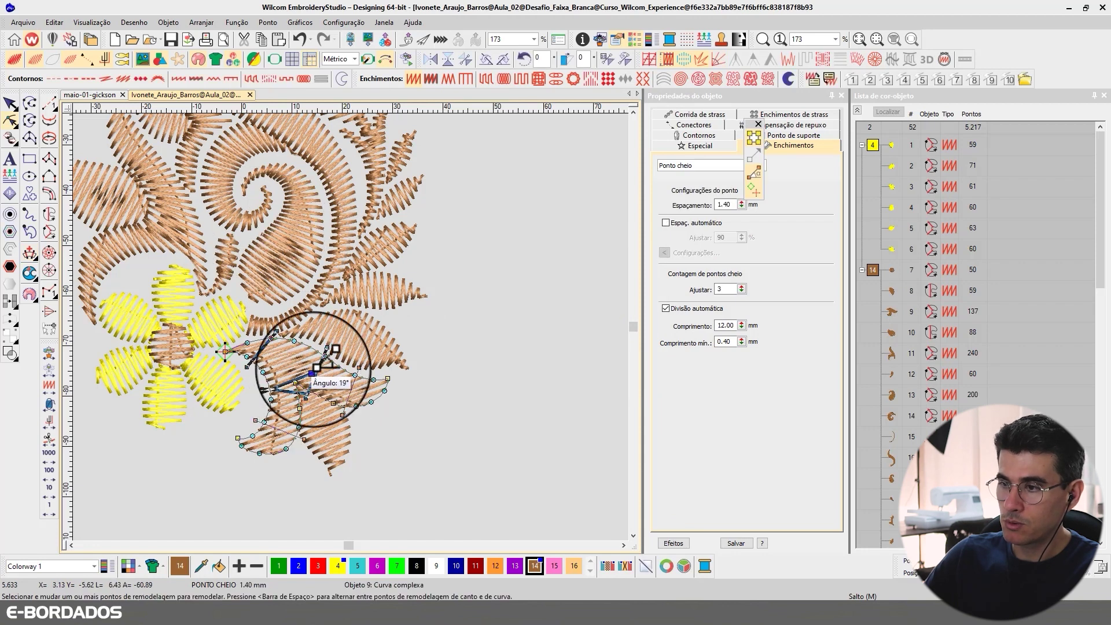
{"action": "left_click", "coordinate": [323, 337]}
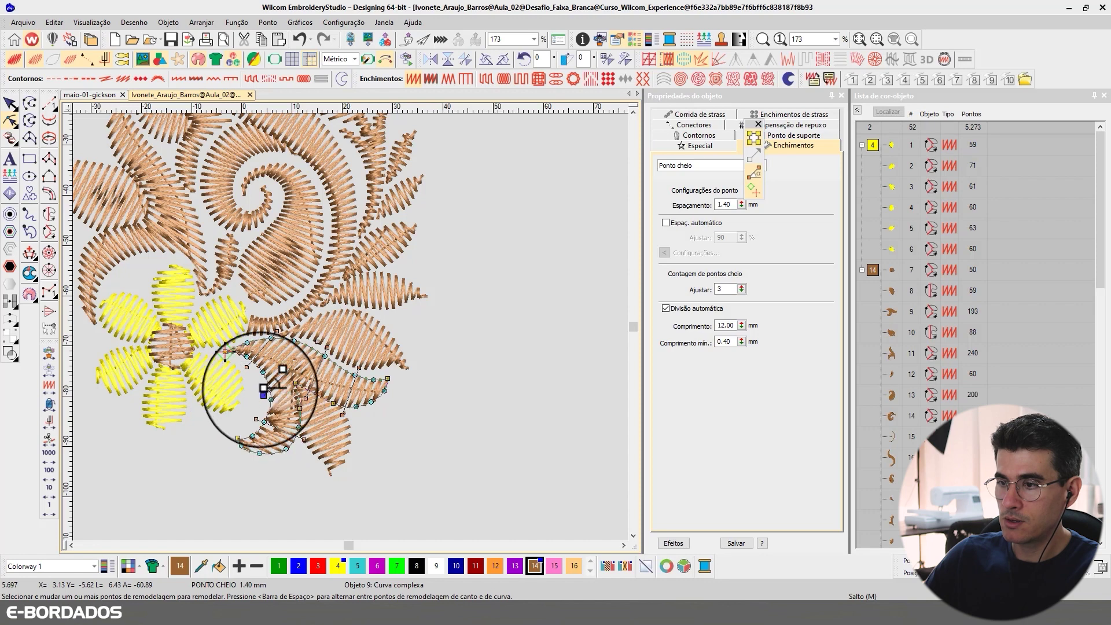
{"action": "left_click", "coordinate": [314, 410]}
{"action": "left_click", "coordinate": [305, 397]}
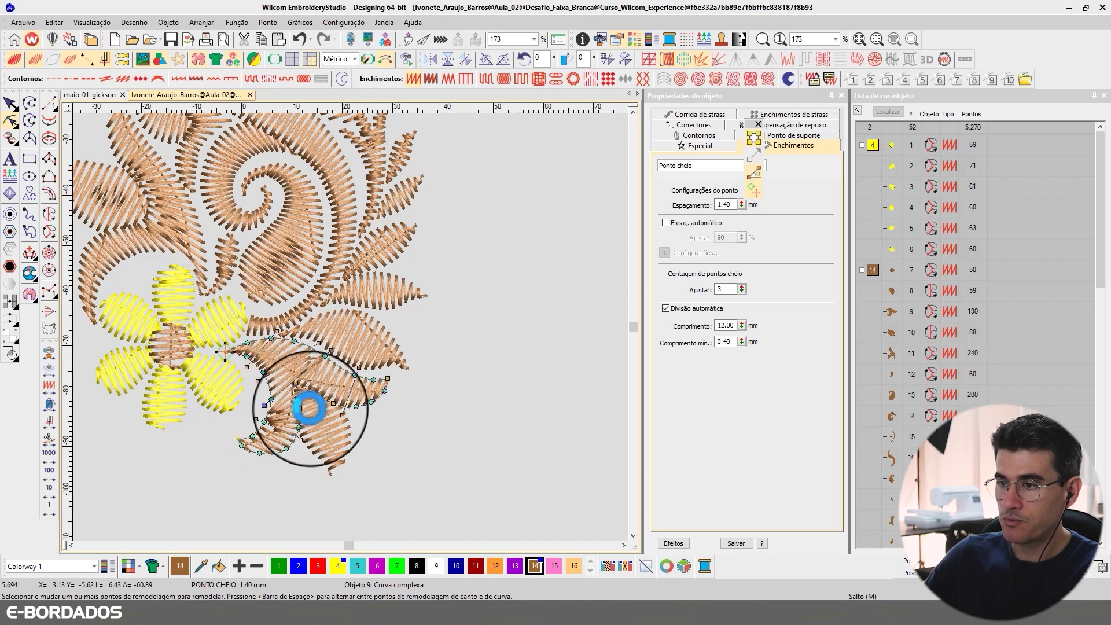
{"action": "mouse_move", "coordinate": [343, 365]}
{"action": "left_mouse_down"}
{"action": "mouse_move", "coordinate": [312, 344]}
{"action": "mouse_move", "coordinate": [337, 355]}
{"action": "left_mouse_up"}
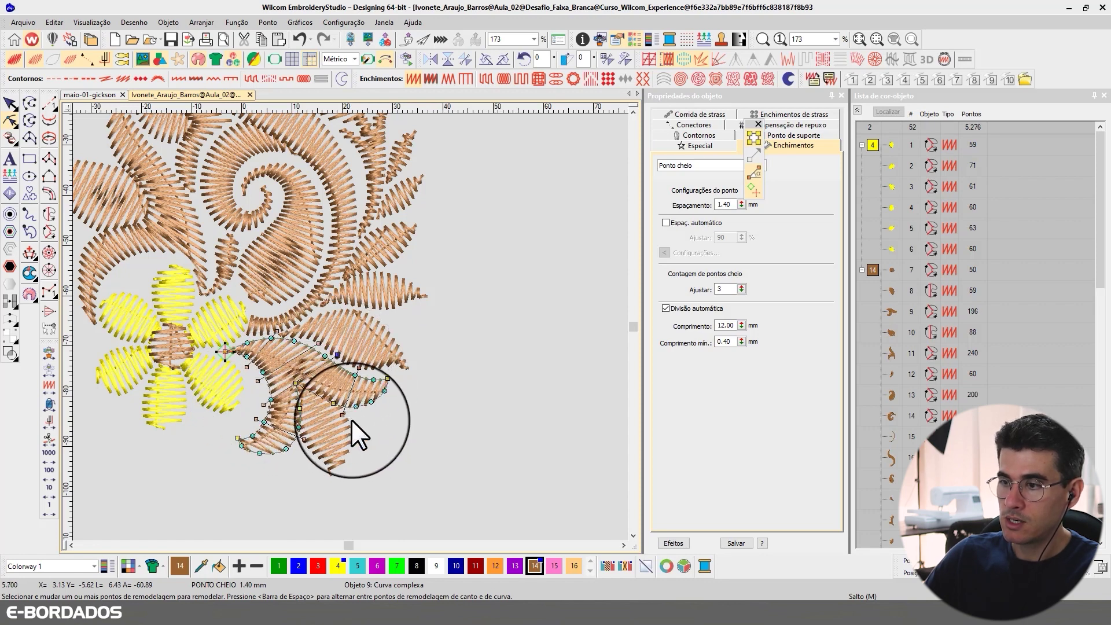
{"action": "left_click", "coordinate": [10, 103]}
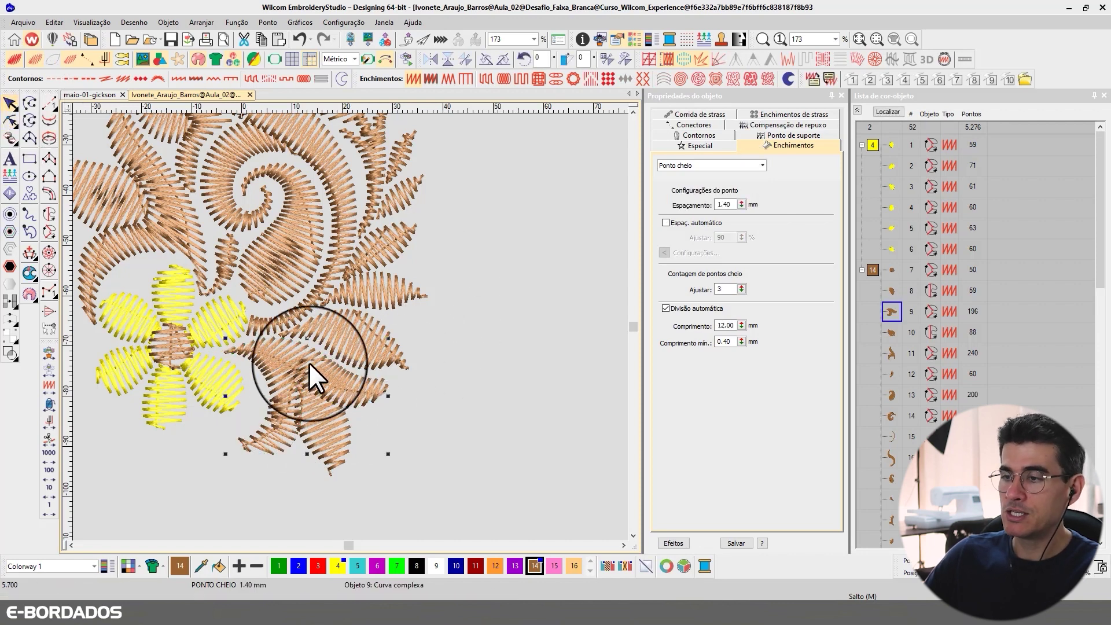
Compare the forked leaf's stitch lines with its realistic thread rendering
{"action": "key", "text": "t"}
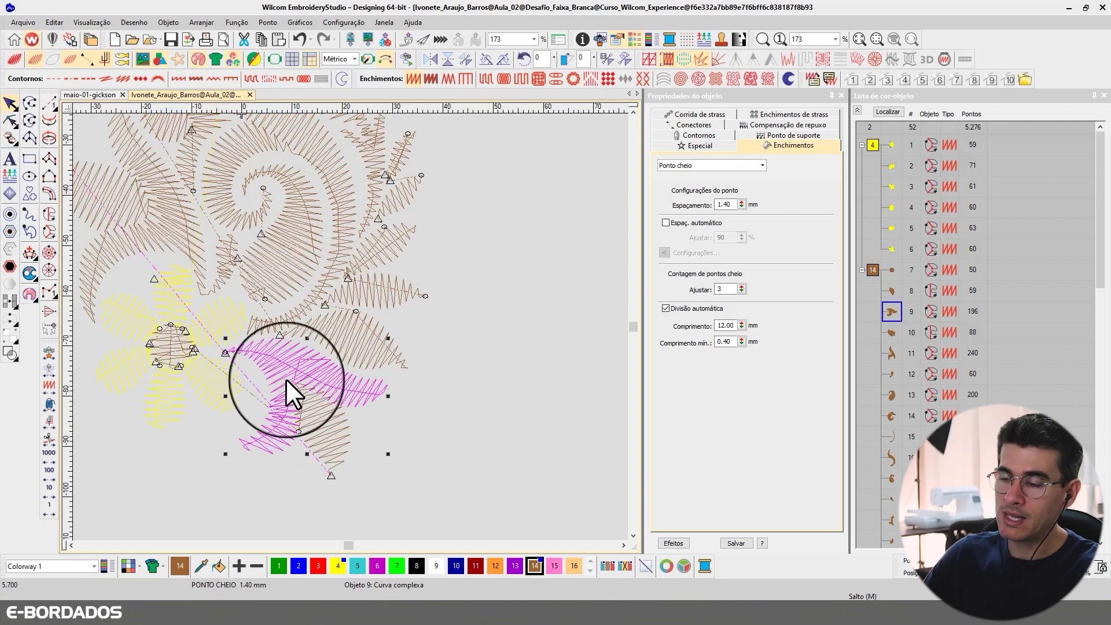
{"action": "key", "text": "t"}
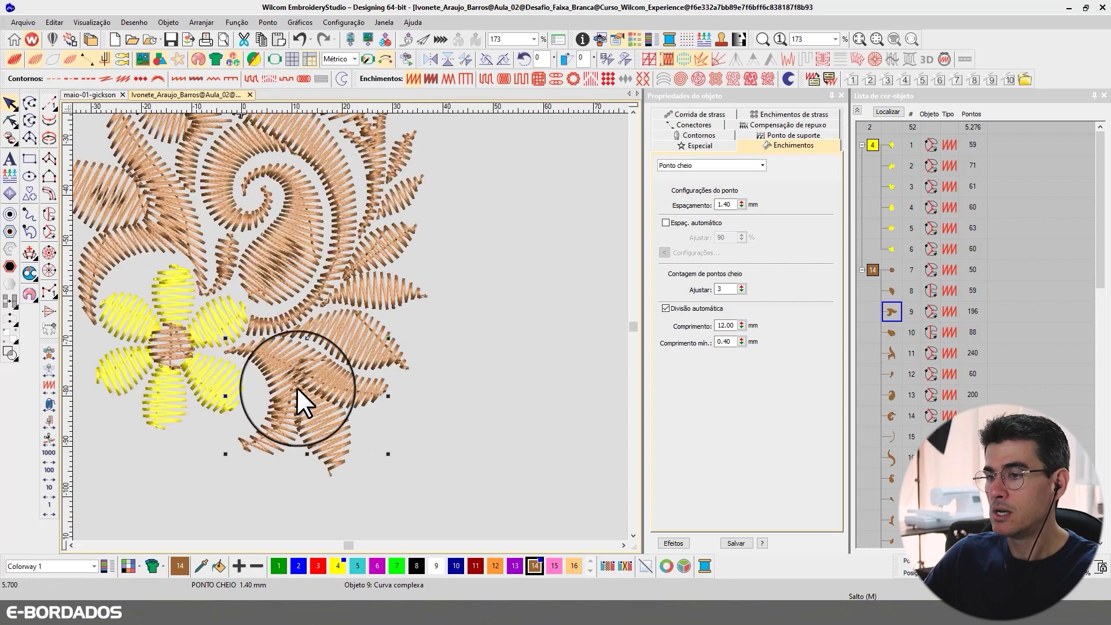
{"action": "key", "text": "t"}
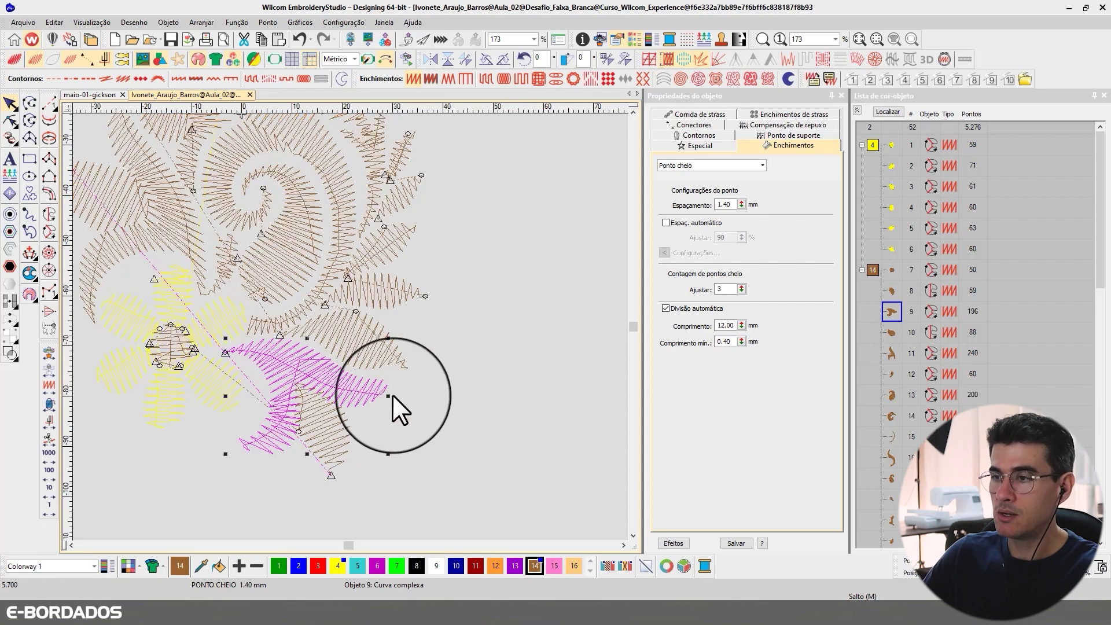
{"action": "key", "text": "t"}
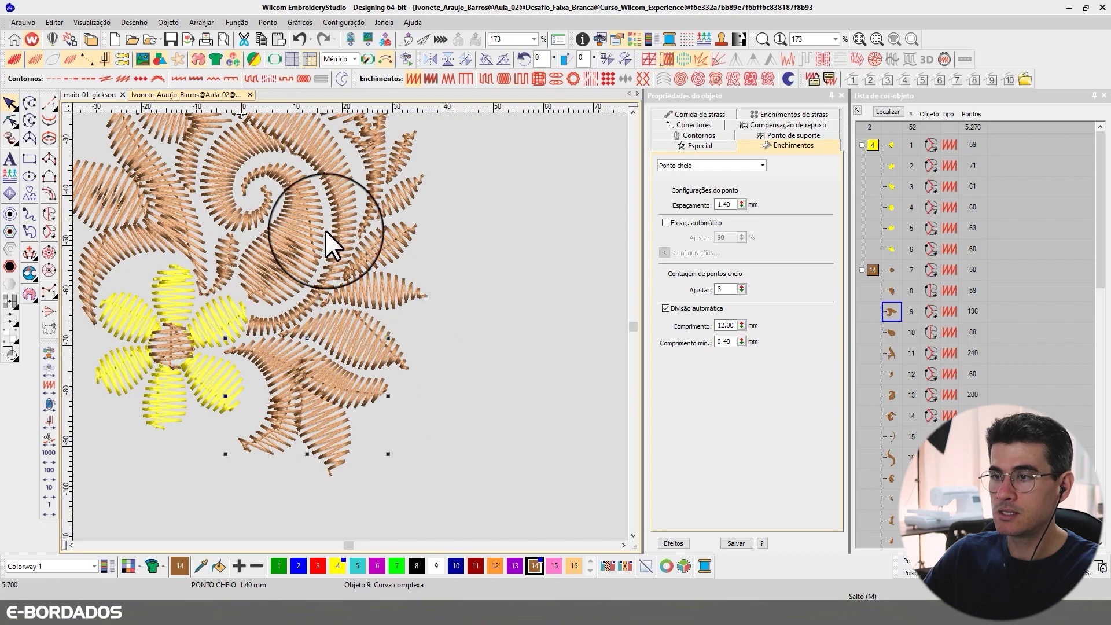
Review the stitch flow across the whole design, from the leaves around the yellow flower to the upper curls, with nothing left selected
{"action": "key", "text": "t"}
{"action": "scroll", "coordinate": [290, 353], "scroll_direction": "up", "scroll_amount": 2}
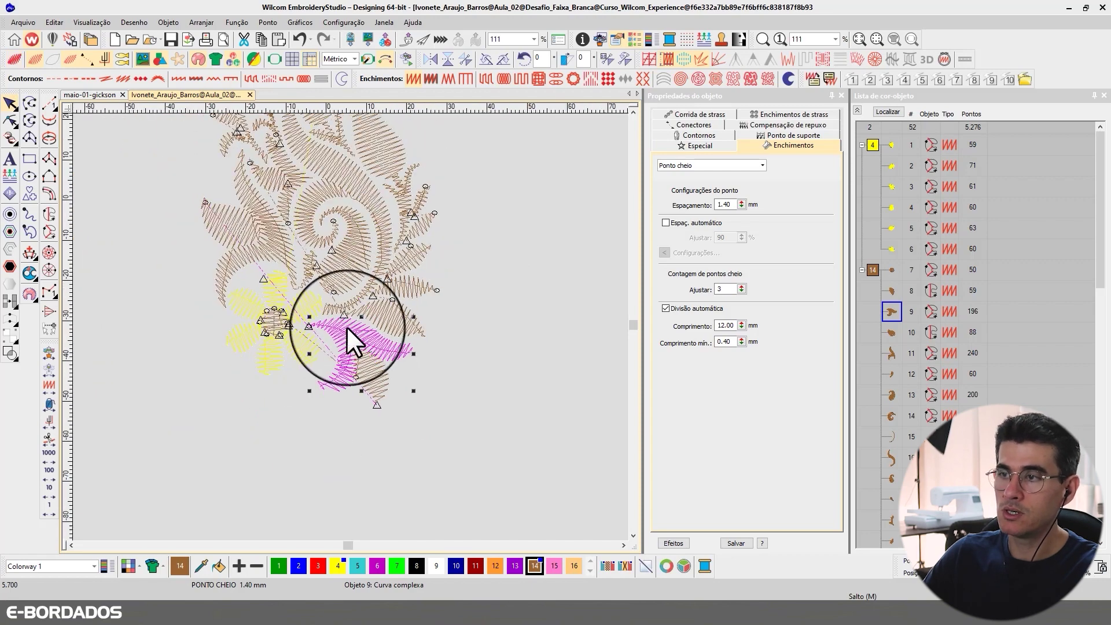
{"action": "key", "text": "t"}
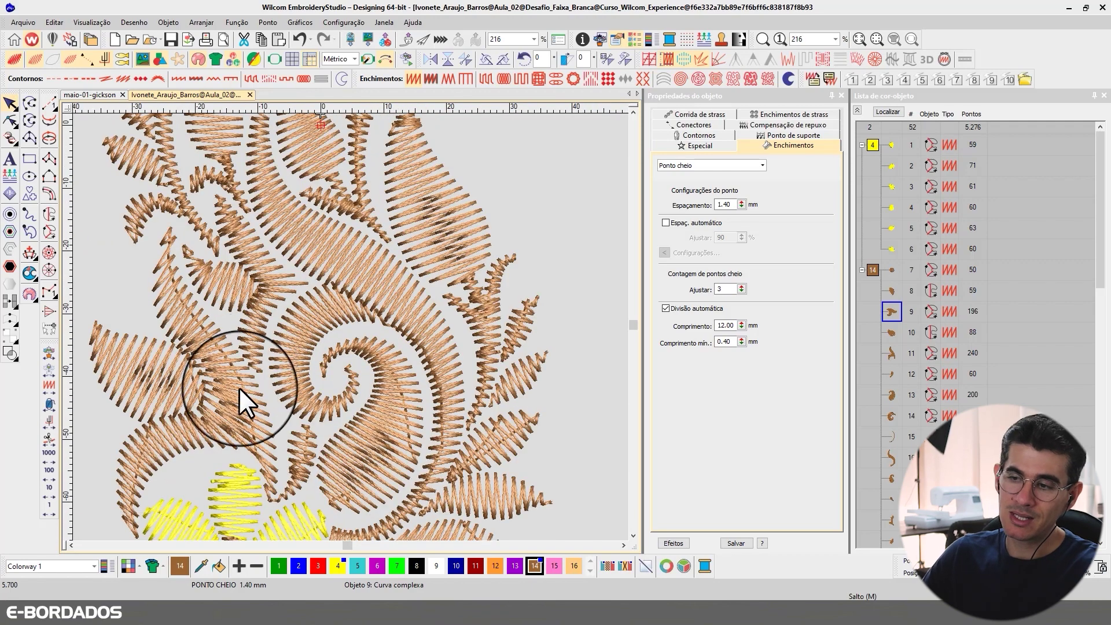
{"action": "left_click", "coordinate": [258, 376]}
{"action": "scroll", "coordinate": [258, 376], "scroll_direction": "down", "scroll_amount": 3}
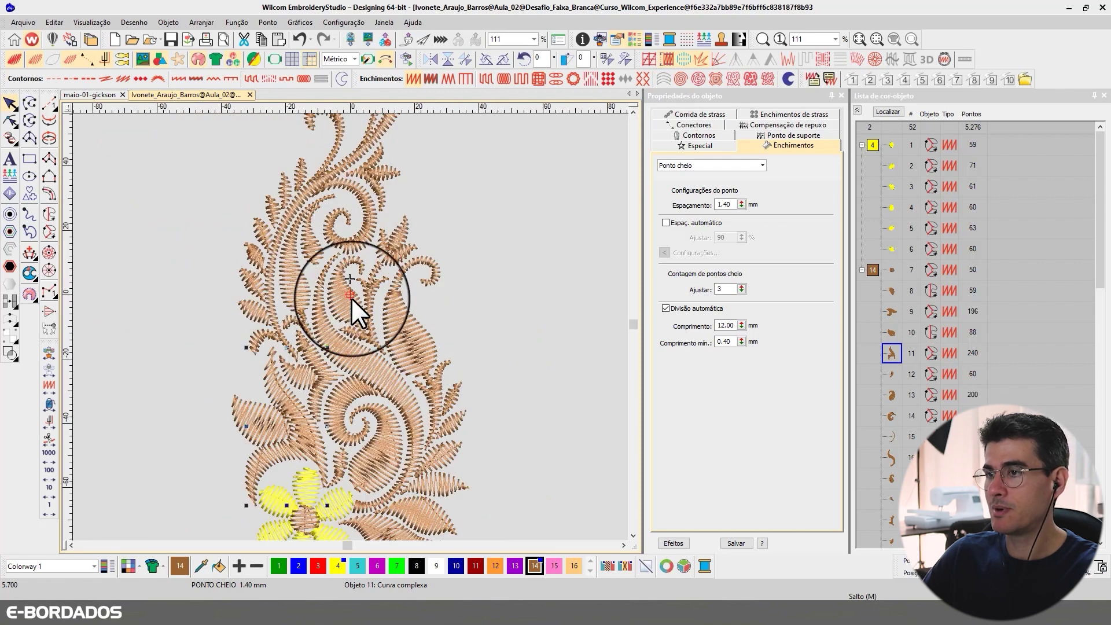
{"action": "left_click", "coordinate": [633, 112]}
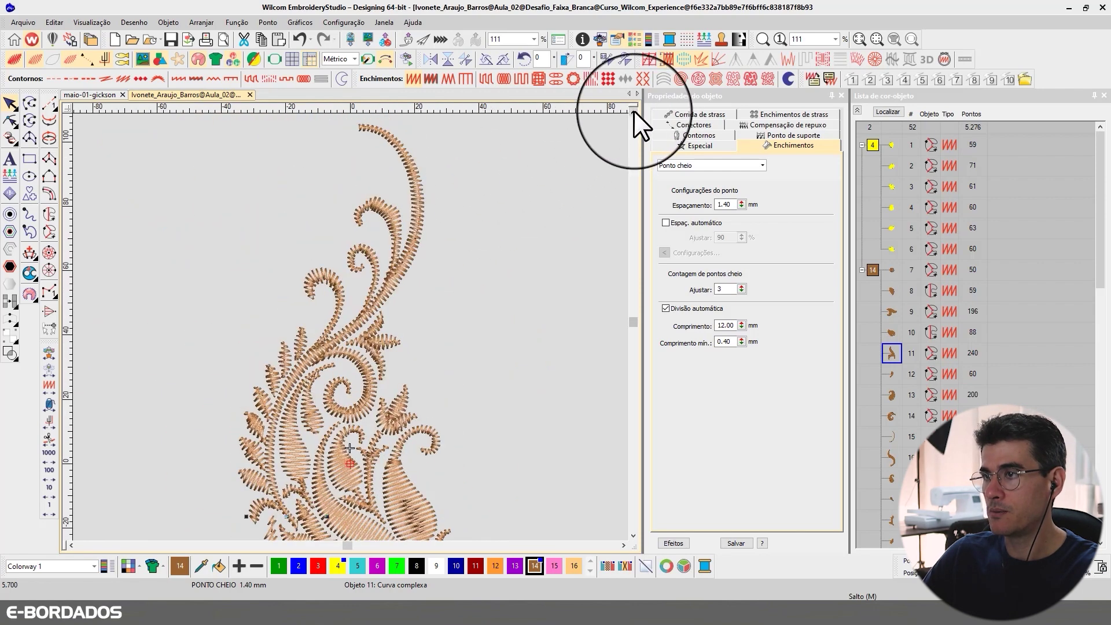
{"action": "left_click", "coordinate": [633, 535]}
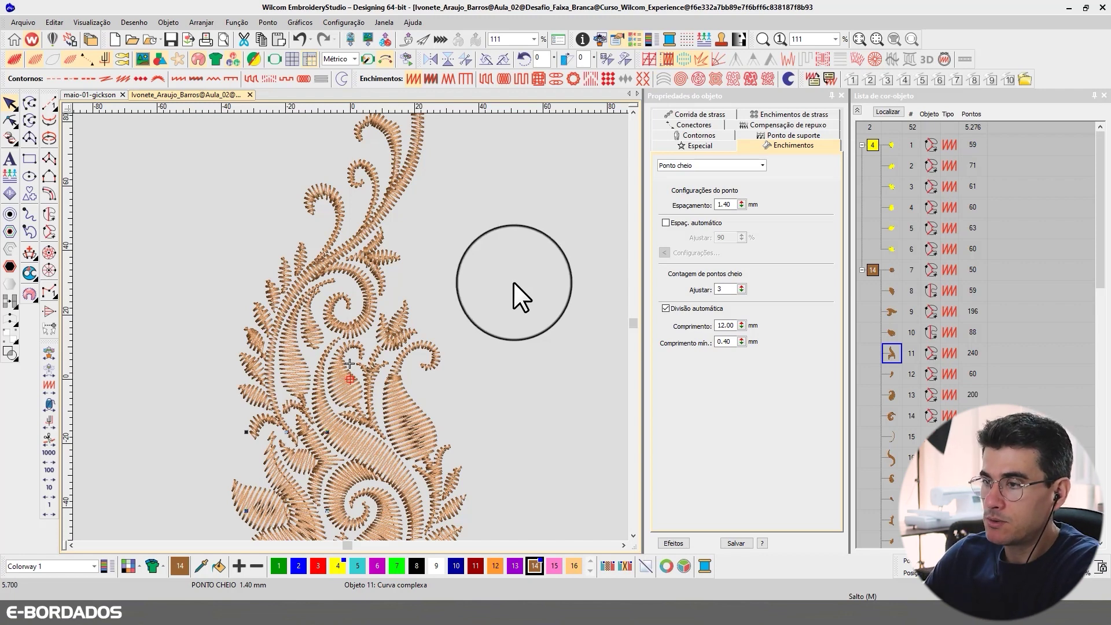
{"action": "left_click", "coordinate": [633, 534]}
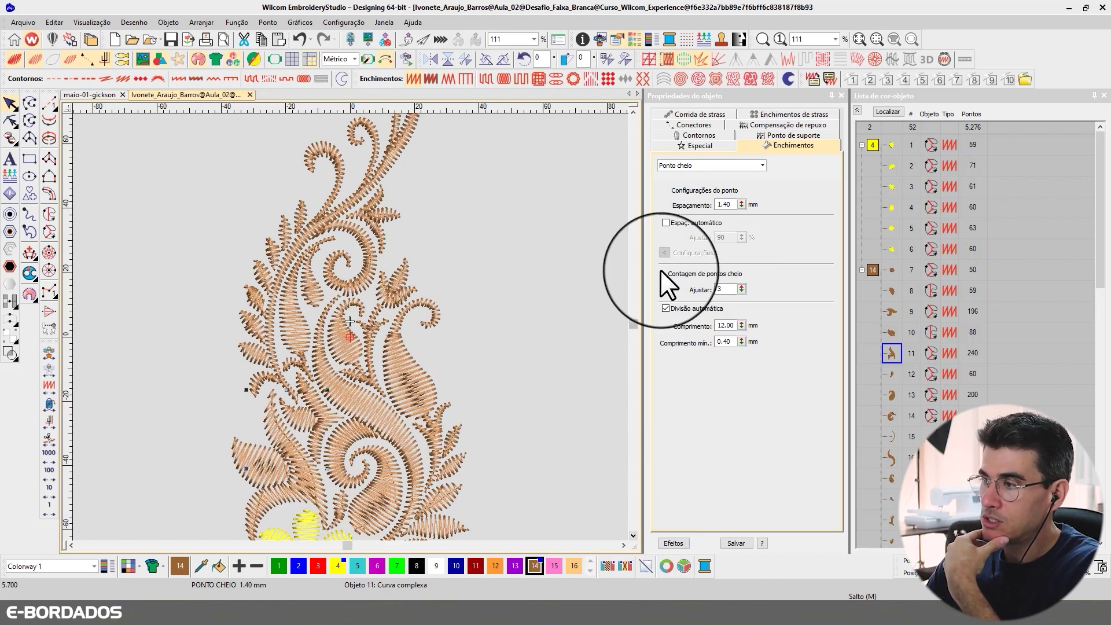
{"action": "double_click", "coordinate": [725, 289]}
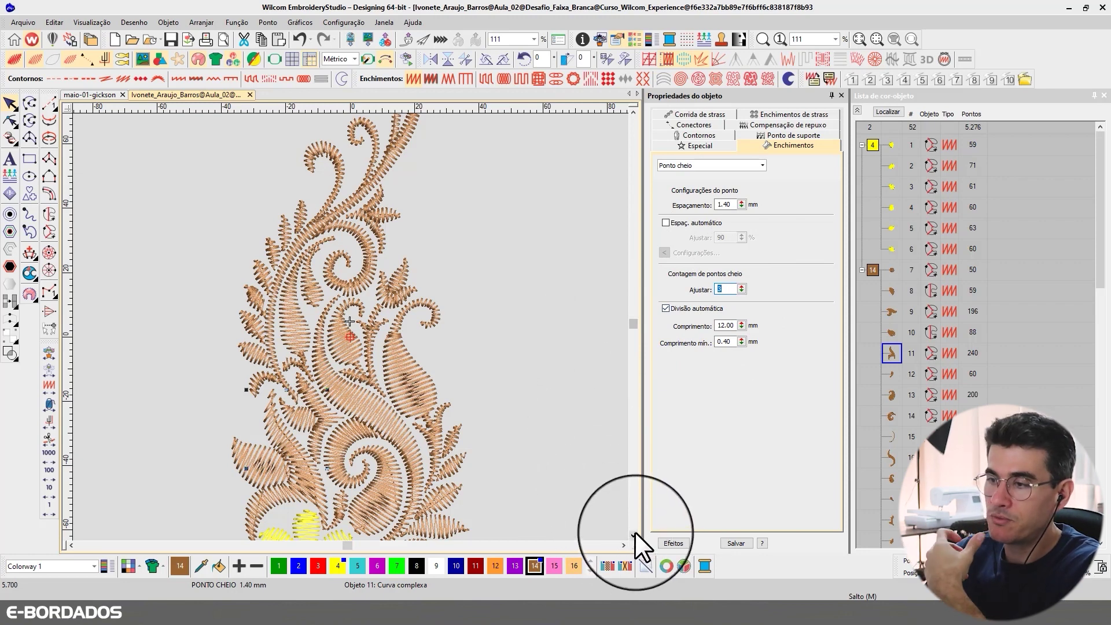
{"action": "scroll", "coordinate": [634, 532], "scroll_direction": "down", "scroll_amount": 5}
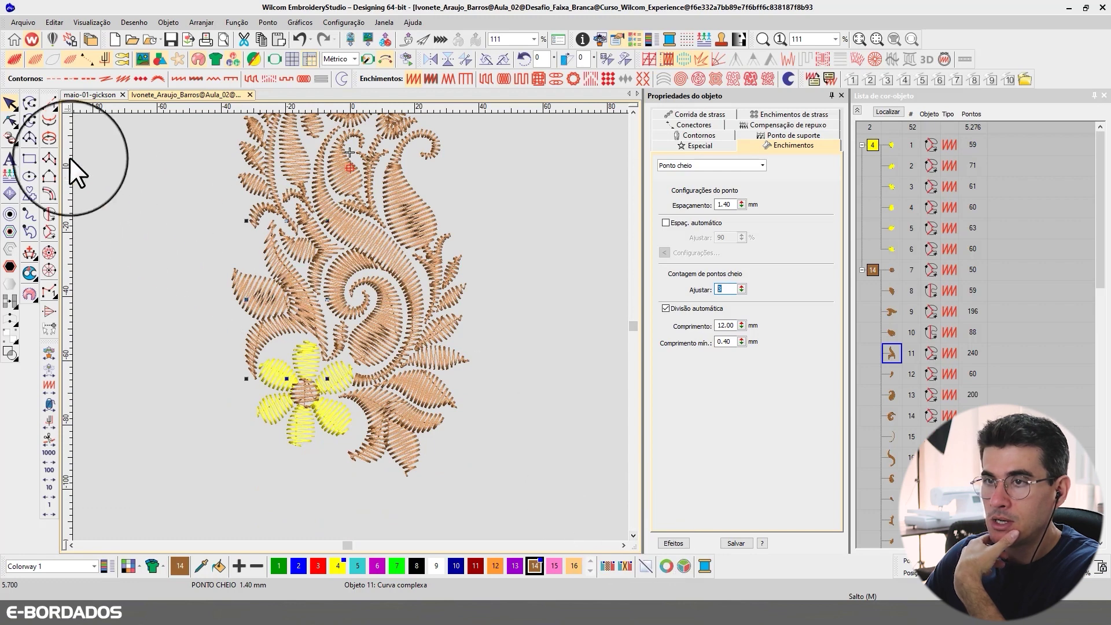
{"action": "left_click", "coordinate": [538, 229]}
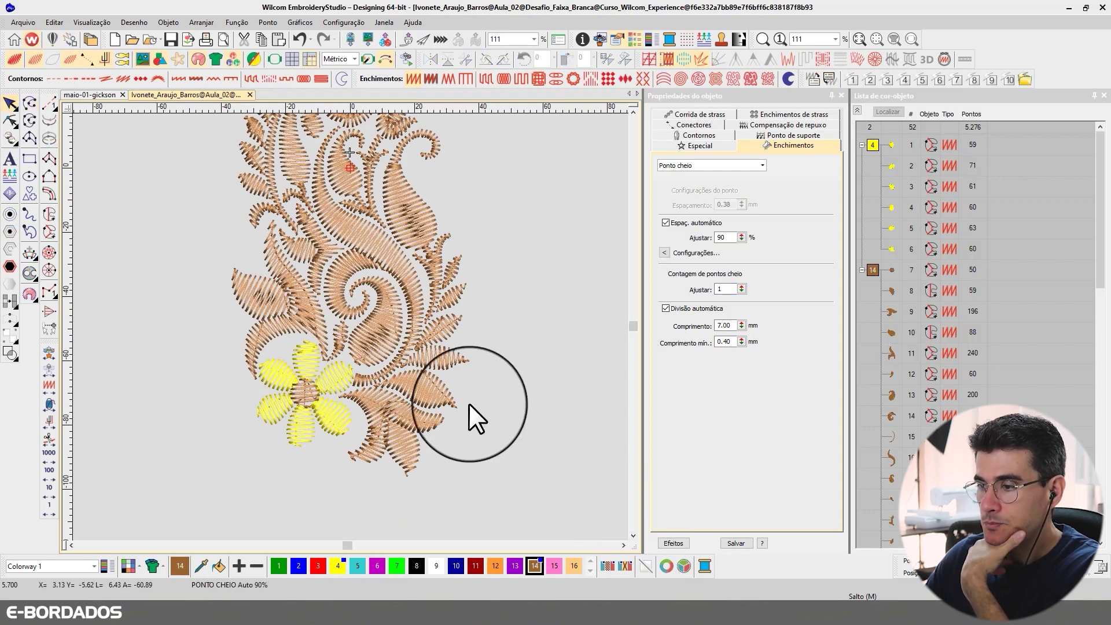
{"action": "left_click", "coordinate": [634, 112]}
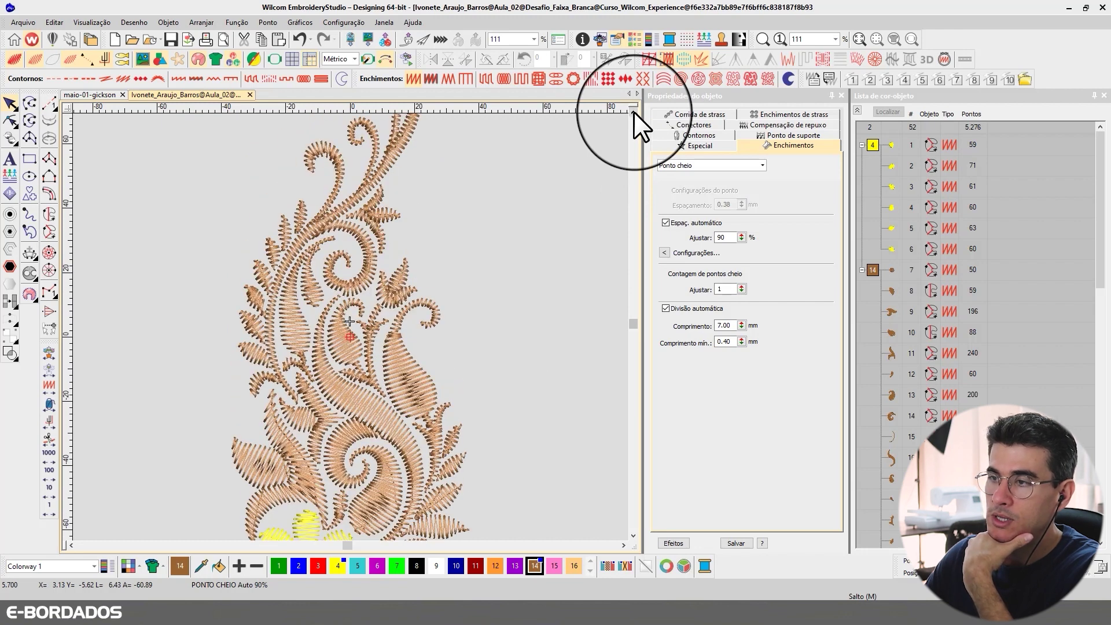
{"action": "left_click", "coordinate": [634, 112]}
{"action": "left_click", "coordinate": [633, 112]}
{"action": "left_click", "coordinate": [633, 112]}
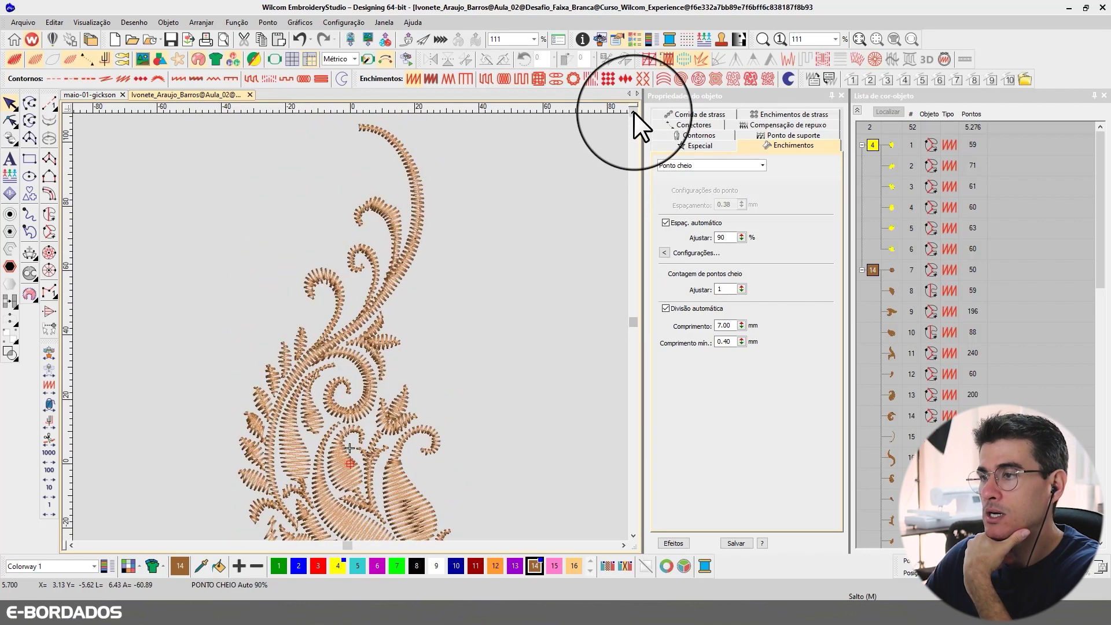
{"action": "left_click", "coordinate": [634, 113]}
{"action": "key", "text": "0"}
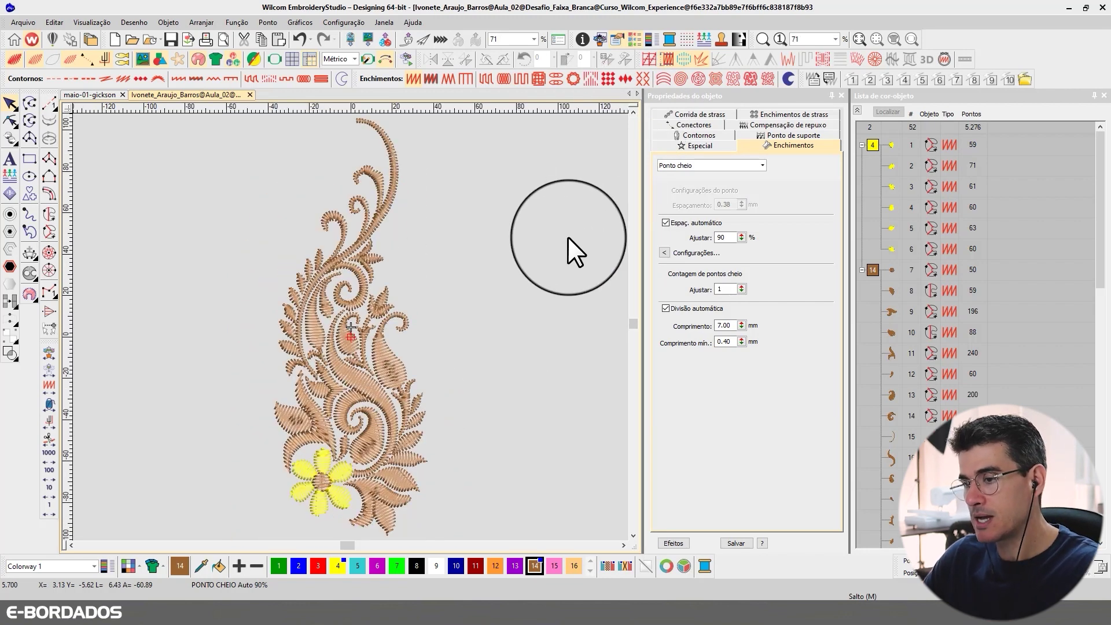
Set the satin stitch count to 1 and the stitch spacing to 0.90 mm for all objects in the design
{"action": "key", "text": "ctrl+a"}
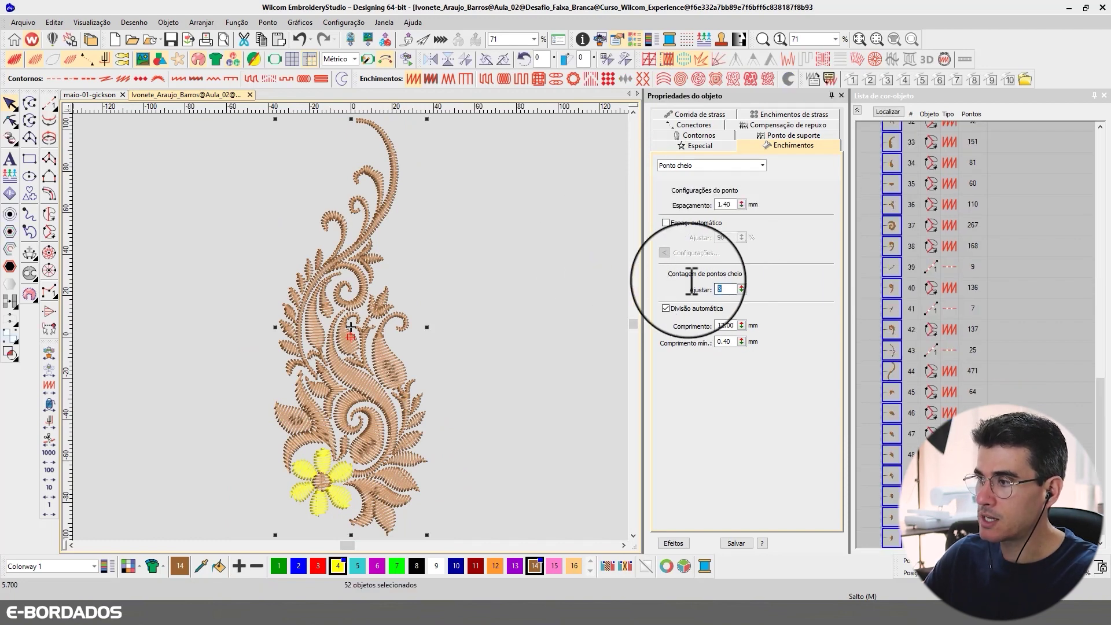
{"action": "key", "text": "Return"}
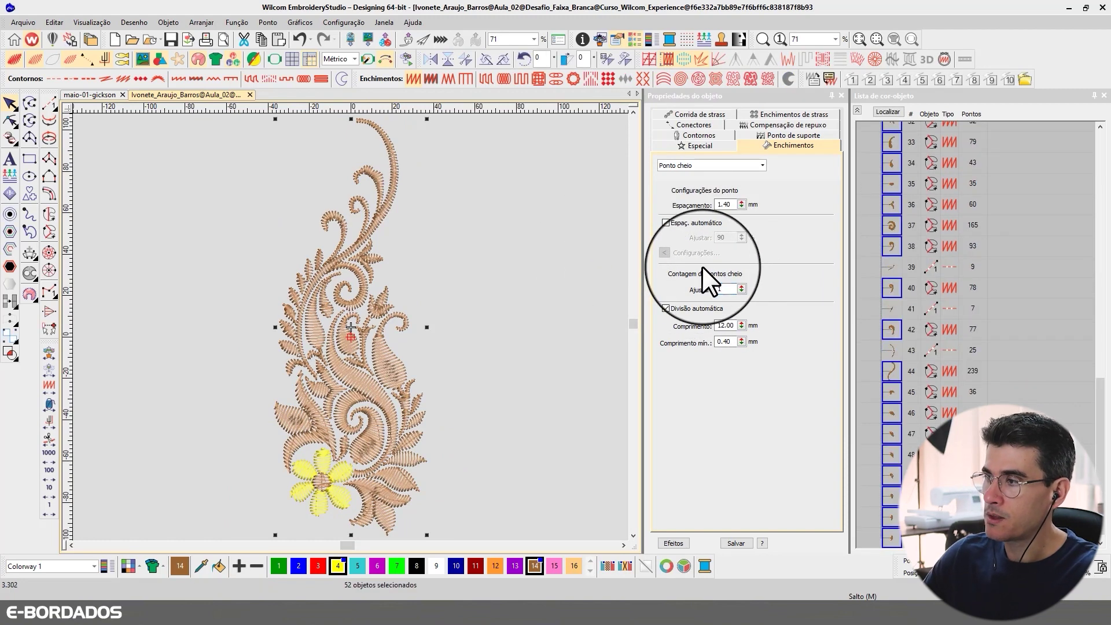
{"action": "left_click", "coordinate": [726, 204]}
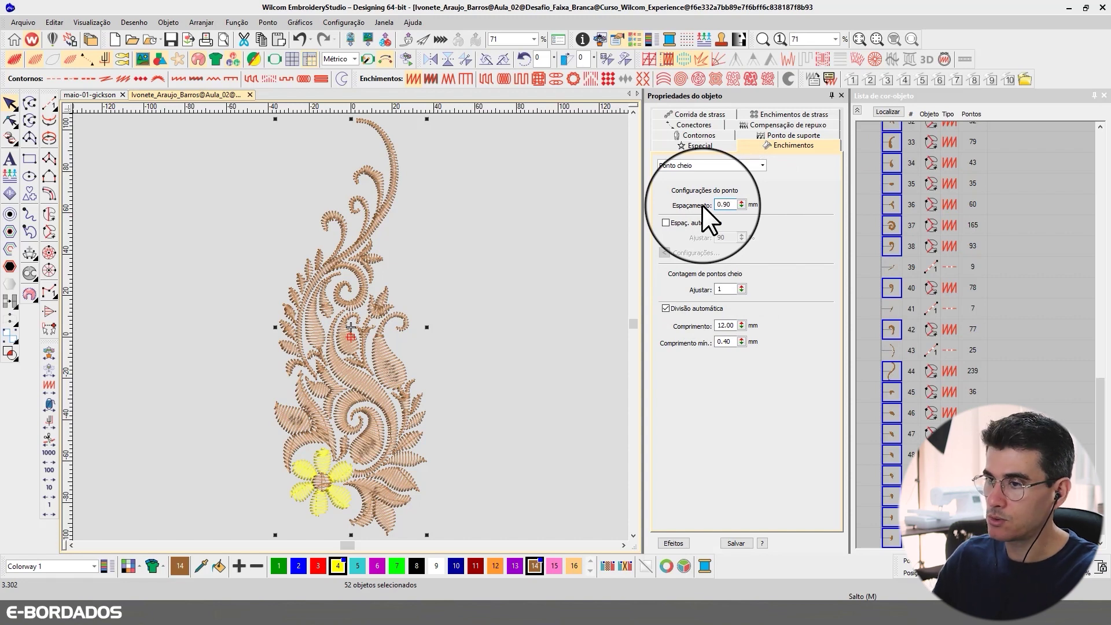
{"action": "type", "text": "0.90"}
{"action": "key", "text": "Return"}
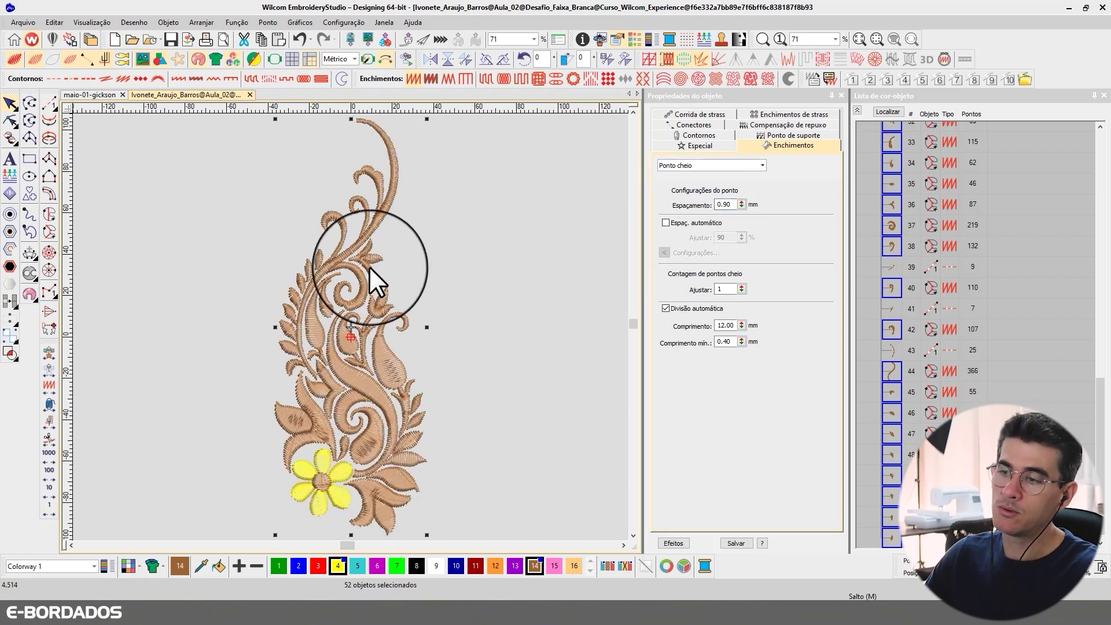
Inspect the single-stitch satin in realistic thread rendering, from the yellow flower through the spirals to the topmost curl
{"action": "double_click", "coordinate": [732, 290]}
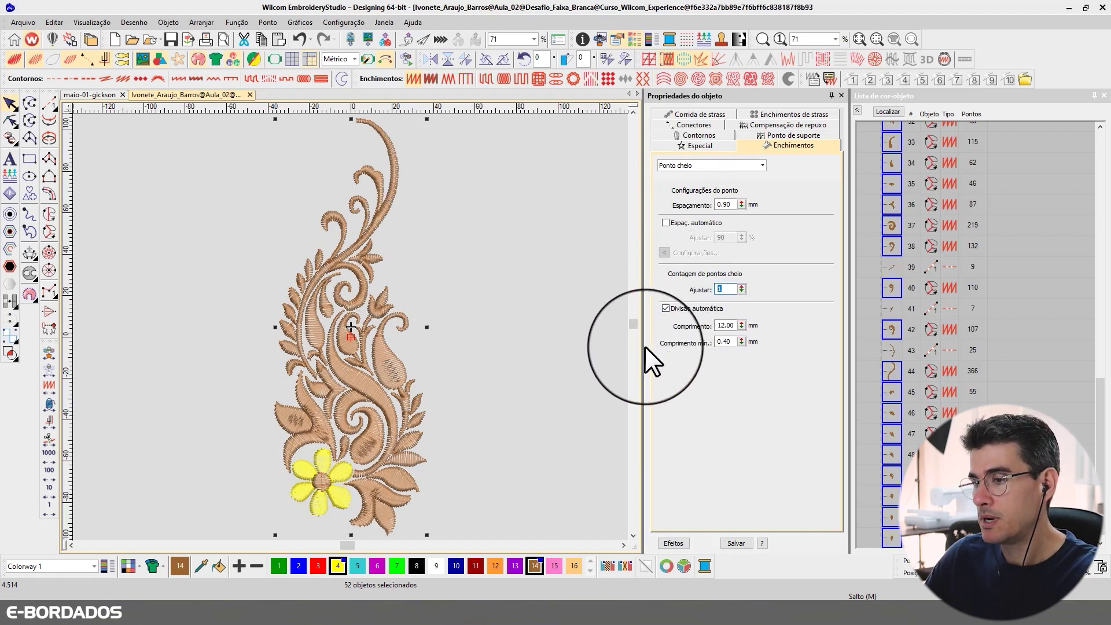
{"action": "scroll", "coordinate": [349, 325], "scroll_direction": "up", "scroll_amount": 2}
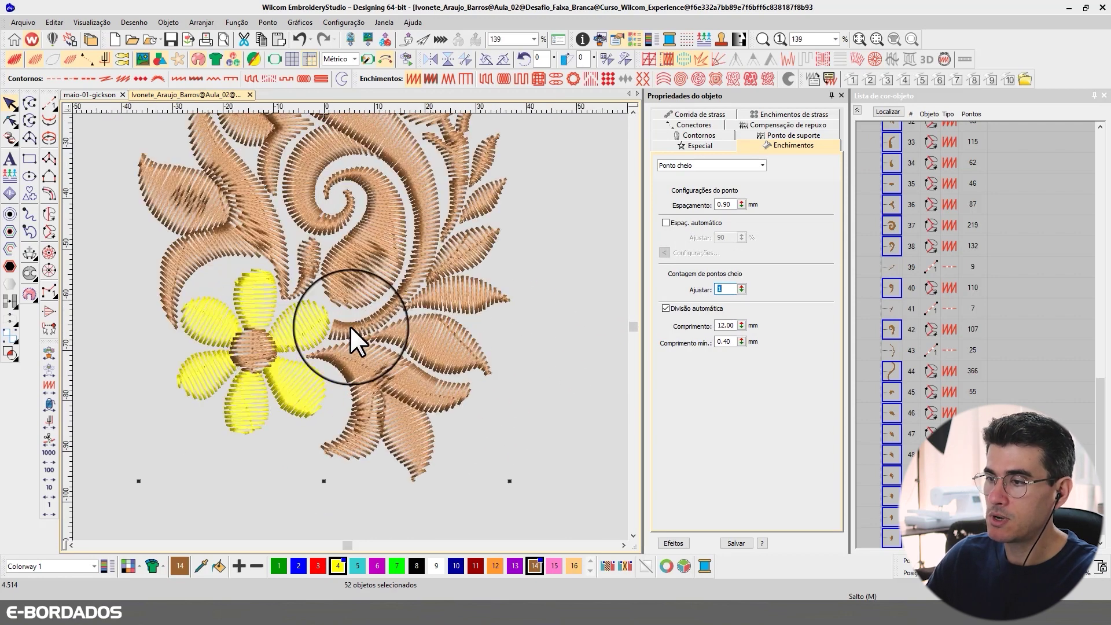
{"action": "left_click", "coordinate": [633, 109]}
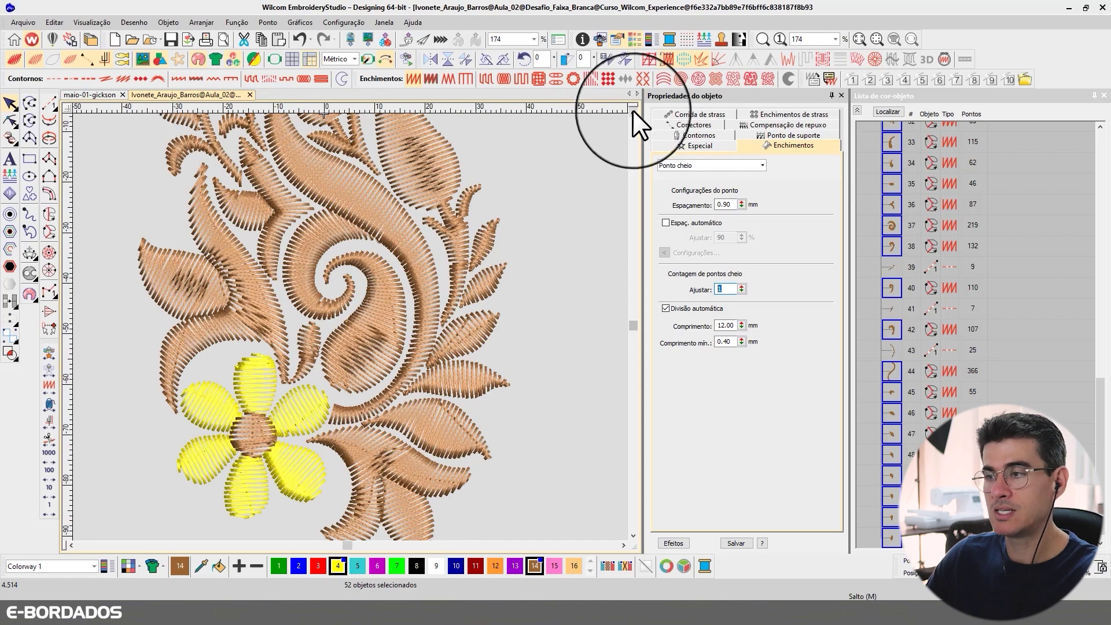
{"action": "left_click", "coordinate": [631, 110]}
{"action": "left_click_drag", "start_coordinate": [631, 110], "coordinate": [631, 110]}
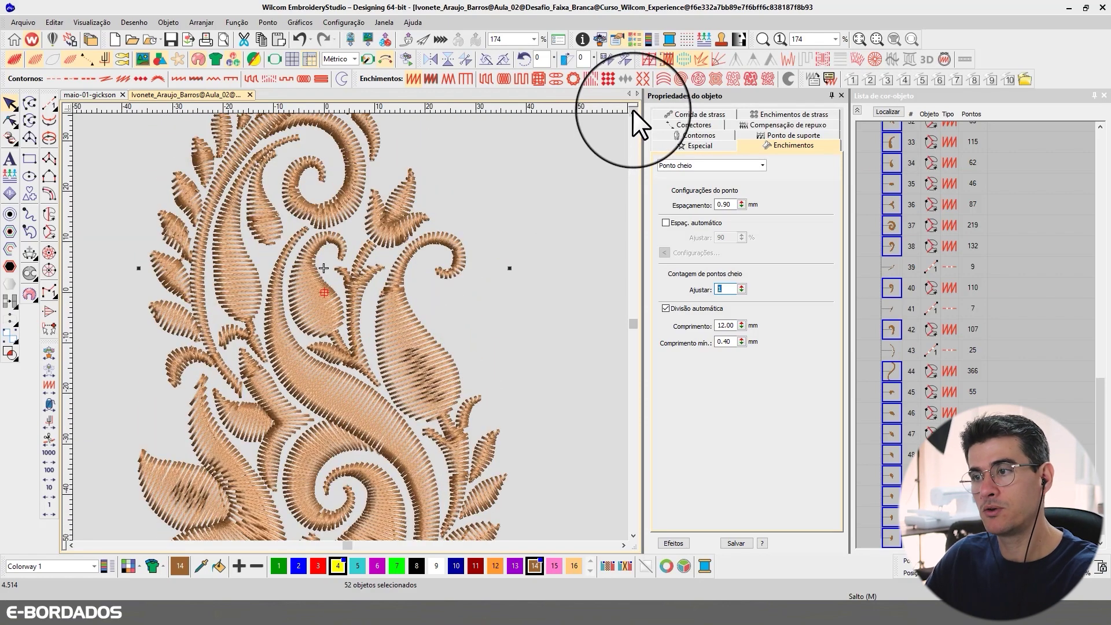
{"action": "left_click_drag", "start_coordinate": [633, 109], "coordinate": [632, 109]}
{"action": "left_click", "coordinate": [633, 111]}
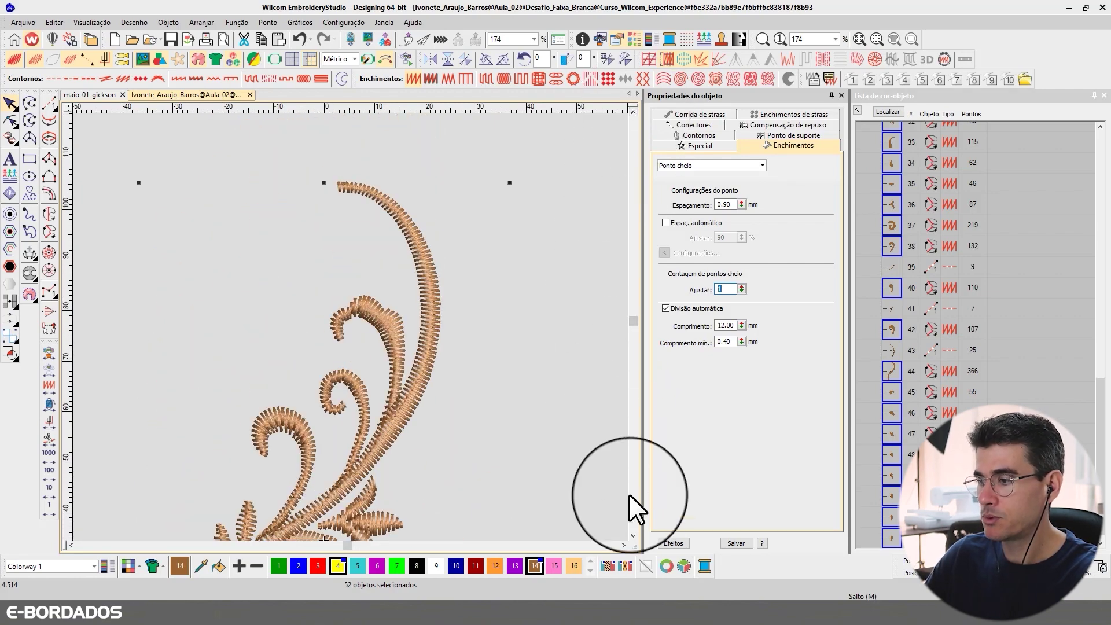
{"action": "left_click", "coordinate": [633, 534]}
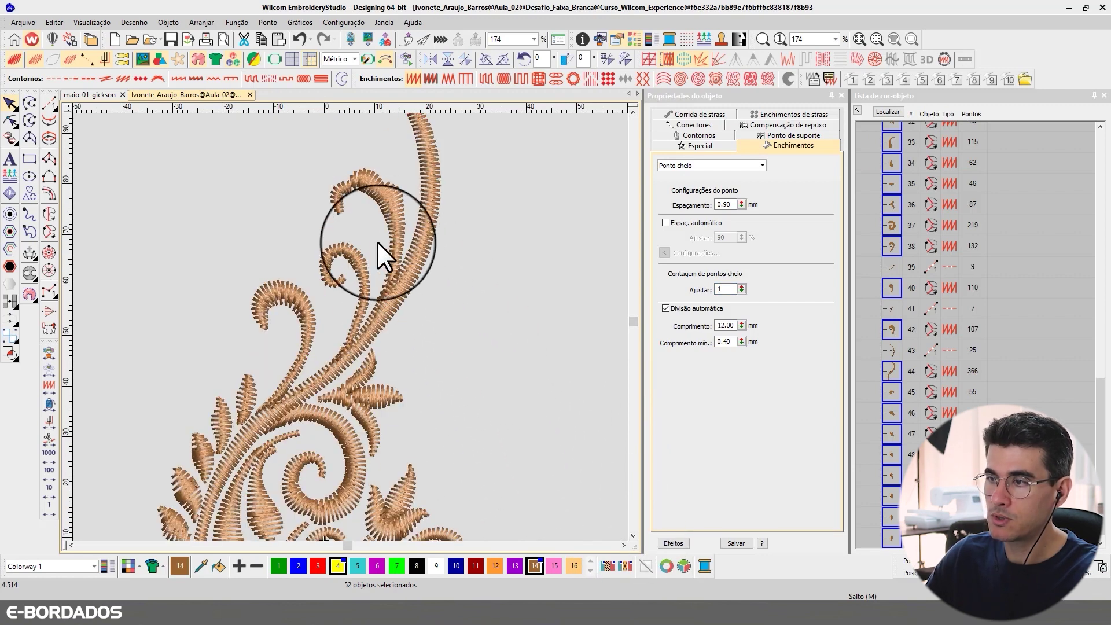
{"action": "left_click", "coordinate": [632, 534]}
{"action": "left_click", "coordinate": [632, 534]}
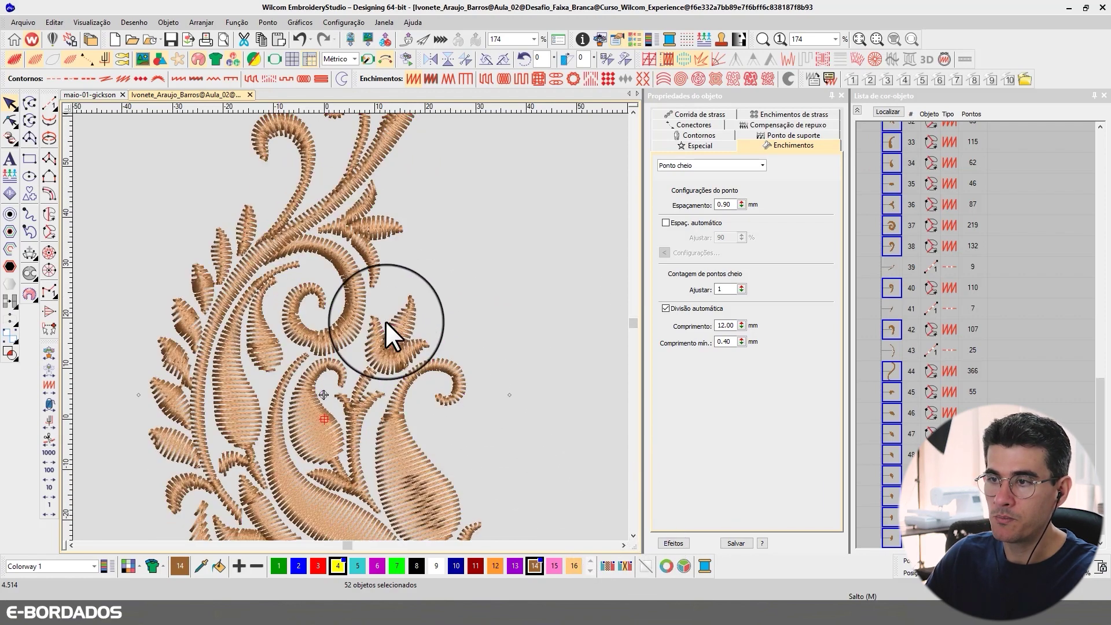
Show the stitches as lines and move the start point of the third-highest outer leaf to its lower tip, adjusting its end point too
{"action": "scroll", "coordinate": [345, 319], "scroll_direction": "down", "scroll_amount": 3}
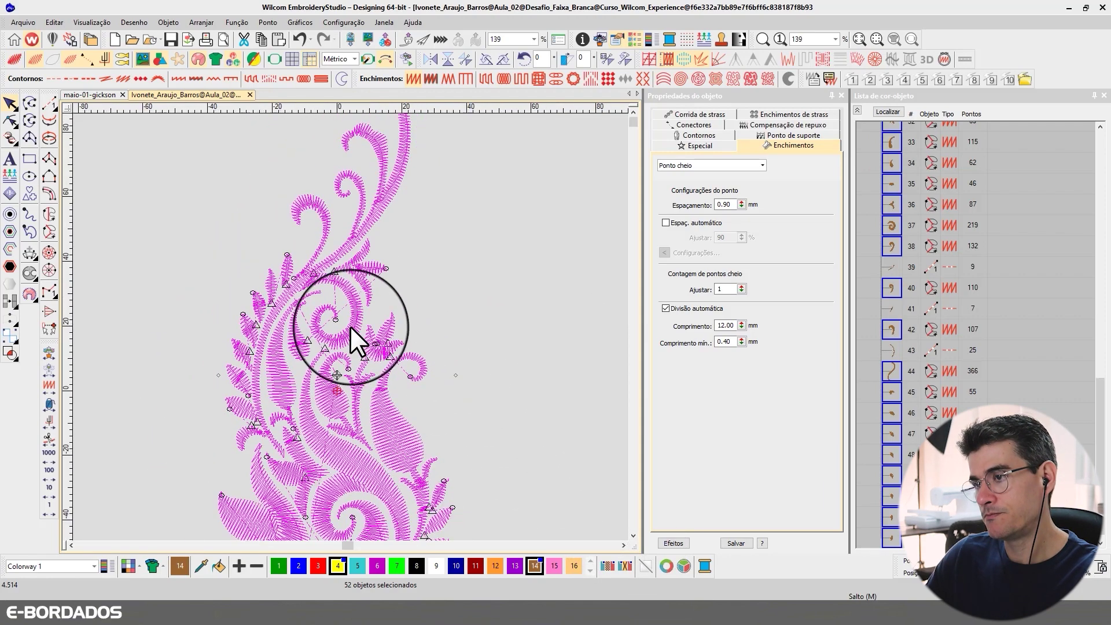
{"action": "scroll", "coordinate": [347, 328], "scroll_direction": "up", "scroll_amount": 6}
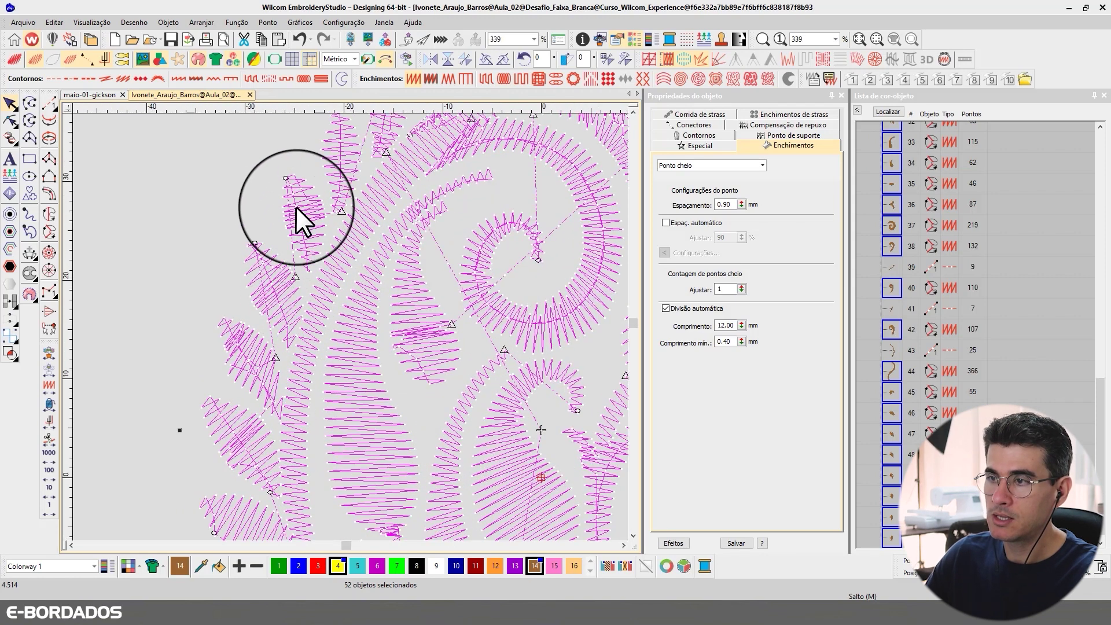
{"action": "left_click", "coordinate": [295, 206]}
{"action": "left_click", "coordinate": [9, 120]}
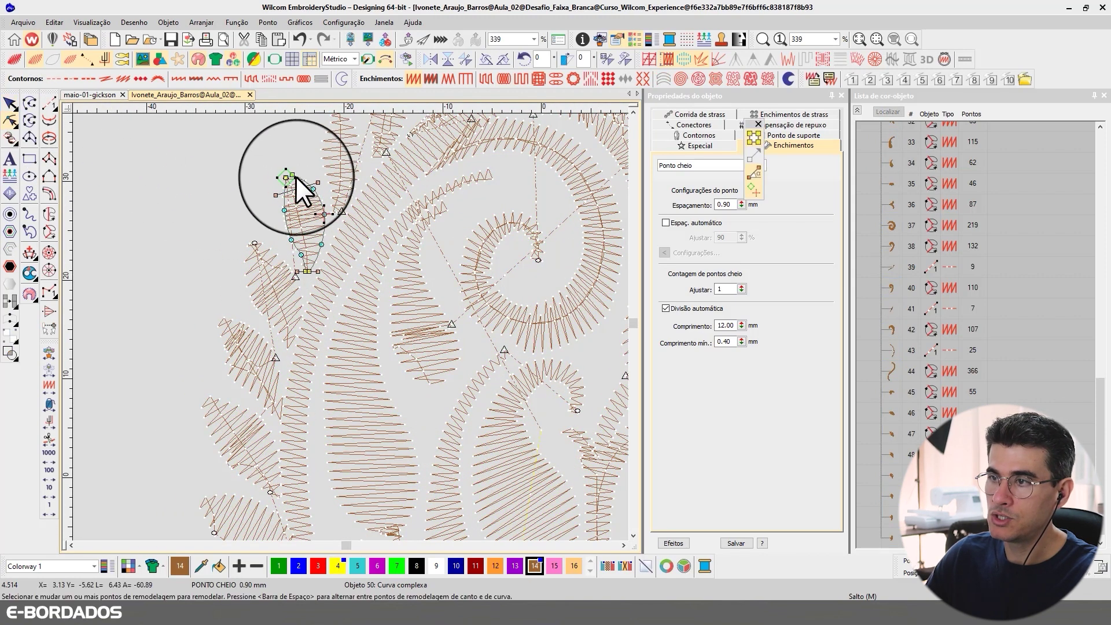
{"action": "mouse_move", "coordinate": [321, 219]}
{"action": "left_mouse_down"}
{"action": "mouse_move", "coordinate": [295, 289]}
{"action": "mouse_move", "coordinate": [337, 214]}
{"action": "mouse_move", "coordinate": [297, 290]}
{"action": "mouse_move", "coordinate": [297, 273]}
{"action": "left_mouse_up"}
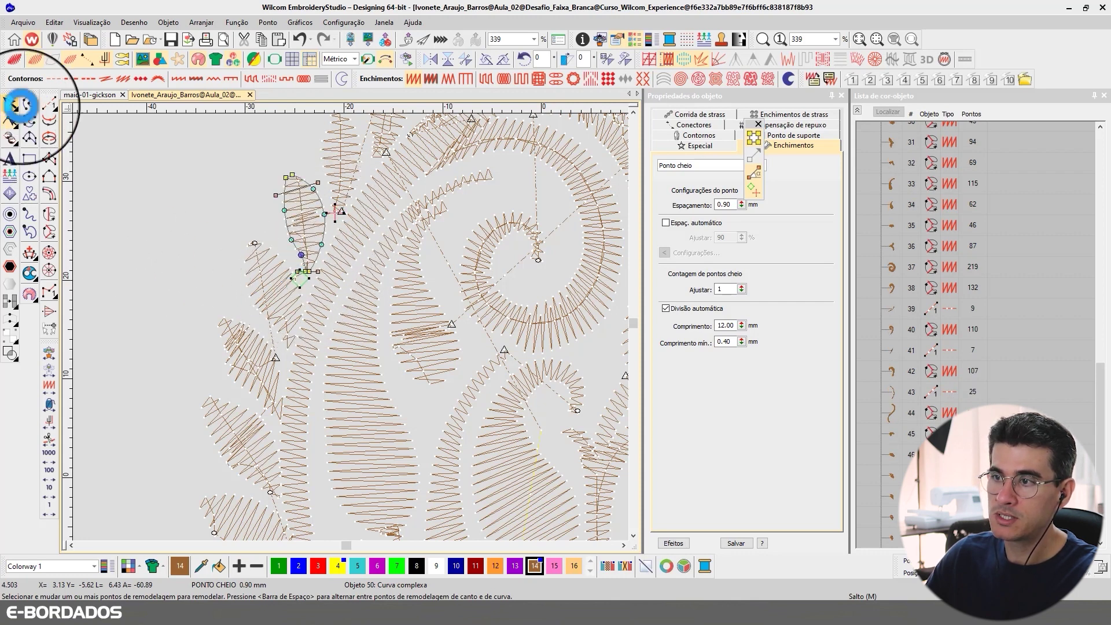
{"action": "left_click", "coordinate": [9, 103]}
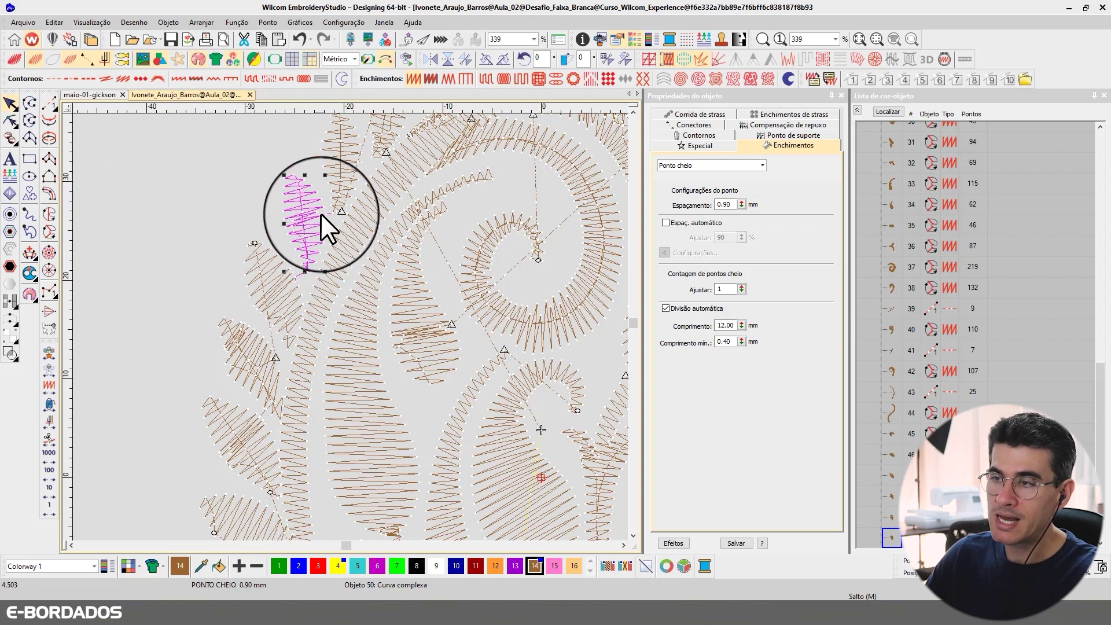
{"action": "left_click", "coordinate": [10, 120]}
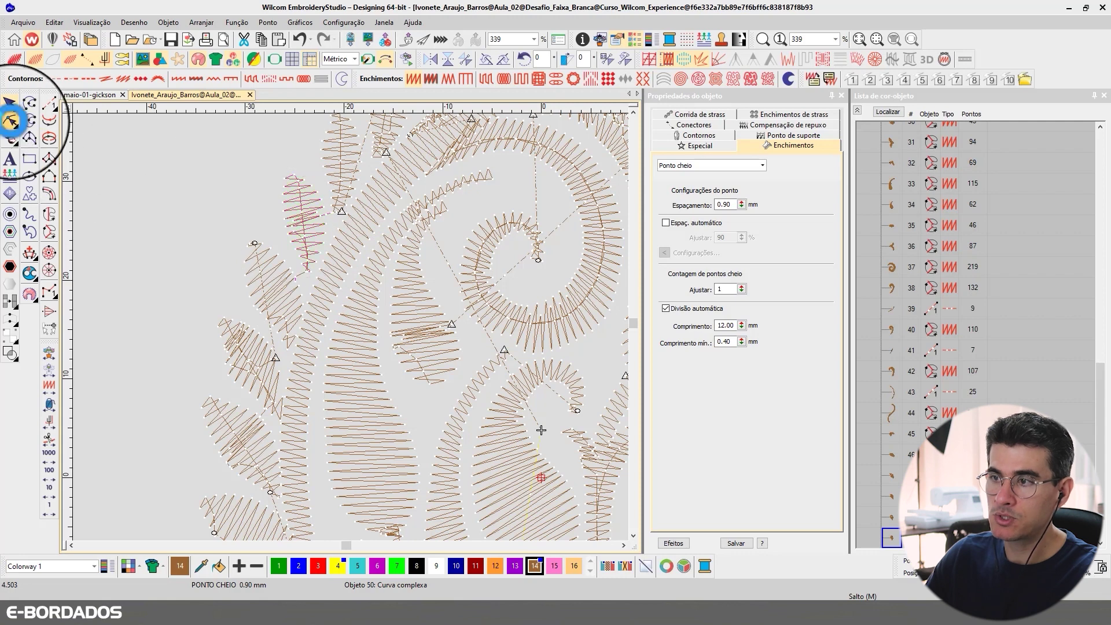
{"action": "left_click", "coordinate": [324, 214]}
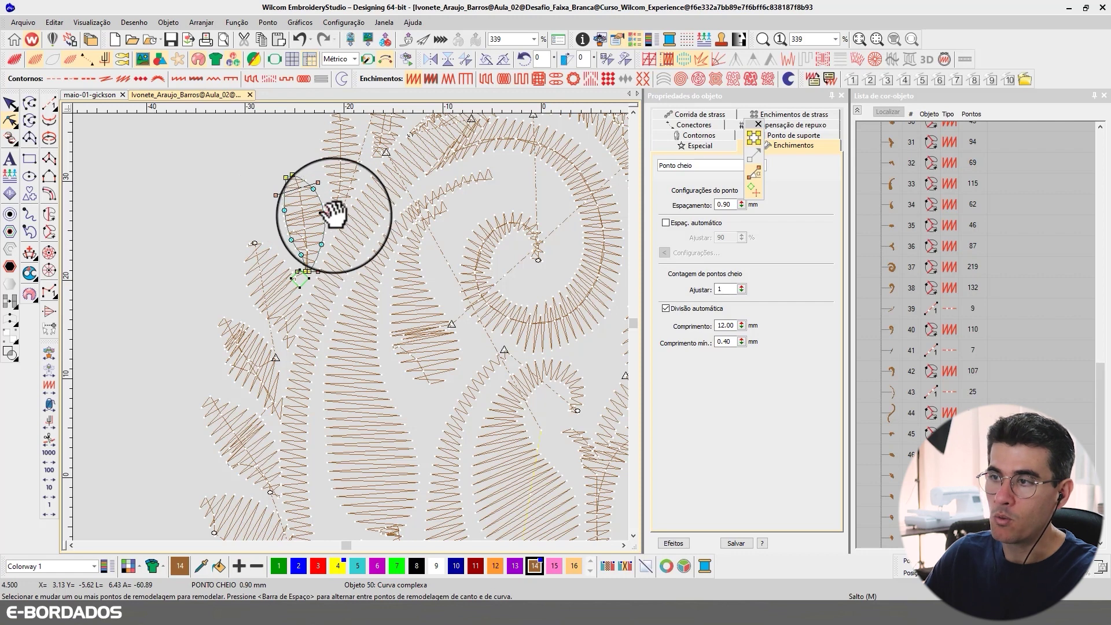
Move the second-highest outer leaf's start point beside its lower tip and its end point toward the topmost leaf's base
{"action": "left_click", "coordinate": [332, 188]}
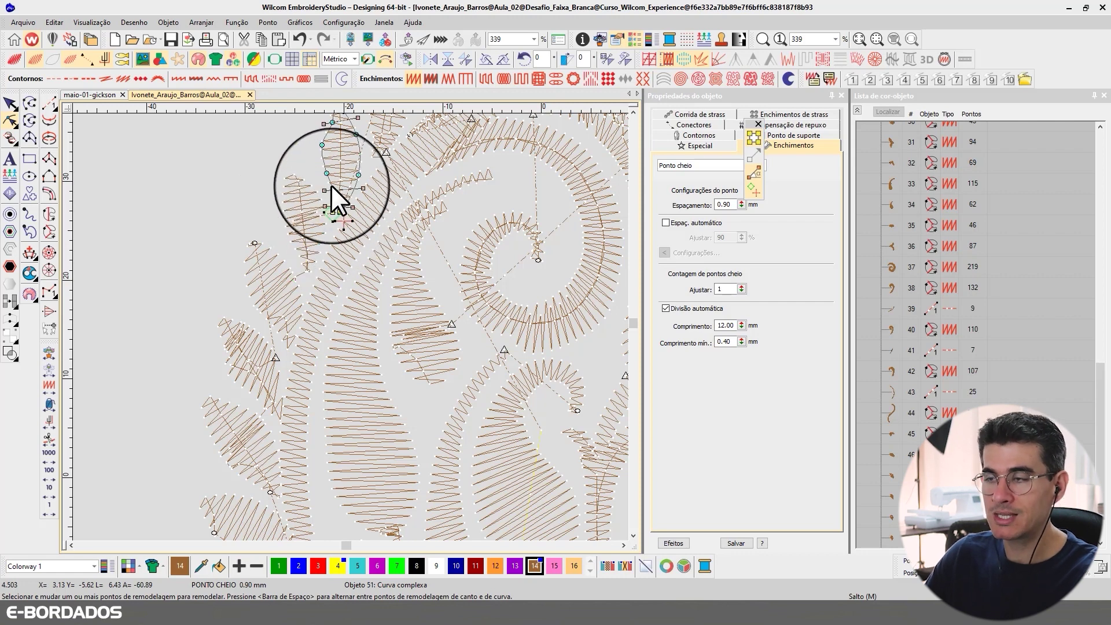
{"action": "left_click_drag", "start_coordinate": [335, 218], "coordinate": [330, 221]}
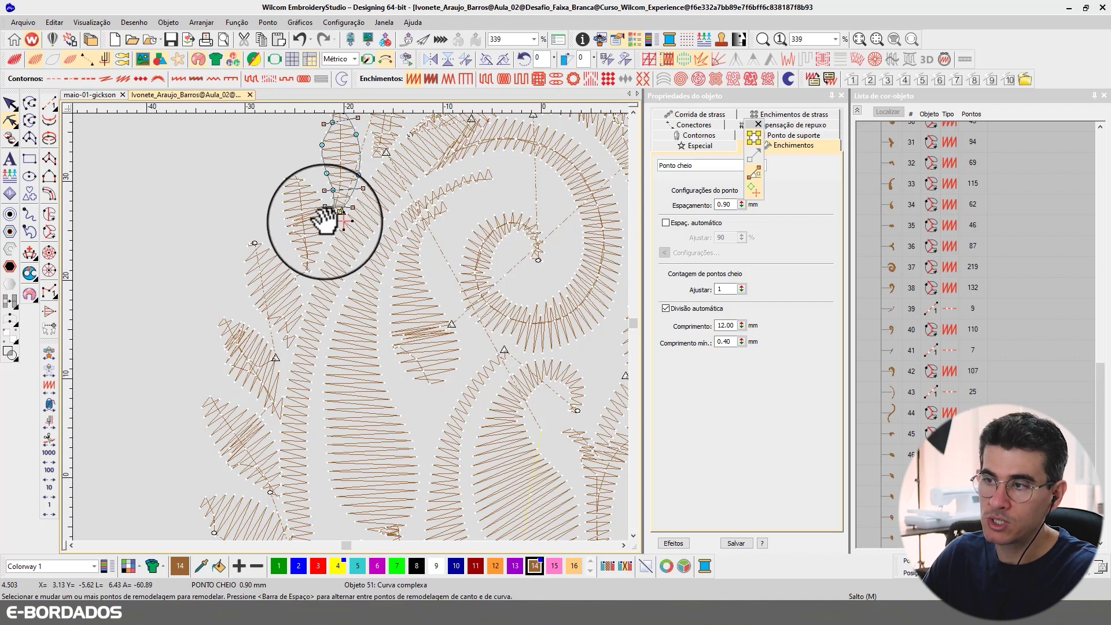
{"action": "left_click", "coordinate": [323, 215]}
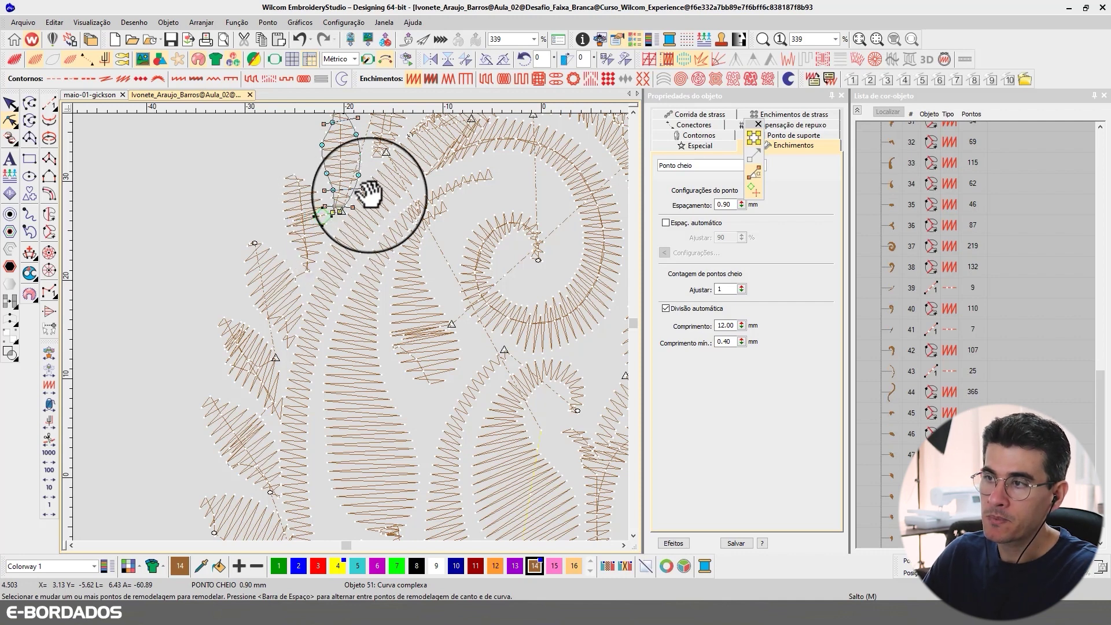
{"action": "scroll", "coordinate": [382, 194], "scroll_direction": "up", "scroll_amount": 3}
{"action": "left_click", "coordinate": [365, 248]}
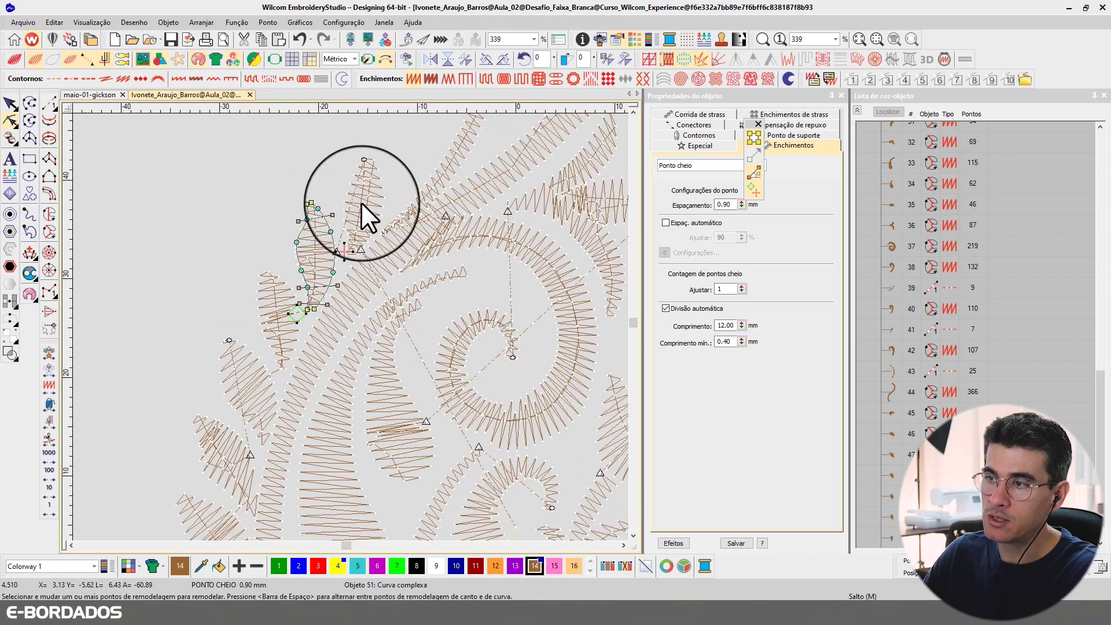
Adjust the topmost outer leaf's start and end points at its base and clear the selection
{"action": "left_click", "coordinate": [349, 188]}
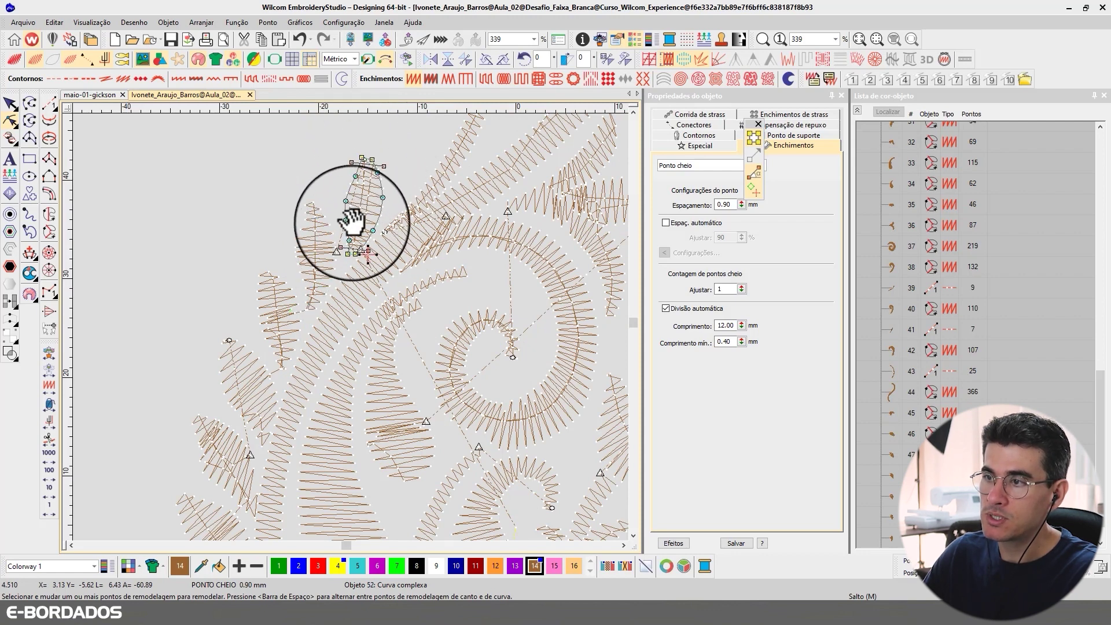
{"action": "left_click", "coordinate": [342, 254]}
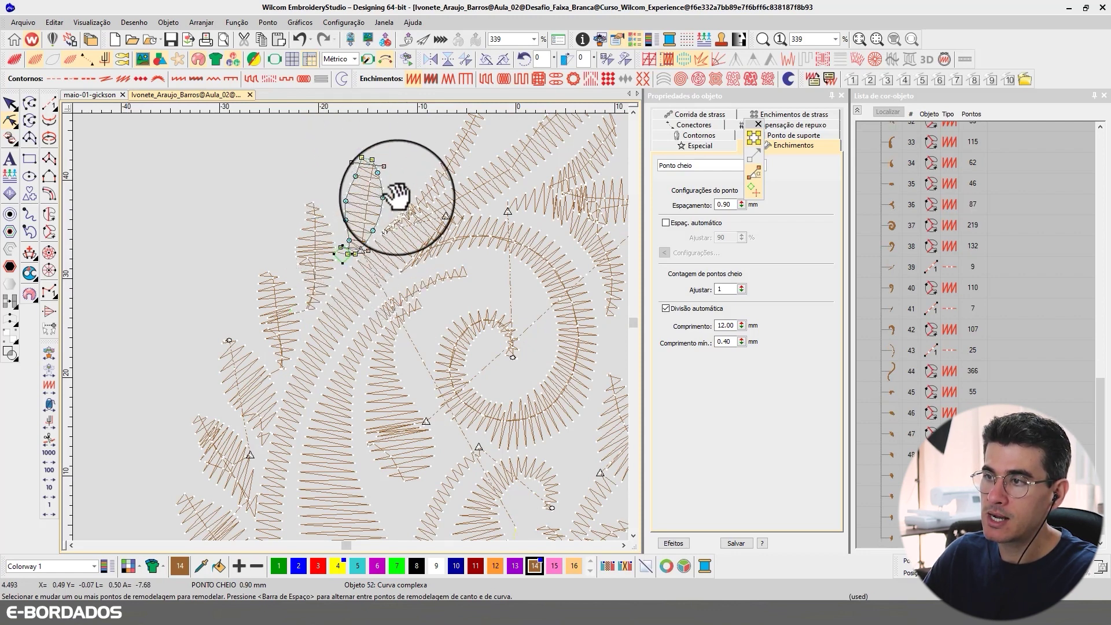
{"action": "left_click", "coordinate": [325, 251]}
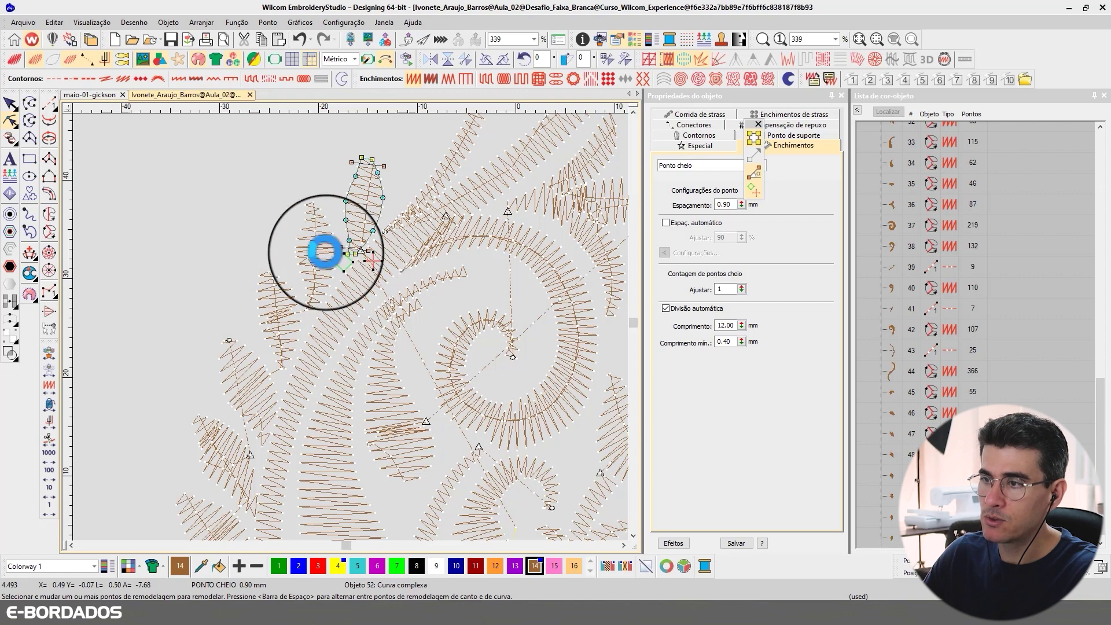
{"action": "left_click", "coordinate": [9, 104]}
{"action": "left_click", "coordinate": [137, 174]}
Branch all brown objects into one, with the entry at the design's bottom leaf and the exit at the top curl's tip
{"action": "scroll", "coordinate": [308, 277], "scroll_direction": "down", "scroll_amount": 3}
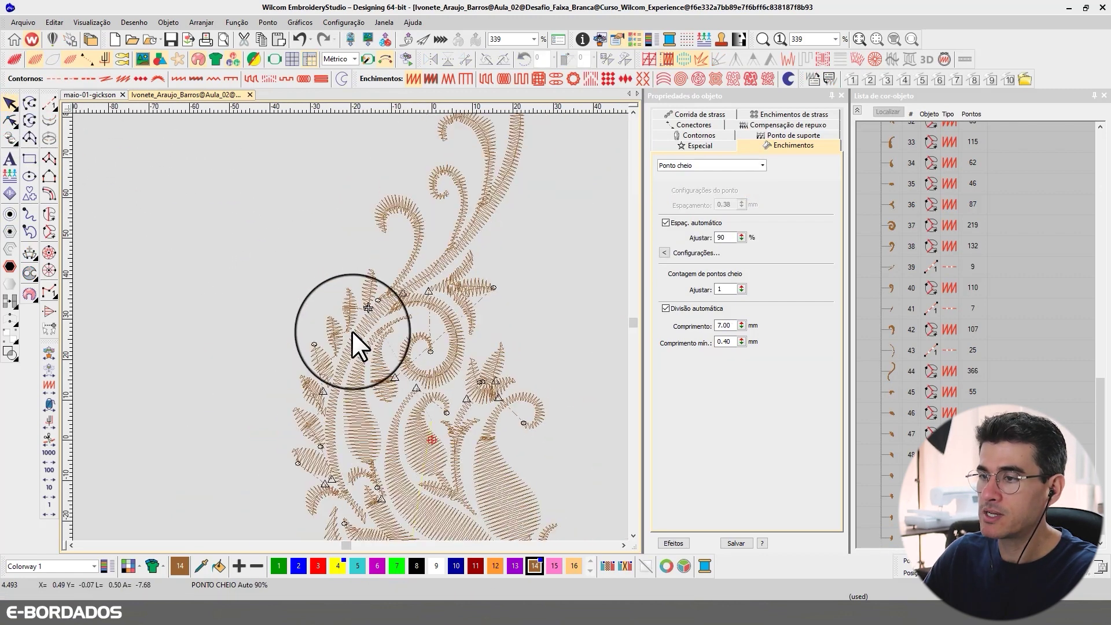
{"action": "scroll", "coordinate": [352, 331], "scroll_direction": "down", "scroll_amount": 2}
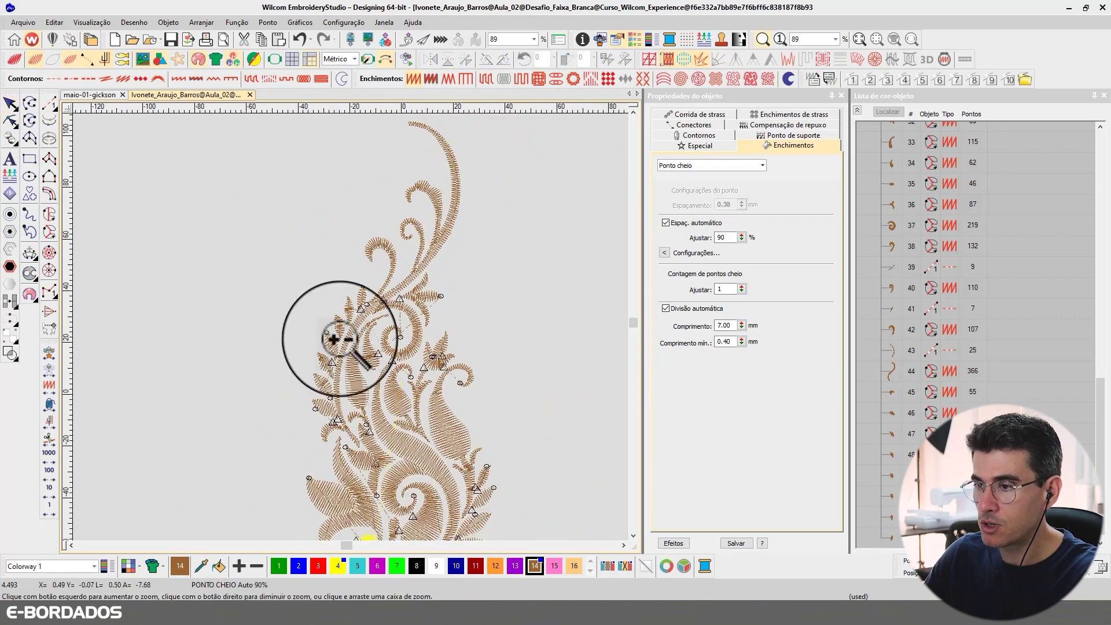
{"action": "scroll", "coordinate": [360, 398], "scroll_direction": "up", "scroll_amount": 3}
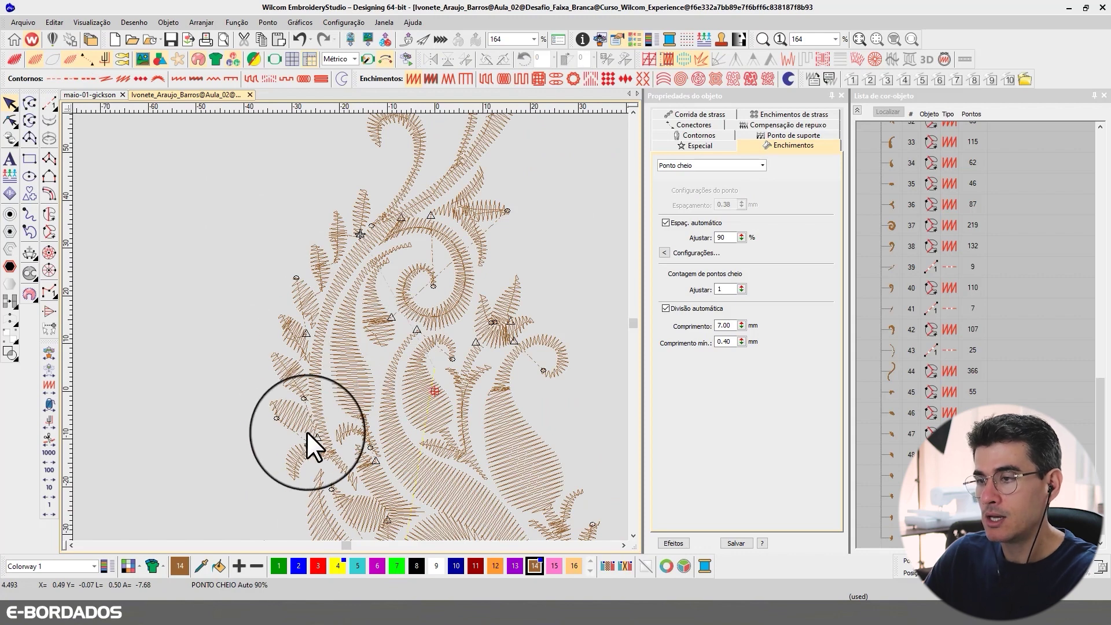
{"action": "key", "text": "1"}
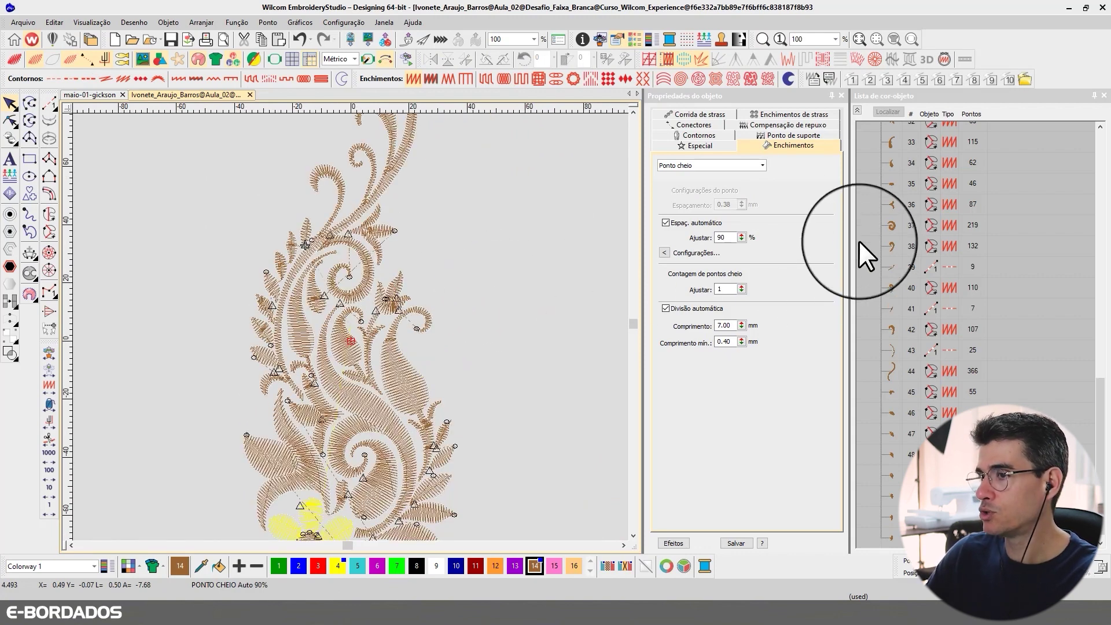
{"action": "key", "text": "ctrl+a"}
{"action": "left_click", "coordinate": [857, 110]}
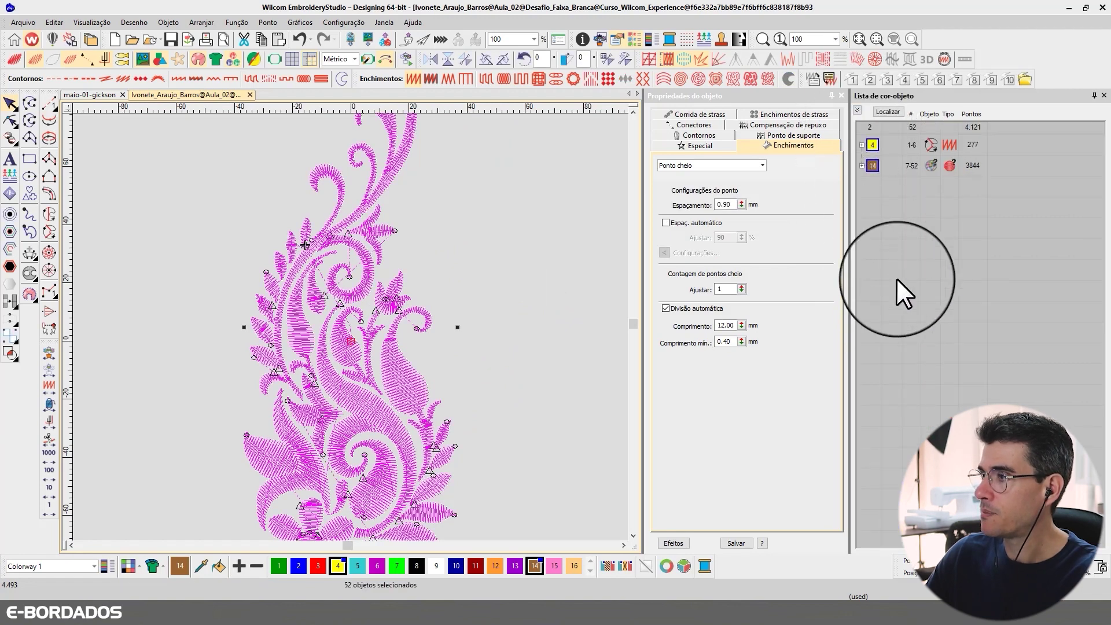
{"action": "left_click", "coordinate": [872, 162]}
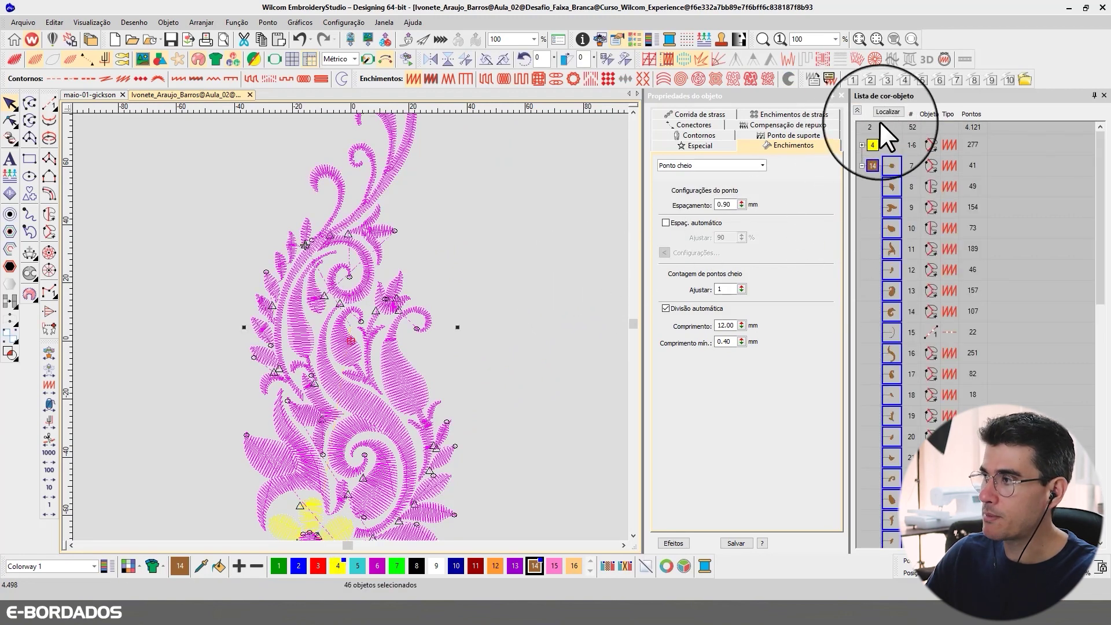
{"action": "right_click", "coordinate": [883, 168]}
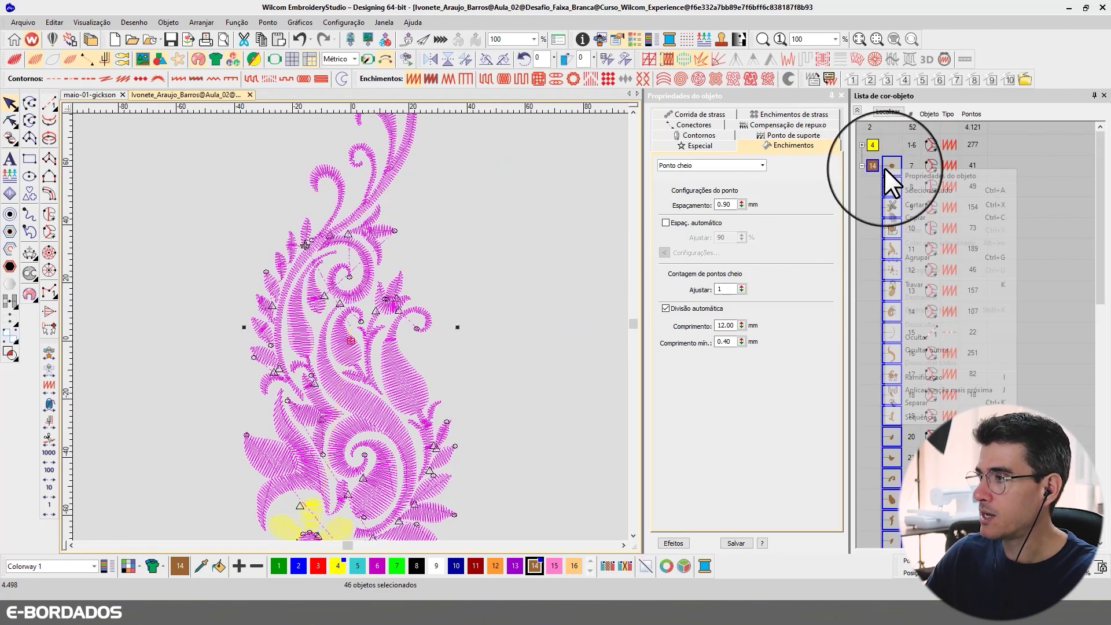
{"action": "left_click", "coordinate": [929, 372]}
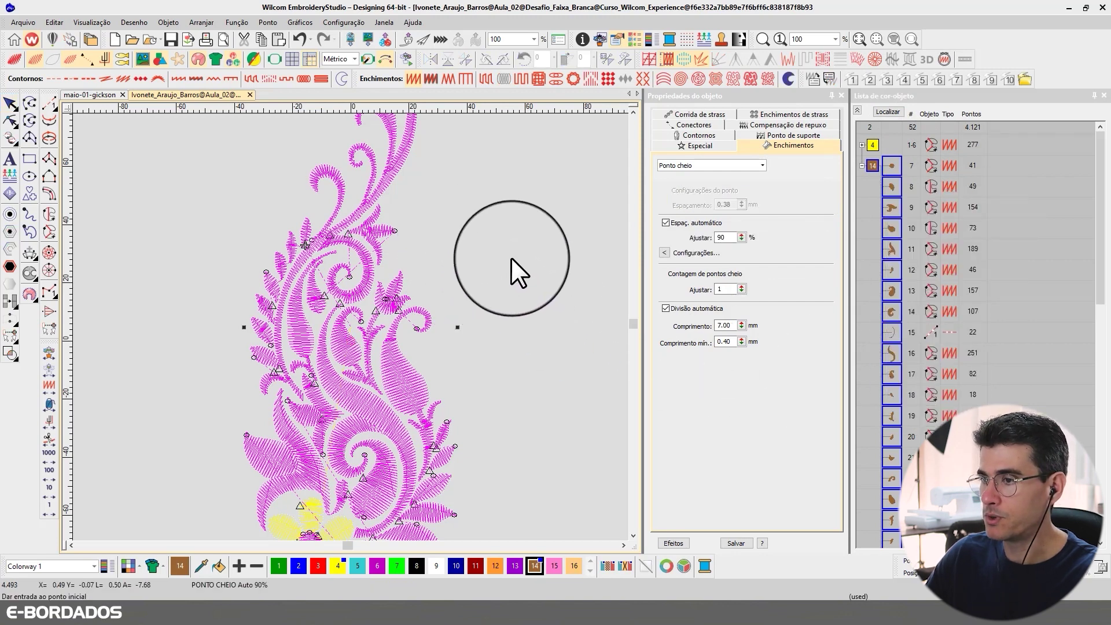
{"action": "scroll", "coordinate": [368, 420], "scroll_direction": "down", "scroll_amount": 2}
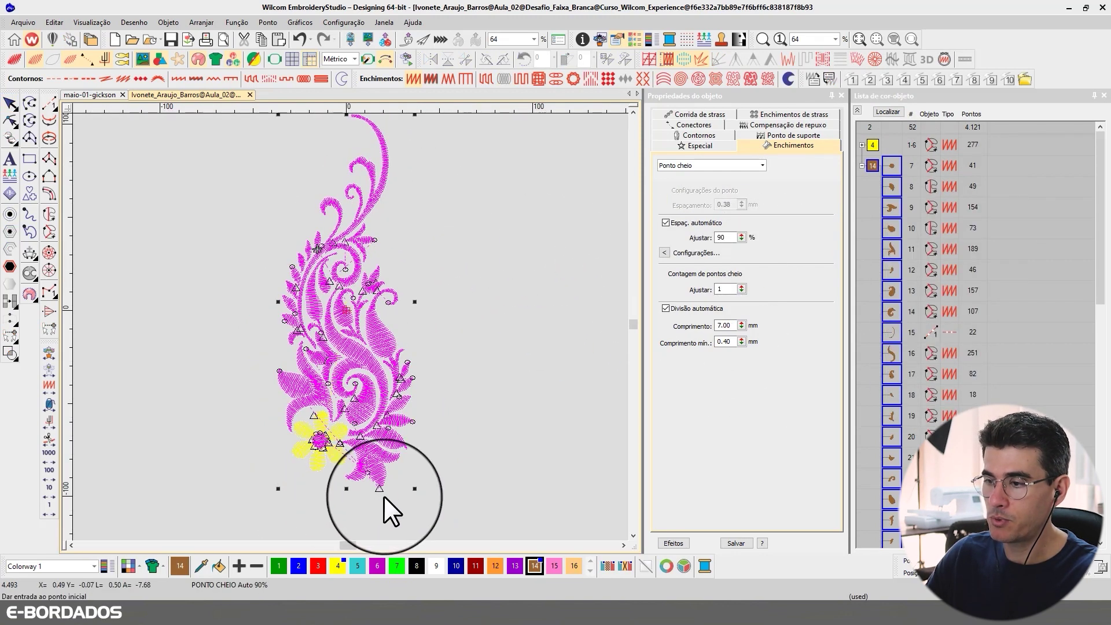
{"action": "left_click", "coordinate": [383, 495]}
{"action": "left_click", "coordinate": [330, 213]}
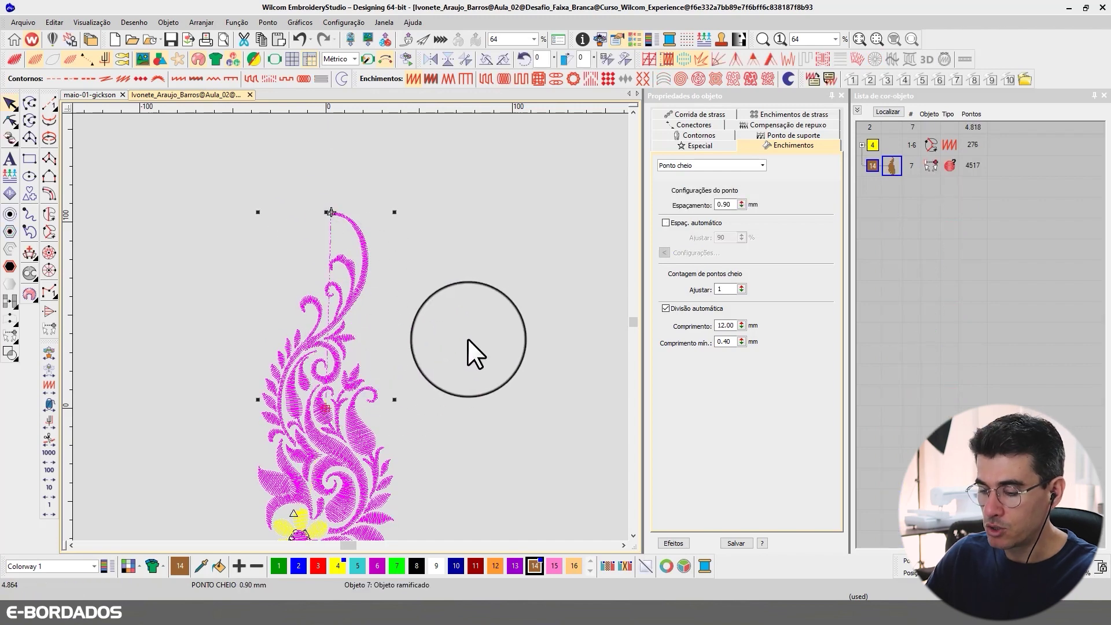
Inspect the branched design in realistic thread rendering and as stitch lines, from the curls down to the yellow flower
{"action": "scroll", "coordinate": [327, 380], "scroll_direction": "up", "scroll_amount": 3}
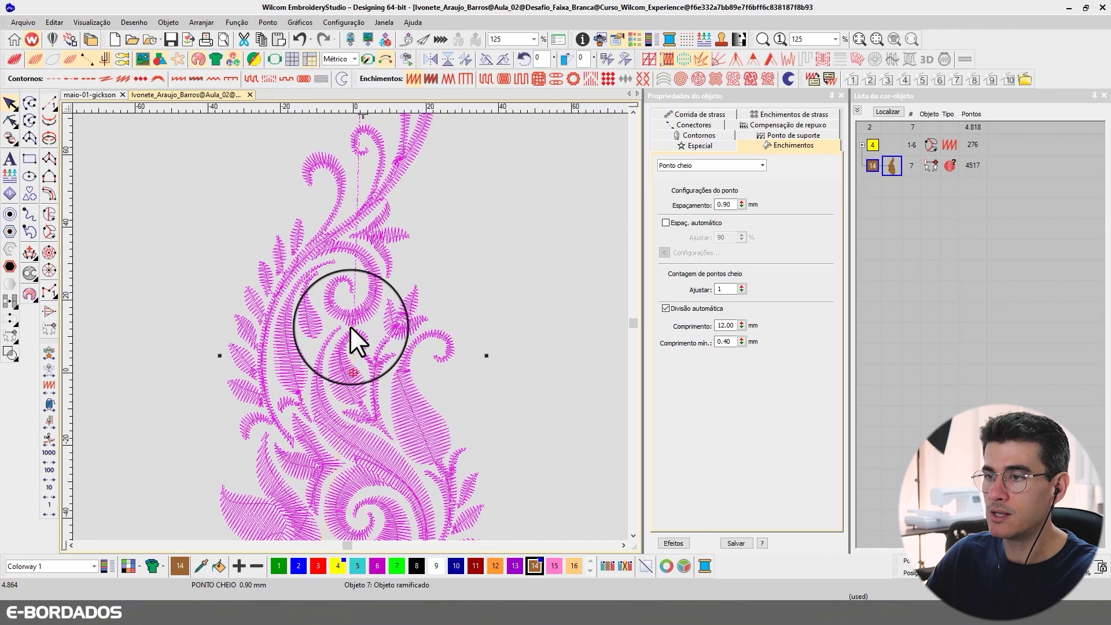
{"action": "scroll", "coordinate": [351, 326], "scroll_direction": "down", "scroll_amount": 1}
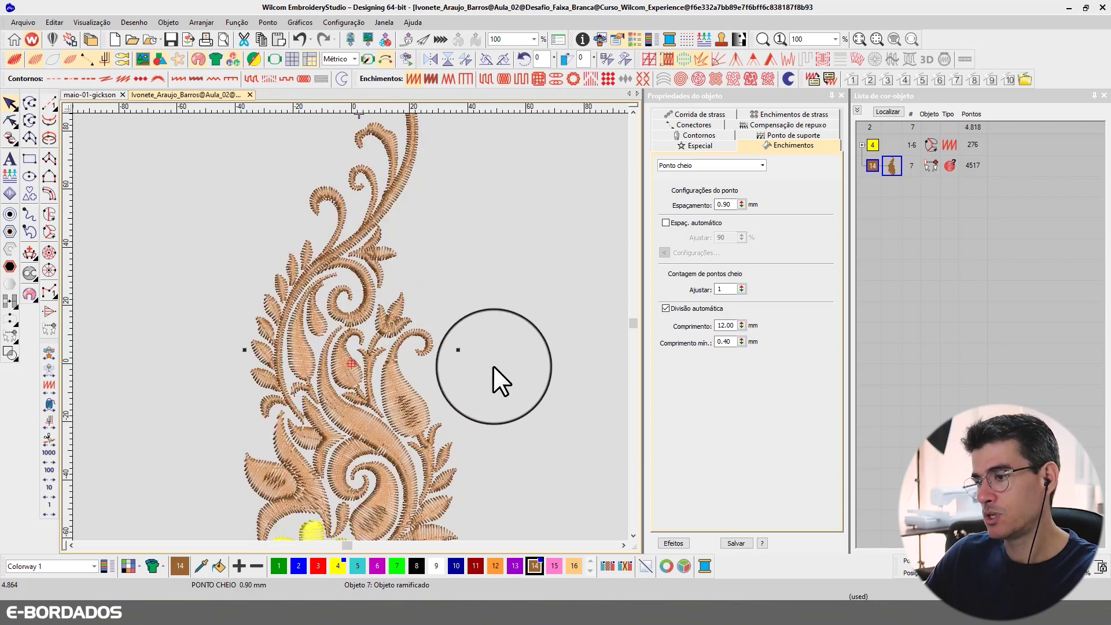
{"action": "key", "text": "t"}
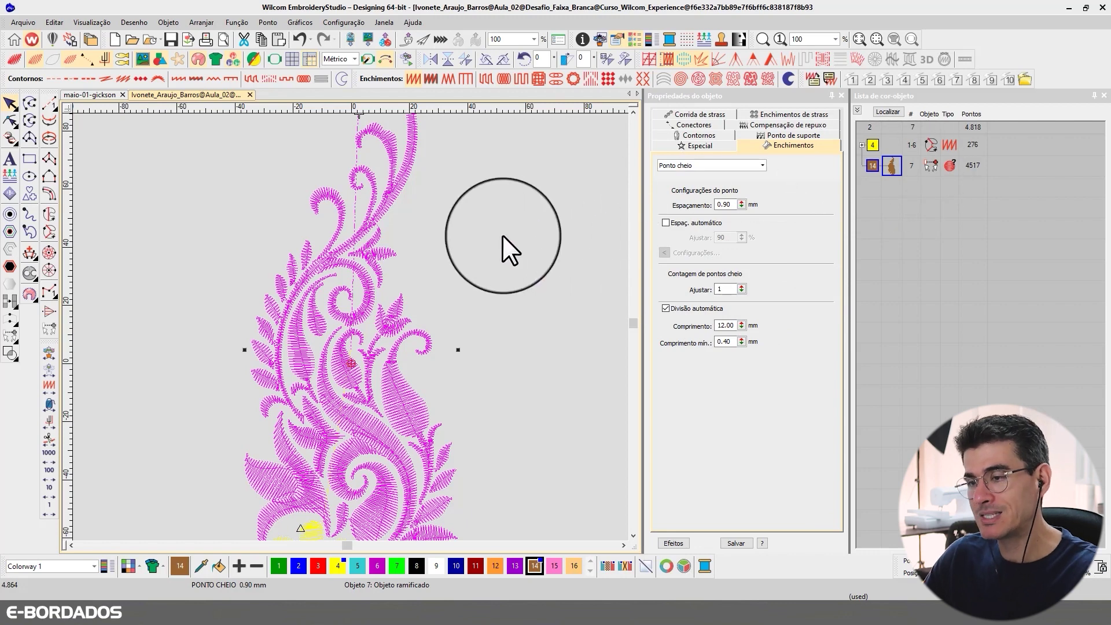
{"action": "key", "text": "t"}
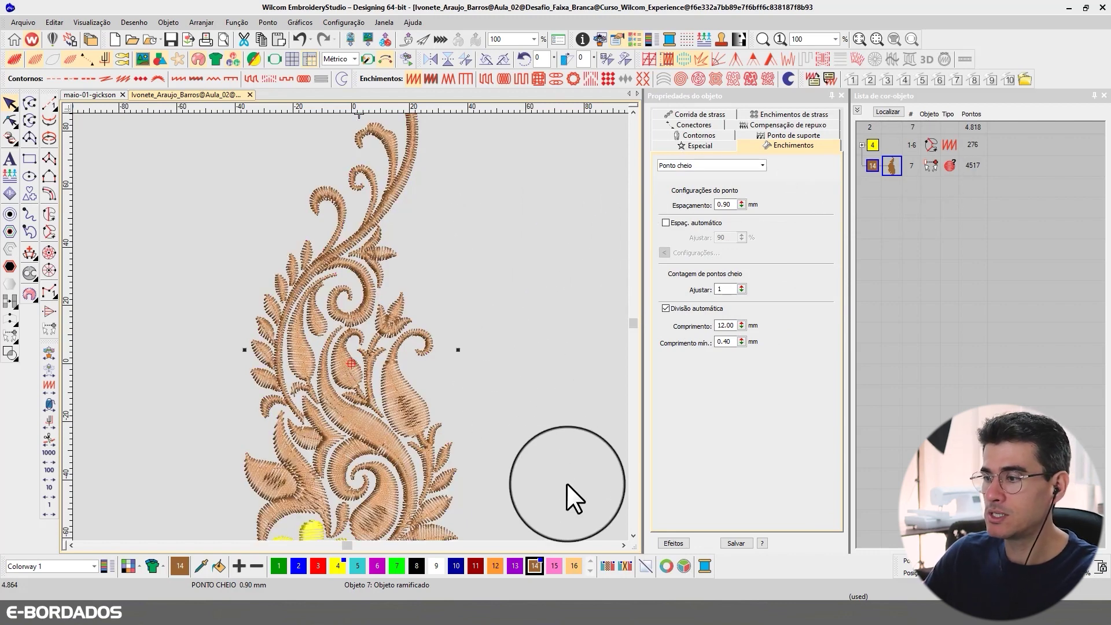
{"action": "scroll", "coordinate": [634, 532], "scroll_direction": "down", "scroll_amount": 3}
{"action": "key", "text": "t"}
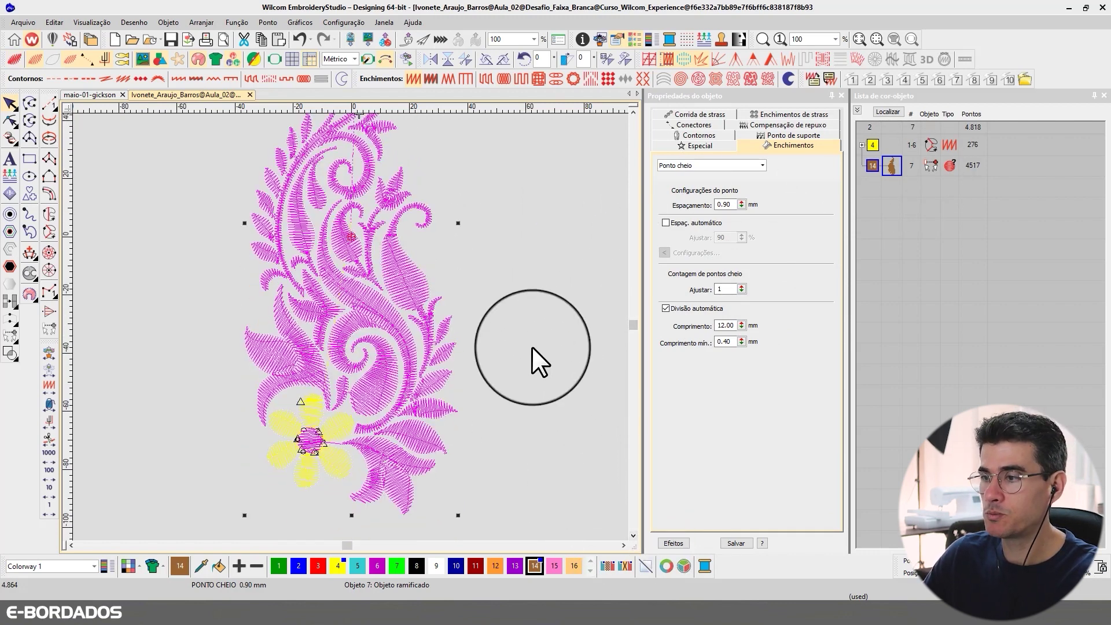
{"action": "left_click", "coordinate": [509, 261]}
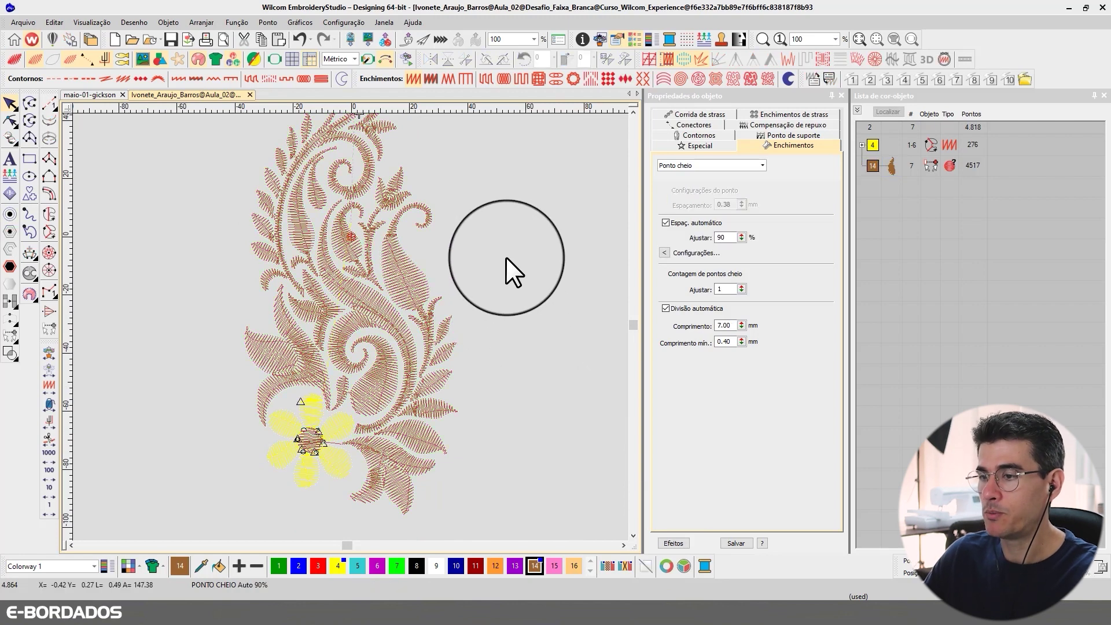
{"action": "scroll", "coordinate": [495, 283], "scroll_direction": "down", "scroll_amount": 1}
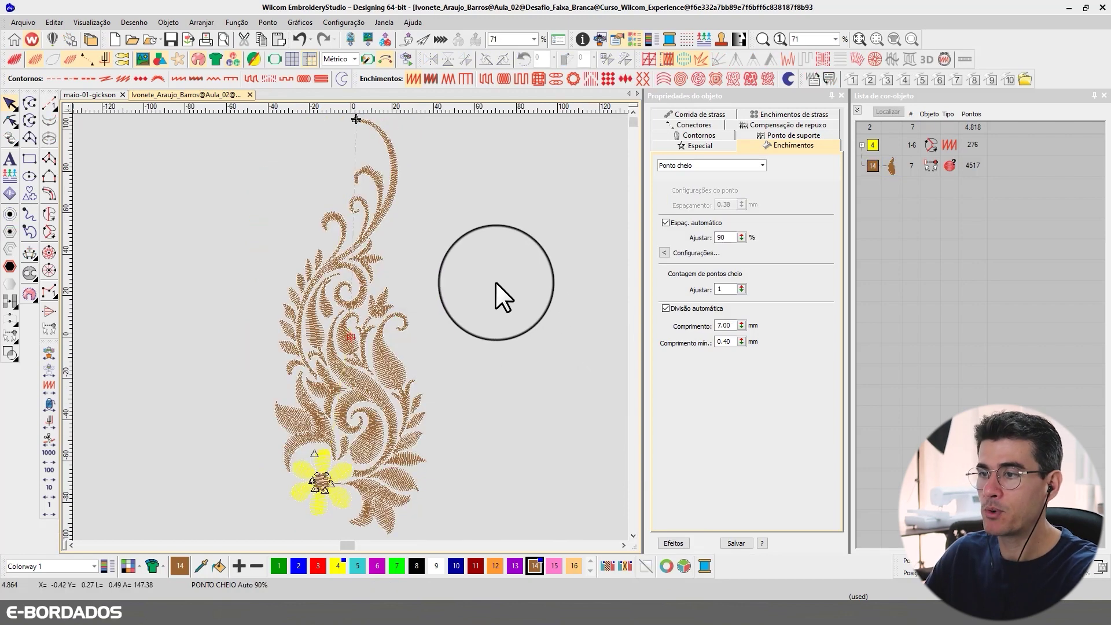
Step backward through the stitching sequence 100 stitches at a time, from the top curl to the flower's brown centre
{"action": "left_click", "coordinate": [46, 469]}
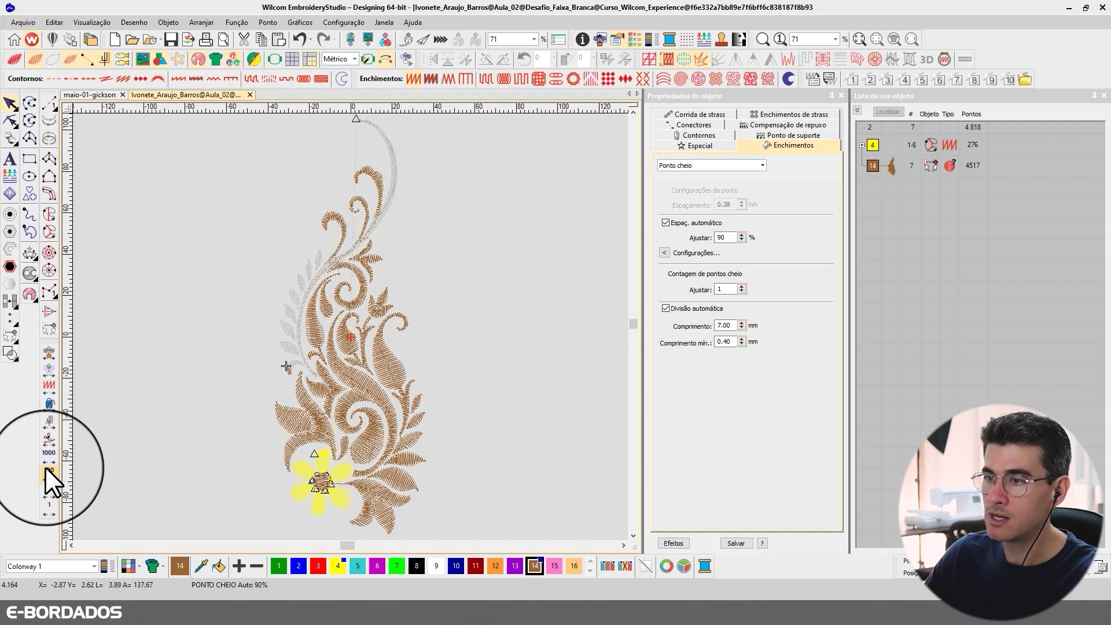
{"action": "left_click", "coordinate": [46, 470]}
{"action": "left_click", "coordinate": [46, 469]}
{"action": "left_click", "coordinate": [46, 470]}
{"action": "left_click", "coordinate": [47, 469]}
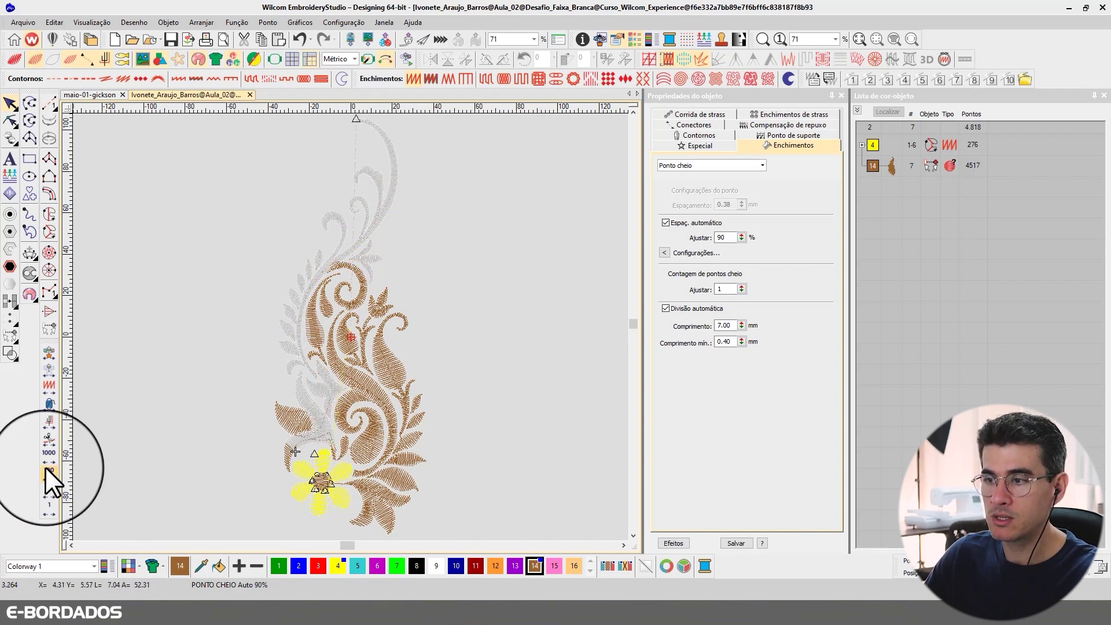
{"action": "left_click", "coordinate": [46, 470]}
{"action": "left_click", "coordinate": [47, 469]}
{"action": "left_click", "coordinate": [47, 470]}
{"action": "left_click", "coordinate": [47, 470]}
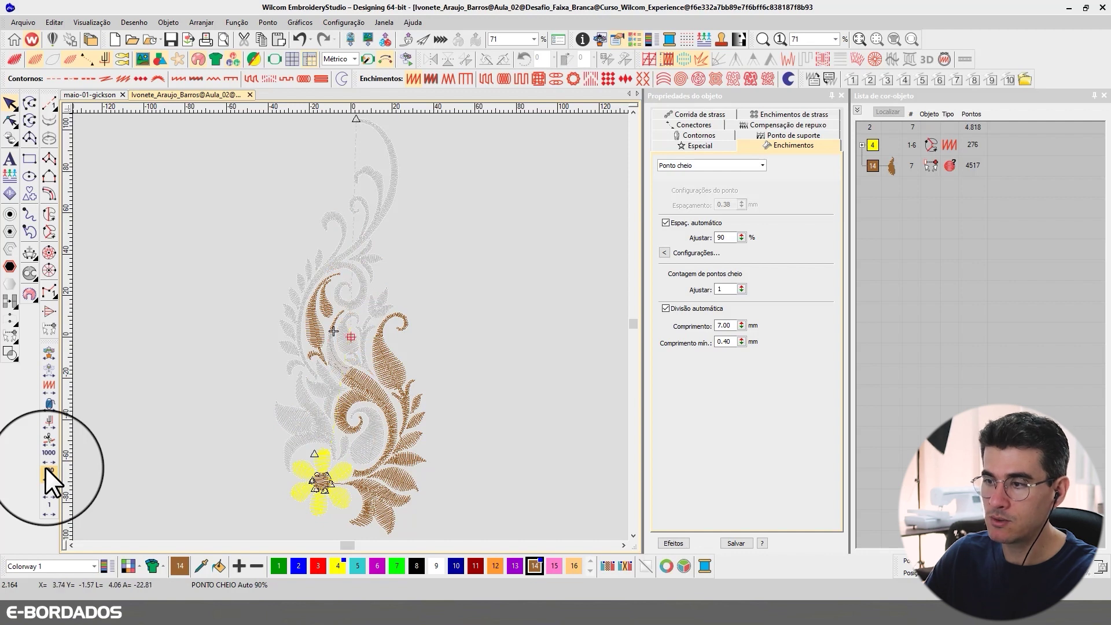
{"action": "left_click", "coordinate": [46, 469]}
{"action": "left_click", "coordinate": [46, 470]}
{"action": "left_click", "coordinate": [46, 470]}
{"action": "left_click", "coordinate": [46, 469]}
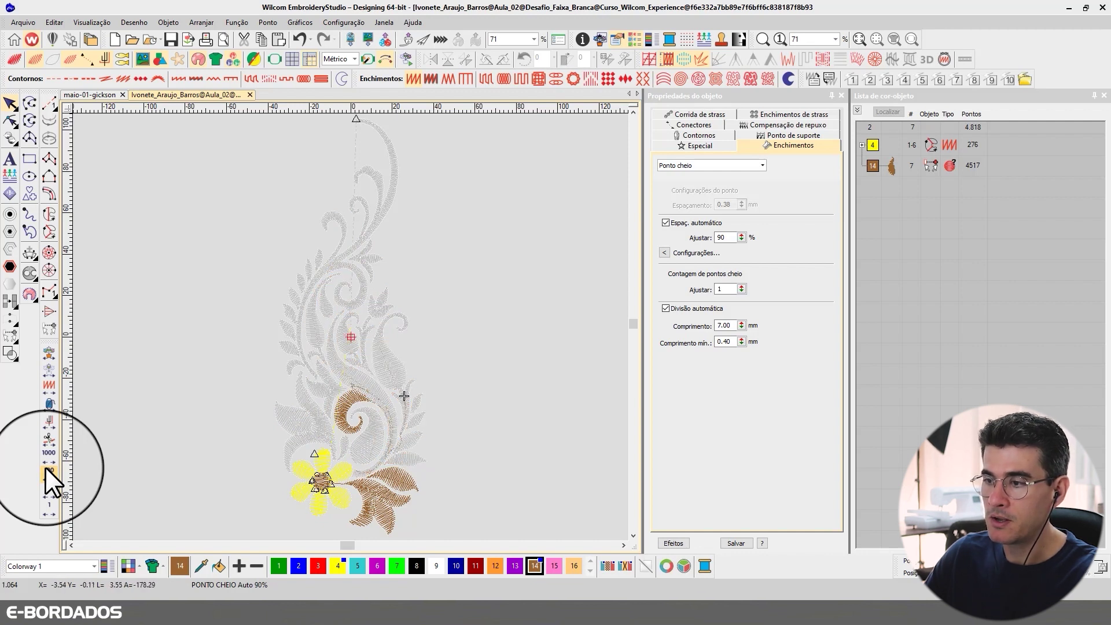
{"action": "left_click", "coordinate": [45, 467]}
{"action": "left_click", "coordinate": [45, 467]}
{"action": "left_click", "coordinate": [45, 466]}
{"action": "left_click", "coordinate": [45, 466]}
{"action": "left_click", "coordinate": [46, 467]}
{"action": "left_click", "coordinate": [45, 467]}
{"action": "left_click", "coordinate": [45, 467]}
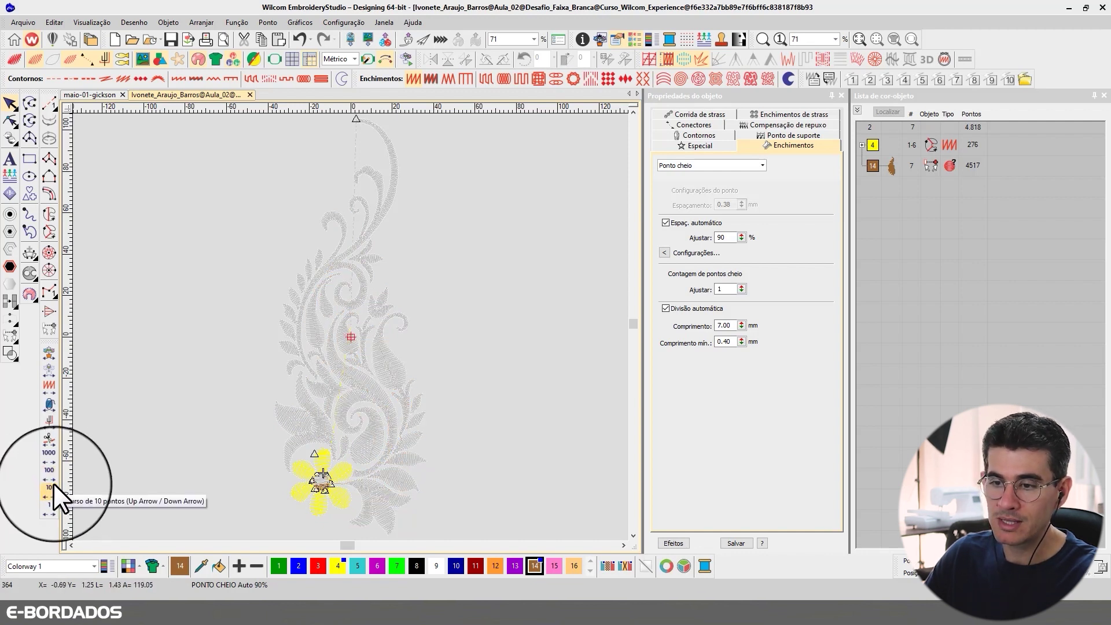
Step forward through the stitching sequence 100 stitches at a time, from the flower's centre up to the stems above the left leaves
{"action": "left_click", "coordinate": [50, 477]}
{"action": "left_click", "coordinate": [50, 476]}
{"action": "left_click", "coordinate": [50, 476]}
{"action": "left_click", "coordinate": [50, 476]}
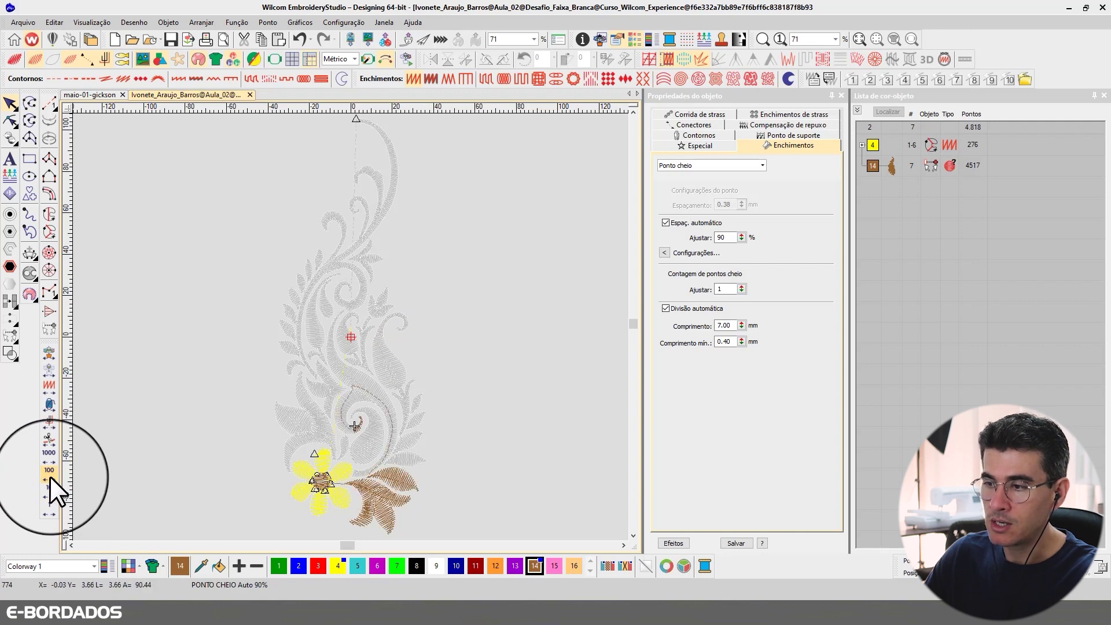
{"action": "left_click", "coordinate": [50, 477]}
{"action": "left_click", "coordinate": [50, 477]}
{"action": "left_click", "coordinate": [50, 477]}
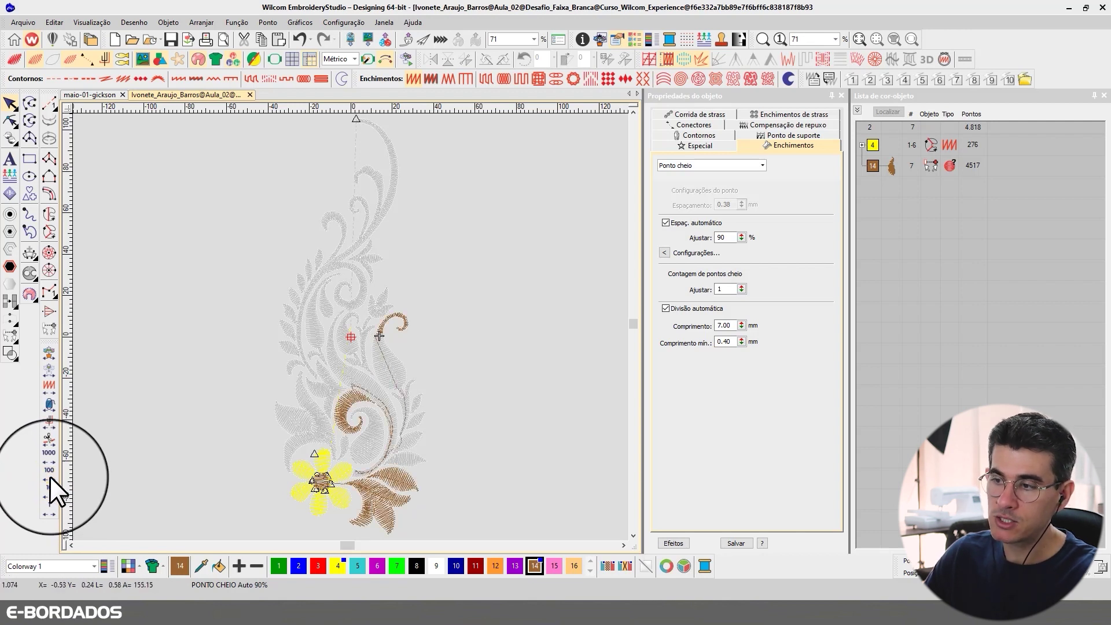
{"action": "left_click", "coordinate": [50, 477]}
{"action": "left_click", "coordinate": [49, 477]}
{"action": "left_click", "coordinate": [49, 477]}
{"action": "left_click", "coordinate": [50, 476]}
{"action": "left_click", "coordinate": [50, 477]}
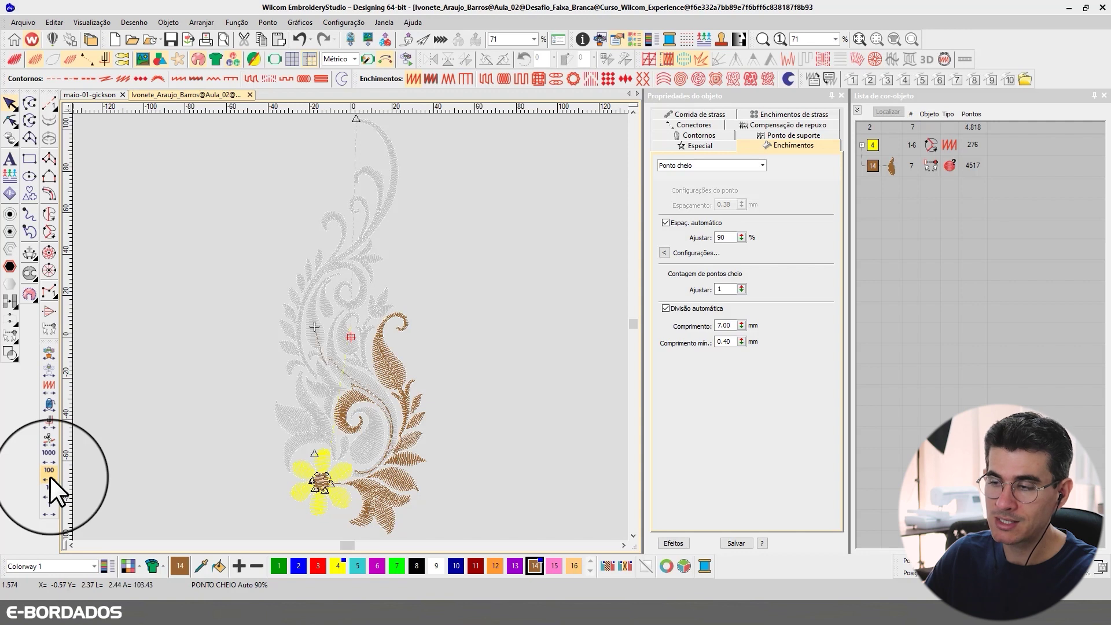
{"action": "left_click", "coordinate": [50, 476]}
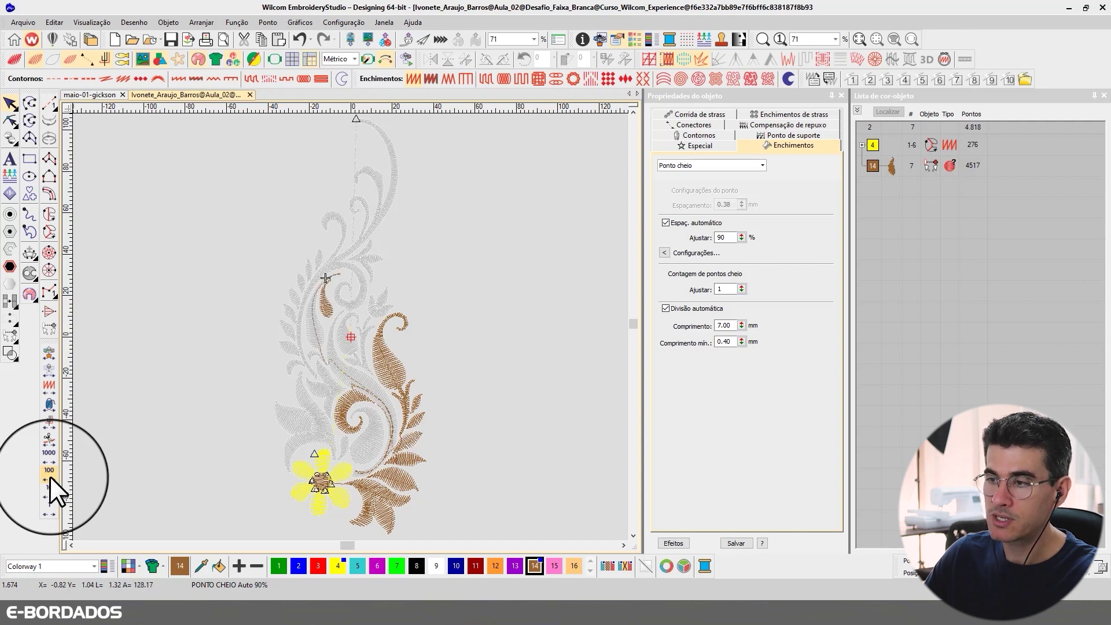
{"action": "left_click", "coordinate": [50, 476]}
{"action": "left_click", "coordinate": [50, 476]}
{"action": "left_click", "coordinate": [49, 477]}
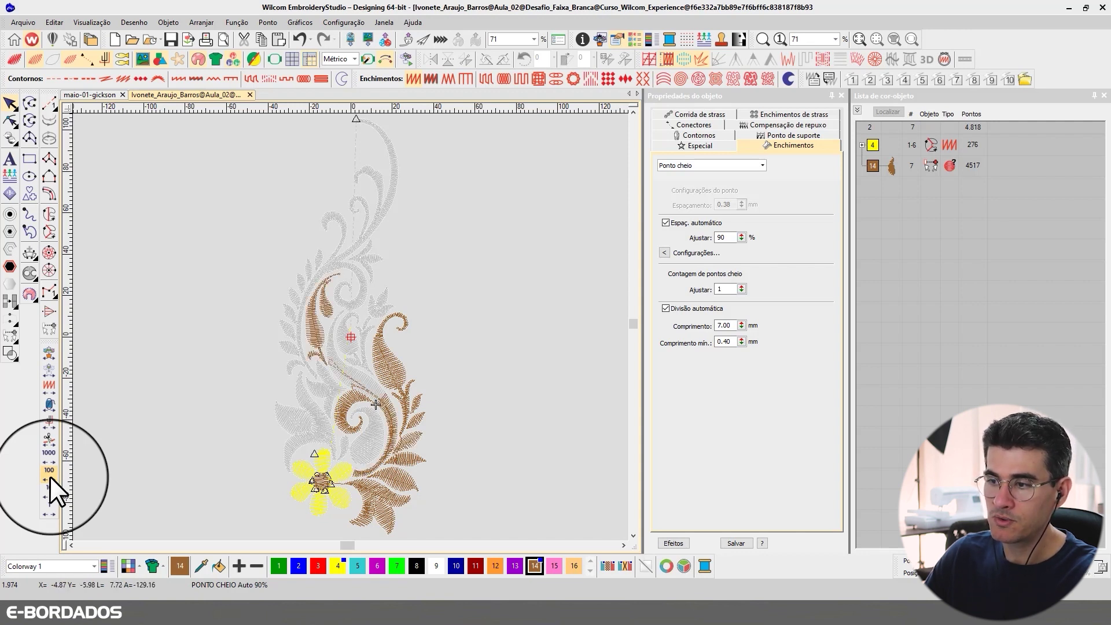
{"action": "left_click", "coordinate": [50, 477]}
{"action": "left_click", "coordinate": [50, 477]}
{"action": "left_click", "coordinate": [50, 477]}
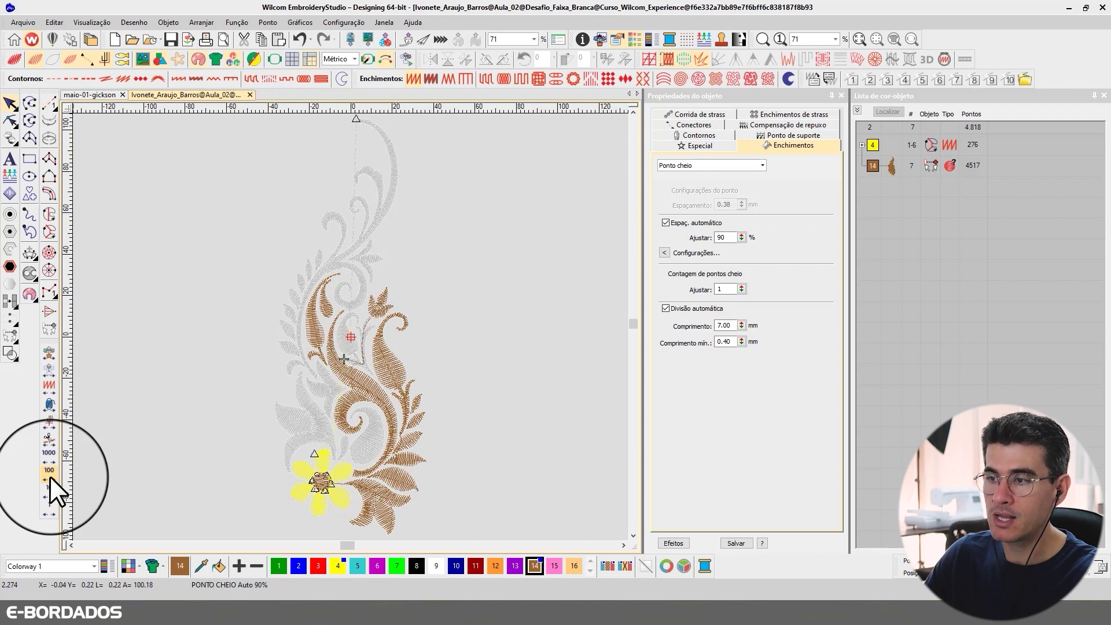
{"action": "left_click", "coordinate": [50, 476]}
{"action": "left_click", "coordinate": [49, 477]}
{"action": "left_click", "coordinate": [50, 477]}
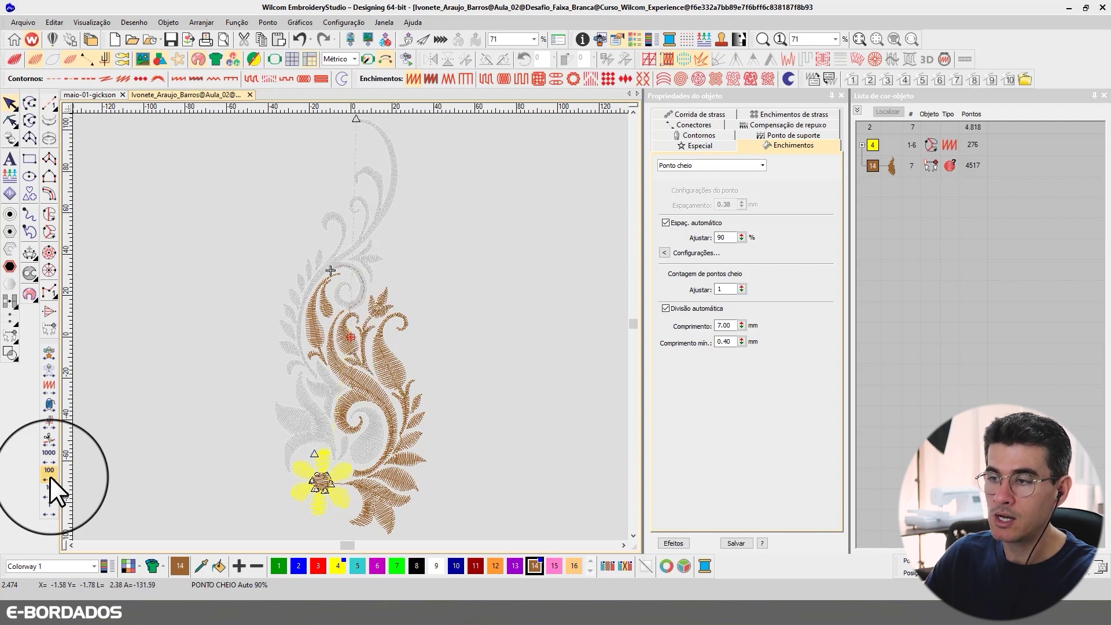
{"action": "left_click", "coordinate": [50, 476]}
{"action": "left_click", "coordinate": [49, 476]}
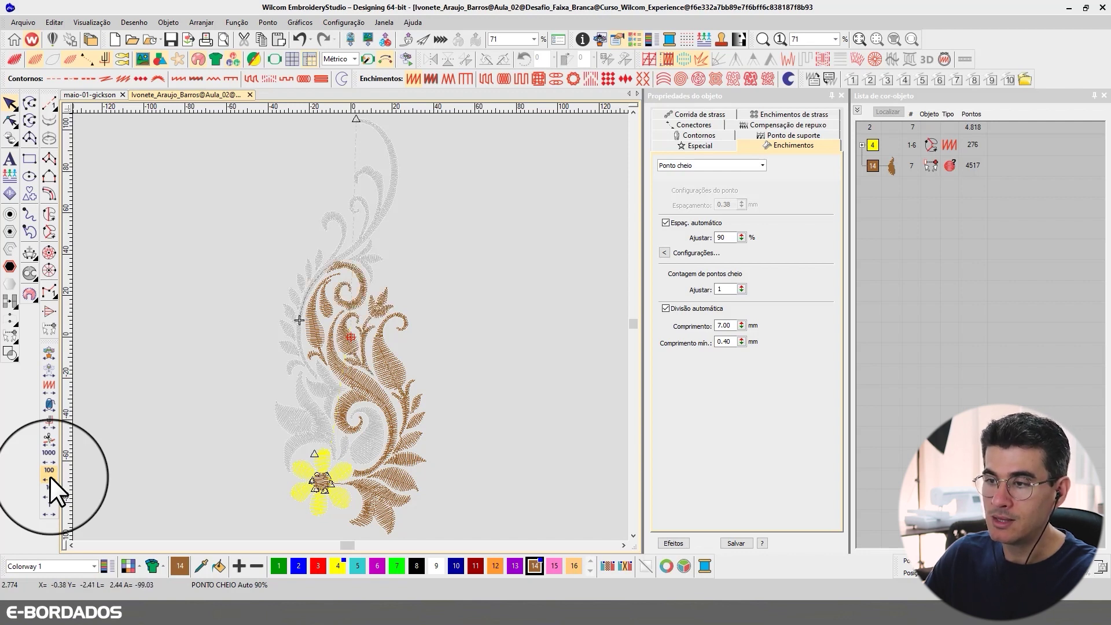
{"action": "left_click", "coordinate": [50, 477]}
{"action": "left_click", "coordinate": [49, 477]}
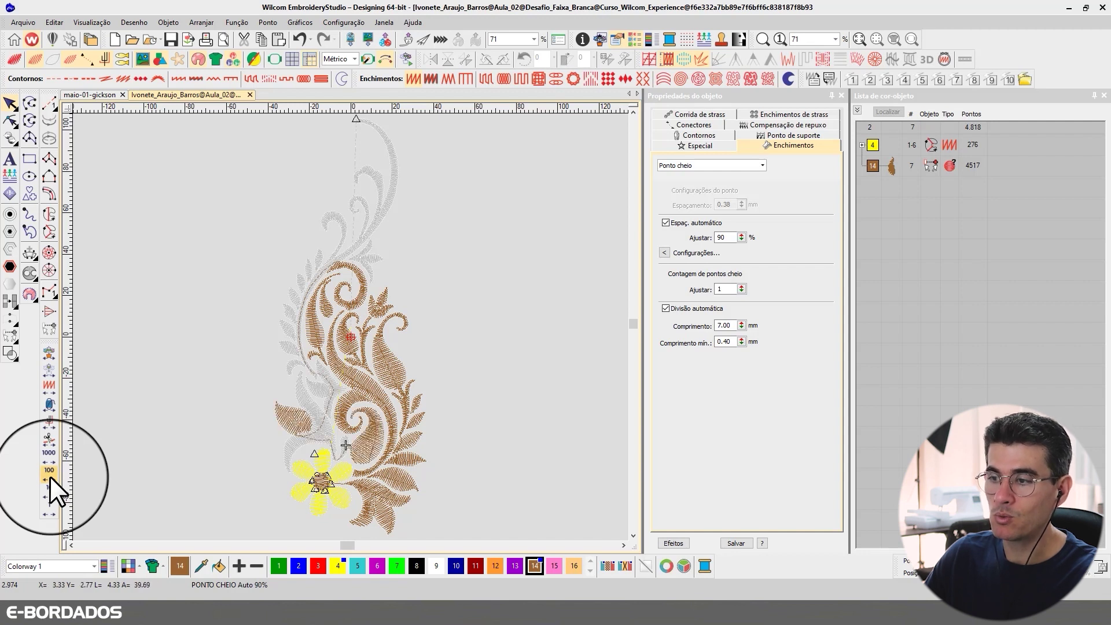
{"action": "left_click", "coordinate": [50, 477]}
{"action": "left_click", "coordinate": [50, 477]}
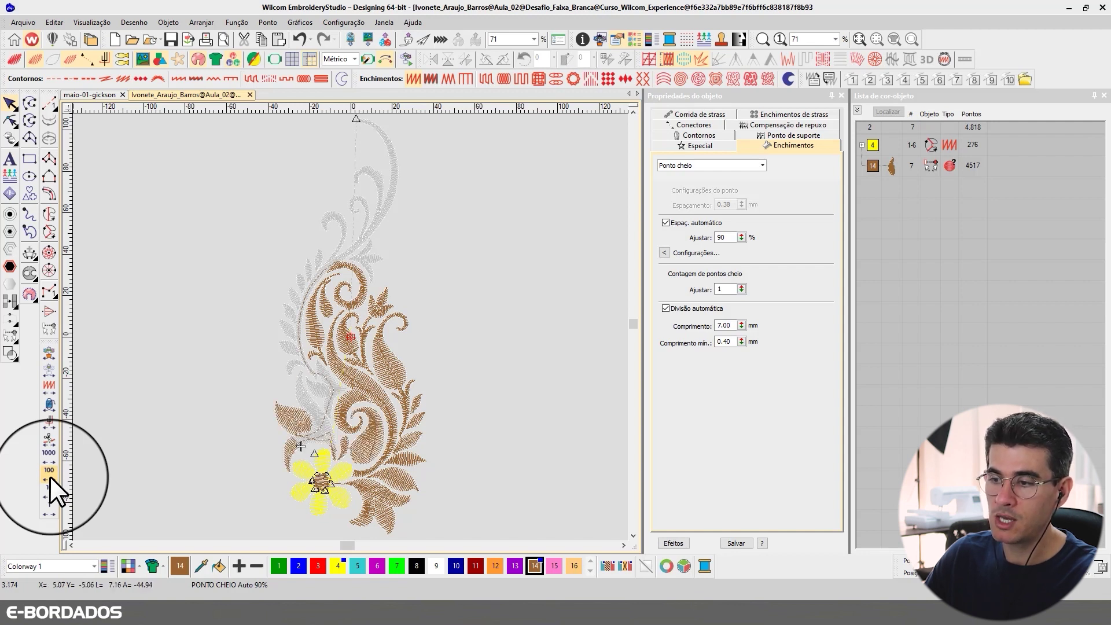
{"action": "left_click", "coordinate": [50, 476]}
{"action": "left_click", "coordinate": [50, 477]}
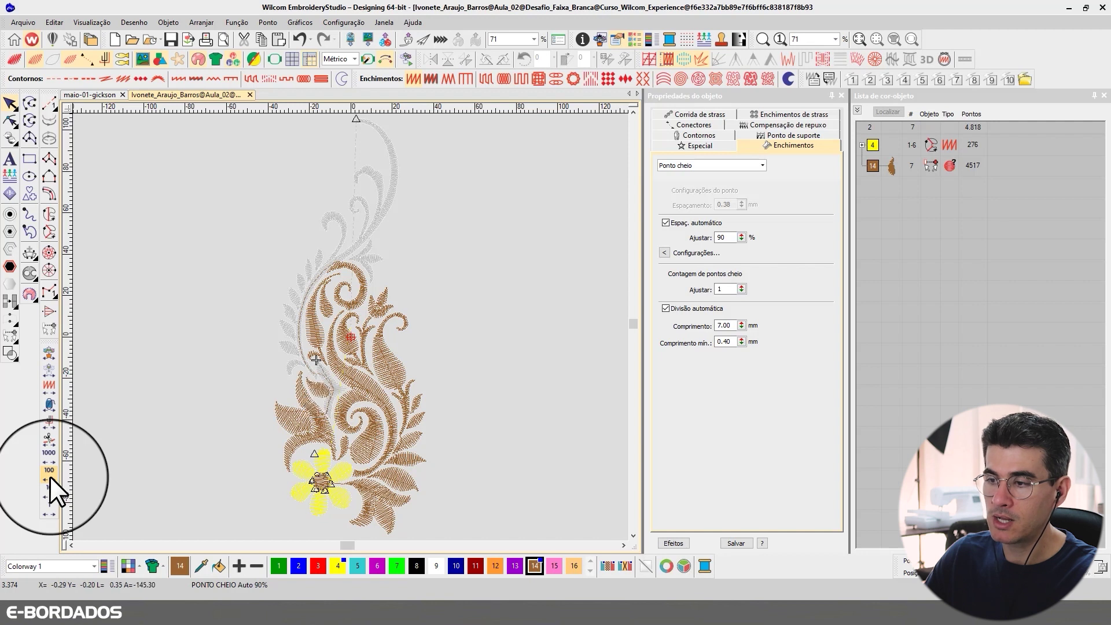
{"action": "left_click", "coordinate": [50, 477]}
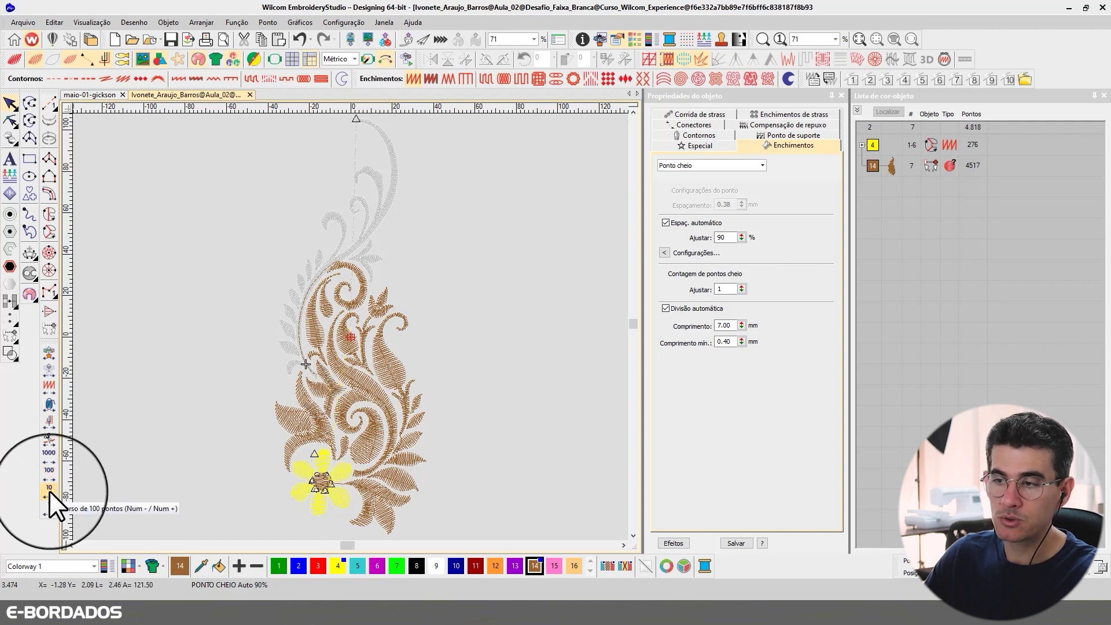
Continue the stitch sequence forward 10 stitches at a time through the upper curls and the outer left leaves
{"action": "left_click", "coordinate": [49, 491]}
{"action": "left_click", "coordinate": [50, 491]}
{"action": "left_click", "coordinate": [50, 491]}
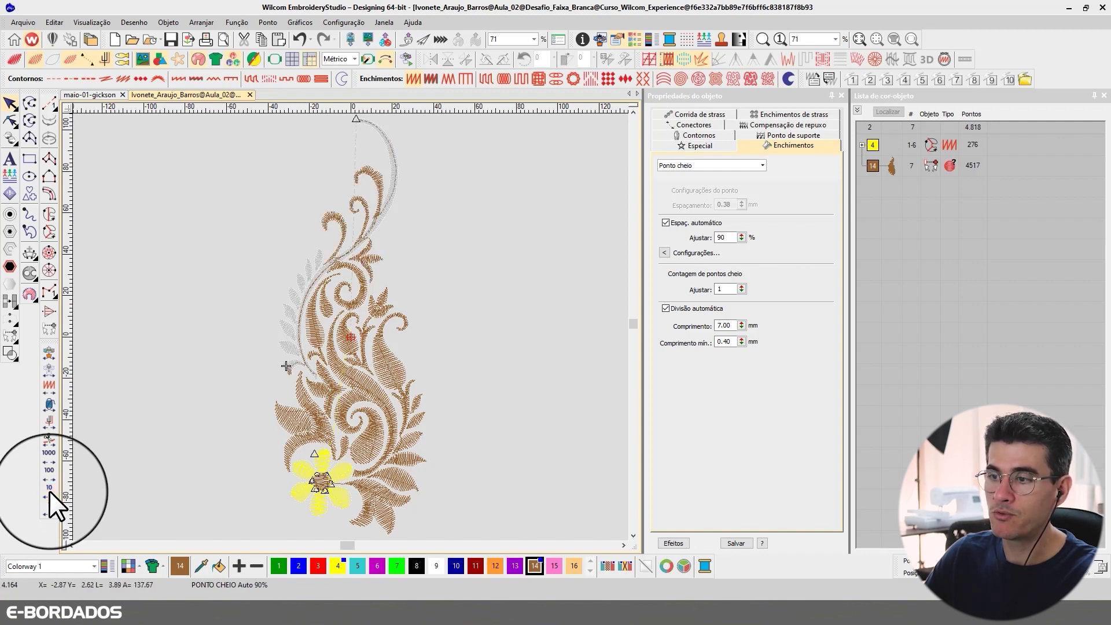
{"action": "left_click", "coordinate": [49, 490]}
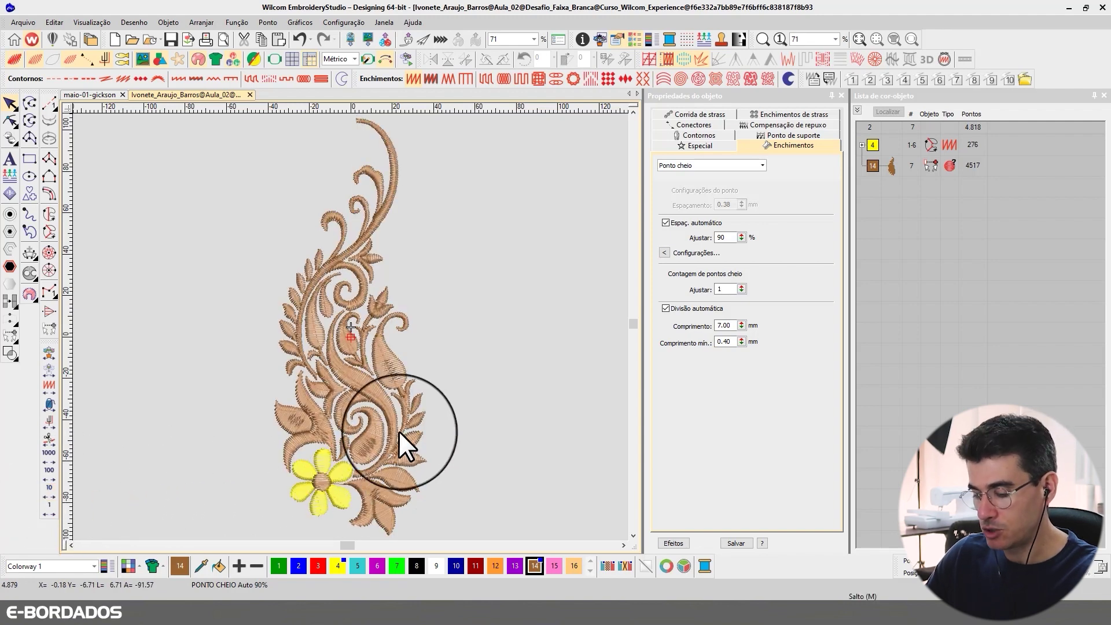
Examine the stitching close up in realistic rendering, from the upper curls down to the yellow flower
{"action": "key", "text": "z"}
{"action": "left_click", "coordinate": [428, 382]}
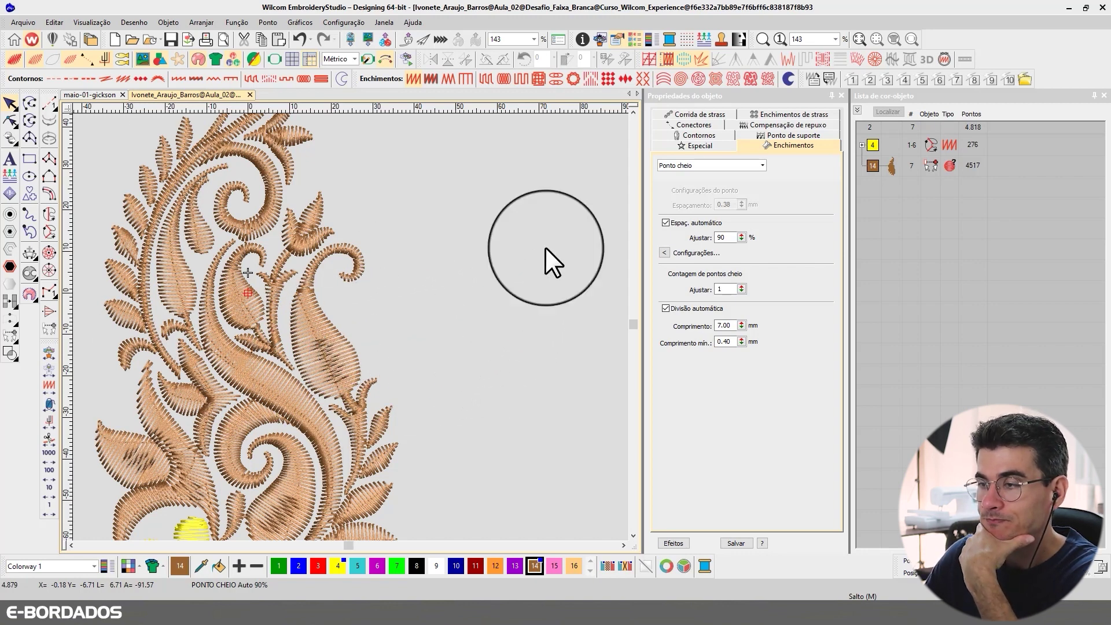
{"action": "left_click", "coordinate": [635, 111]}
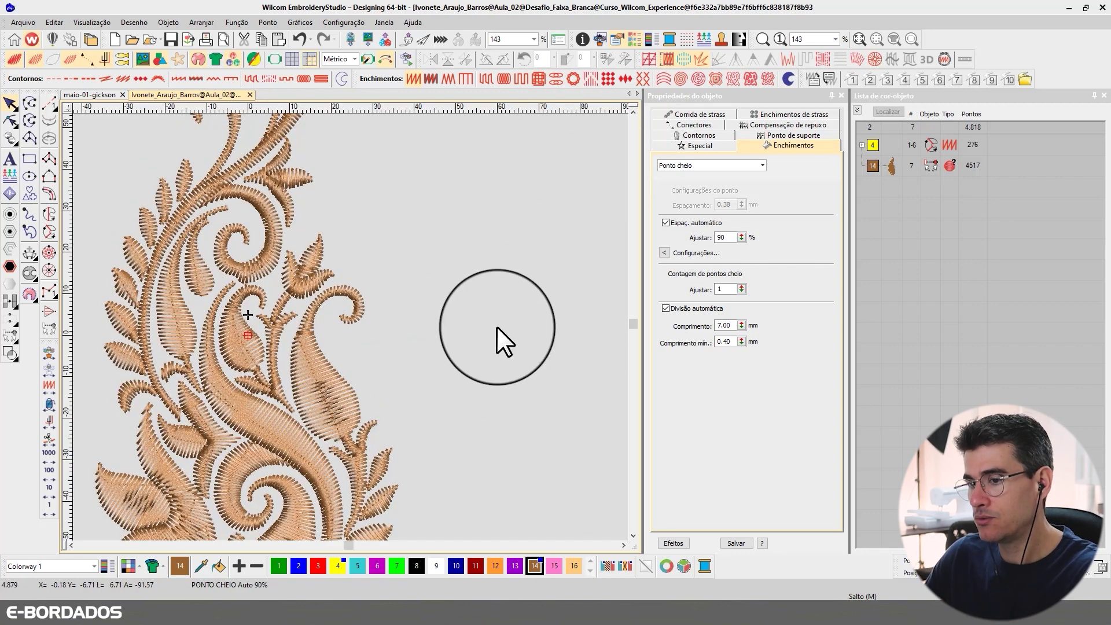
{"action": "left_click", "coordinate": [633, 535]}
{"action": "left_click", "coordinate": [632, 535]}
{"action": "left_click", "coordinate": [633, 535]}
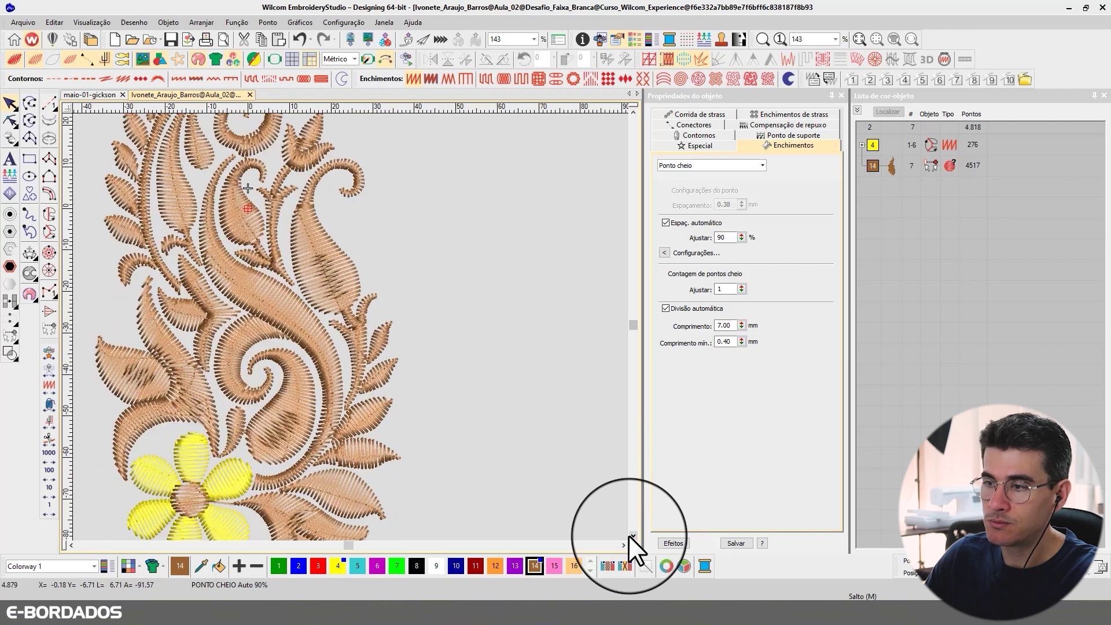
{"action": "left_click", "coordinate": [632, 535]}
Try to reshape the stitch angles of the left leaf inside the branched brown object, viewed as stitch lines
{"action": "left_click", "coordinate": [175, 310]}
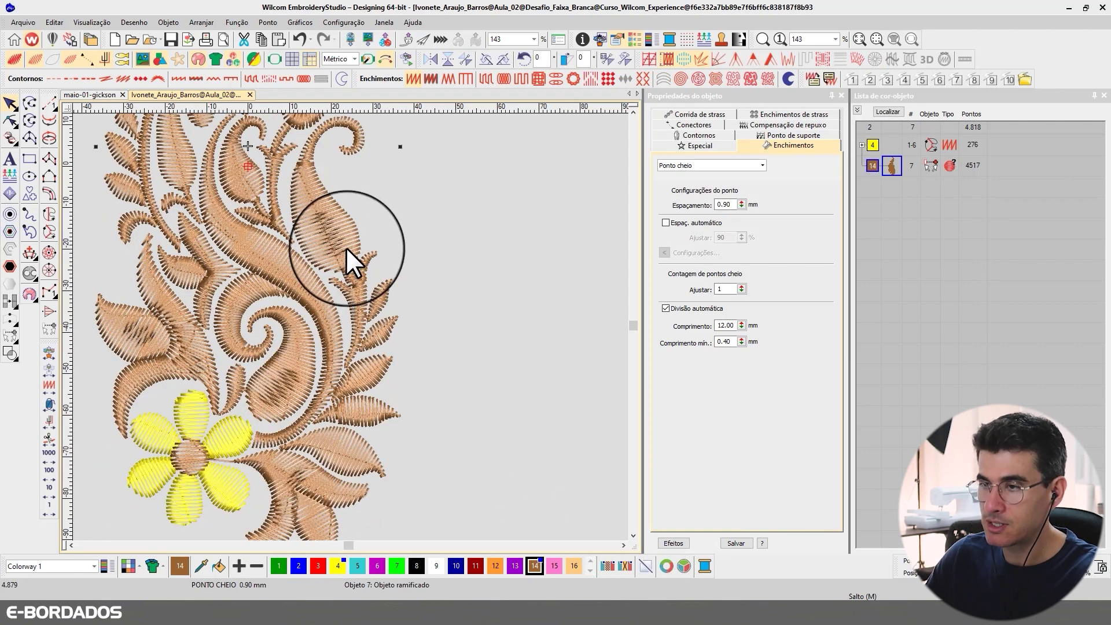
{"action": "key", "text": "t"}
{"action": "left_click", "coordinate": [9, 120]}
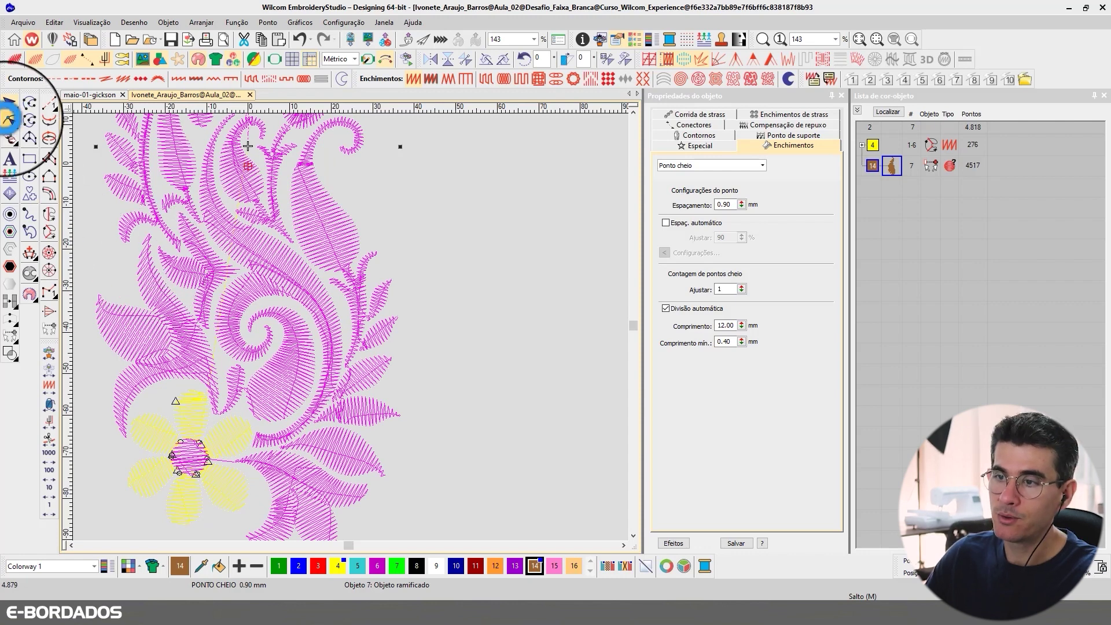
{"action": "left_click", "coordinate": [155, 261]}
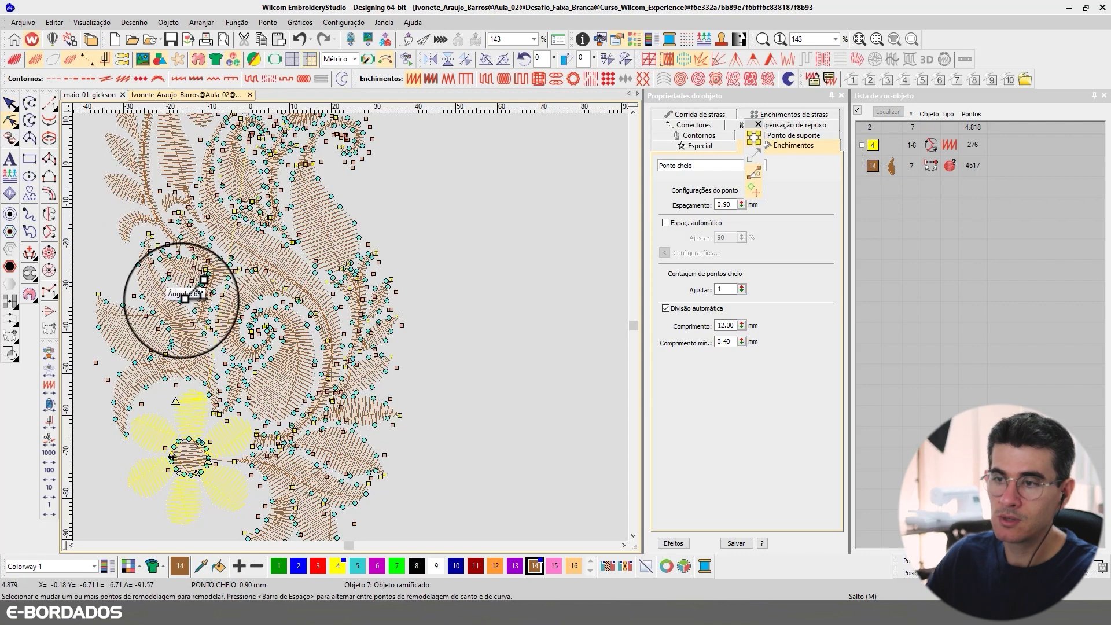
{"action": "left_click", "coordinate": [133, 241]}
{"action": "left_click", "coordinate": [10, 121]}
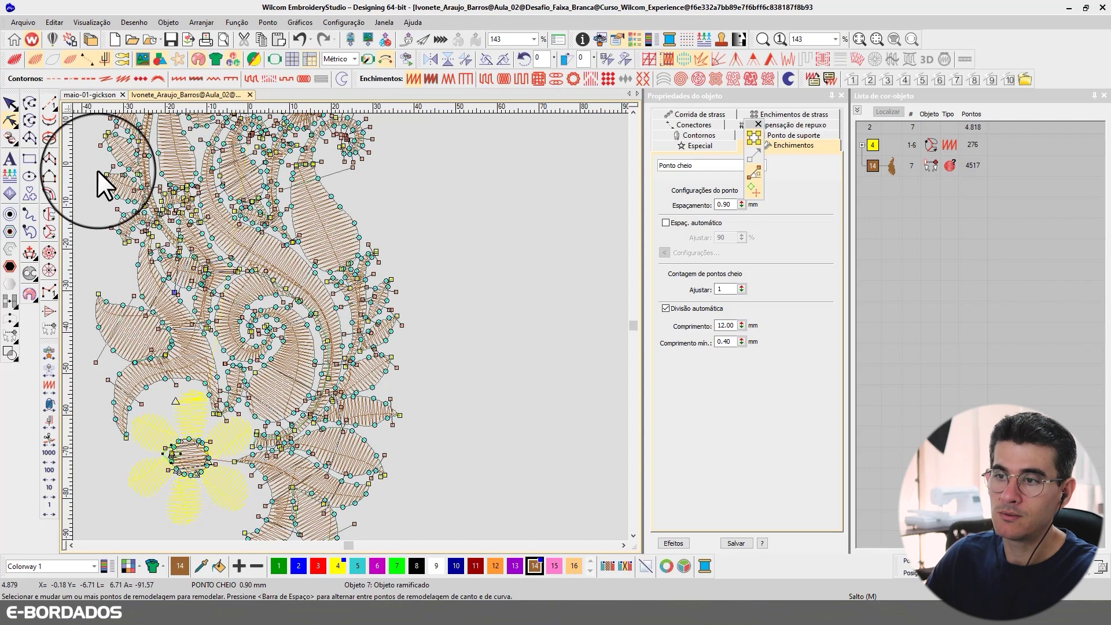
{"action": "left_click", "coordinate": [99, 173]}
{"action": "left_click", "coordinate": [165, 278]}
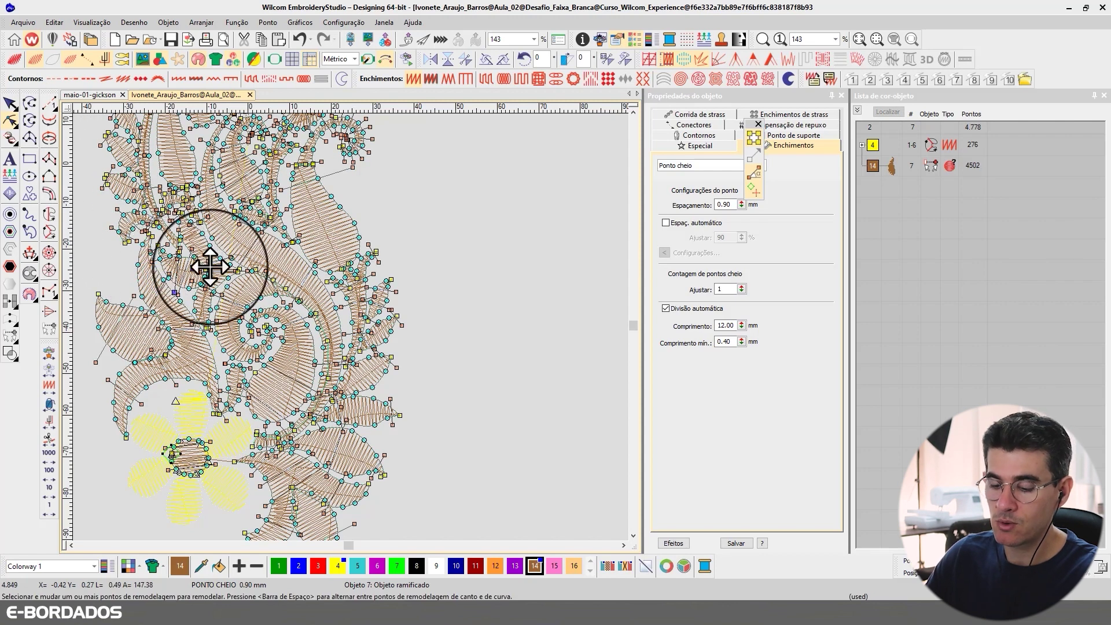
{"action": "left_click", "coordinate": [10, 103]}
{"action": "left_click", "coordinate": [11, 102]}
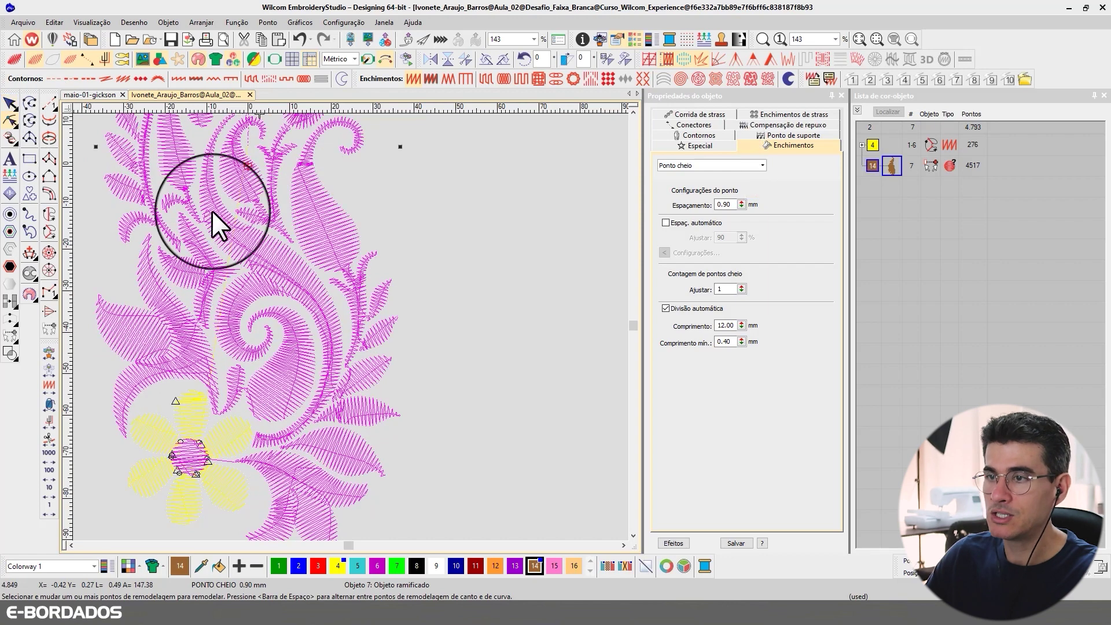
Break the branched brown object apart and select the forked leaf above the flower, with realistic rendering on
{"action": "right_click", "coordinate": [890, 164]}
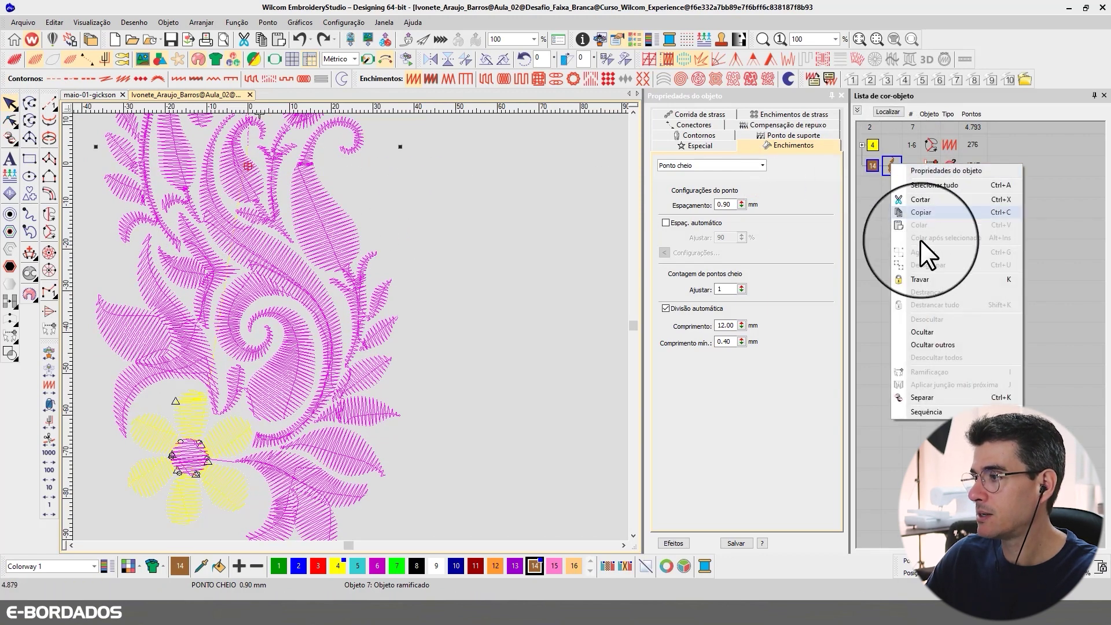
{"action": "left_click", "coordinate": [924, 396]}
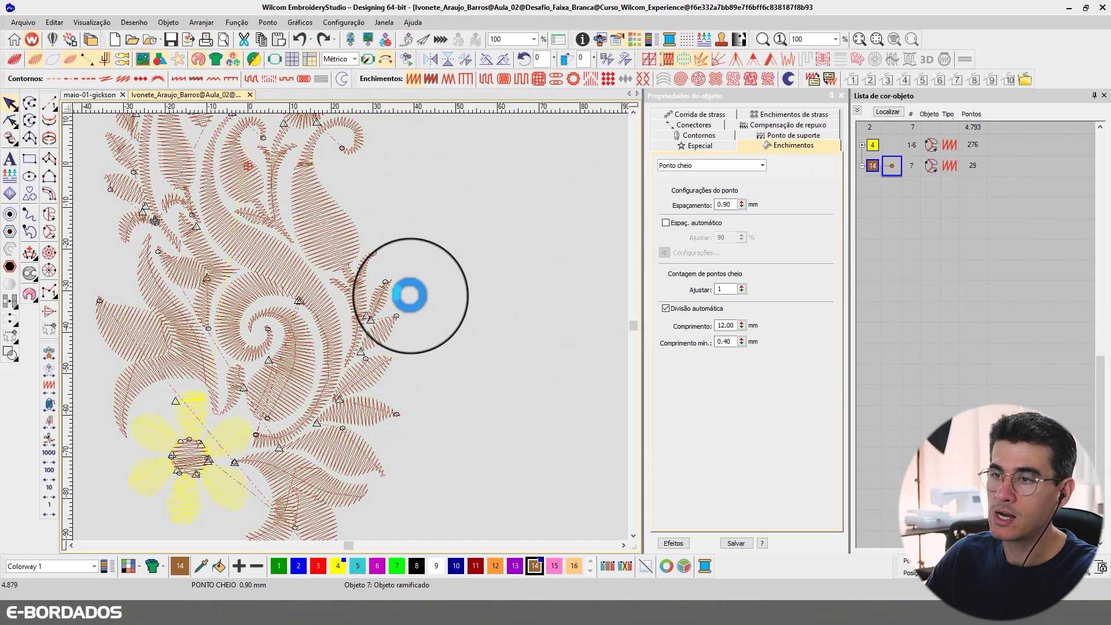
{"action": "left_click", "coordinate": [234, 293]}
{"action": "left_click", "coordinate": [134, 329]}
{"action": "left_click", "coordinate": [171, 315]}
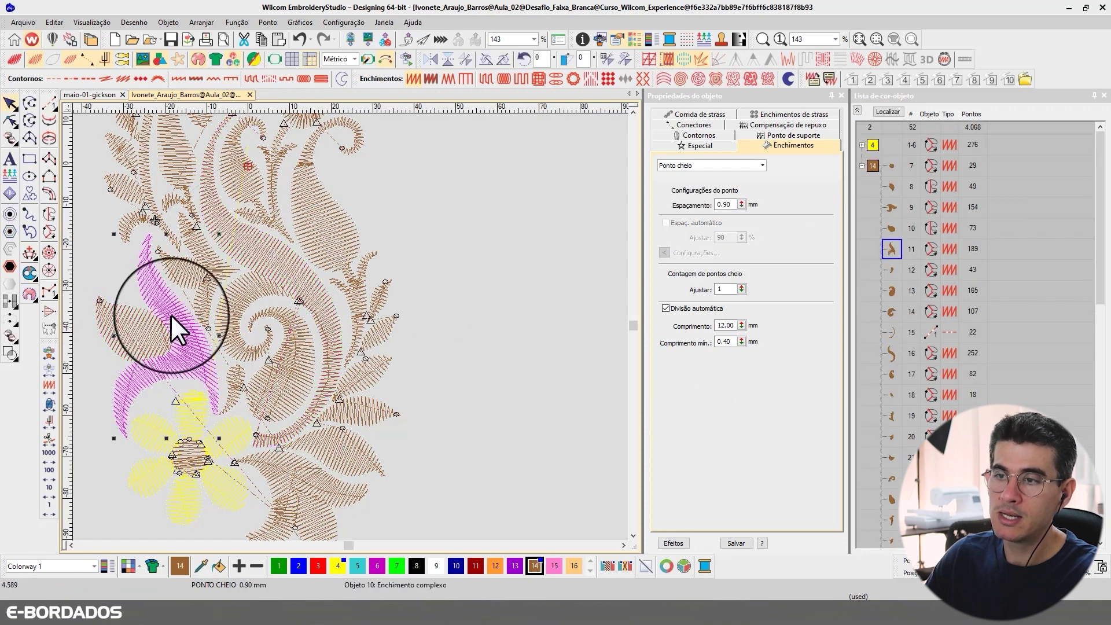
{"action": "key", "text": "t"}
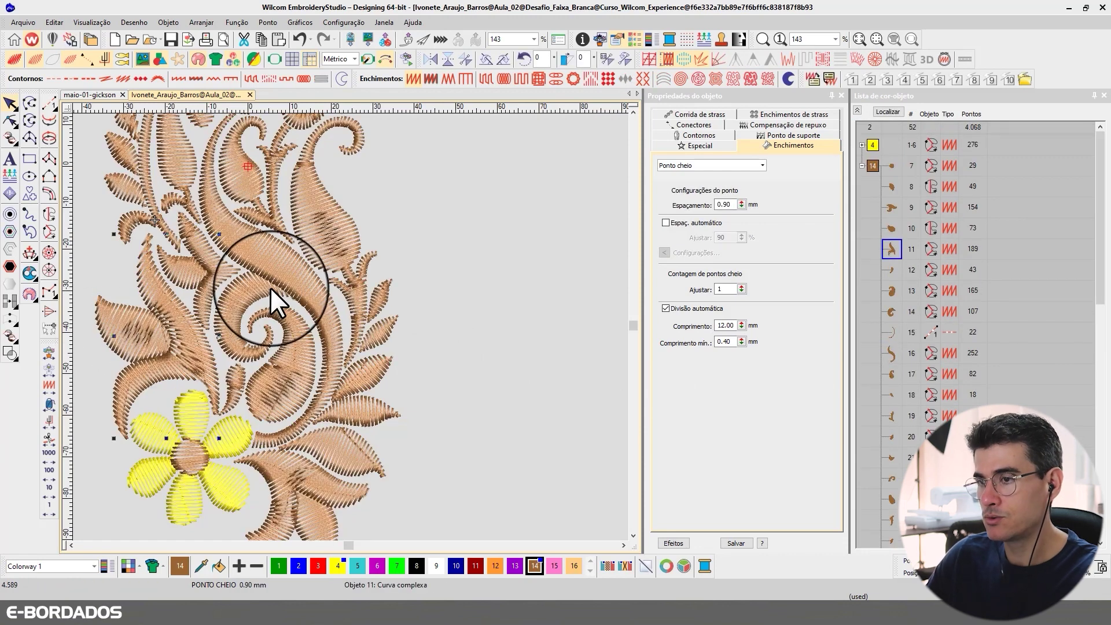
Isolate the forked leaf and adjust its stitch angle lines along the upper stem and the lower curved branch
{"action": "left_click", "coordinate": [10, 120]}
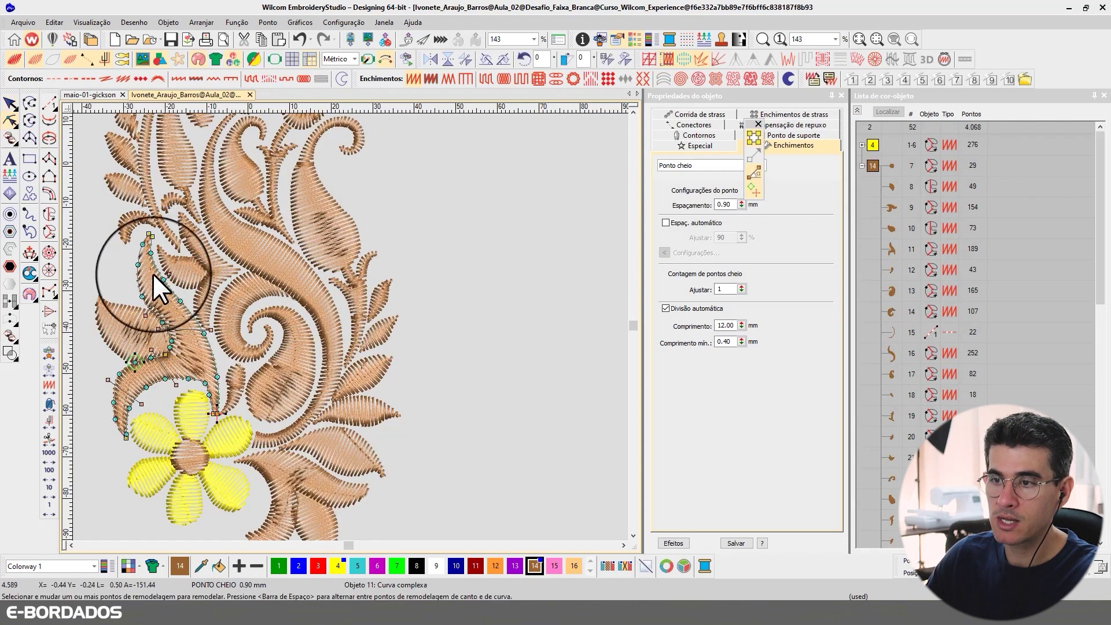
{"action": "scroll", "coordinate": [152, 273], "scroll_direction": "up", "scroll_amount": 3}
{"action": "key", "text": "shift+h"}
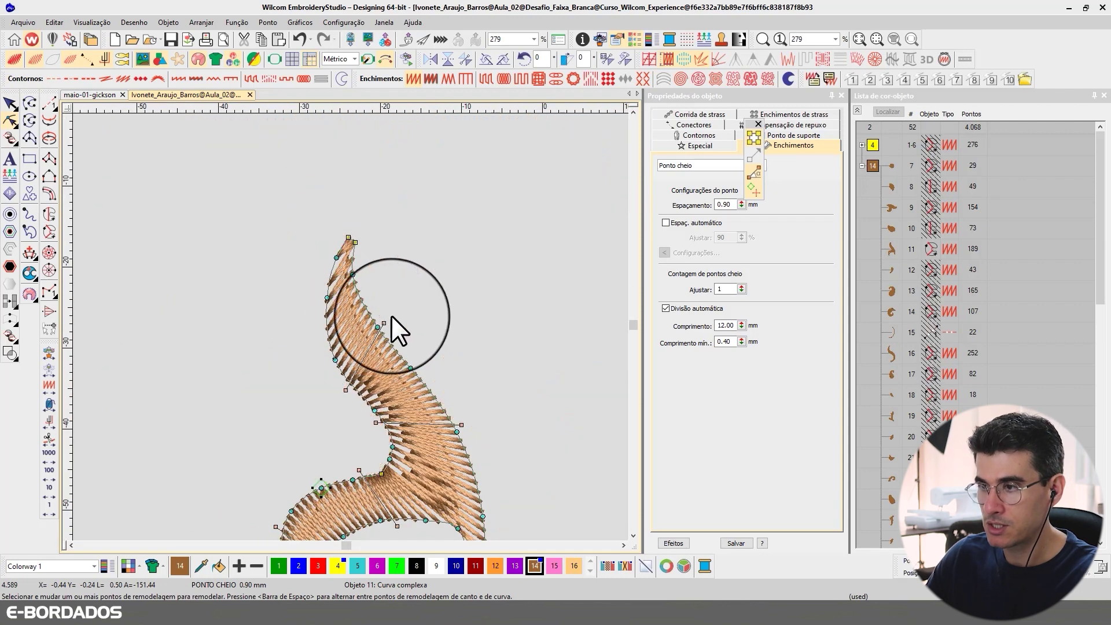
{"action": "mouse_move", "coordinate": [390, 319]}
{"action": "left_mouse_down"}
{"action": "mouse_move", "coordinate": [392, 300]}
{"action": "mouse_move", "coordinate": [440, 342]}
{"action": "left_mouse_up"}
{"action": "scroll", "coordinate": [352, 334], "scroll_direction": "down", "scroll_amount": 2}
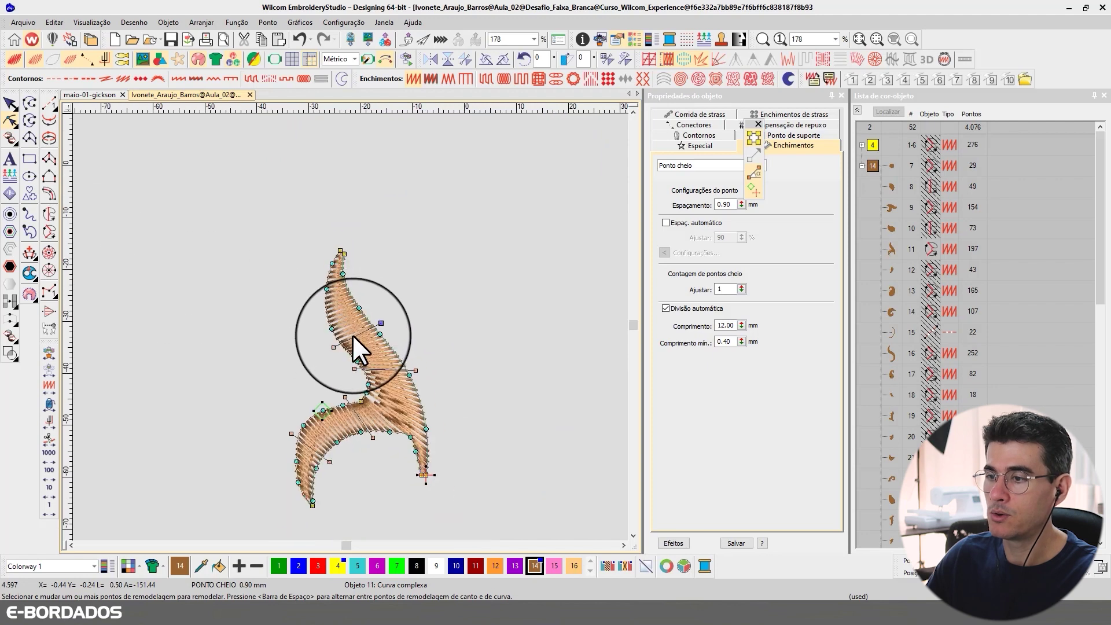
{"action": "left_click_drag", "start_coordinate": [329, 461], "coordinate": [335, 455]}
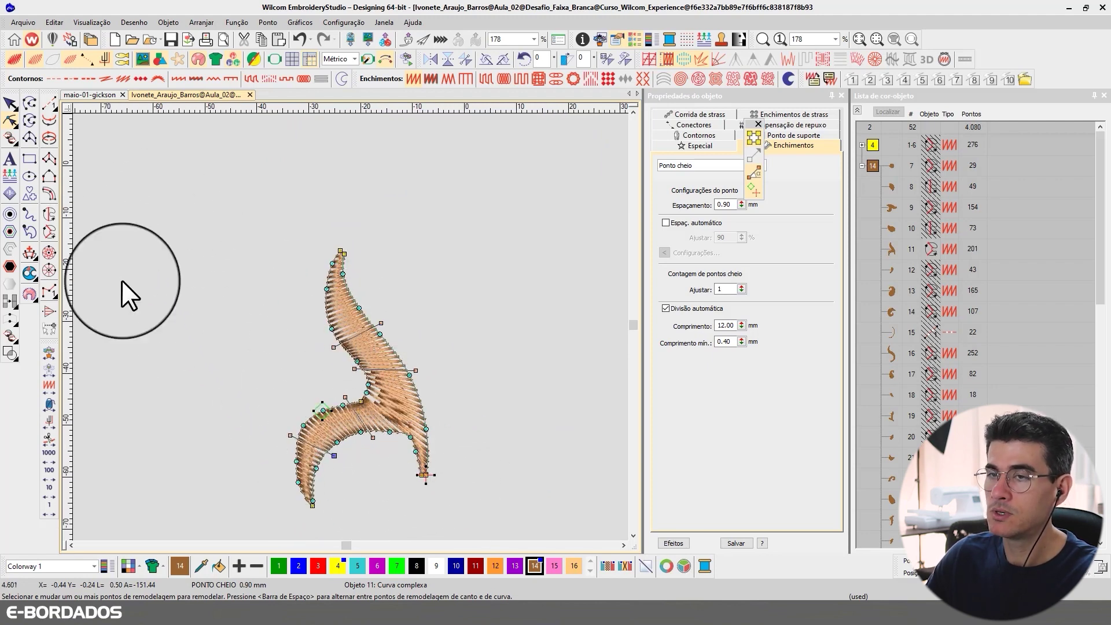
{"action": "left_click", "coordinate": [10, 103]}
{"action": "left_click", "coordinate": [298, 259]}
{"action": "left_click", "coordinate": [353, 354]}
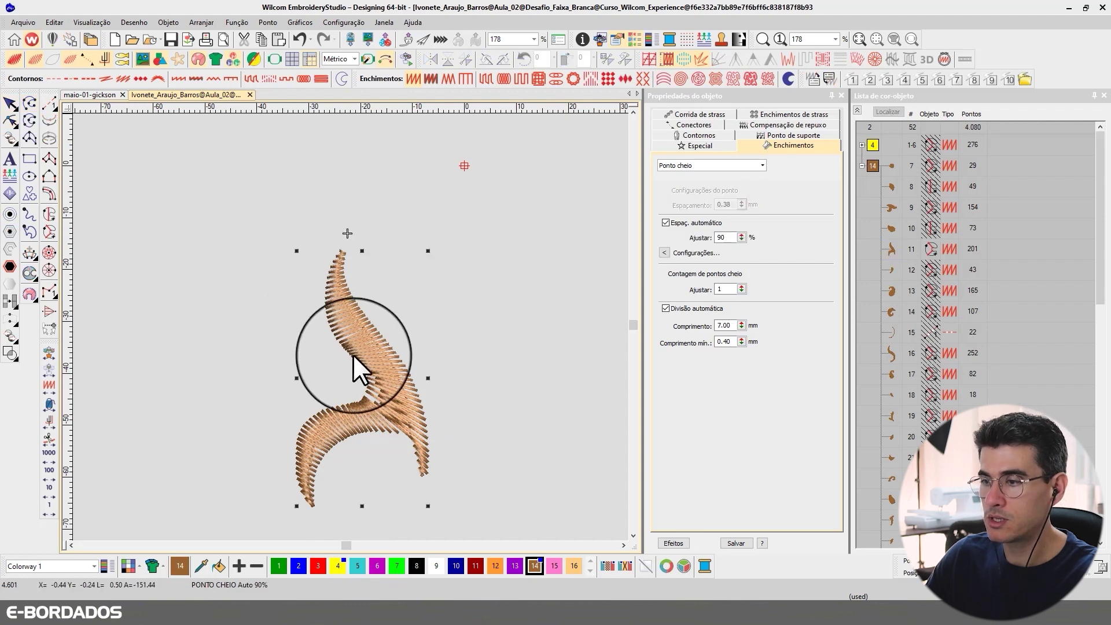
Adjust the forked leaf's stitch angle at the inner corner where the lower branch joins the stem
{"action": "scroll", "coordinate": [350, 325], "scroll_direction": "up", "scroll_amount": 2}
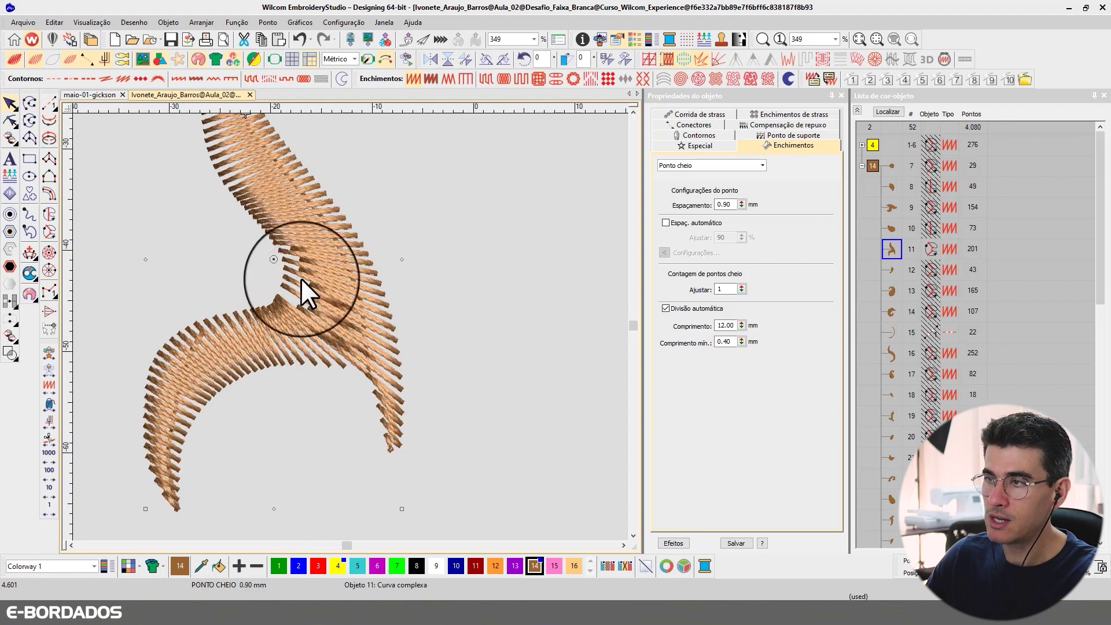
{"action": "left_click", "coordinate": [10, 120]}
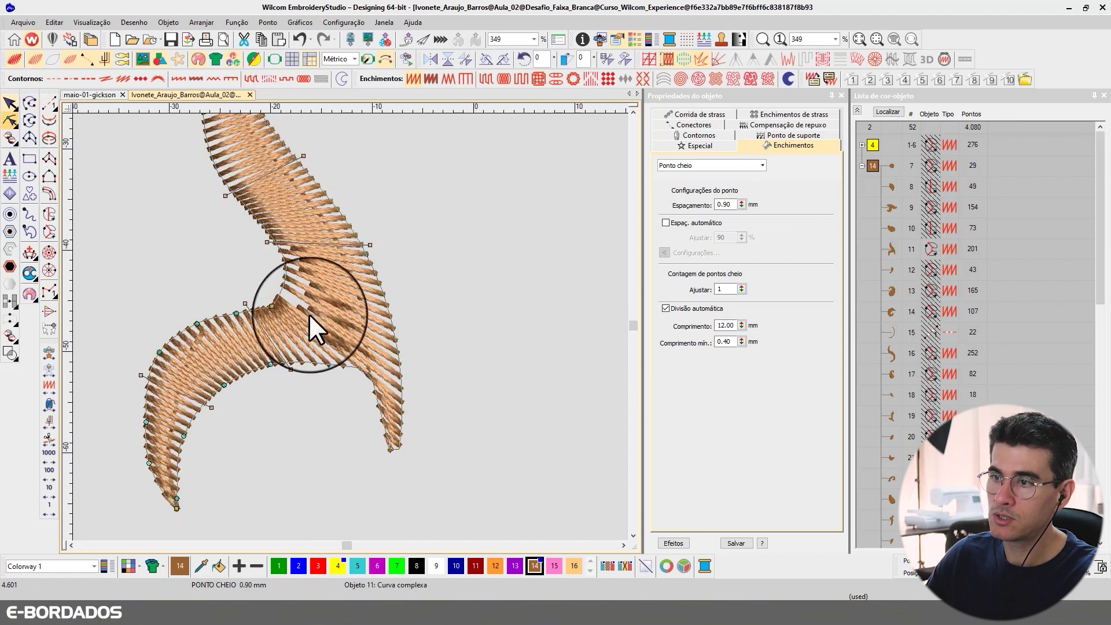
{"action": "left_click_drag", "start_coordinate": [273, 309], "coordinate": [268, 304]}
{"action": "left_click", "coordinate": [13, 104]}
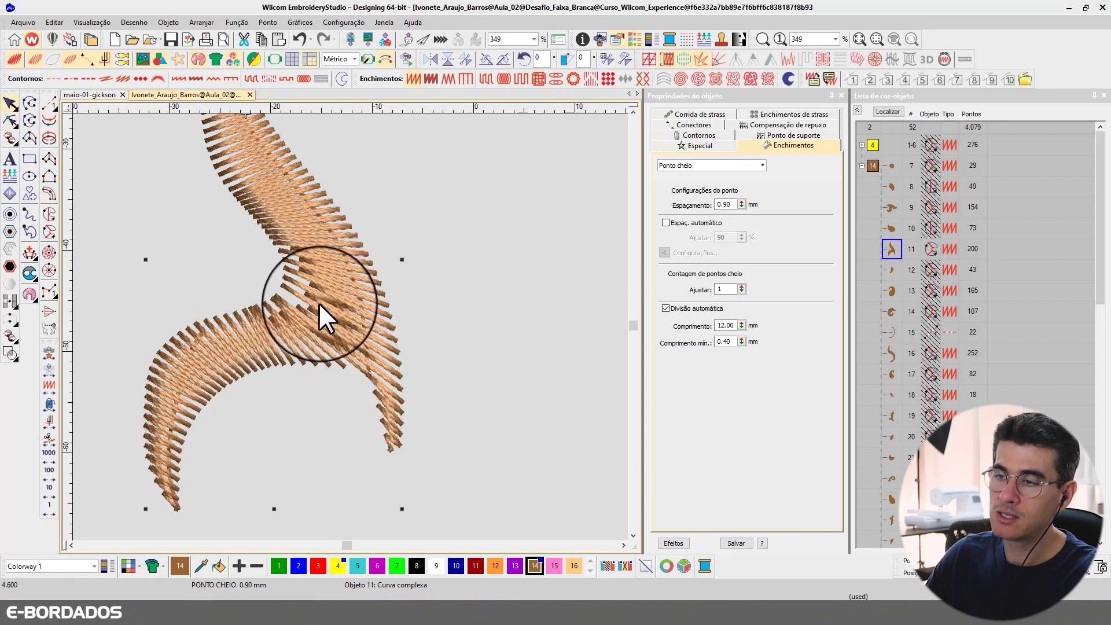
Adjust the forked leaf's stitch angles at the branch junction, turning the line across the stem to about 170°, and deselect the leaf
{"action": "scroll", "coordinate": [394, 356], "scroll_direction": "down", "scroll_amount": 2}
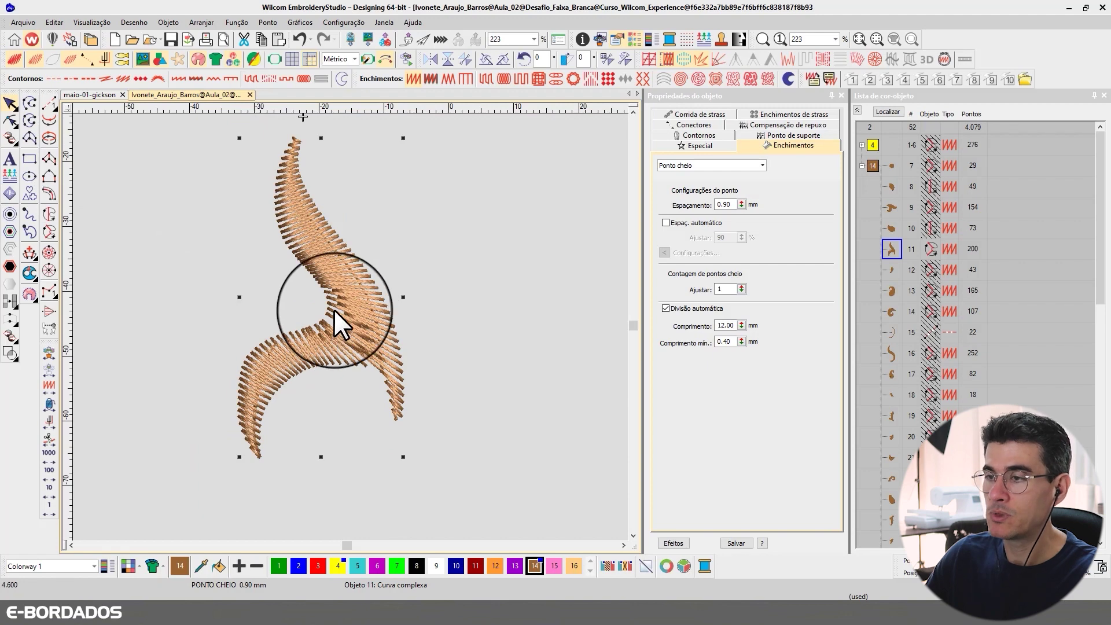
{"action": "left_click", "coordinate": [10, 120]}
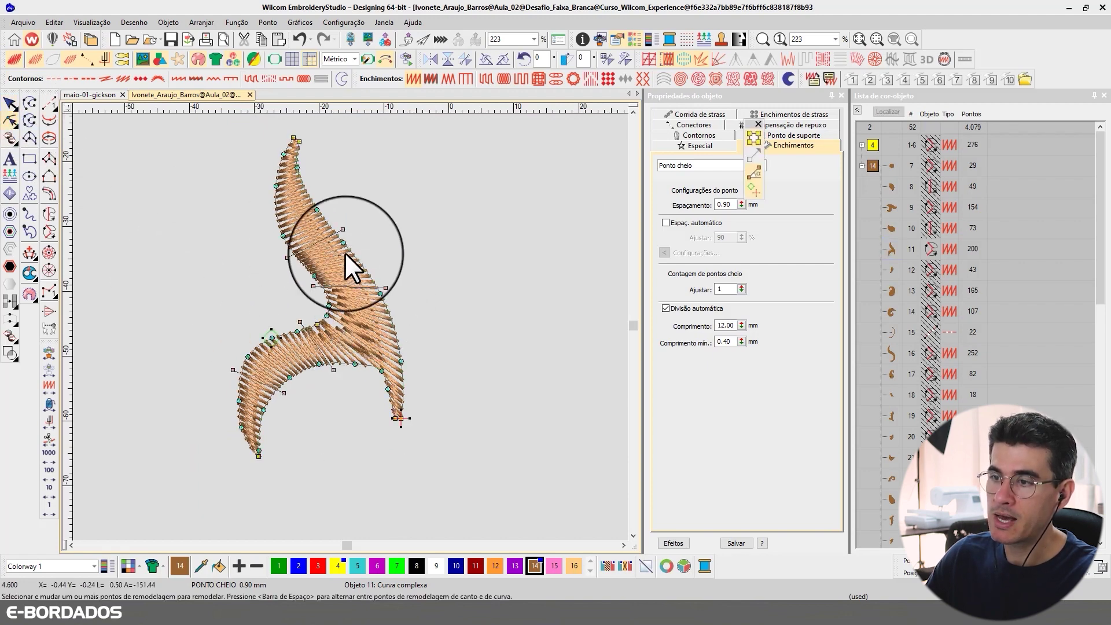
{"action": "mouse_move", "coordinate": [339, 368]}
{"action": "left_mouse_down"}
{"action": "mouse_move", "coordinate": [373, 388]}
{"action": "mouse_move", "coordinate": [356, 367]}
{"action": "left_mouse_up"}
{"action": "left_click_drag", "start_coordinate": [303, 327], "coordinate": [389, 294]}
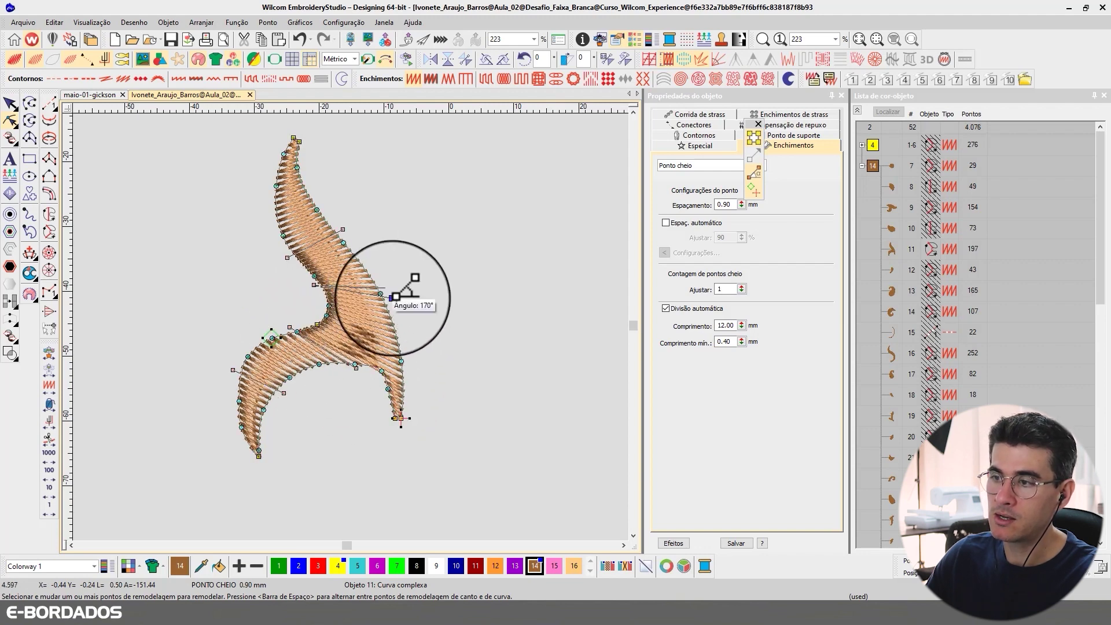
{"action": "left_click_drag", "start_coordinate": [347, 373], "coordinate": [291, 323]}
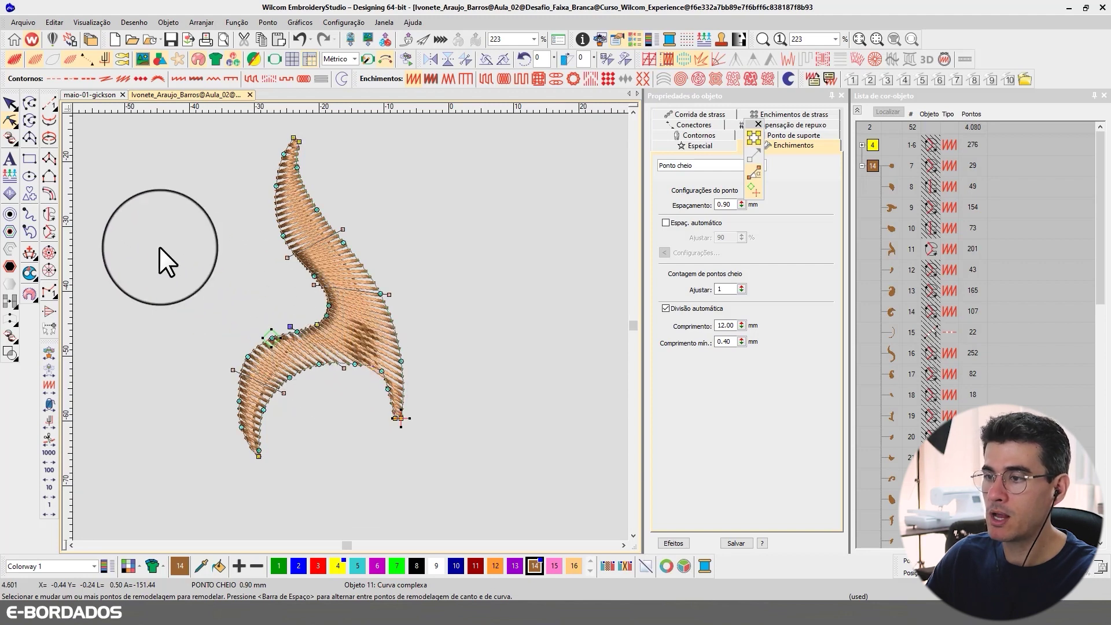
{"action": "left_click", "coordinate": [10, 103]}
{"action": "left_click", "coordinate": [452, 267]}
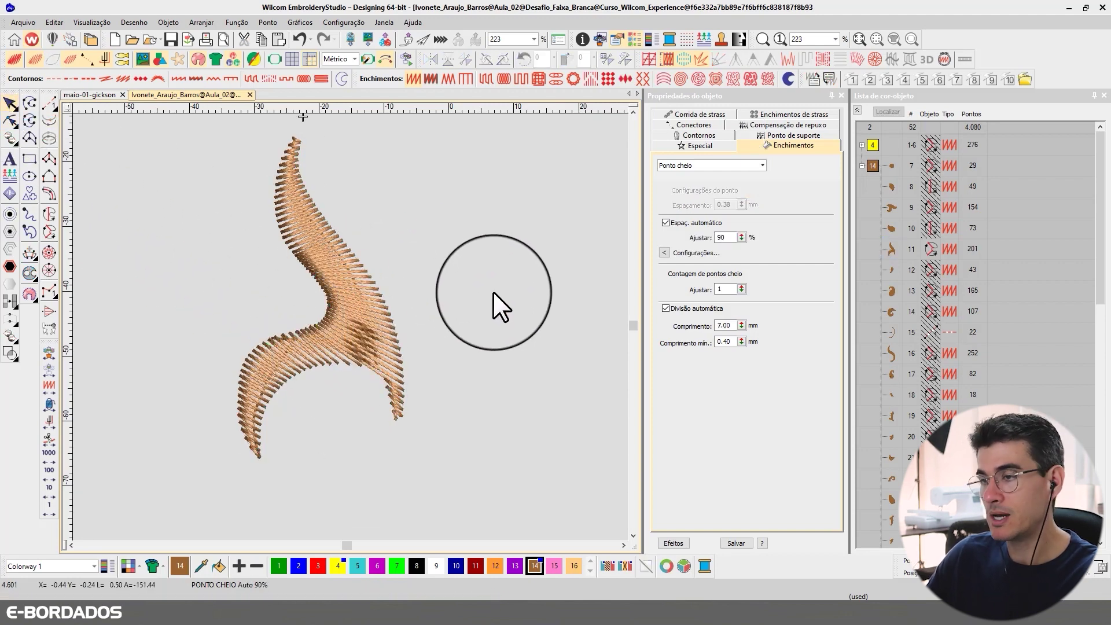
Show the hidden objects again and join all brown colour 14 objects into one branched object with new entry and exit points
{"action": "scroll", "coordinate": [481, 275], "scroll_direction": "down", "scroll_amount": 2}
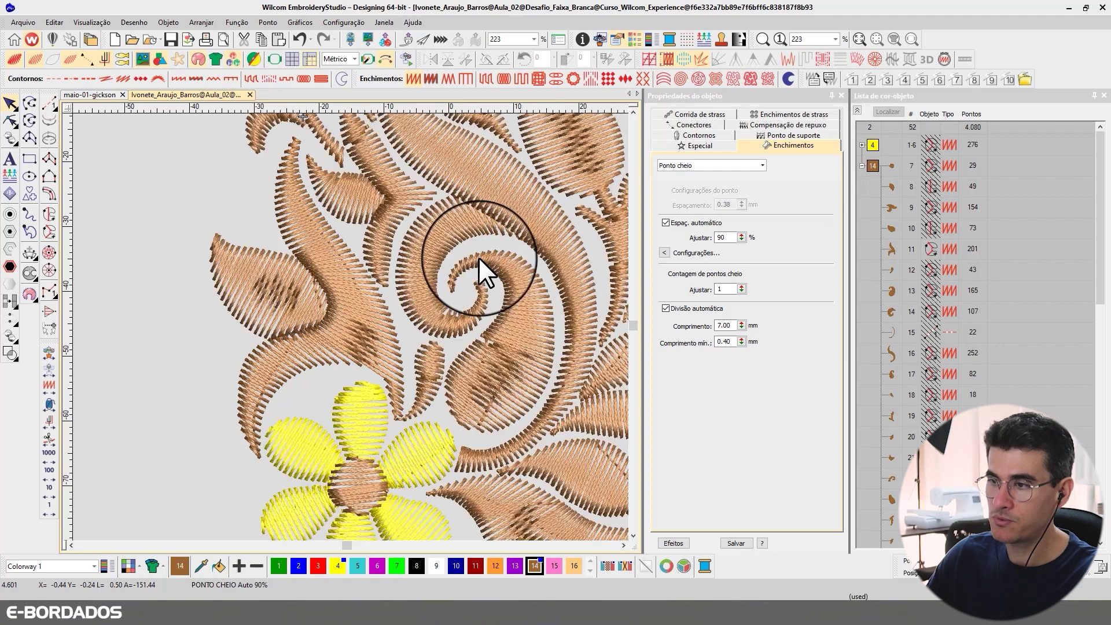
{"action": "scroll", "coordinate": [351, 328], "scroll_direction": "down", "scroll_amount": 1}
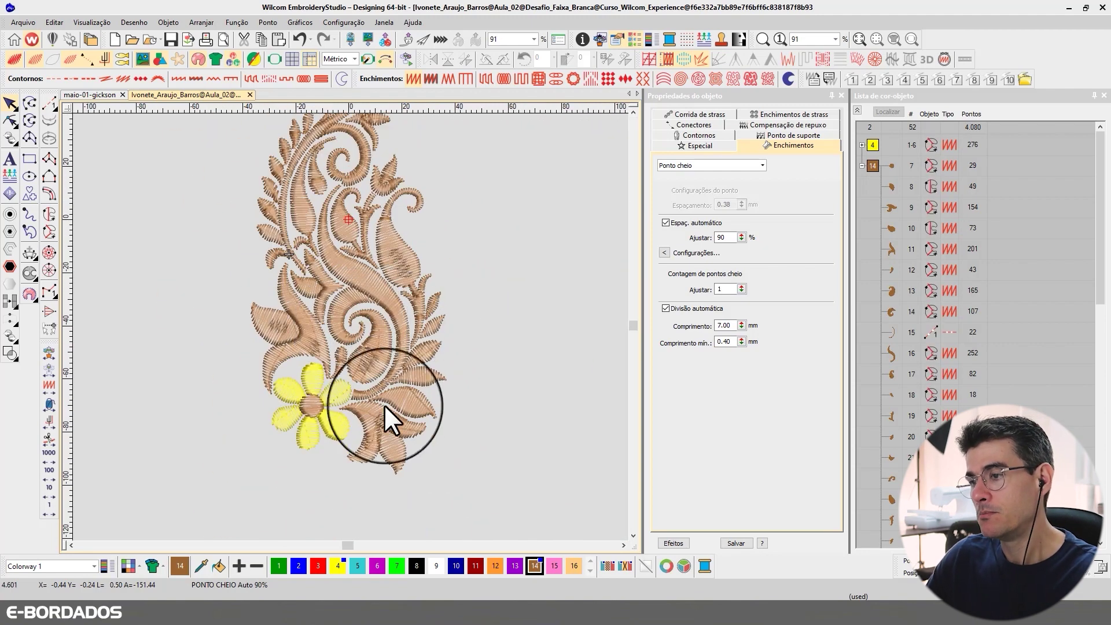
{"action": "scroll", "coordinate": [354, 331], "scroll_direction": "up", "scroll_amount": 2}
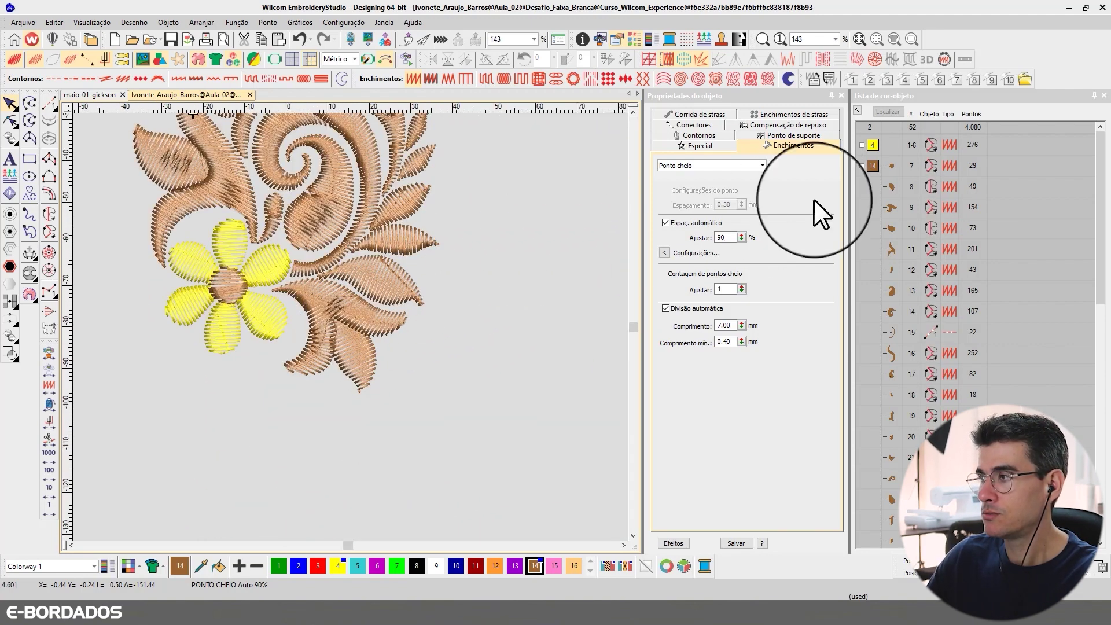
{"action": "left_click", "coordinate": [857, 110]}
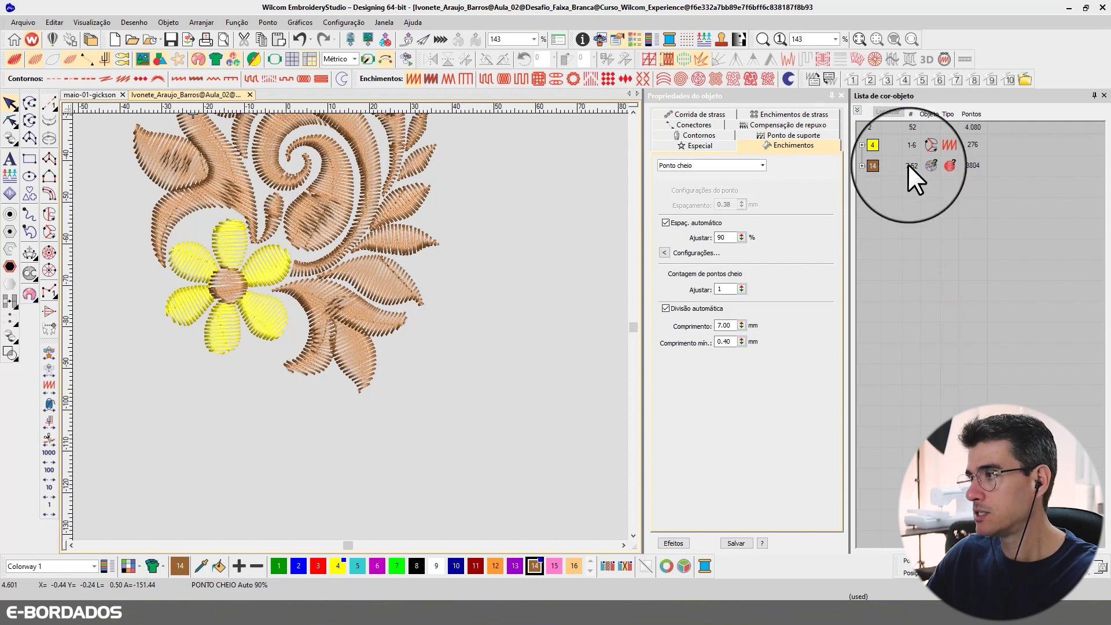
{"action": "double_click", "coordinate": [872, 165]}
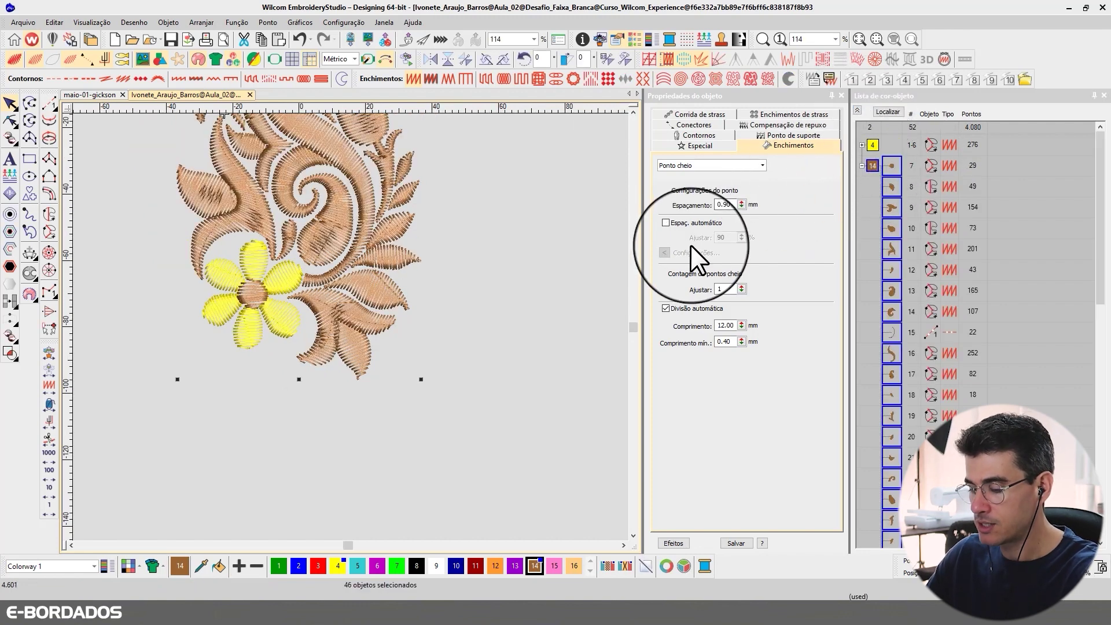
{"action": "right_click", "coordinate": [891, 167]}
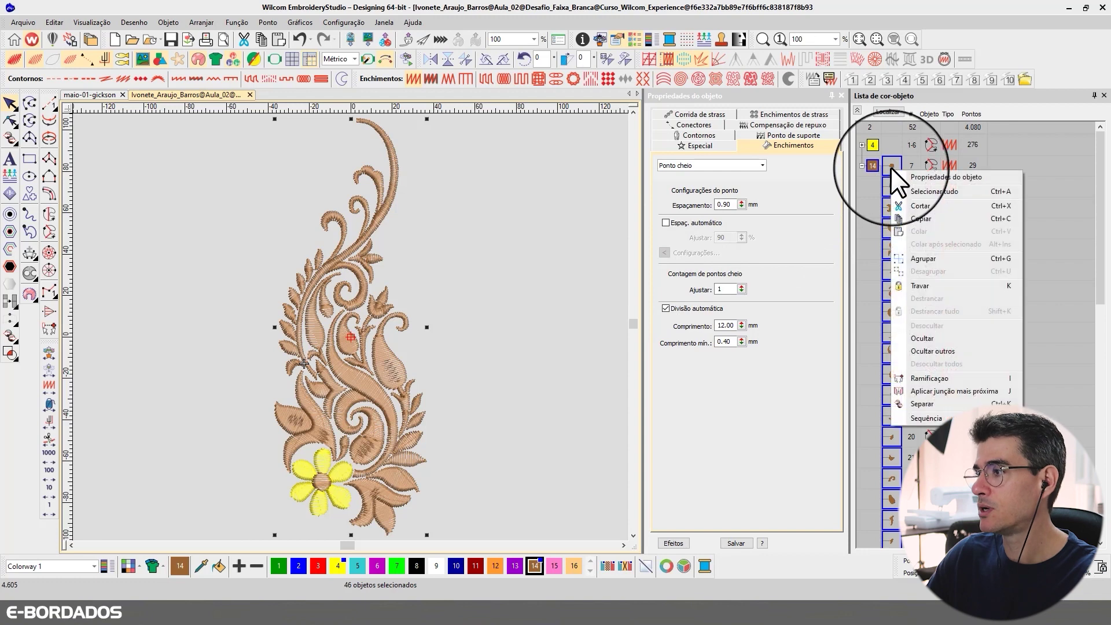
{"action": "left_click", "coordinate": [931, 379]}
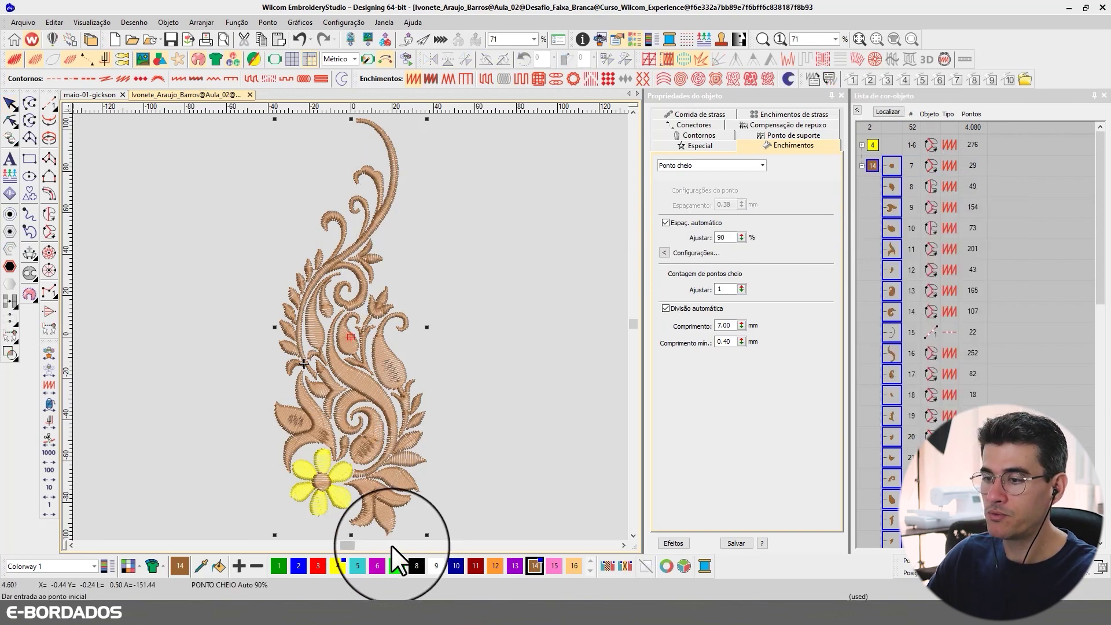
{"action": "scroll", "coordinate": [345, 192], "scroll_direction": "up", "scroll_amount": 3}
{"action": "left_click", "coordinate": [486, 376]}
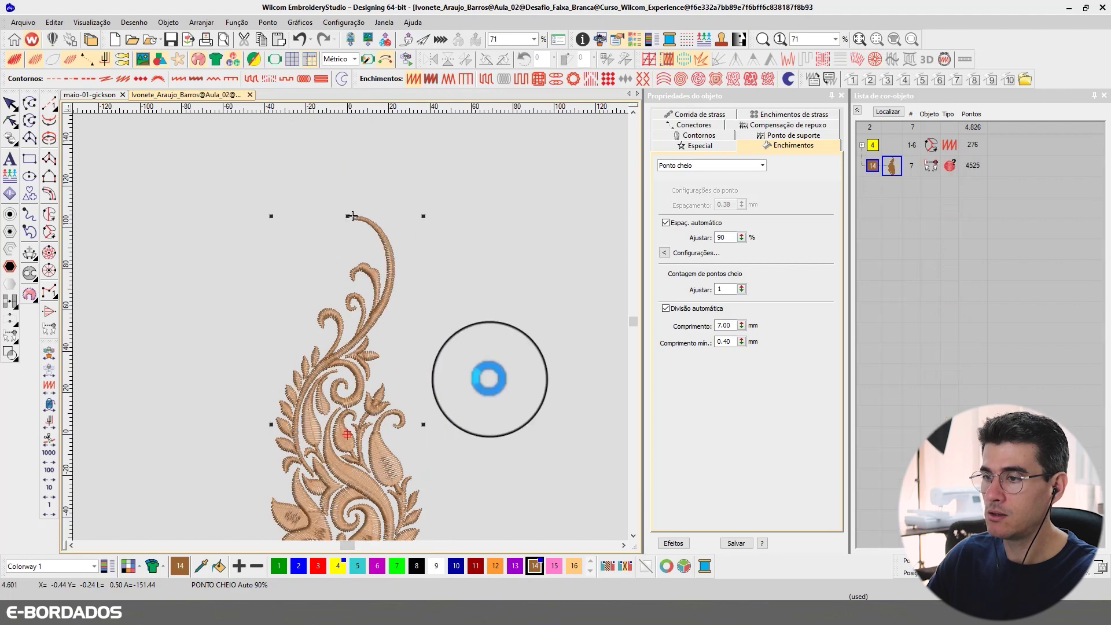
{"action": "left_click", "coordinate": [633, 535]}
{"action": "left_click", "coordinate": [577, 505]}
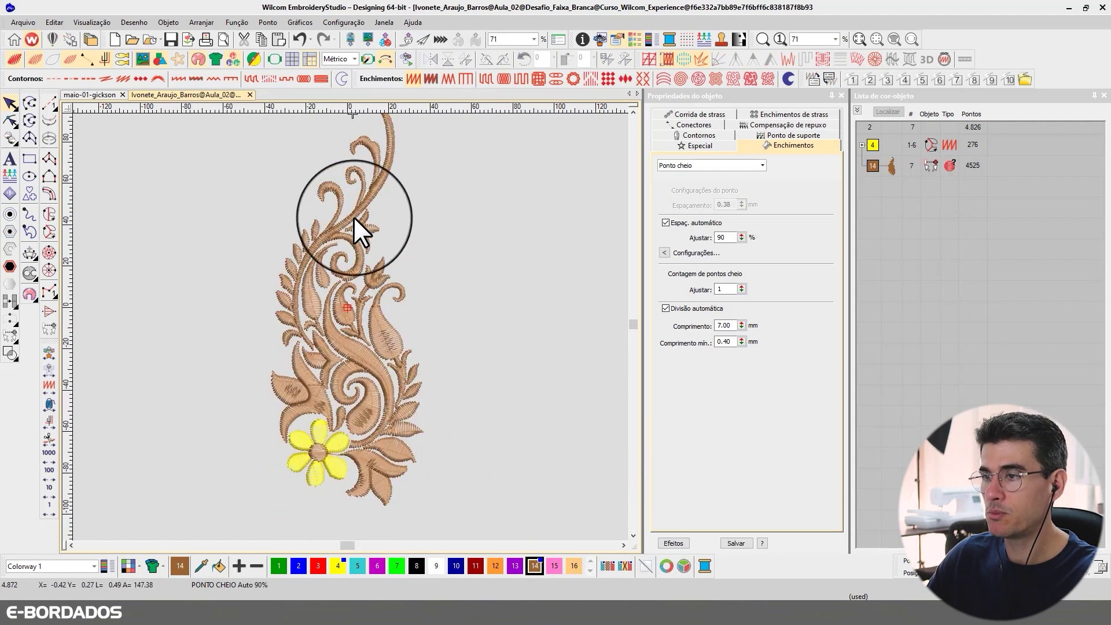
{"action": "scroll", "coordinate": [350, 246], "scroll_direction": "up", "scroll_amount": 4}
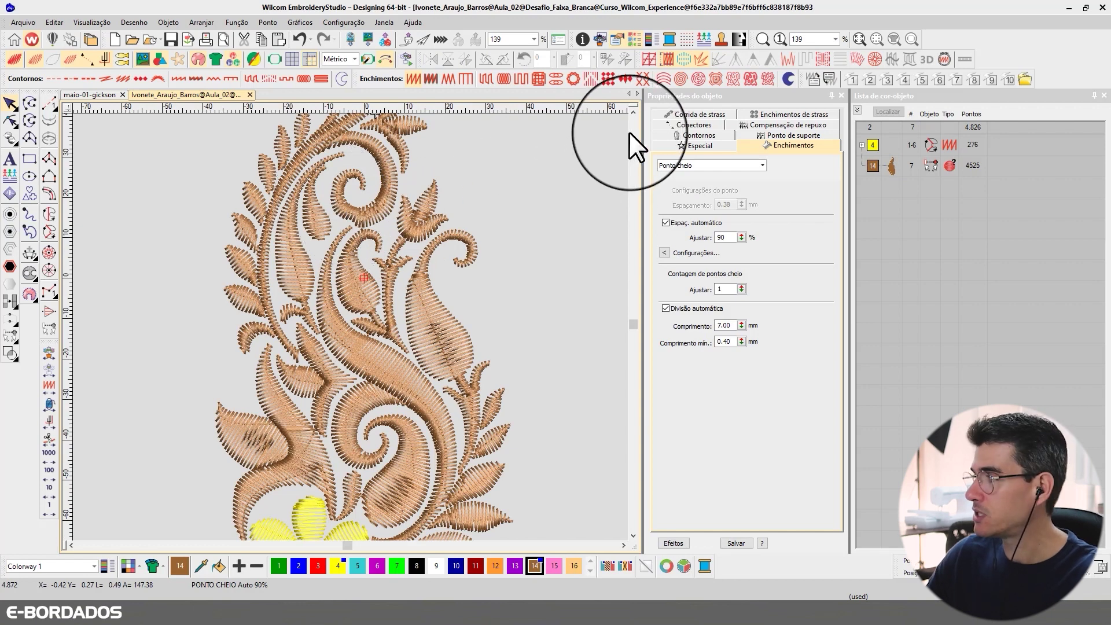
{"action": "left_click", "coordinate": [633, 112]}
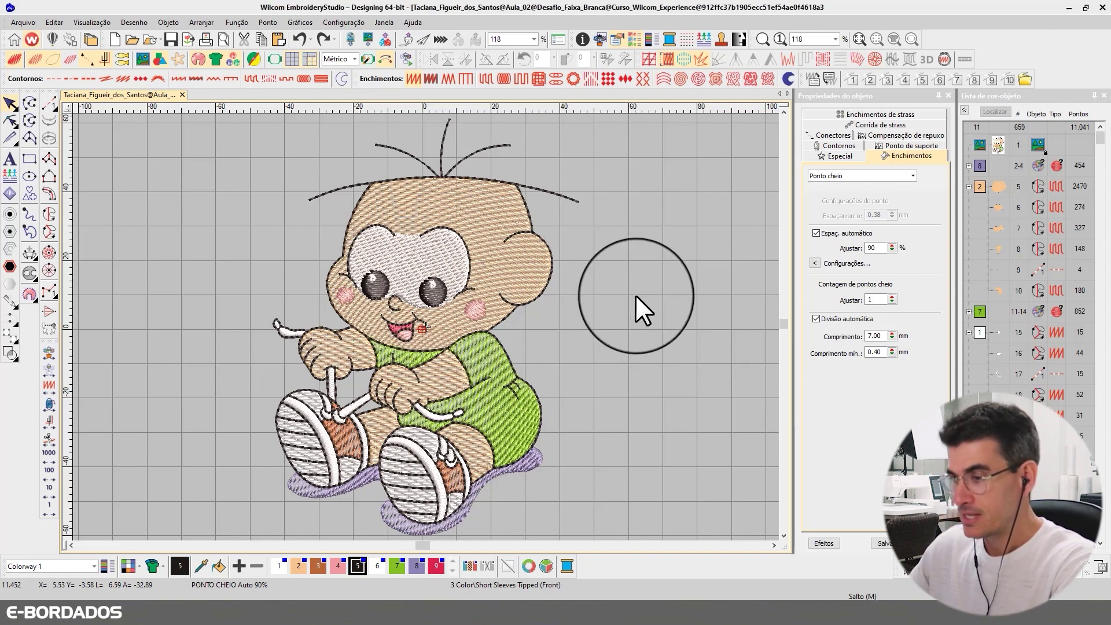
Collapse the baby design's object list to its colour groups to review the colour sequence
{"action": "left_click", "coordinate": [964, 110]}
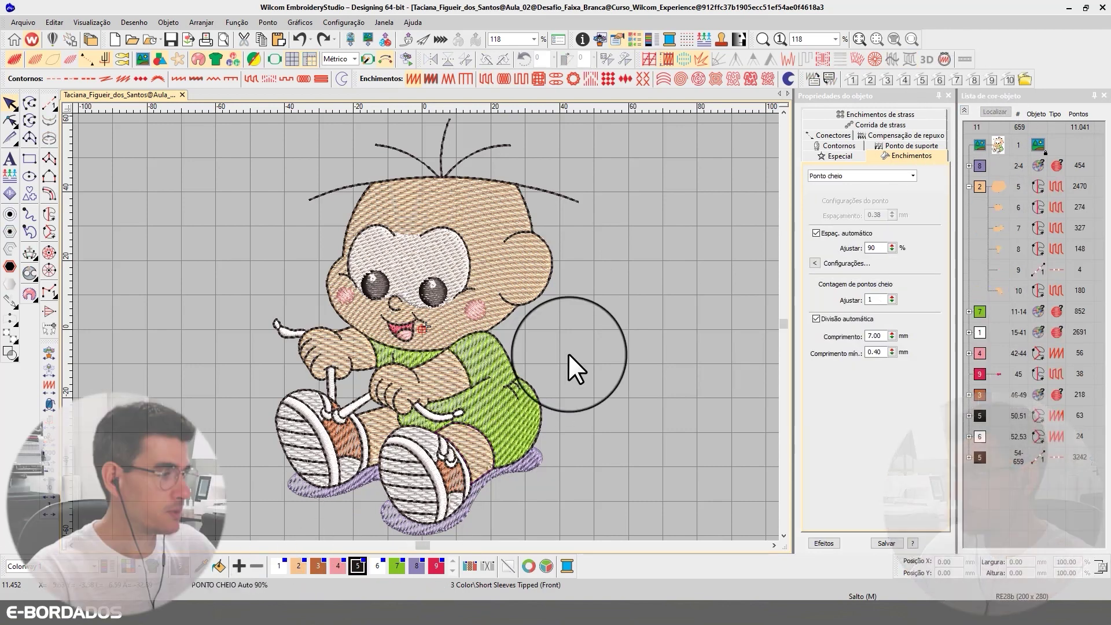
{"action": "key", "text": "ctrl+a"}
{"action": "left_click", "coordinate": [627, 286]}
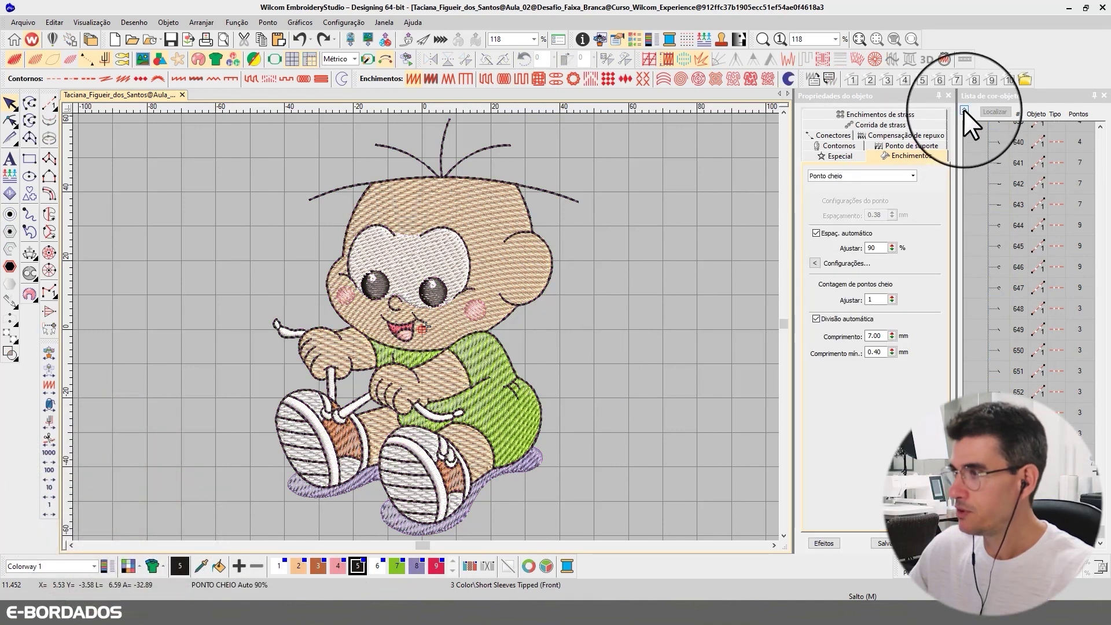
{"action": "left_click", "coordinate": [964, 110]}
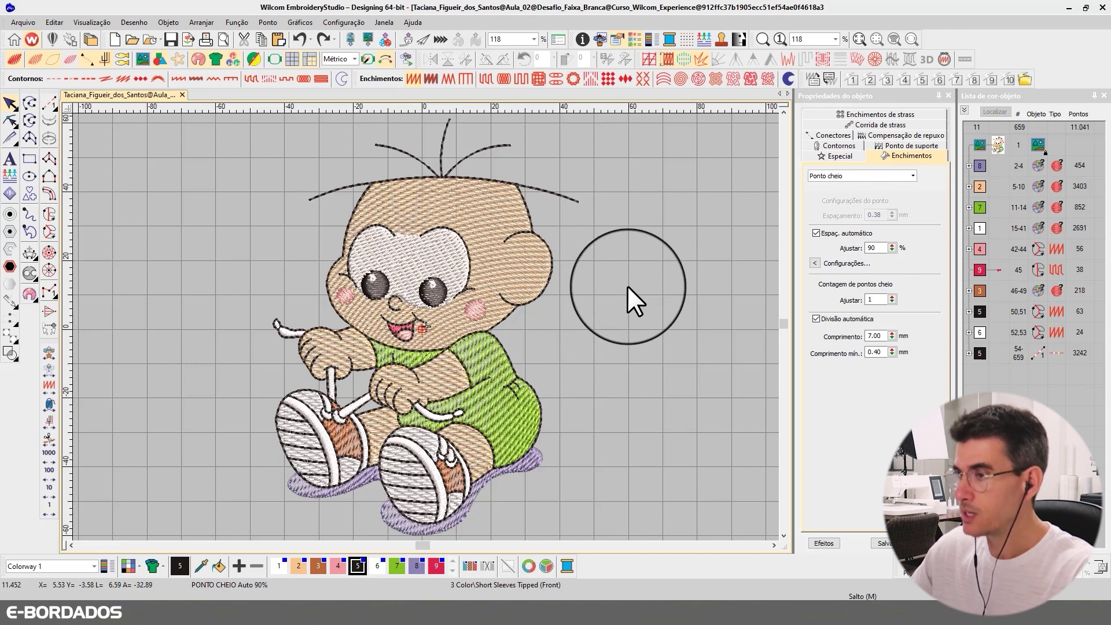
Play the baby design's stitch-out simulation, slow it to 15180 s/m, and leave the simulation at the end
{"action": "key", "text": "shift+r"}
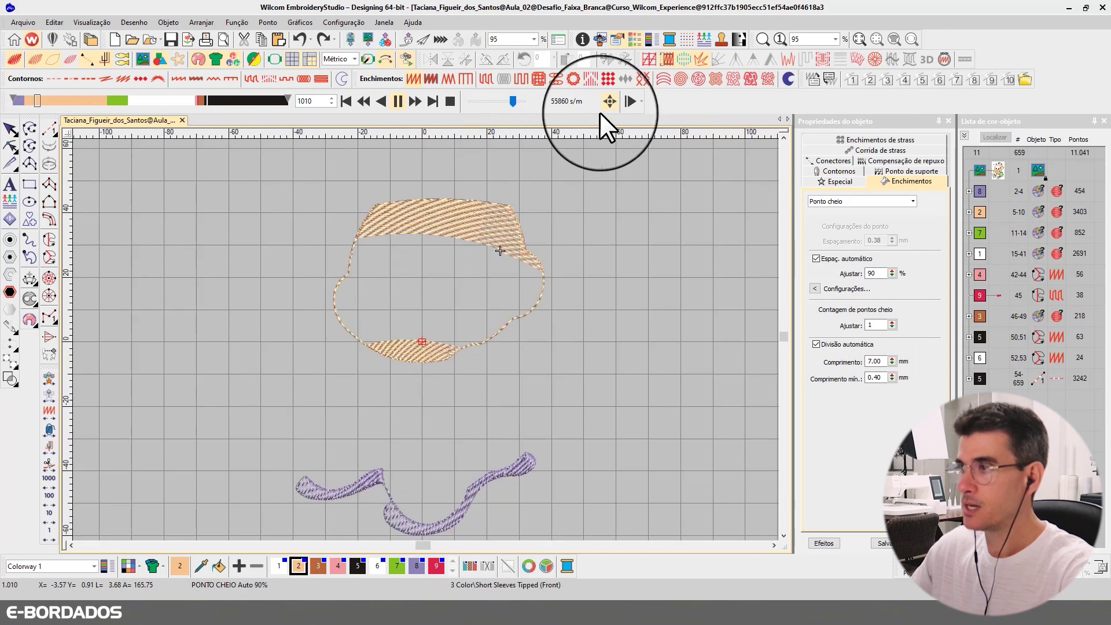
{"action": "mouse_move", "coordinate": [513, 101]}
{"action": "left_mouse_down"}
{"action": "mouse_move", "coordinate": [496, 101]}
{"action": "mouse_move", "coordinate": [505, 99]}
{"action": "left_mouse_up"}
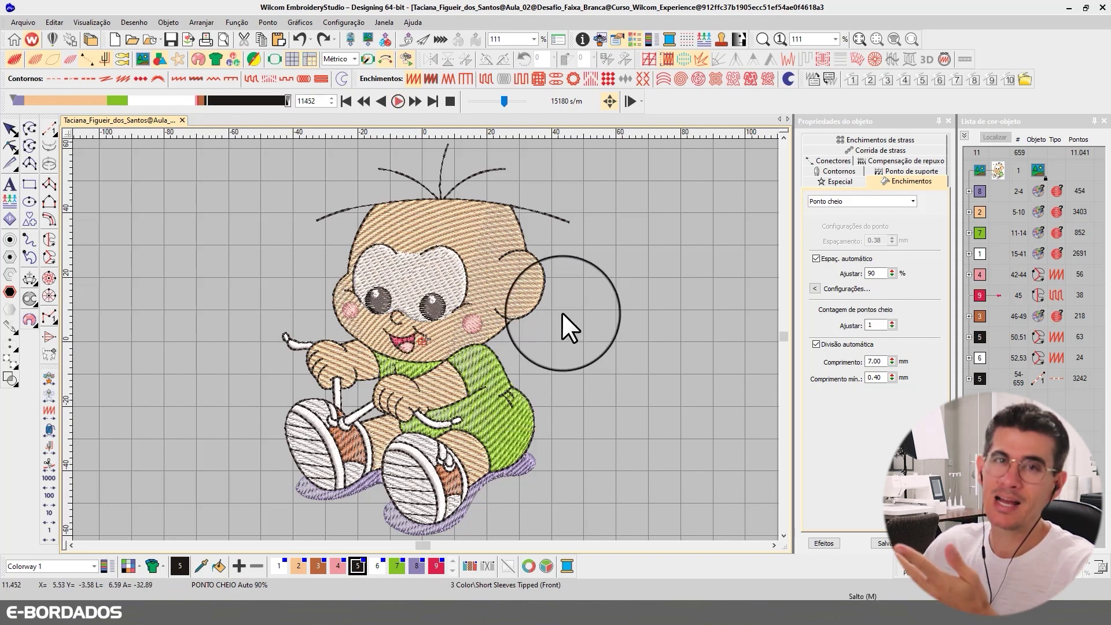
{"action": "left_click", "coordinate": [9, 127]}
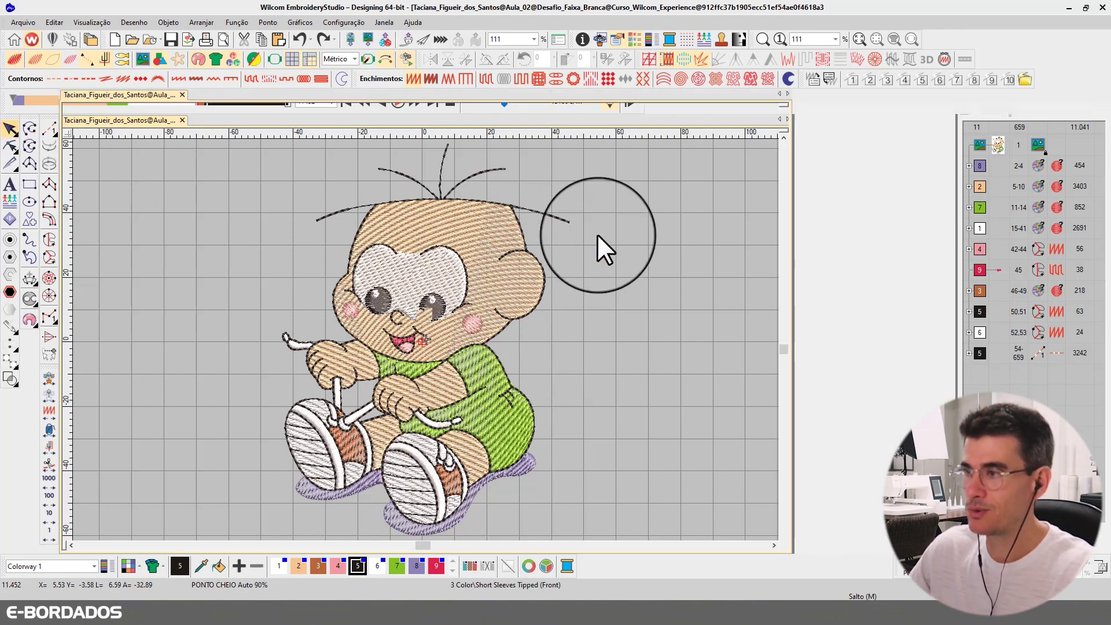
{"action": "scroll", "coordinate": [605, 221], "scroll_direction": "up", "scroll_amount": 1}
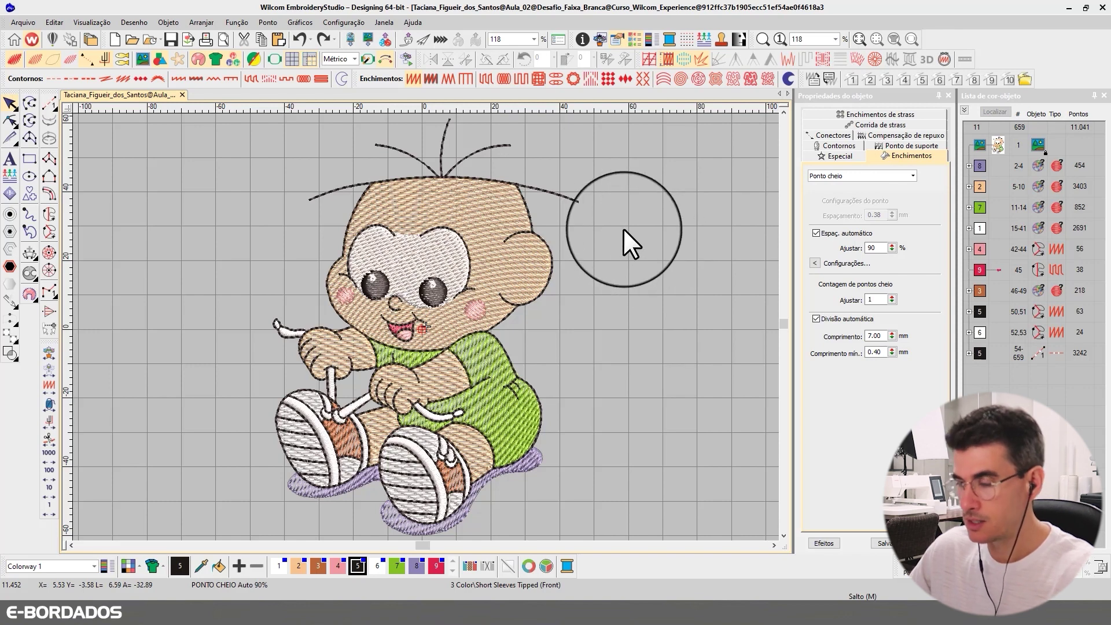
Inspect the white eye area's Tatami fill settings up close, checking its stitch spacing, and deselect it
{"action": "key", "text": "b"}
{"action": "left_click_drag", "start_coordinate": [310, 179], "coordinate": [627, 453]}
{"action": "left_click", "coordinate": [368, 242]}
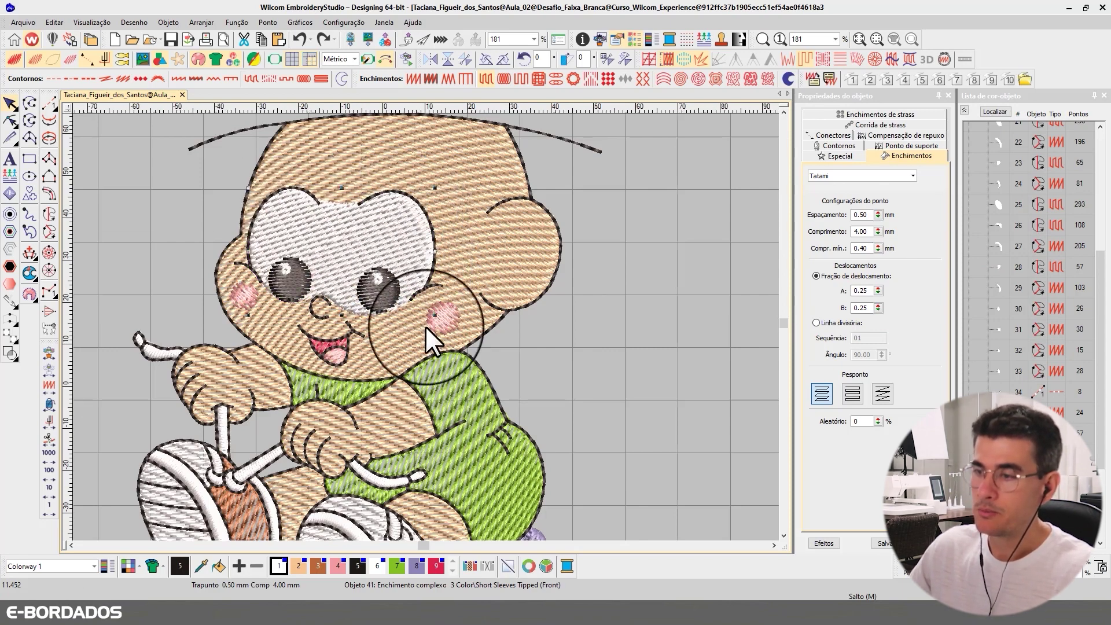
{"action": "scroll", "coordinate": [424, 325], "scroll_direction": "down", "scroll_amount": 2}
{"action": "scroll", "coordinate": [425, 325], "scroll_direction": "up", "scroll_amount": 2}
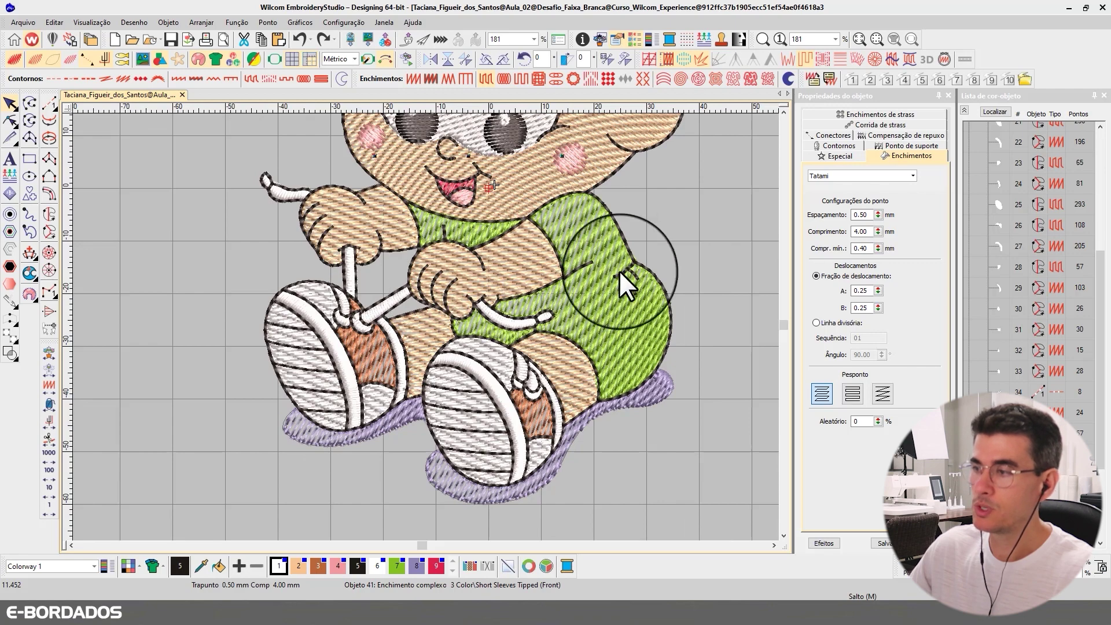
{"action": "left_click", "coordinate": [782, 110]}
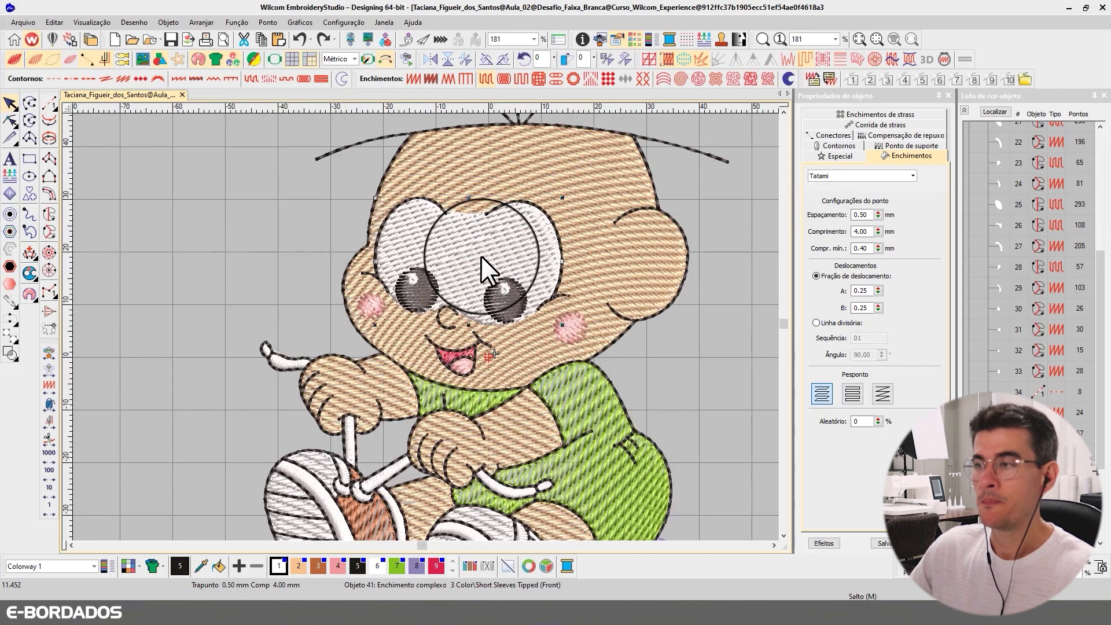
{"action": "double_click", "coordinate": [873, 214]}
{"action": "key", "text": "Escape"}
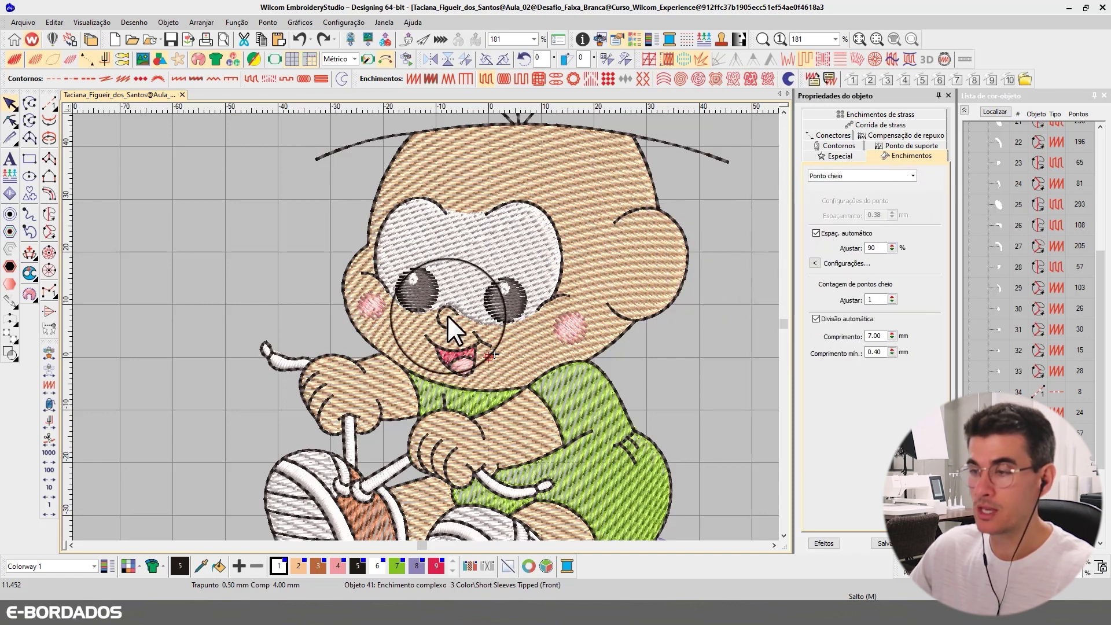
Change the design's background colour to dark grey
{"action": "left_click", "coordinate": [140, 566]}
{"action": "mouse_move", "coordinate": [179, 585]}
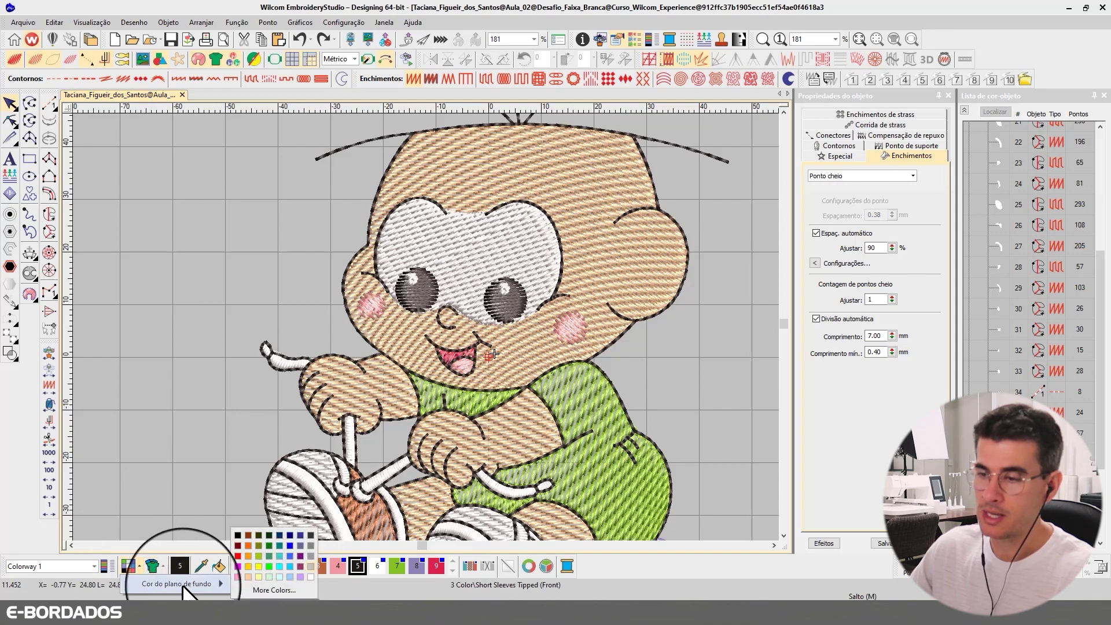
{"action": "left_click", "coordinate": [311, 532]}
Examine the fills' coverage against the dark background and select the white eye area to check its Tatami settings
{"action": "scroll", "coordinate": [447, 325], "scroll_direction": "down", "scroll_amount": 2}
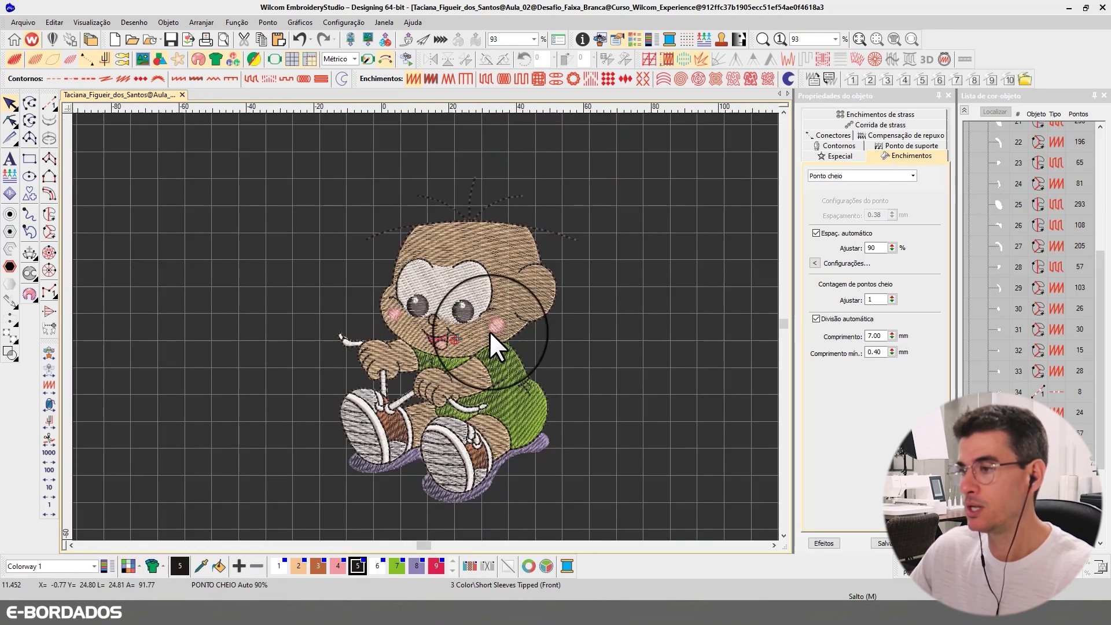
{"action": "scroll", "coordinate": [488, 331], "scroll_direction": "up", "scroll_amount": 1}
{"action": "scroll", "coordinate": [489, 331], "scroll_direction": "down", "scroll_amount": 1}
{"action": "scroll", "coordinate": [424, 324], "scroll_direction": "up", "scroll_amount": 1}
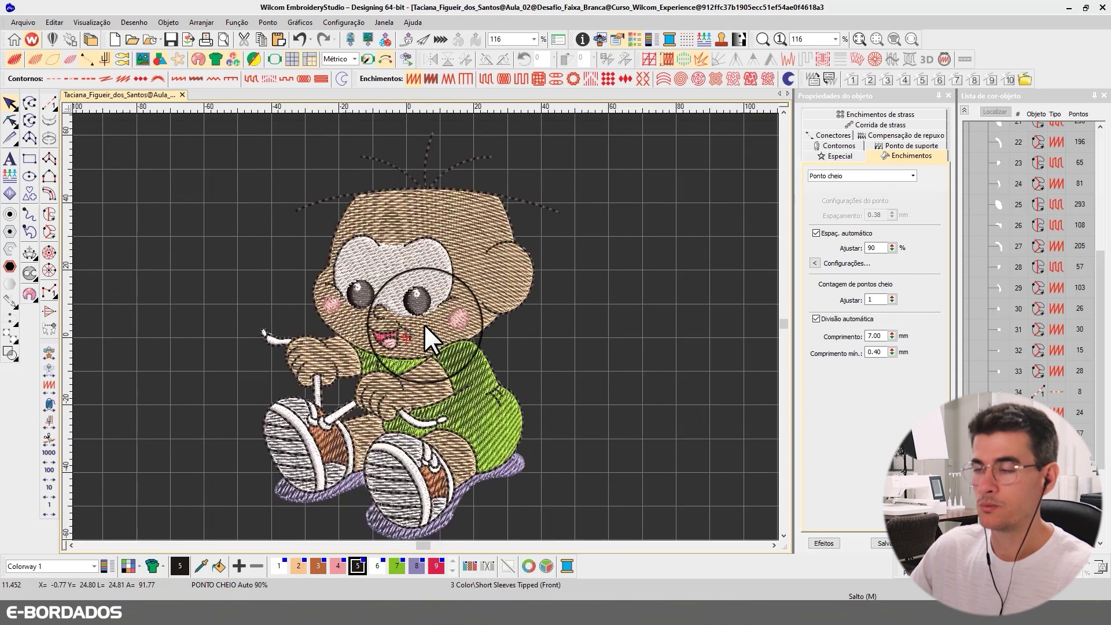
{"action": "scroll", "coordinate": [424, 320], "scroll_direction": "up", "scroll_amount": 2}
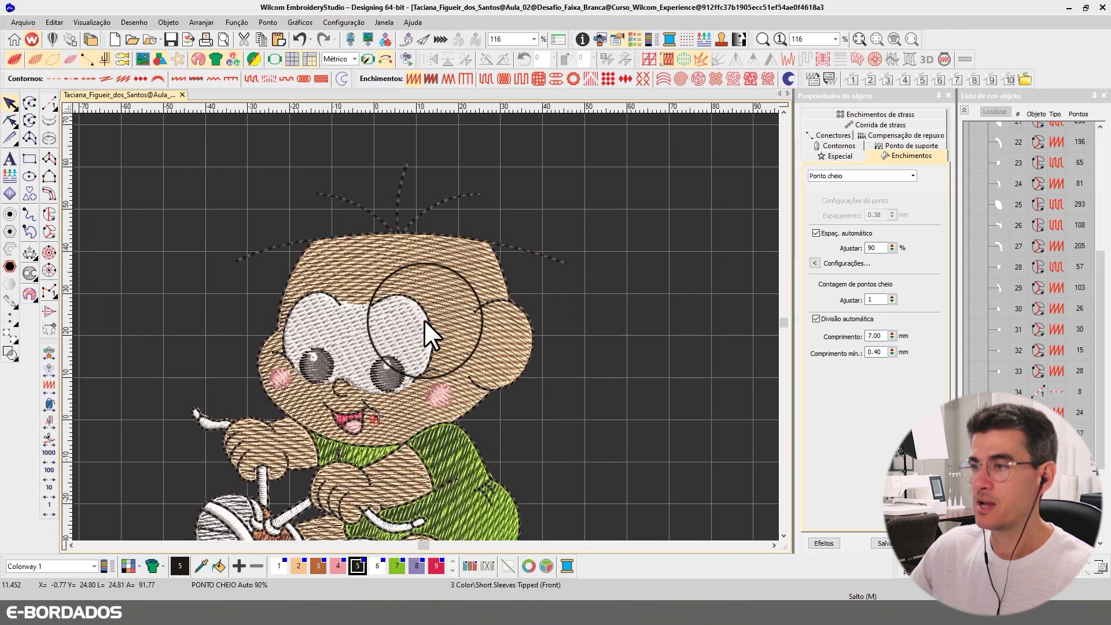
{"action": "scroll", "coordinate": [426, 328], "scroll_direction": "down", "scroll_amount": 2}
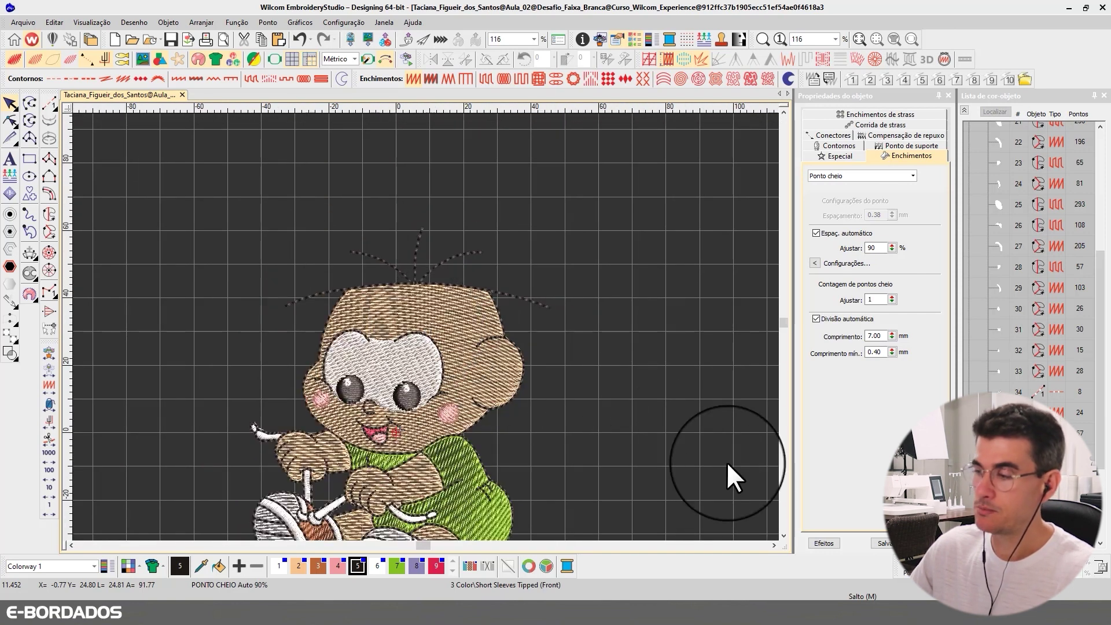
{"action": "left_click", "coordinate": [782, 533]}
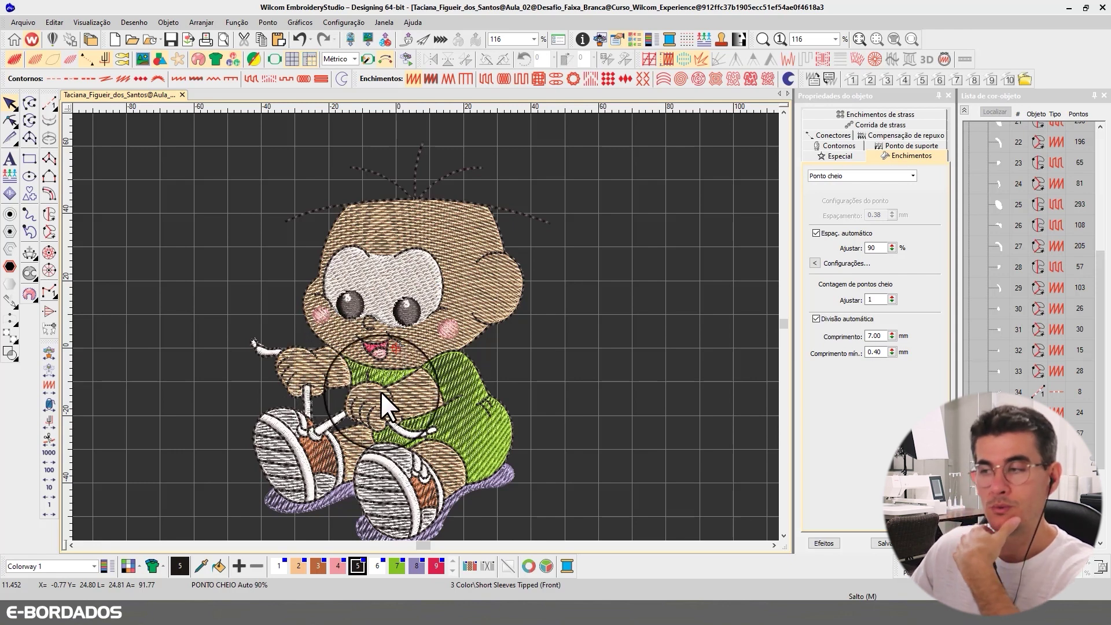
{"action": "left_click", "coordinate": [367, 282]}
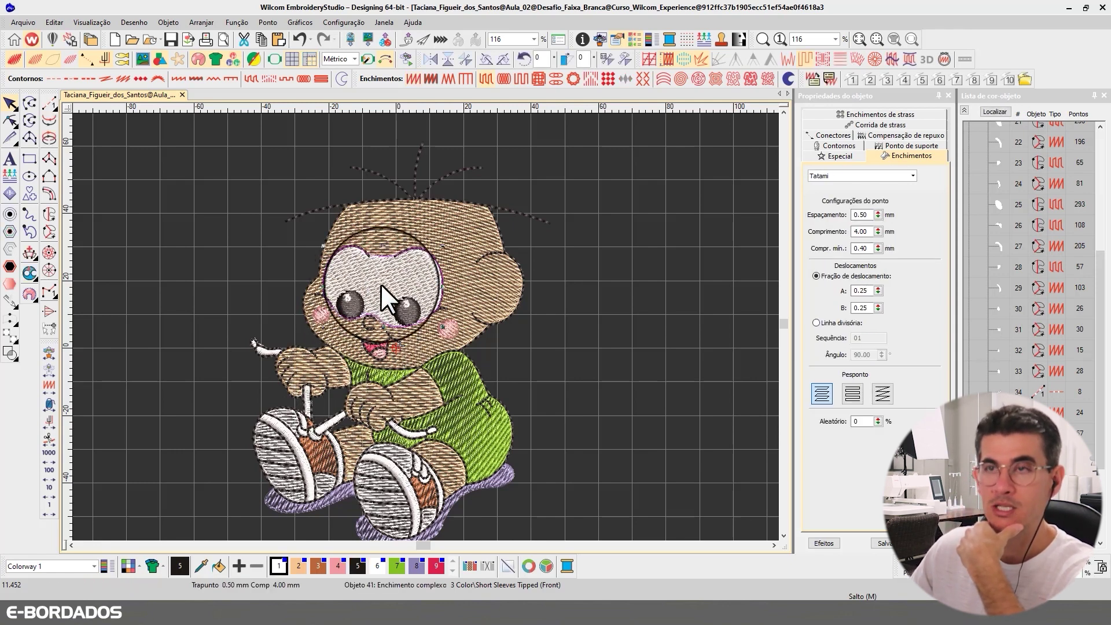
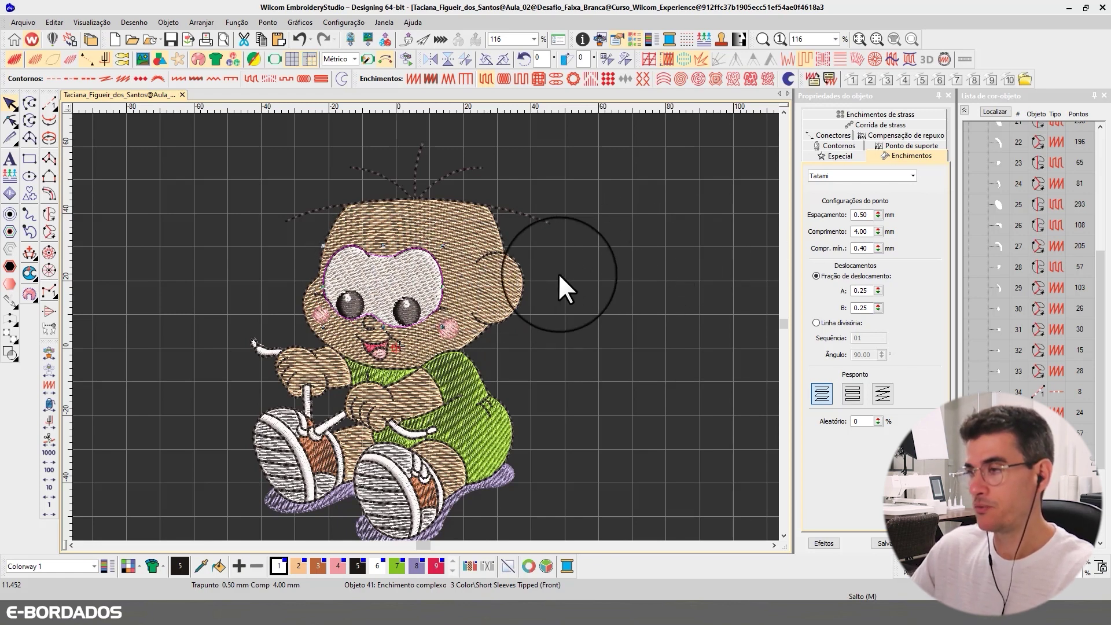
Set the white eye area's Tatami stitch spacing to 0.86 mm after checking the head fill's spacing
{"action": "left_click", "coordinate": [473, 231]}
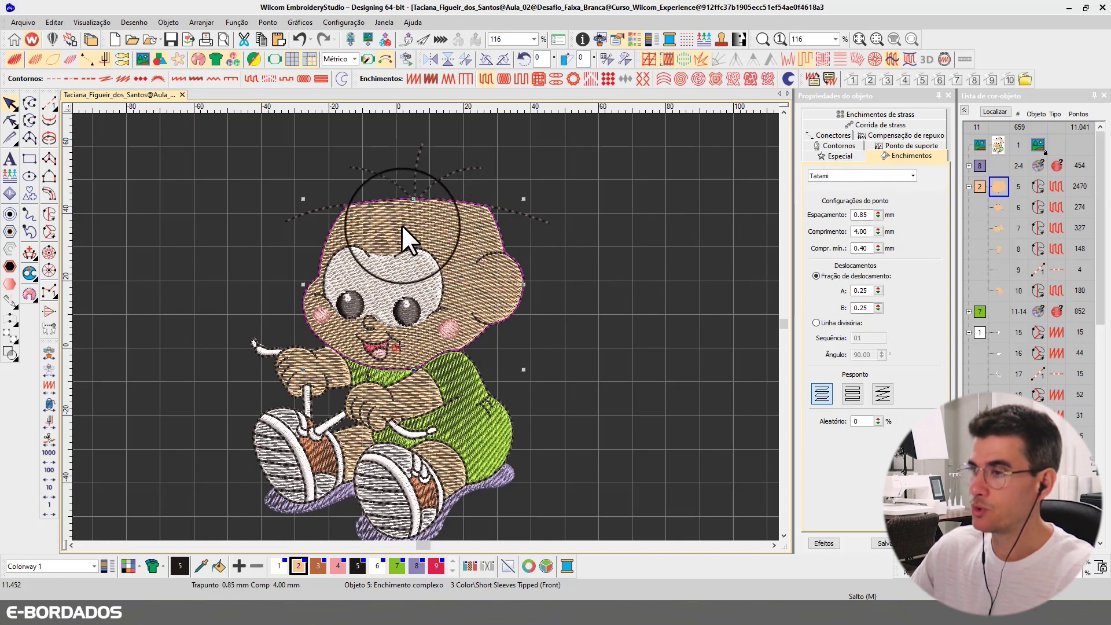
{"action": "left_click", "coordinate": [395, 280]}
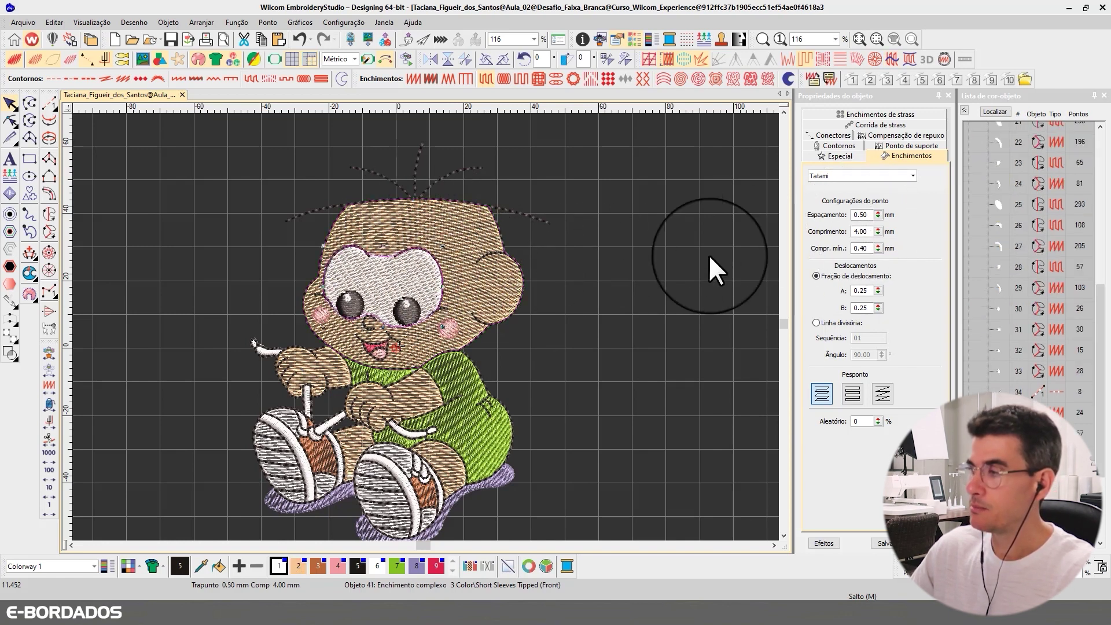
{"action": "double_click", "coordinate": [861, 215]}
{"action": "type", "text": "86"}
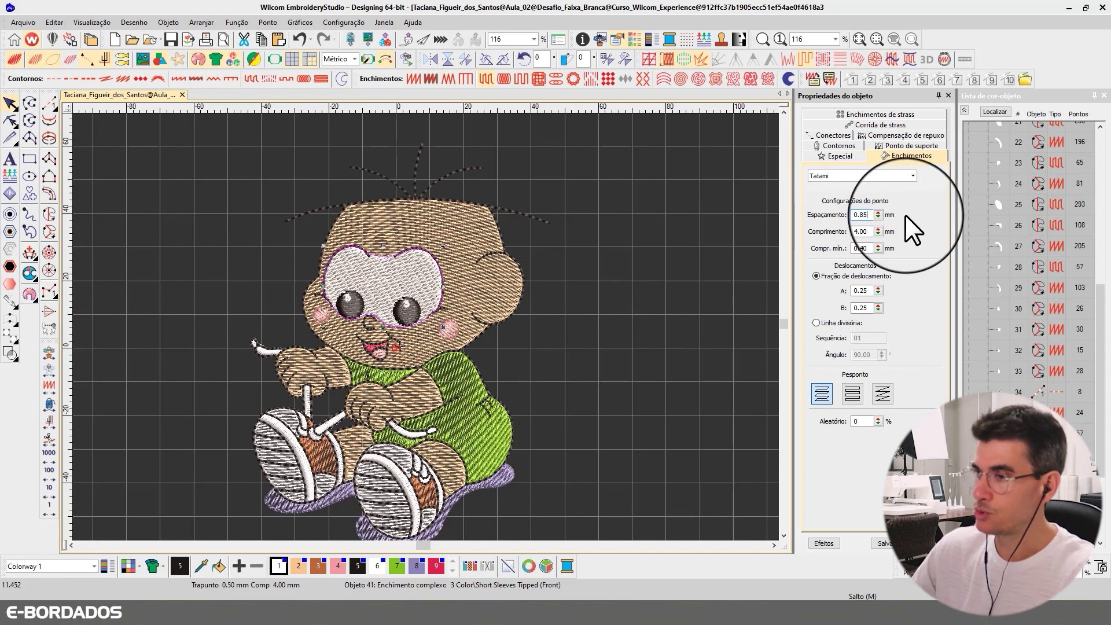
{"action": "key", "text": "Return"}
{"action": "left_click", "coordinate": [596, 261]}
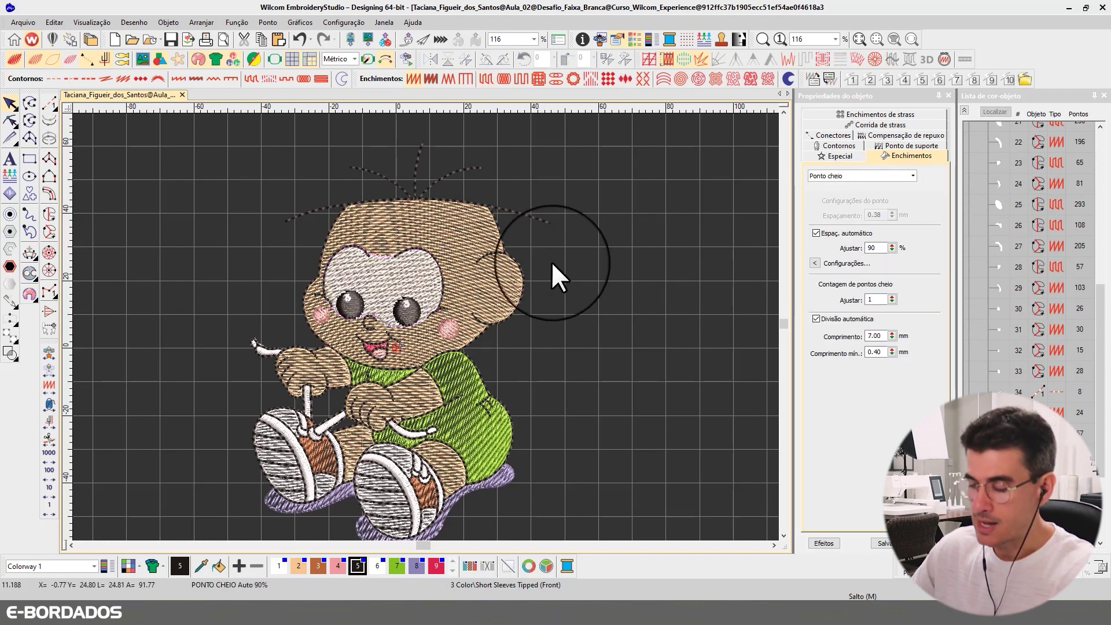
Set the white eye area's Tatami stitch spacing to 0.85 mm, the same as the head fill
{"action": "key", "text": "b"}
{"action": "left_click_drag", "start_coordinate": [247, 219], "coordinate": [536, 359]}
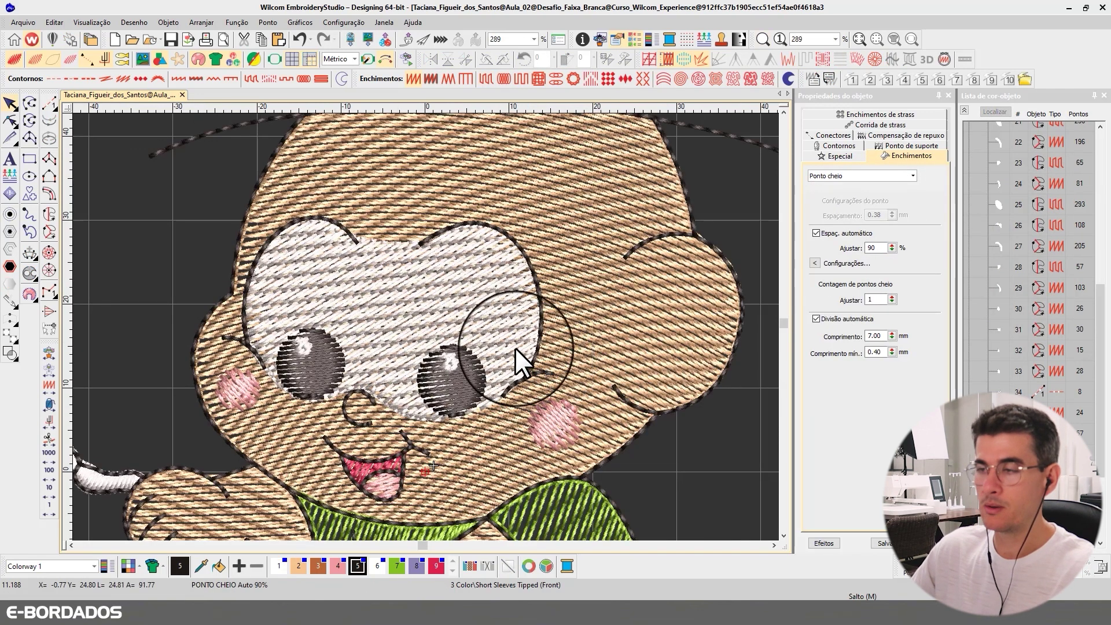
{"action": "key", "text": "t"}
{"action": "key", "text": "t"}
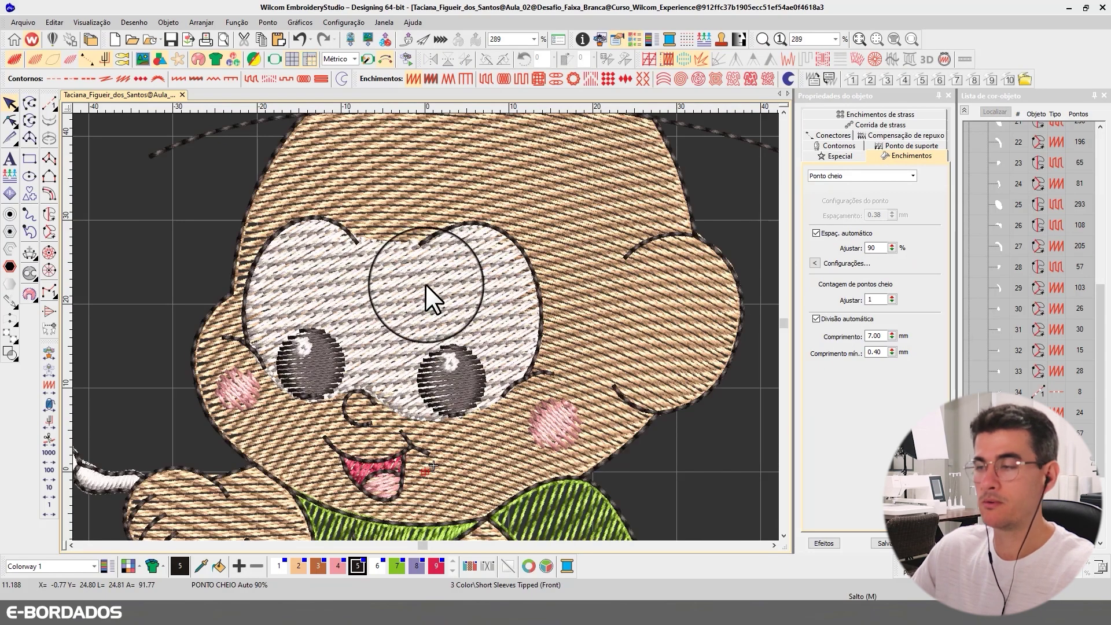
{"action": "left_click", "coordinate": [425, 283]}
{"action": "key", "text": "t"}
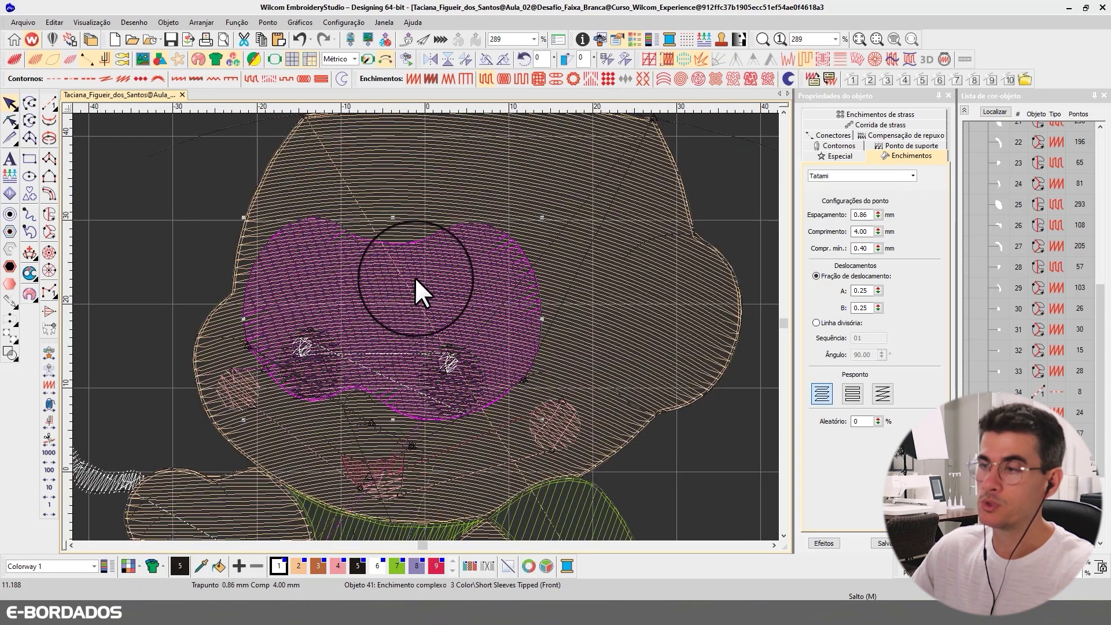
{"action": "key", "text": "t"}
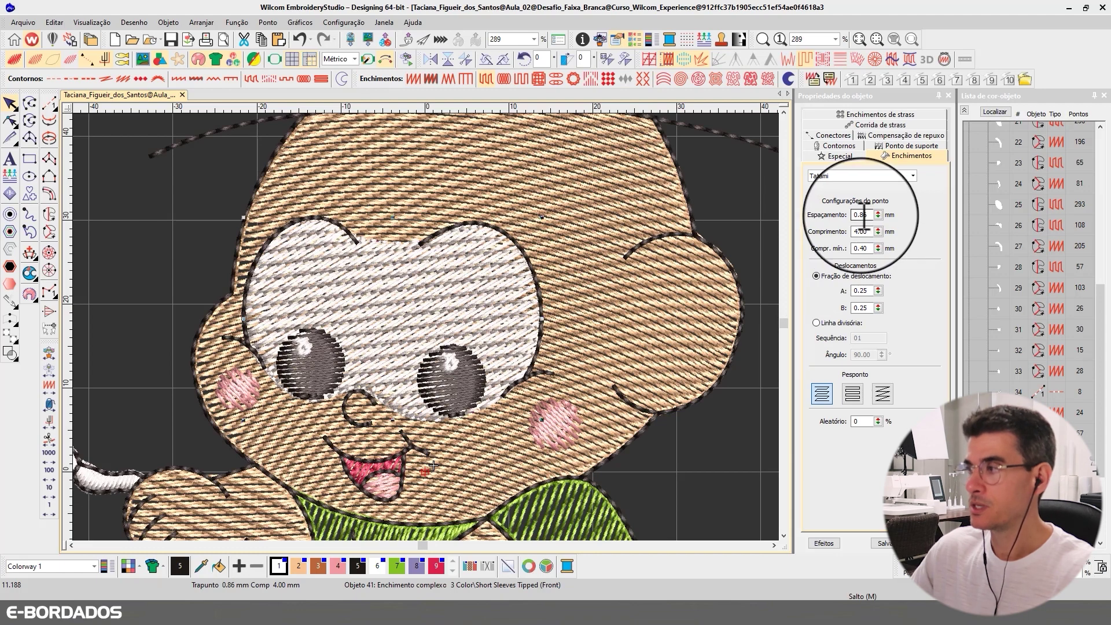
{"action": "key", "text": "BackSpace"}
{"action": "type", "text": "5"}
{"action": "key", "text": "Return"}
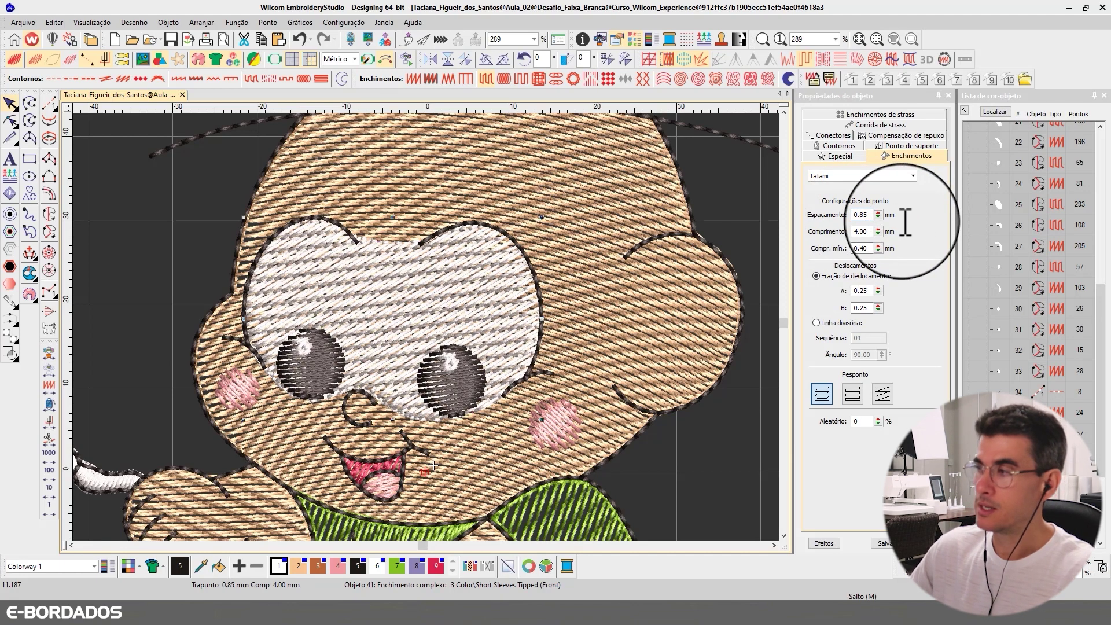
Compare the overlapping head and white eye fills in realistic and stitch-line views, checking each one's Tatami settings
{"action": "key", "text": "t"}
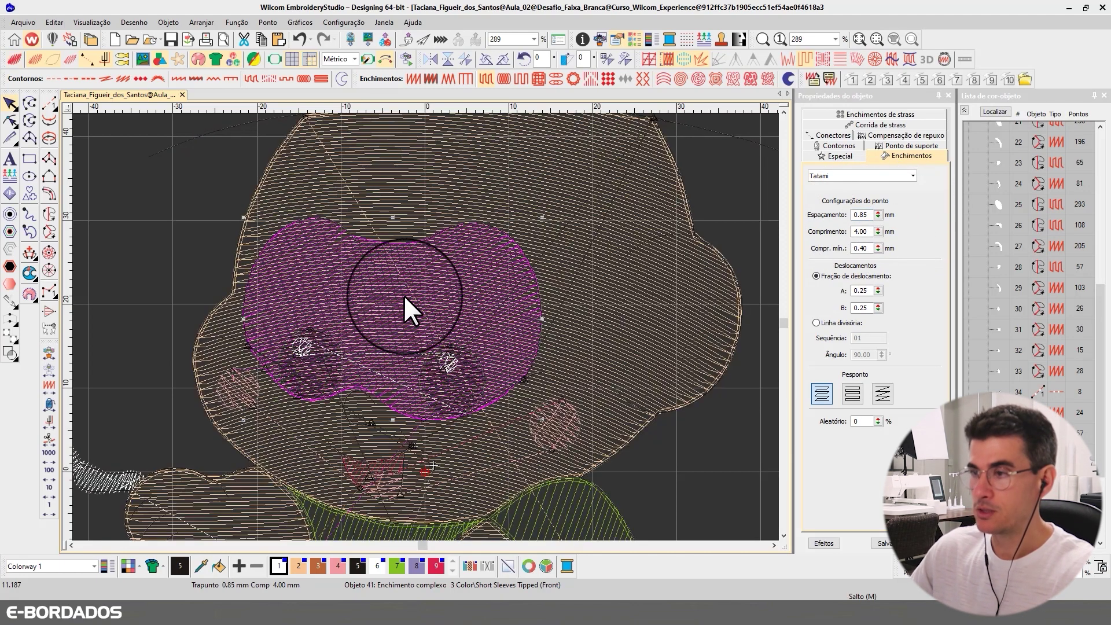
{"action": "key", "text": "t"}
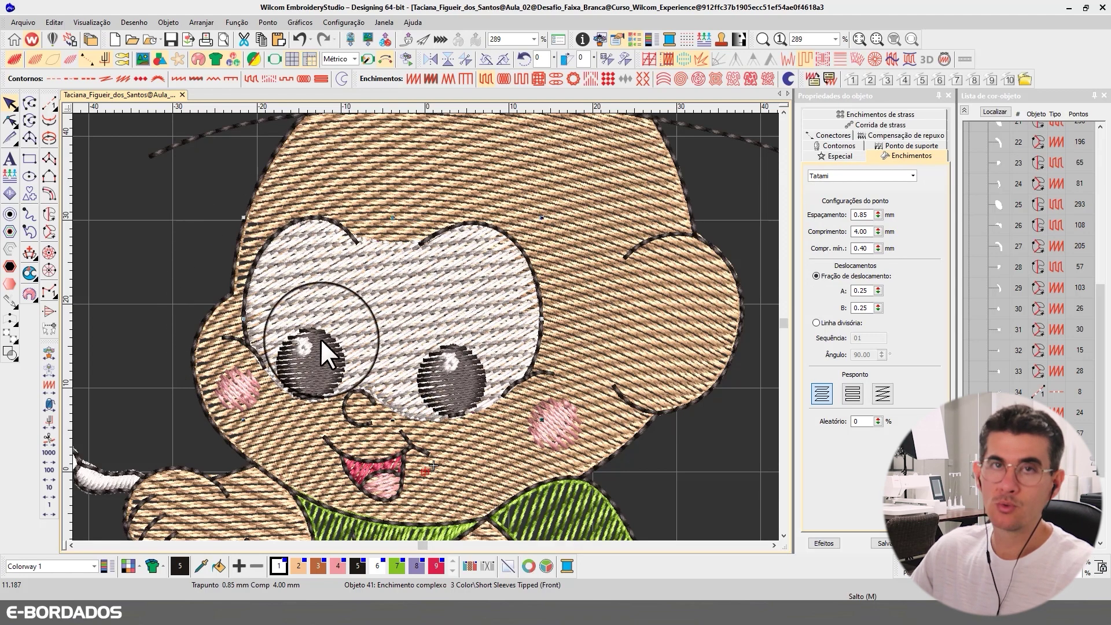
{"action": "left_click", "coordinate": [544, 188]}
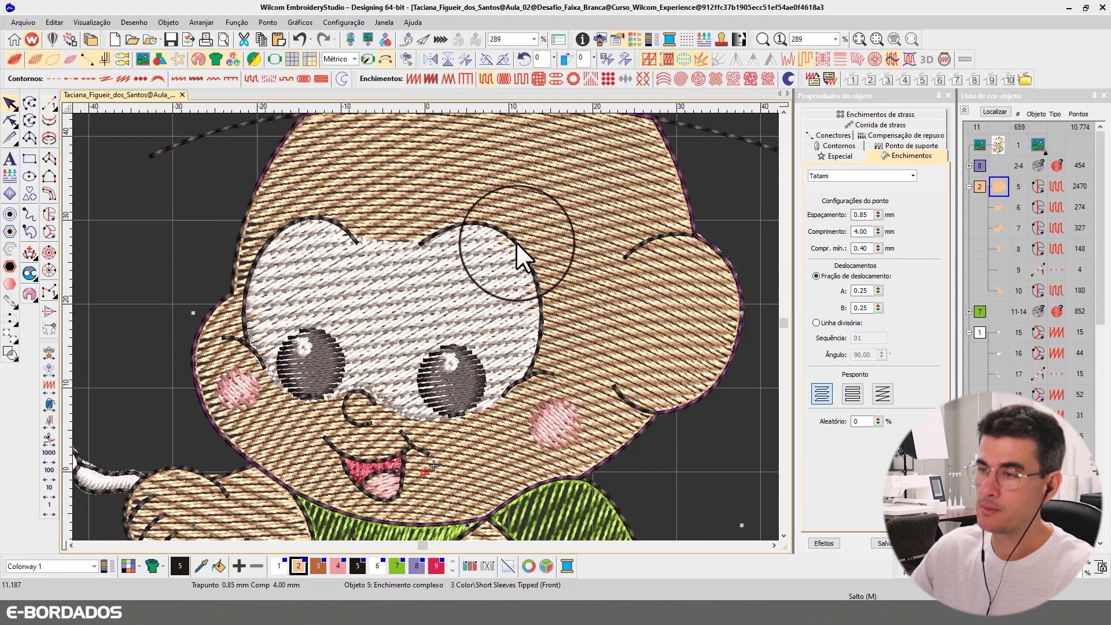
{"action": "left_click", "coordinate": [460, 279]}
{"action": "key", "text": "t"}
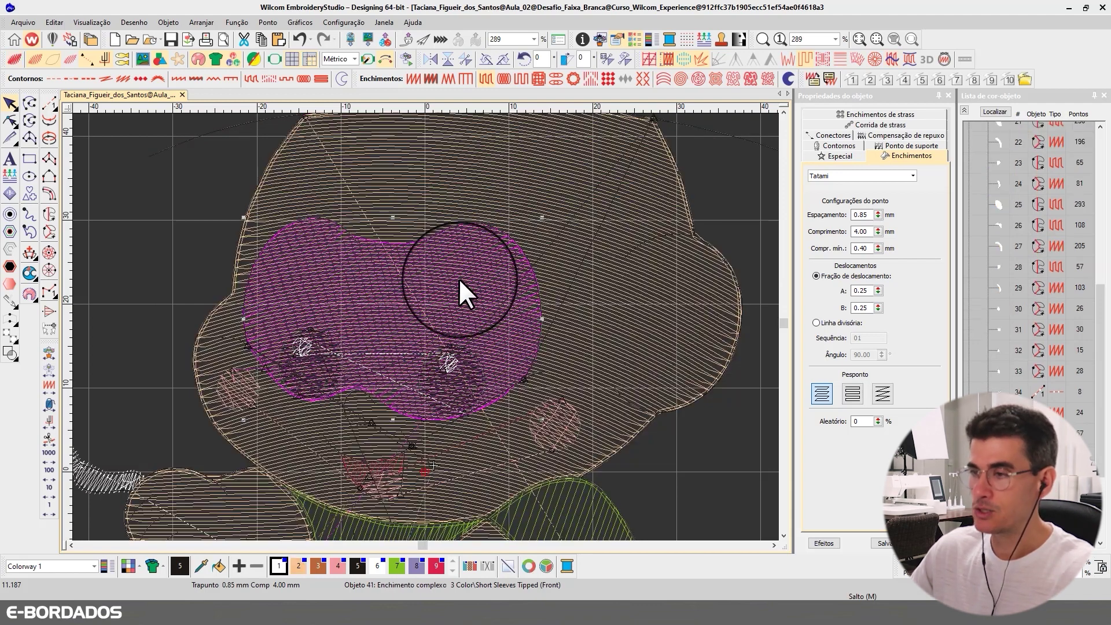
{"action": "left_click", "coordinate": [438, 204]}
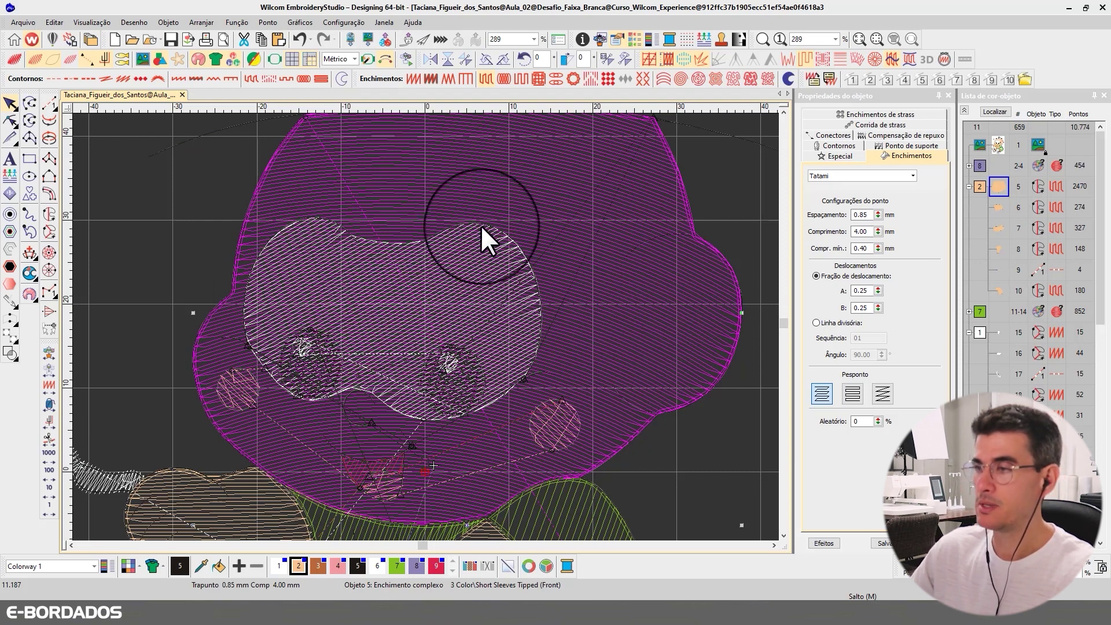
{"action": "key", "text": "t"}
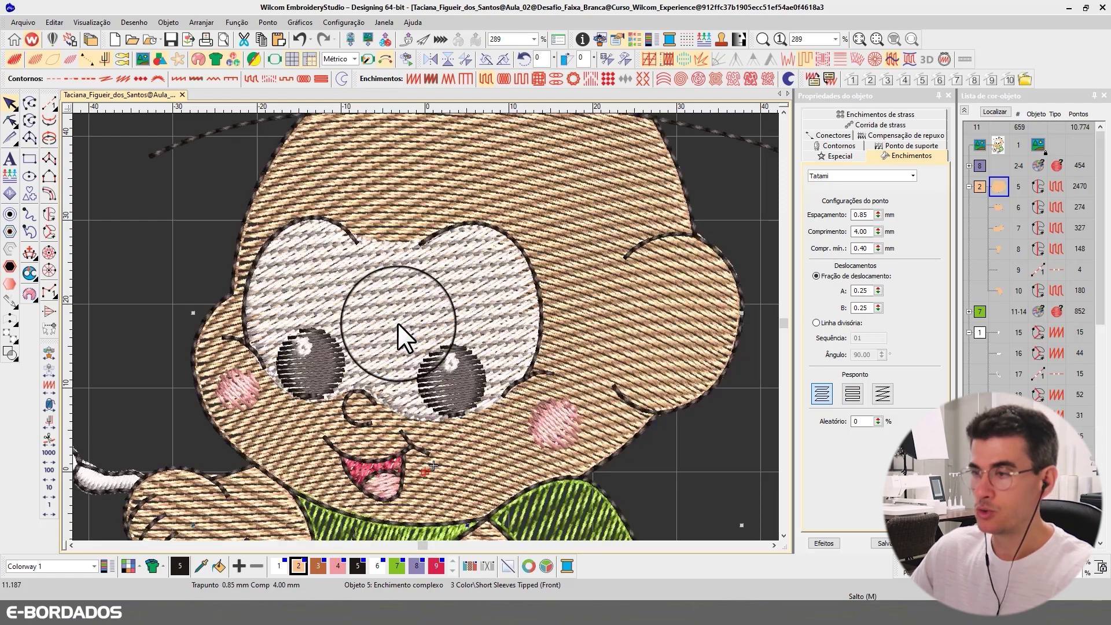
{"action": "key", "text": "t"}
{"action": "left_click", "coordinate": [370, 300]}
{"action": "key", "text": "t"}
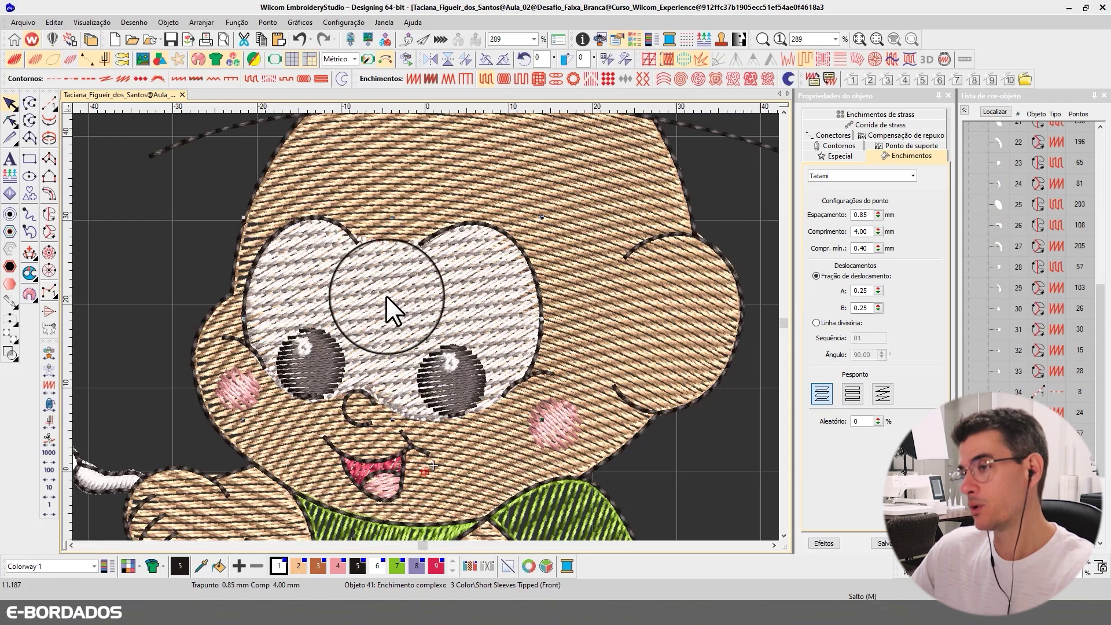
{"action": "key", "text": "t"}
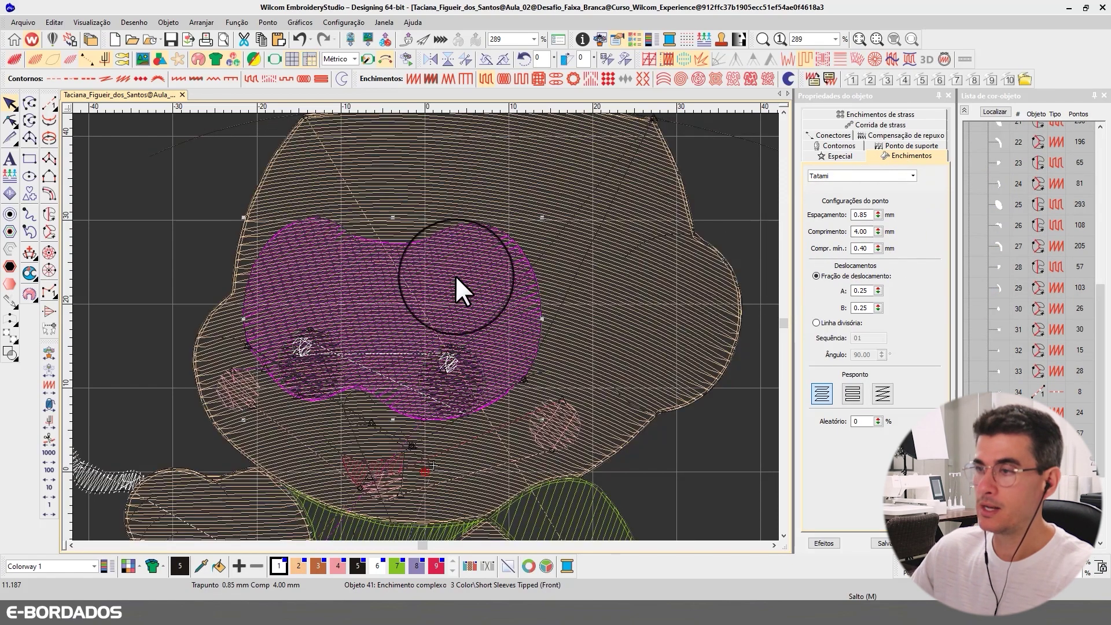
{"action": "key", "text": "t"}
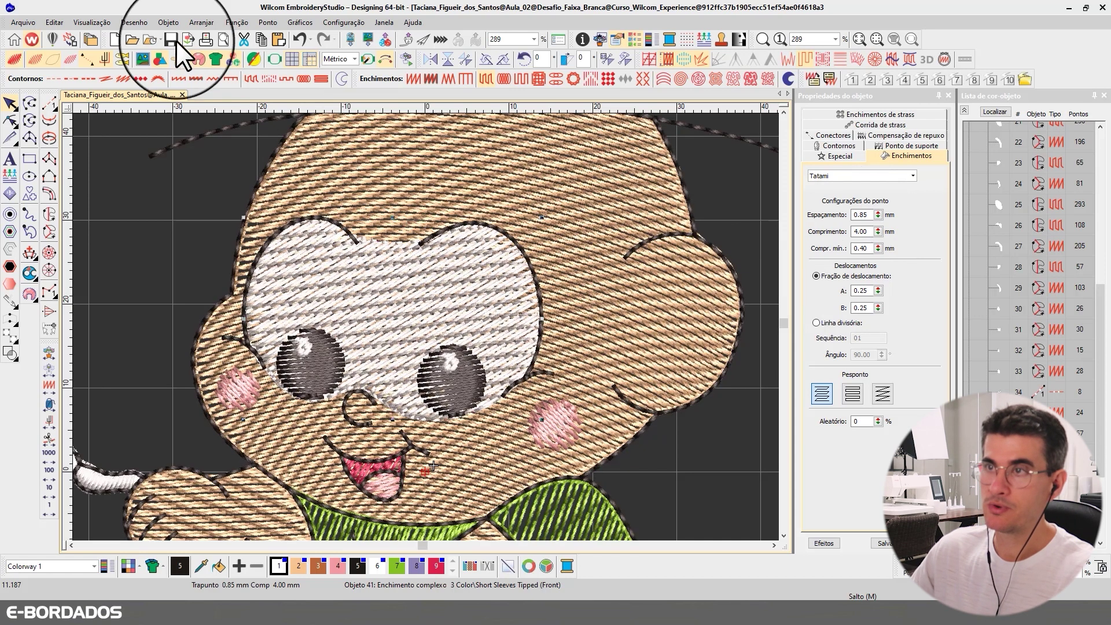
Try to remove the overlap beneath the white eye area by using it as the cutter
{"action": "left_click", "coordinate": [199, 22]}
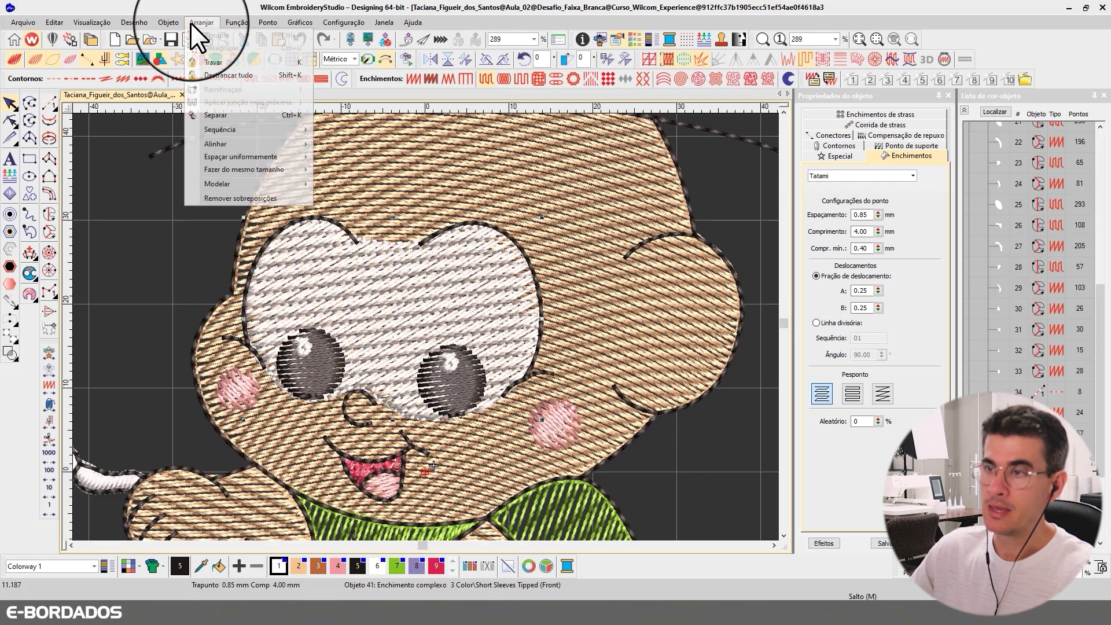
{"action": "left_click", "coordinate": [245, 196]}
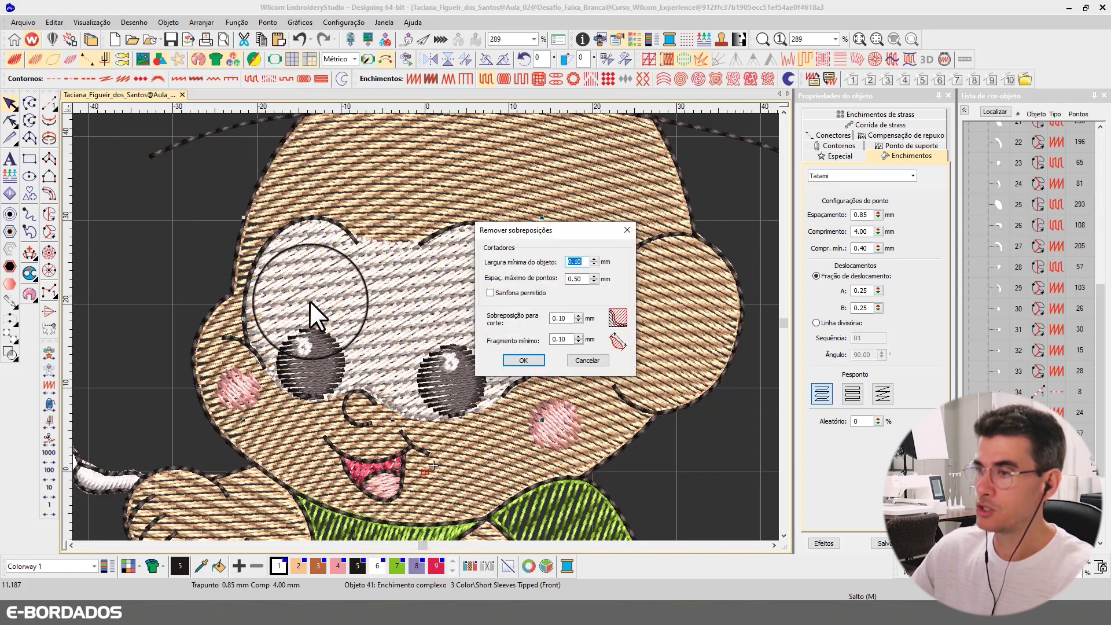
{"action": "left_click", "coordinate": [513, 360]}
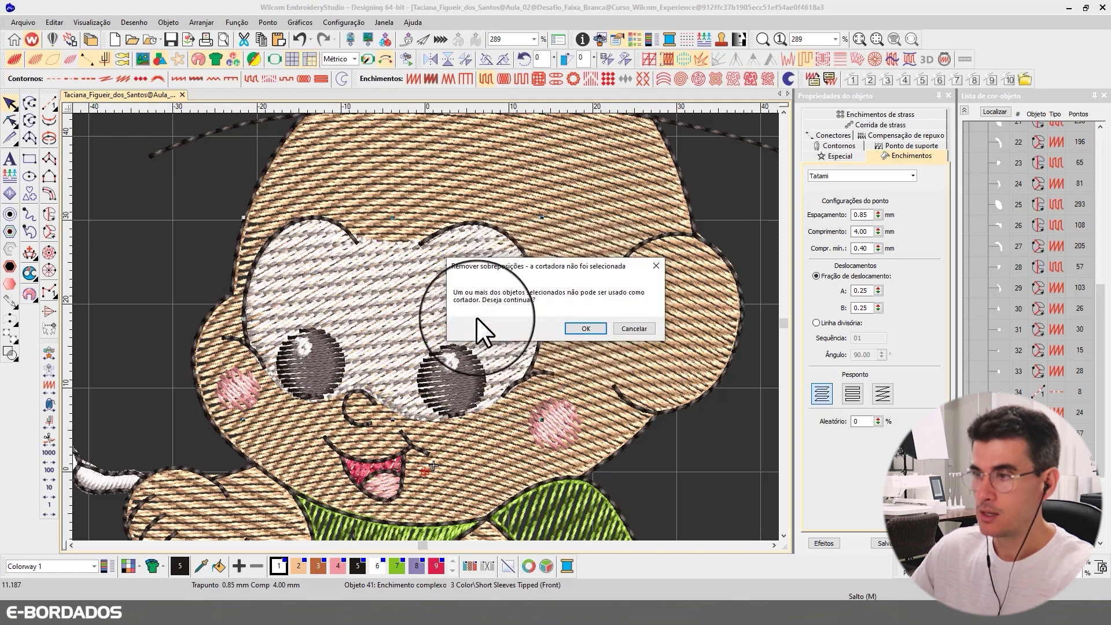
{"action": "left_click", "coordinate": [583, 328]}
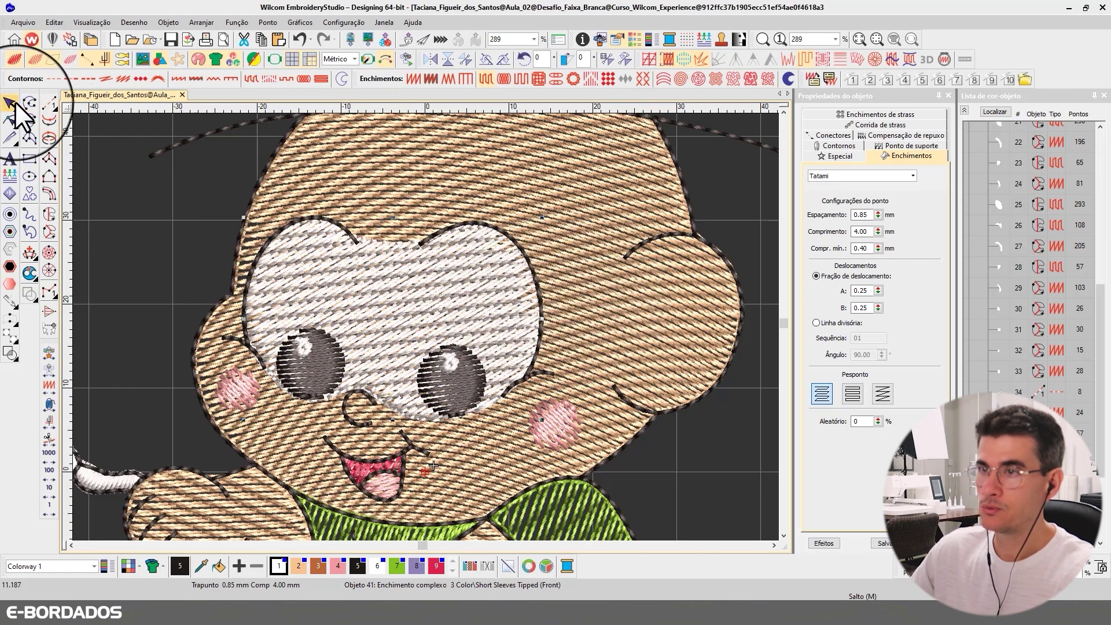
{"action": "key", "text": "t"}
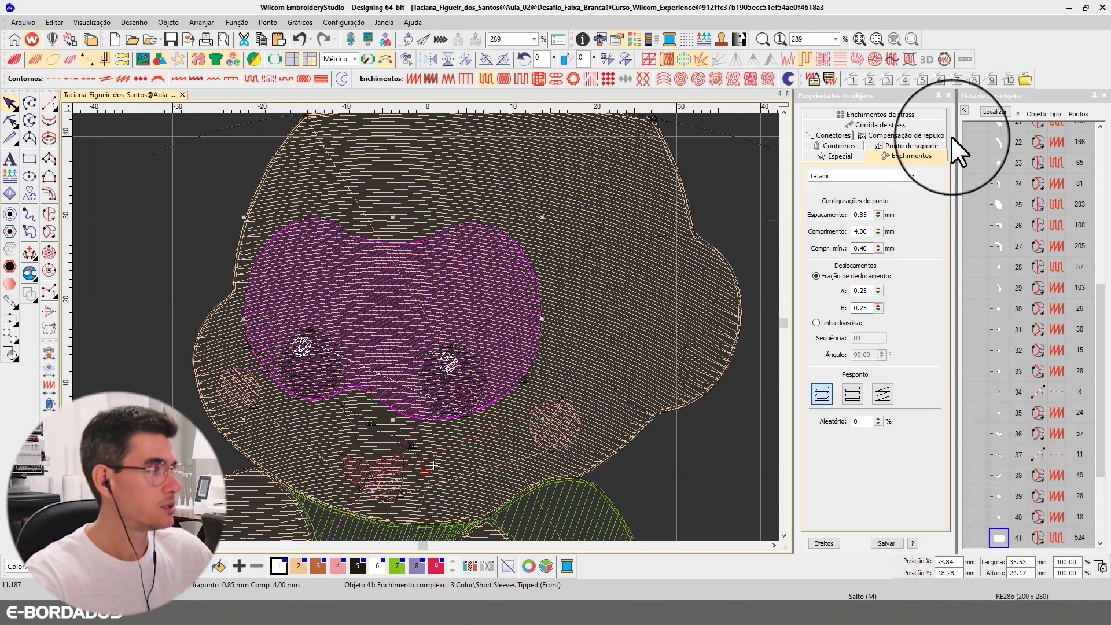
Set the Tatami stitch spacing of the head fill and the white eye area to 0.40 mm each
{"action": "left_click", "coordinate": [963, 109]}
{"action": "left_click", "coordinate": [996, 112]}
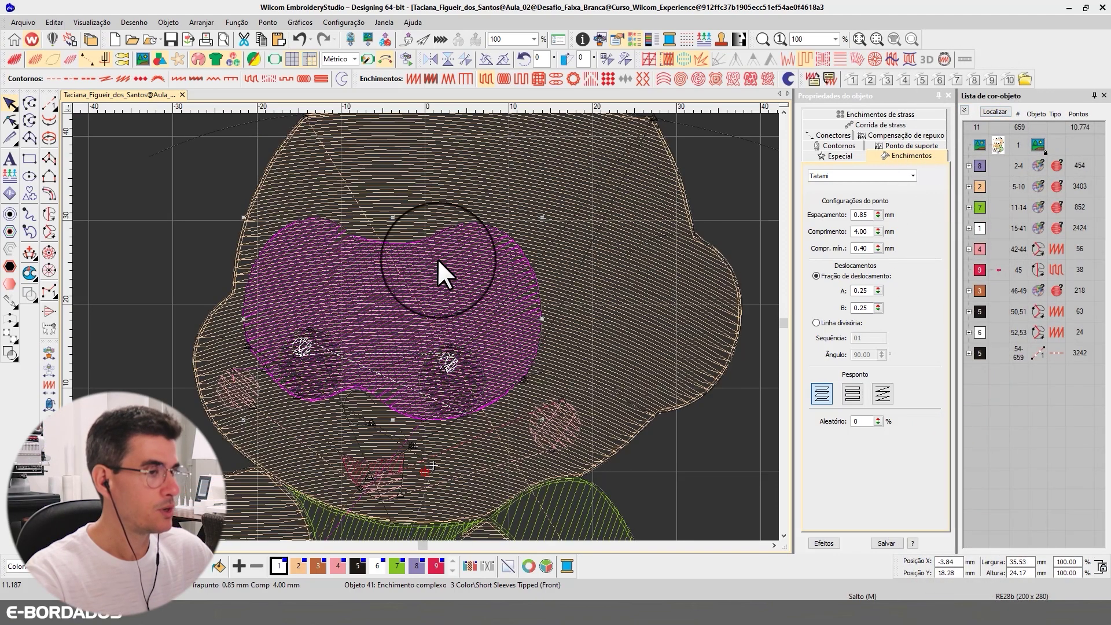
{"action": "left_click", "coordinate": [429, 193]}
{"action": "double_click", "coordinate": [861, 214]}
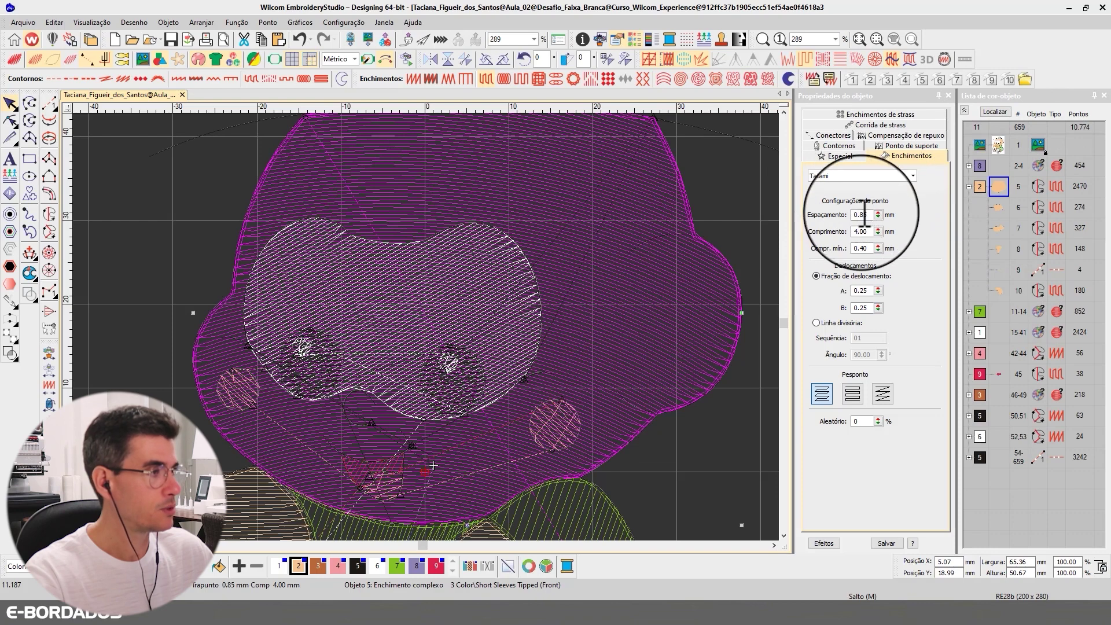
{"action": "type", "text": "0.40"}
{"action": "key", "text": "Return"}
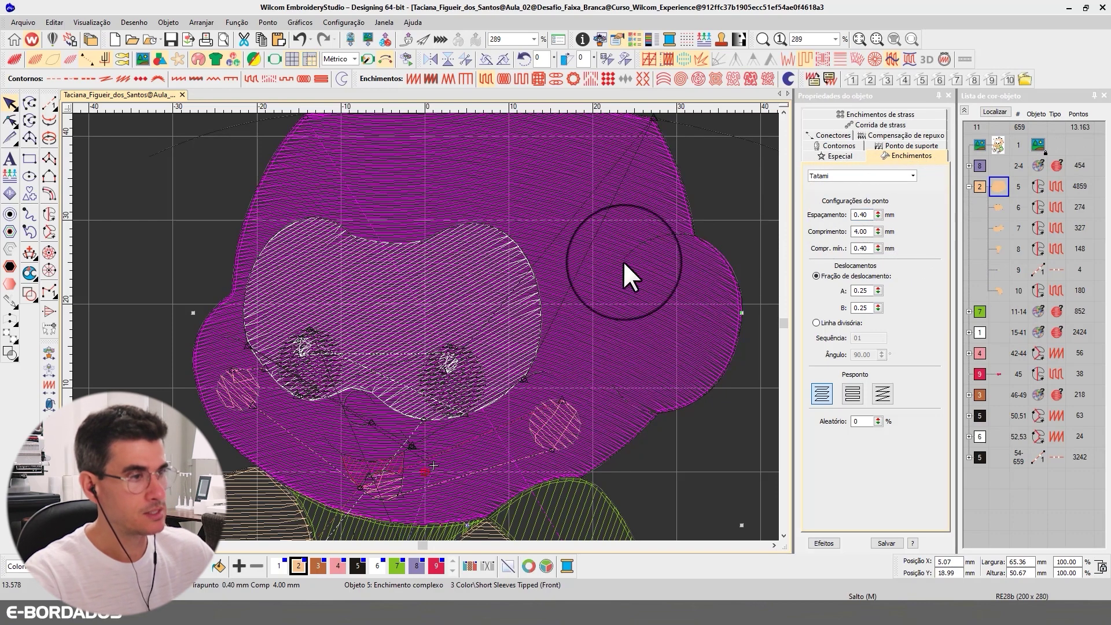
{"action": "left_click", "coordinate": [470, 266]}
{"action": "double_click", "coordinate": [862, 214]}
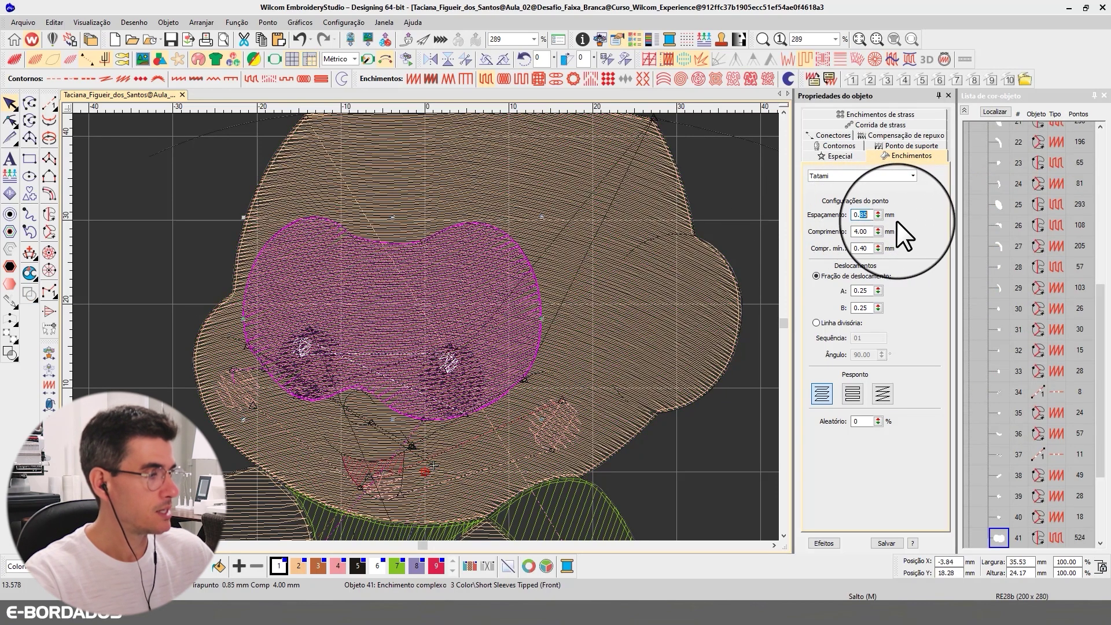
{"action": "type", "text": "0.40"}
{"action": "key", "text": "Return"}
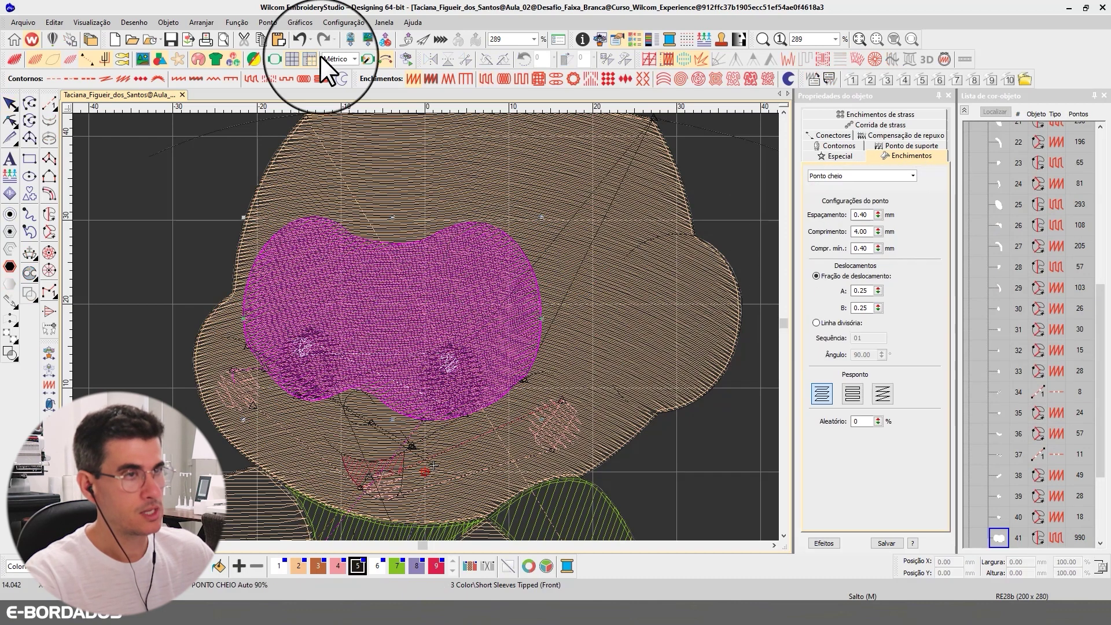
Cut the head fill away beneath the white eye area with Remove Overlaps, keeping the offered cutter settings
{"action": "left_click", "coordinate": [201, 22]}
{"action": "left_click", "coordinate": [216, 198]}
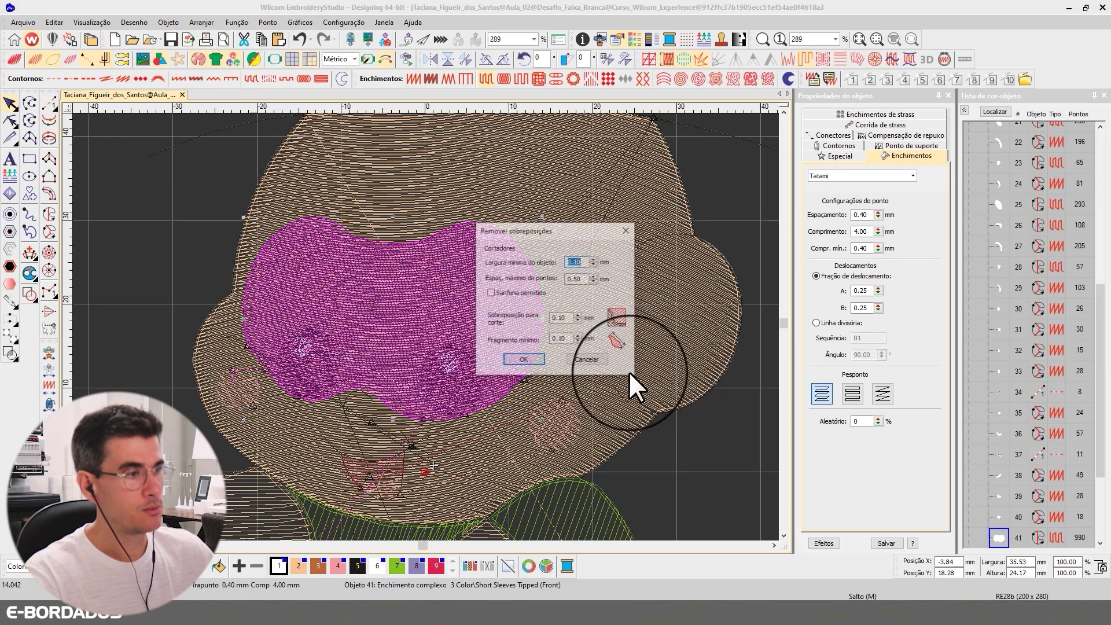
{"action": "left_click", "coordinate": [526, 363]}
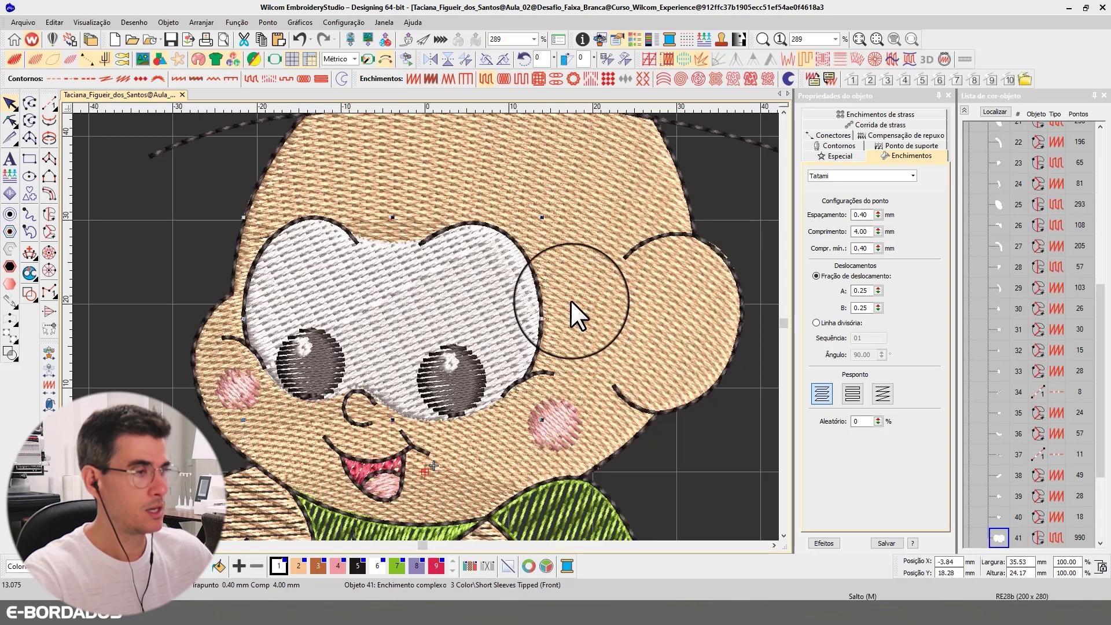
Set the Tatami stitch spacing of the head fill and white eye area together to 0.85 mm, and deselect them
{"action": "left_click", "coordinate": [567, 220], "text": "ctrl"}
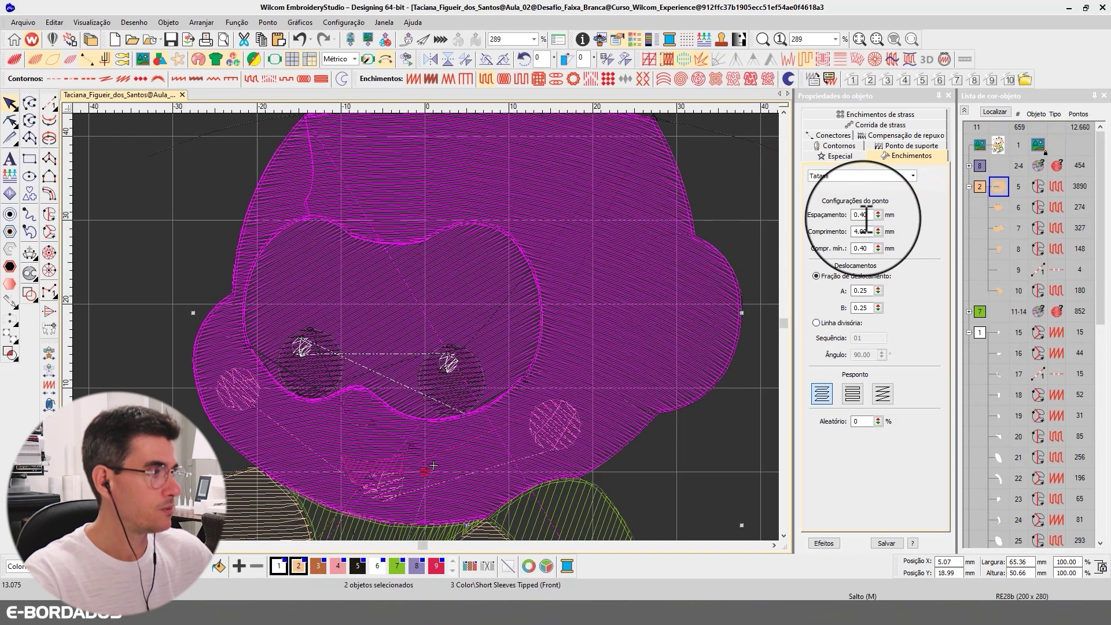
{"action": "left_click_drag", "start_coordinate": [854, 215], "coordinate": [902, 217]}
{"action": "type", "text": "0."}
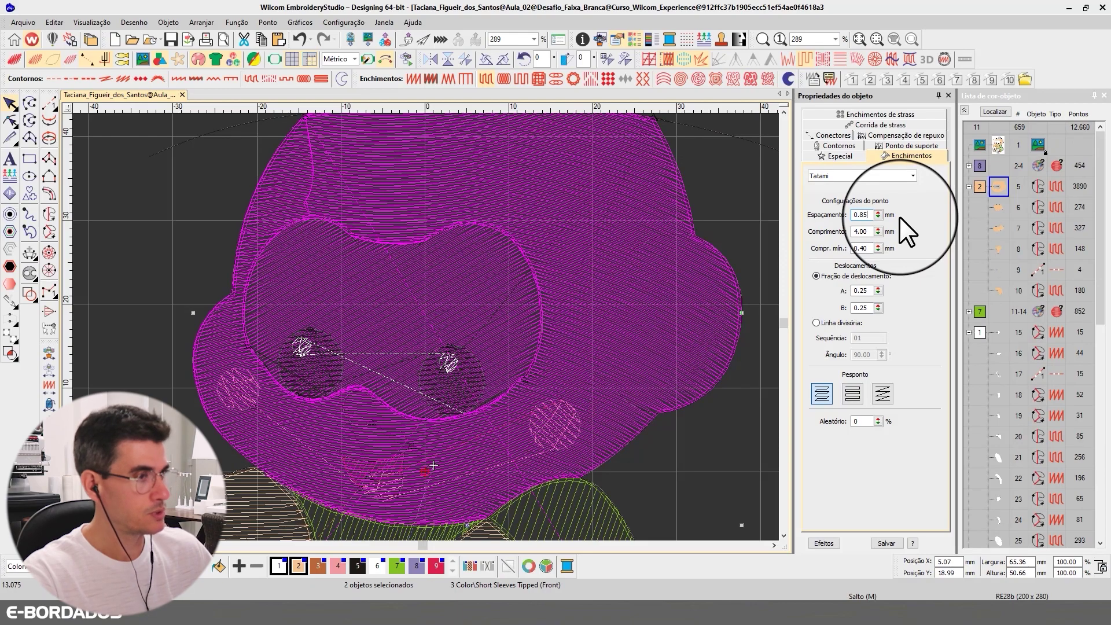
{"action": "type", "text": "85"}
{"action": "key", "text": "Return"}
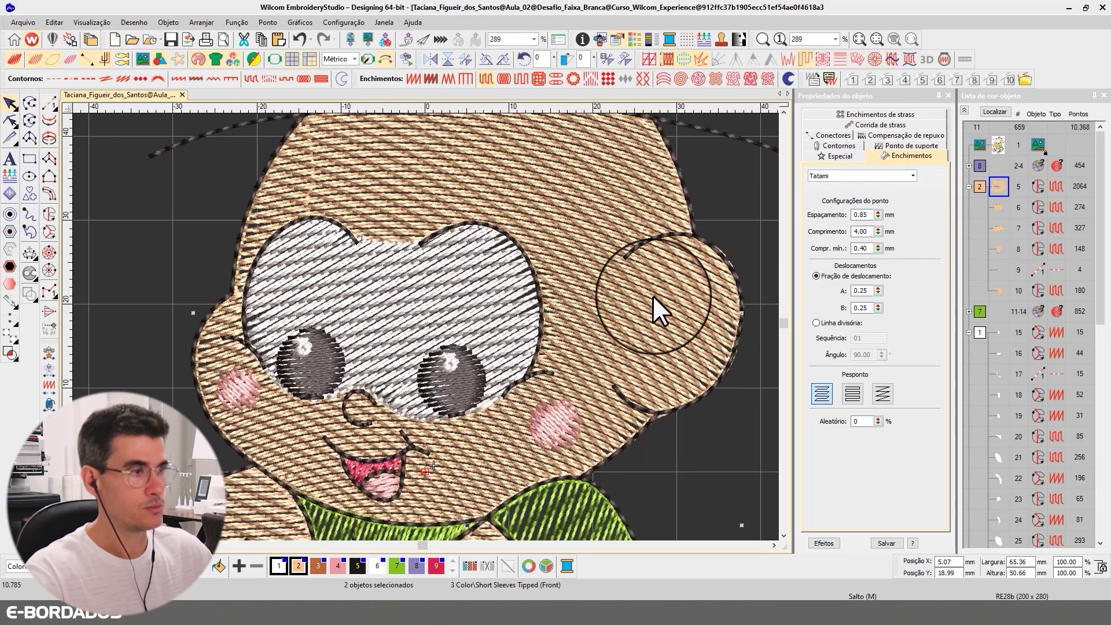
{"action": "key", "text": "Escape"}
{"action": "scroll", "coordinate": [413, 322], "scroll_direction": "down", "scroll_amount": 3}
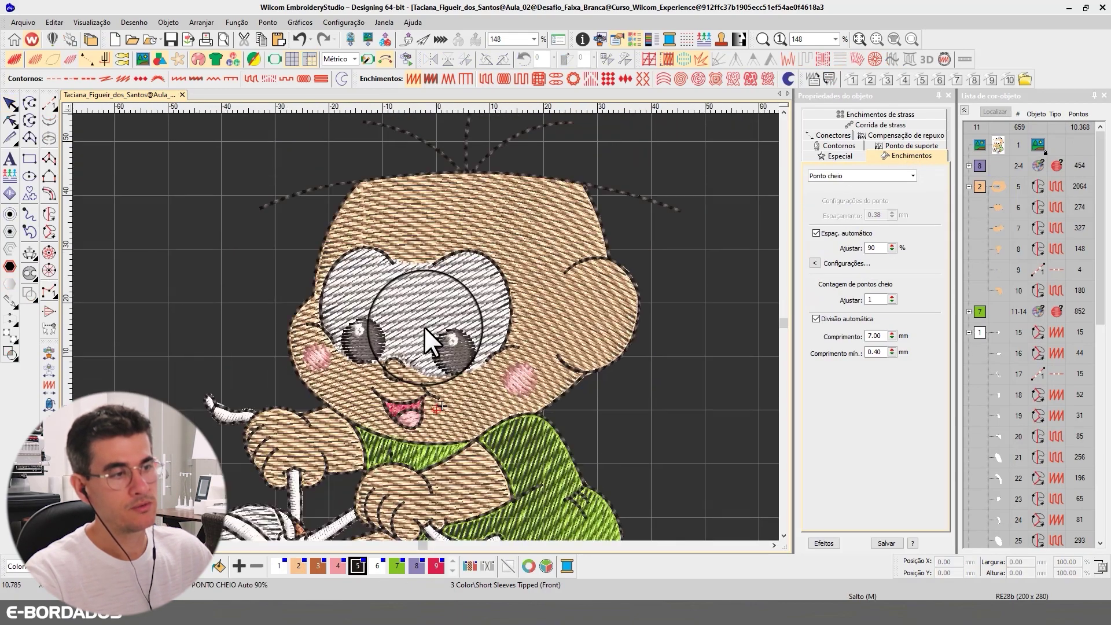
{"action": "scroll", "coordinate": [425, 327], "scroll_direction": "up", "scroll_amount": 1}
{"action": "scroll", "coordinate": [428, 326], "scroll_direction": "down", "scroll_amount": 3}
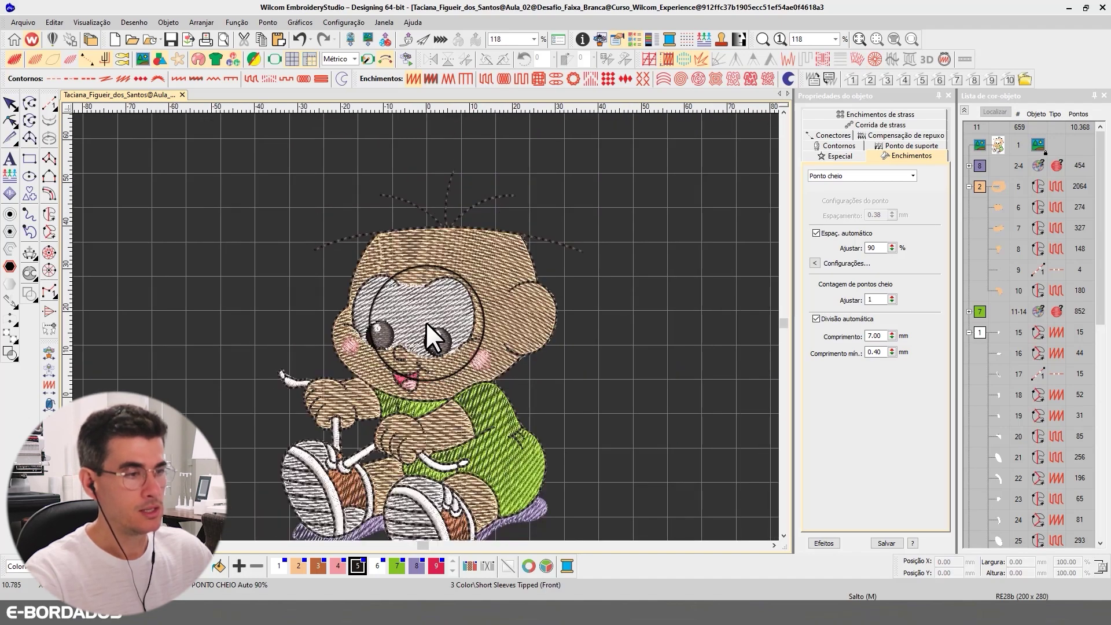
Change the design's background color to white
{"action": "scroll", "coordinate": [428, 330], "scroll_direction": "up", "scroll_amount": 1}
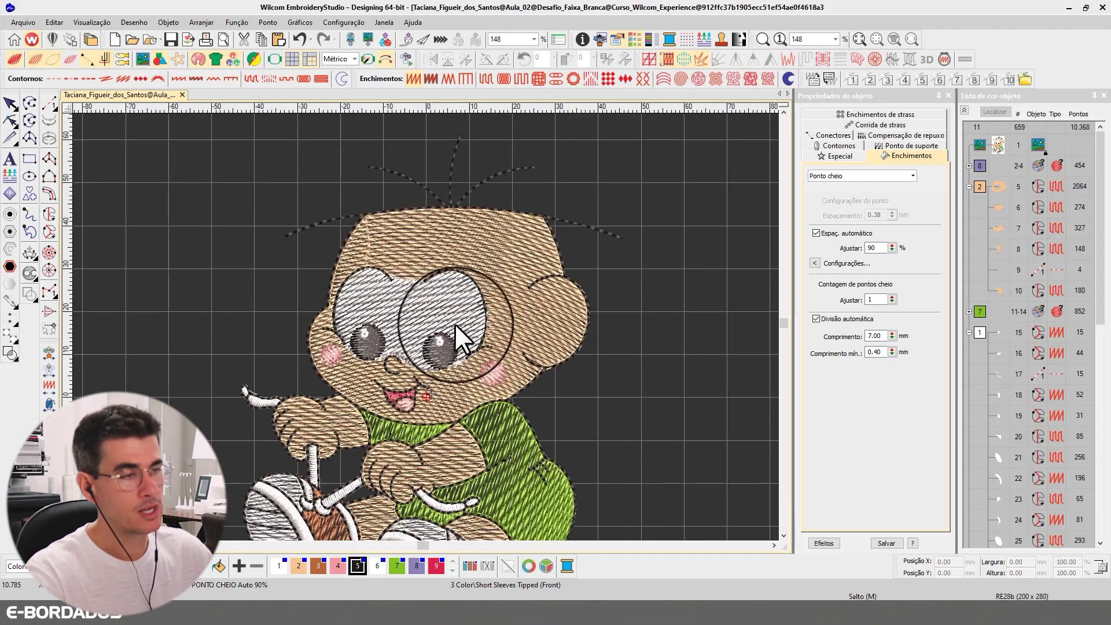
{"action": "left_click", "coordinate": [784, 535]}
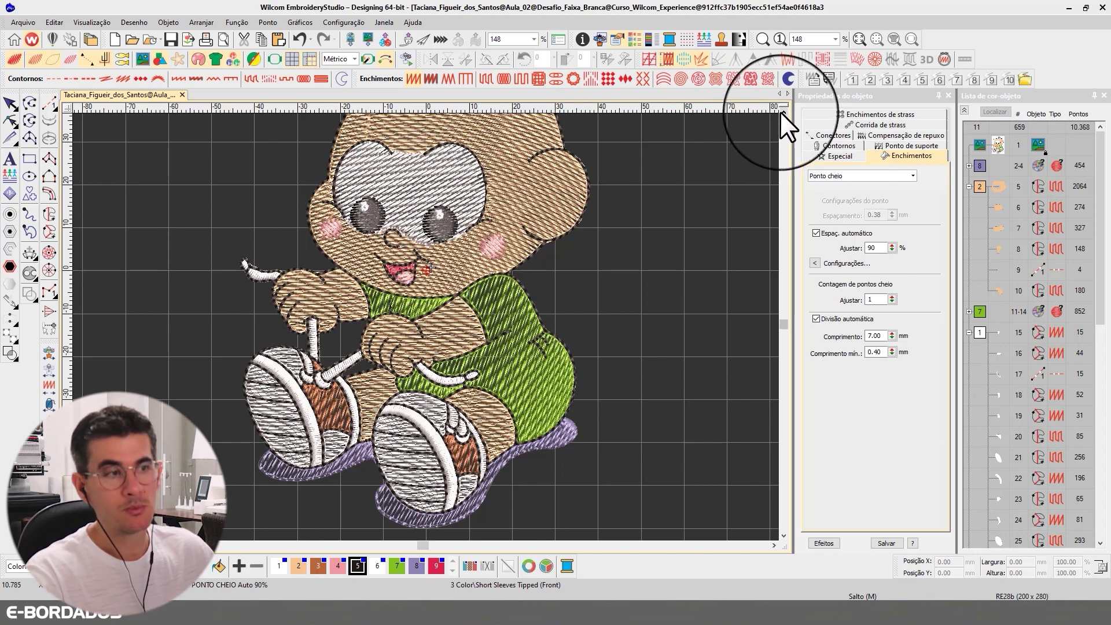
{"action": "left_click", "coordinate": [140, 566]}
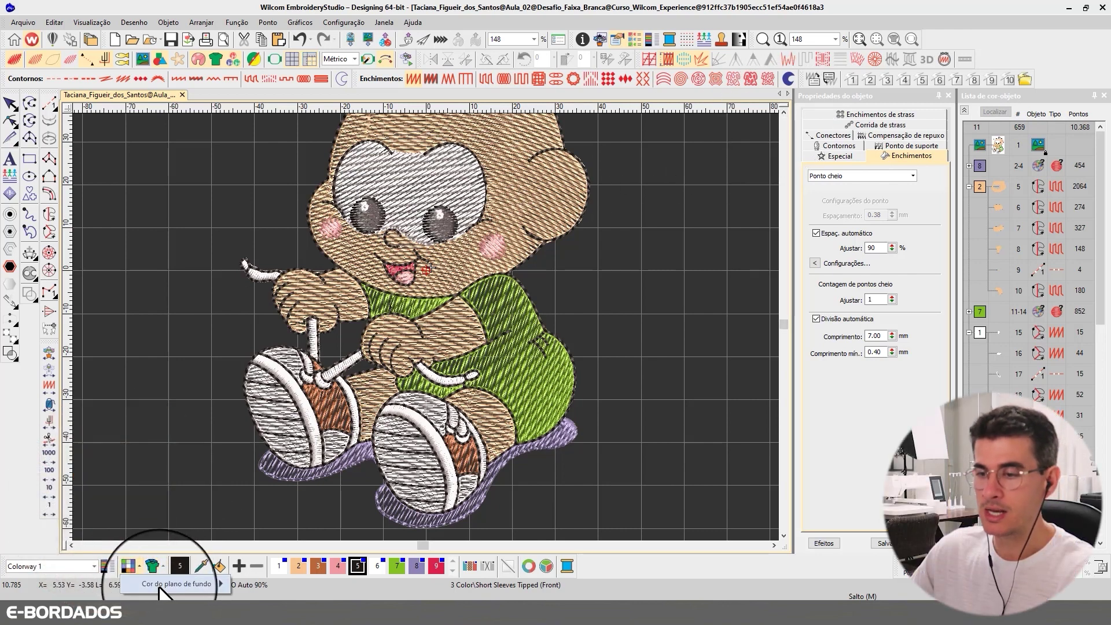
{"action": "mouse_move", "coordinate": [158, 586]}
{"action": "left_click", "coordinate": [305, 575]}
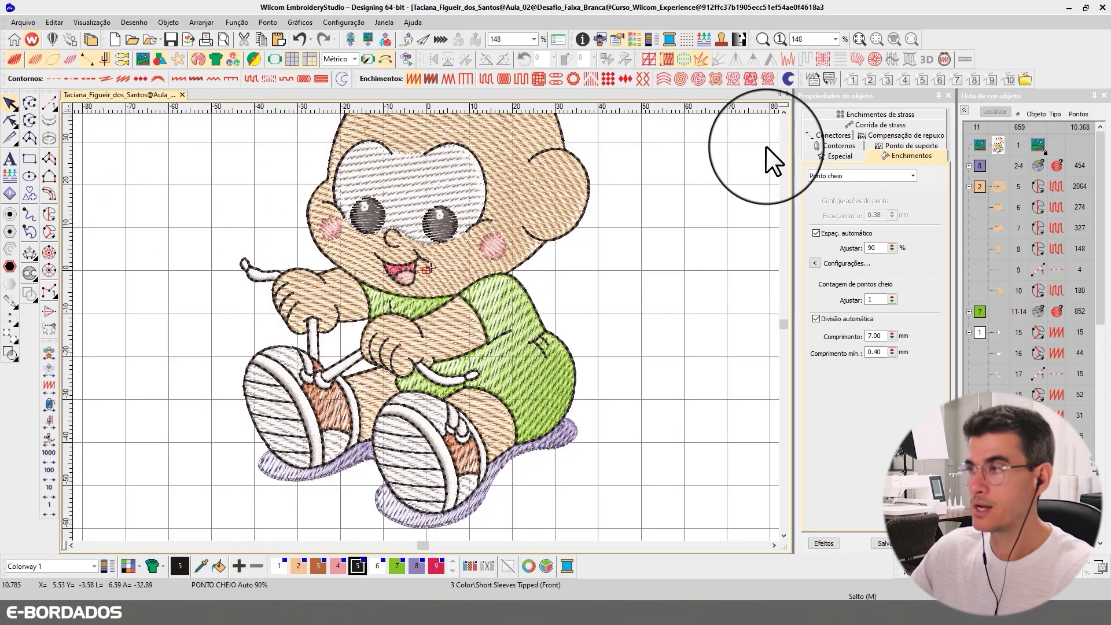
Compare the stitch direction and coverage of the head fill with those of the white eye area
{"action": "scroll", "coordinate": [783, 110], "scroll_direction": "up", "scroll_amount": 3}
{"action": "left_click", "coordinate": [460, 299]}
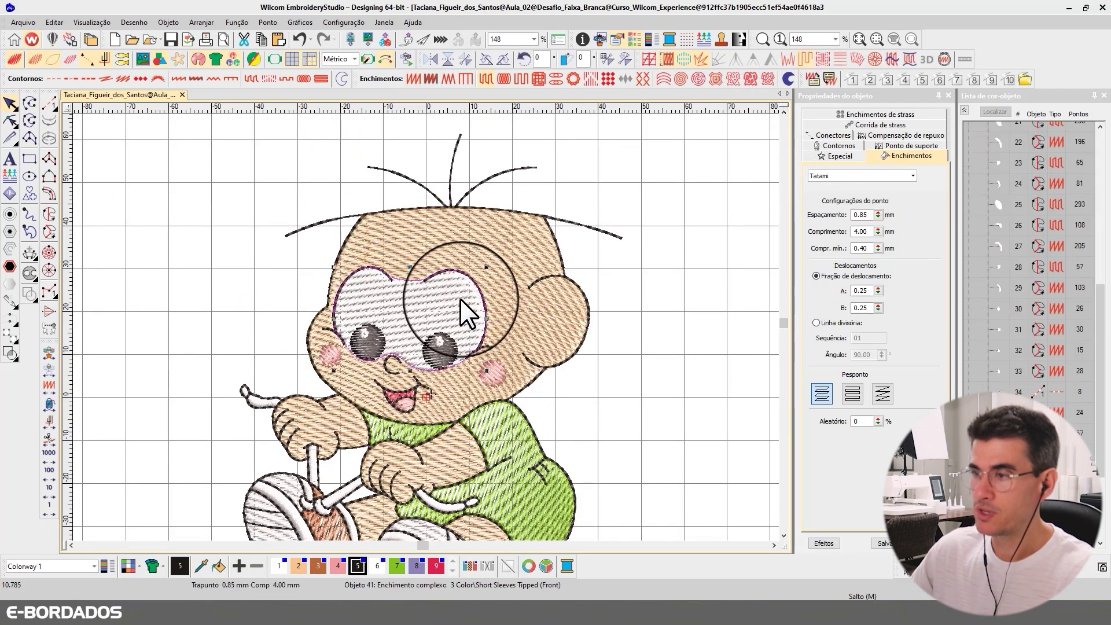
{"action": "key", "text": "b"}
{"action": "left_click_drag", "start_coordinate": [322, 243], "coordinate": [520, 402]}
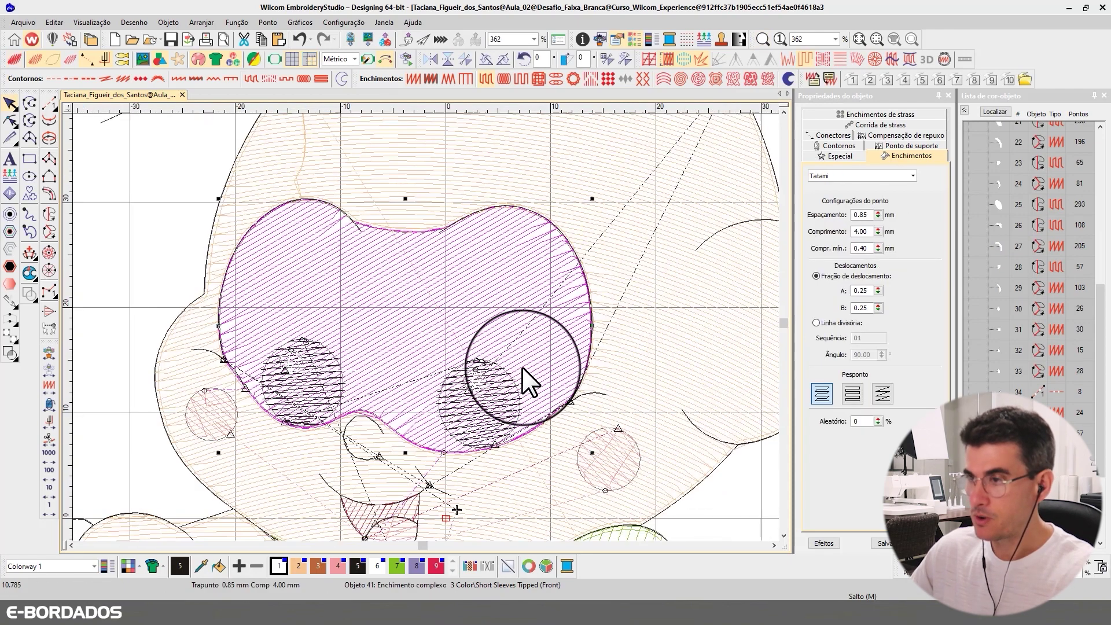
{"action": "left_click", "coordinate": [506, 175]}
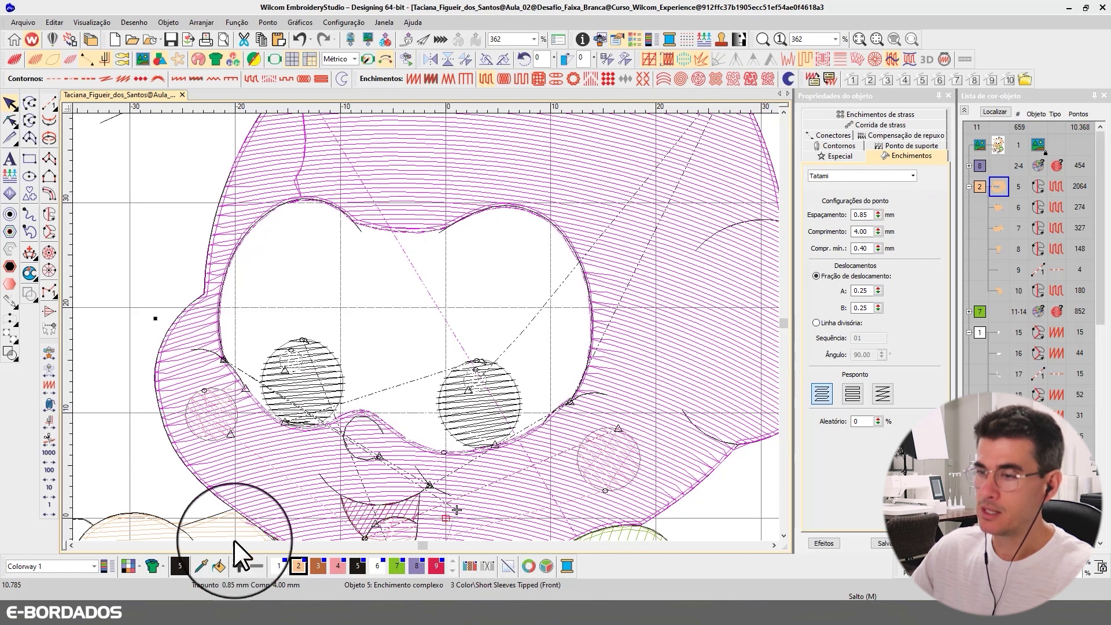
{"action": "left_click", "coordinate": [435, 286]}
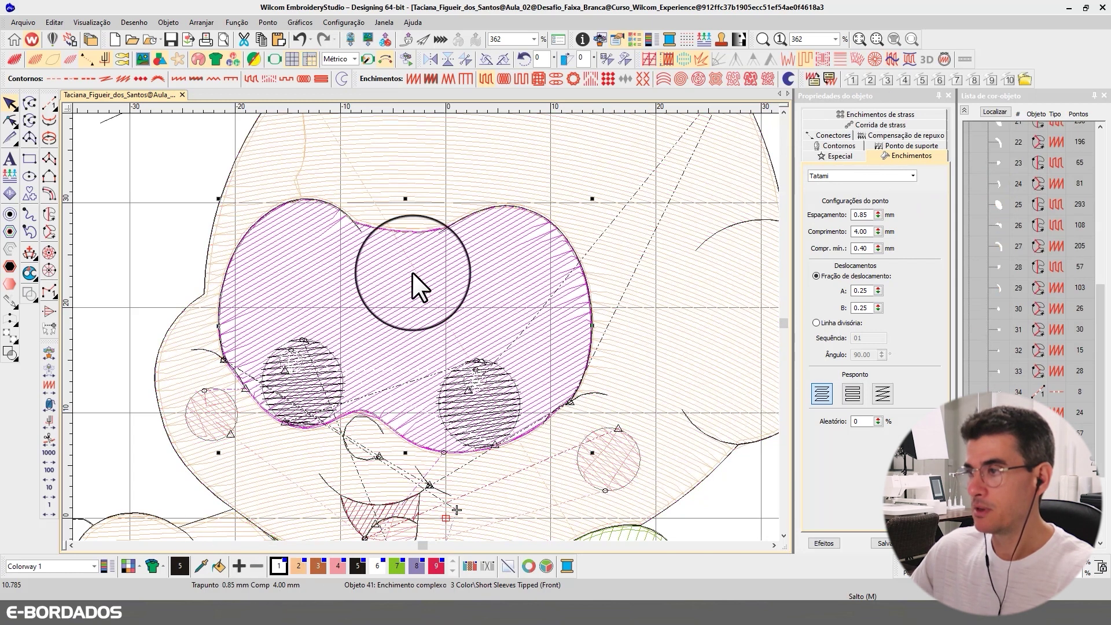
{"action": "left_click", "coordinate": [448, 165]}
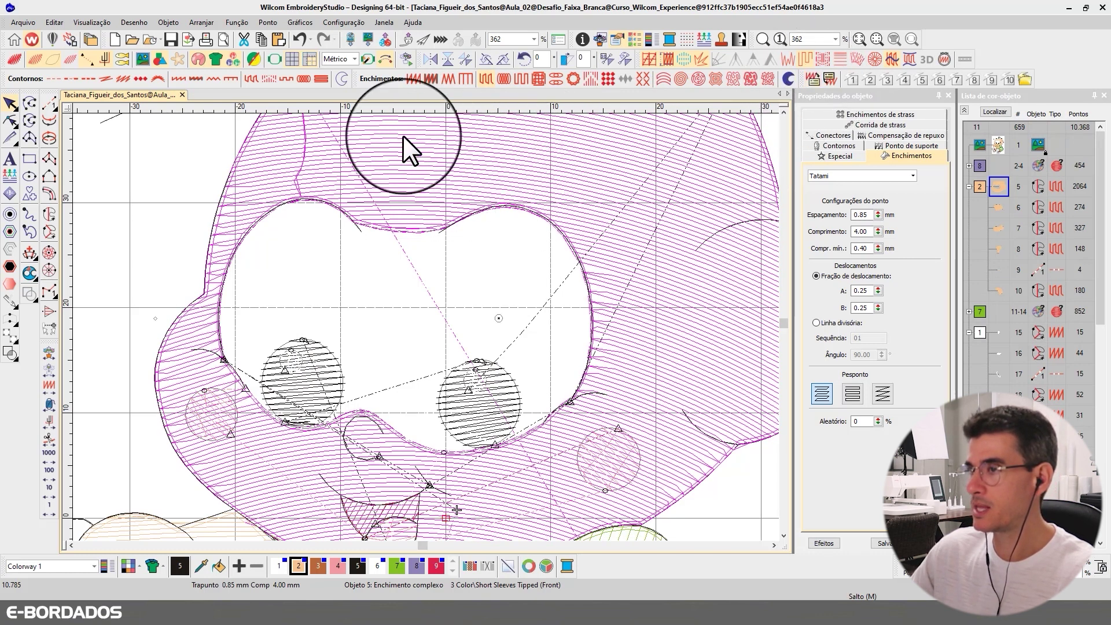
{"action": "left_click", "coordinate": [401, 277]}
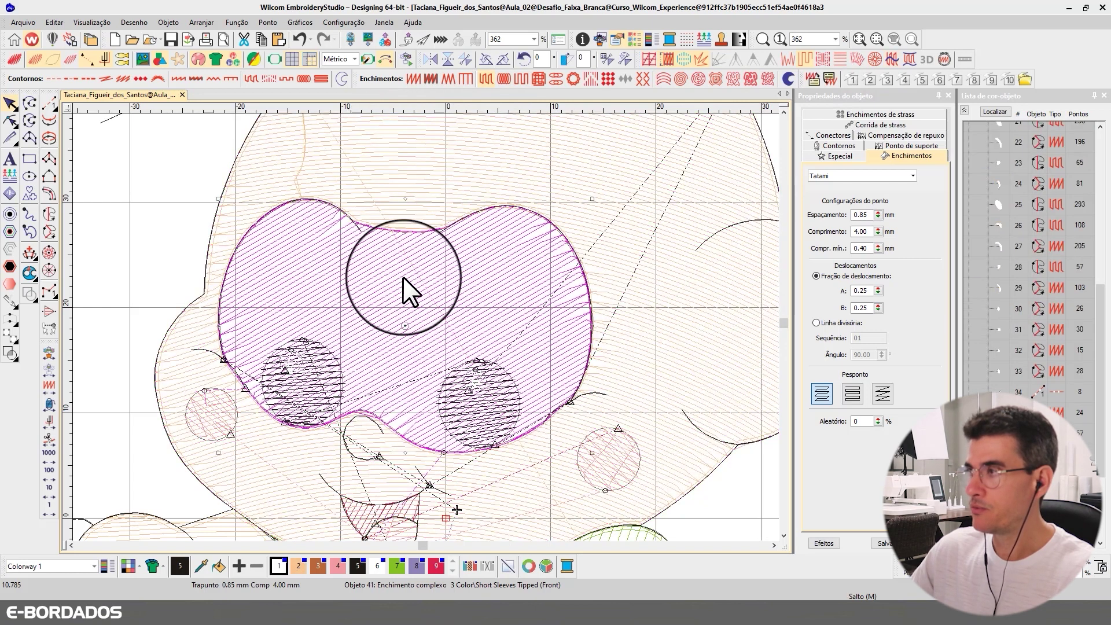
Check the white eye area's underlay settings and turn off its Florentine curve effect
{"action": "left_click", "coordinate": [830, 81]}
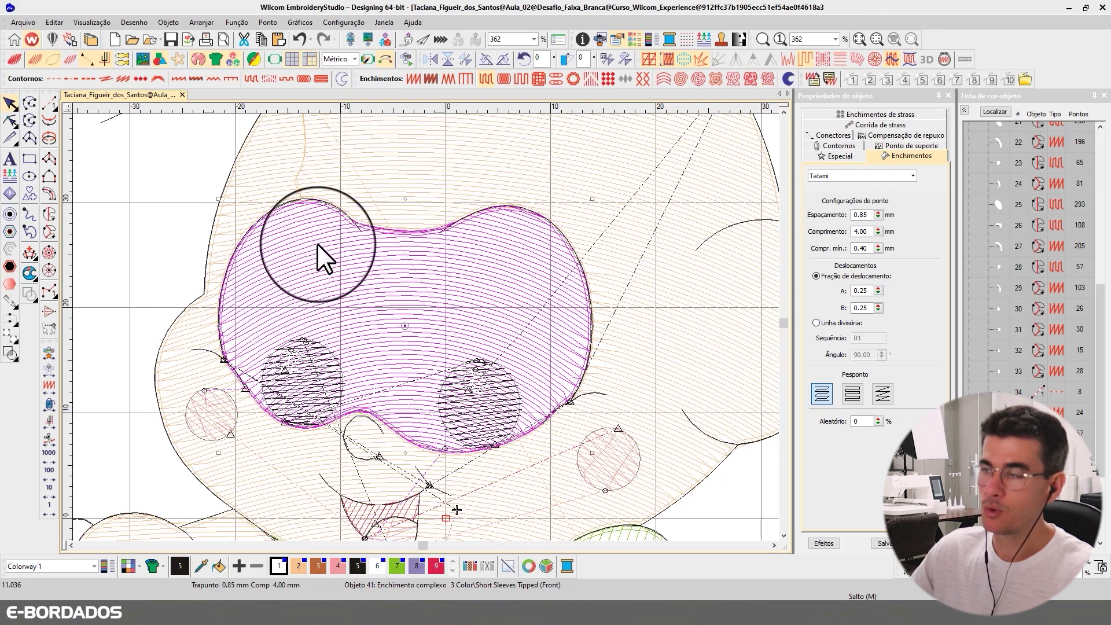
{"action": "left_click", "coordinate": [902, 146]}
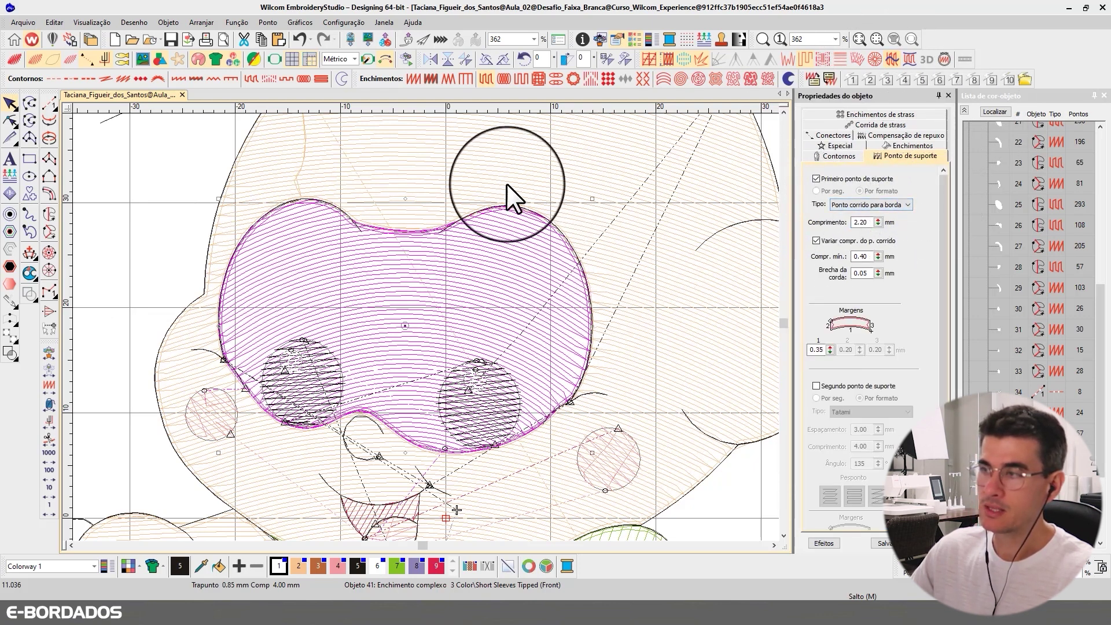
{"action": "left_click", "coordinate": [489, 173]}
{"action": "left_click", "coordinate": [424, 319]}
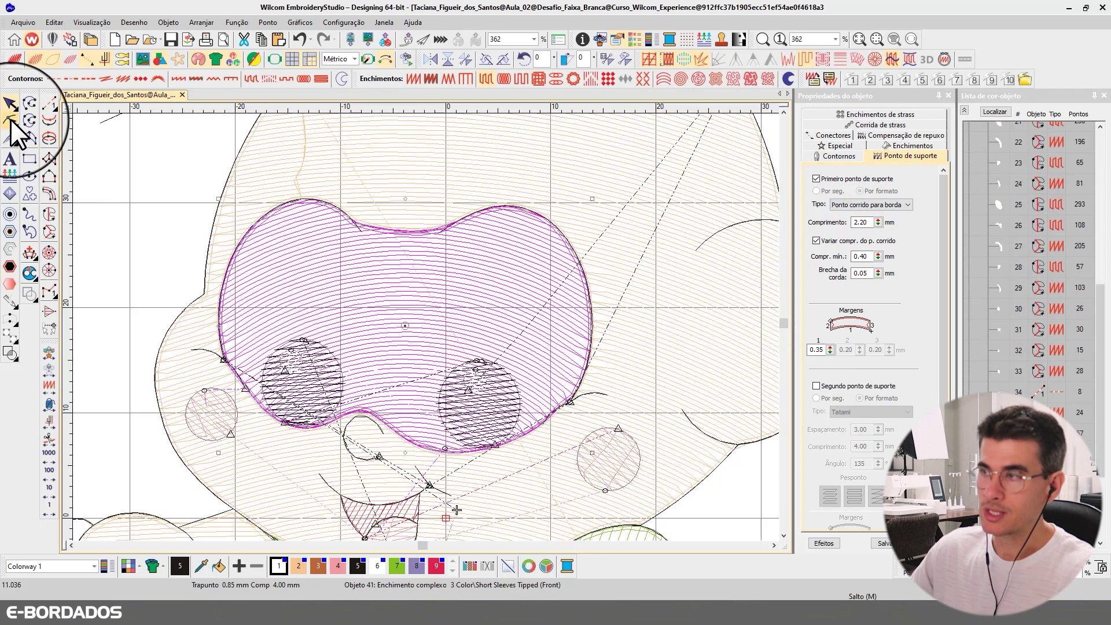
{"action": "left_click", "coordinate": [877, 64]}
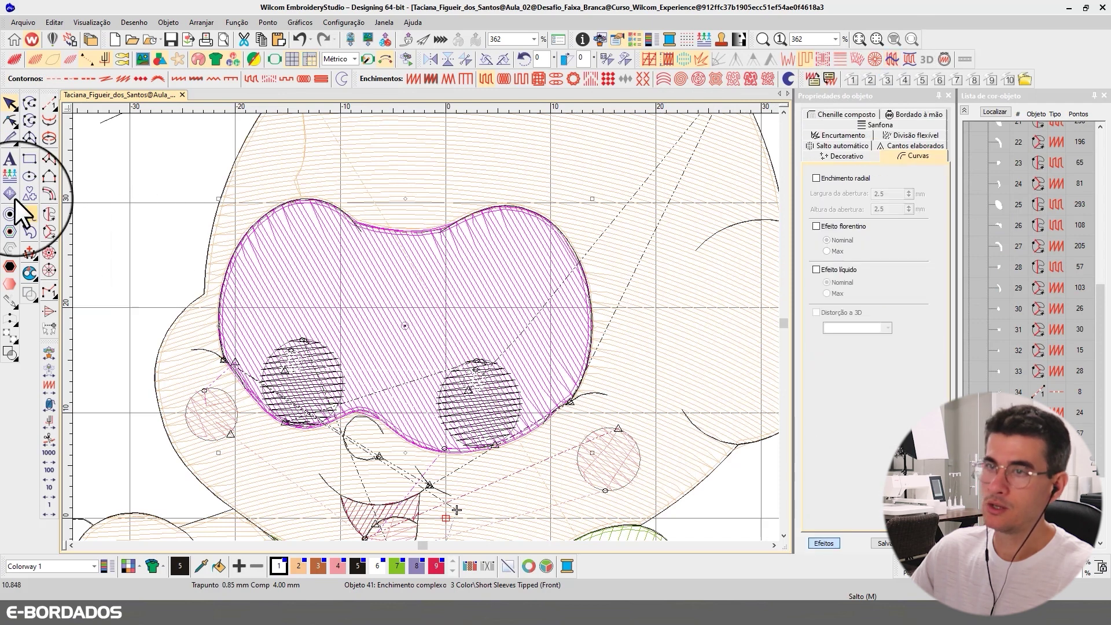
Reorient the white eye area's stitch angle to run nearly horizontally like the head fill, and restore the realistic stitch view
{"action": "left_click", "coordinate": [10, 119]}
{"action": "left_click_drag", "start_coordinate": [225, 452], "coordinate": [663, 187]}
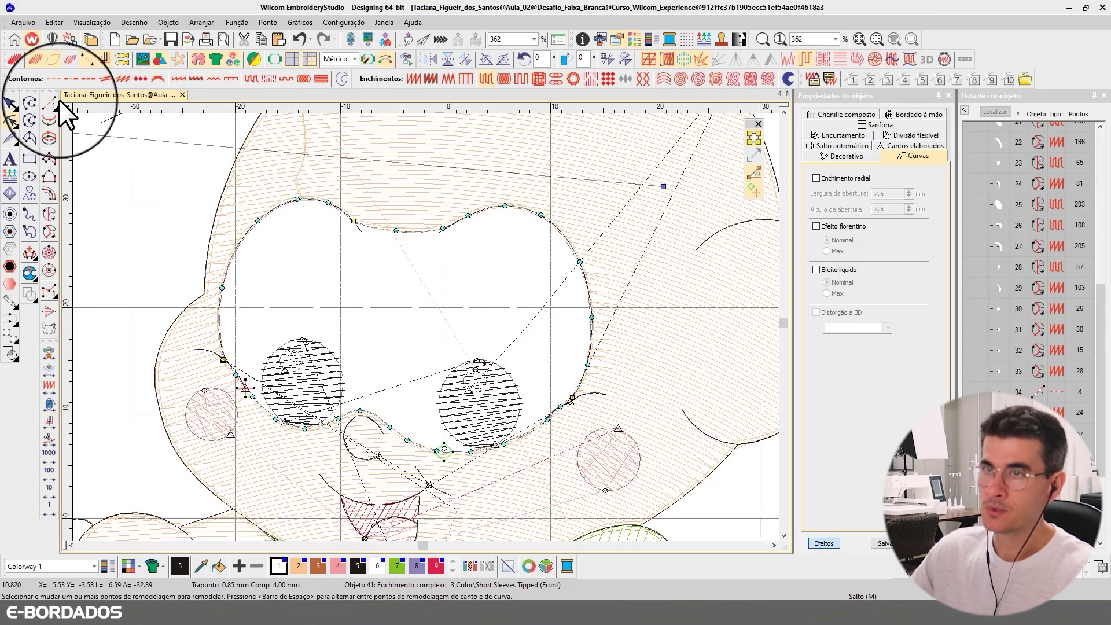
{"action": "left_click", "coordinate": [10, 103]}
{"action": "left_click", "coordinate": [15, 59]}
{"action": "scroll", "coordinate": [425, 326], "scroll_direction": "down", "scroll_amount": 2}
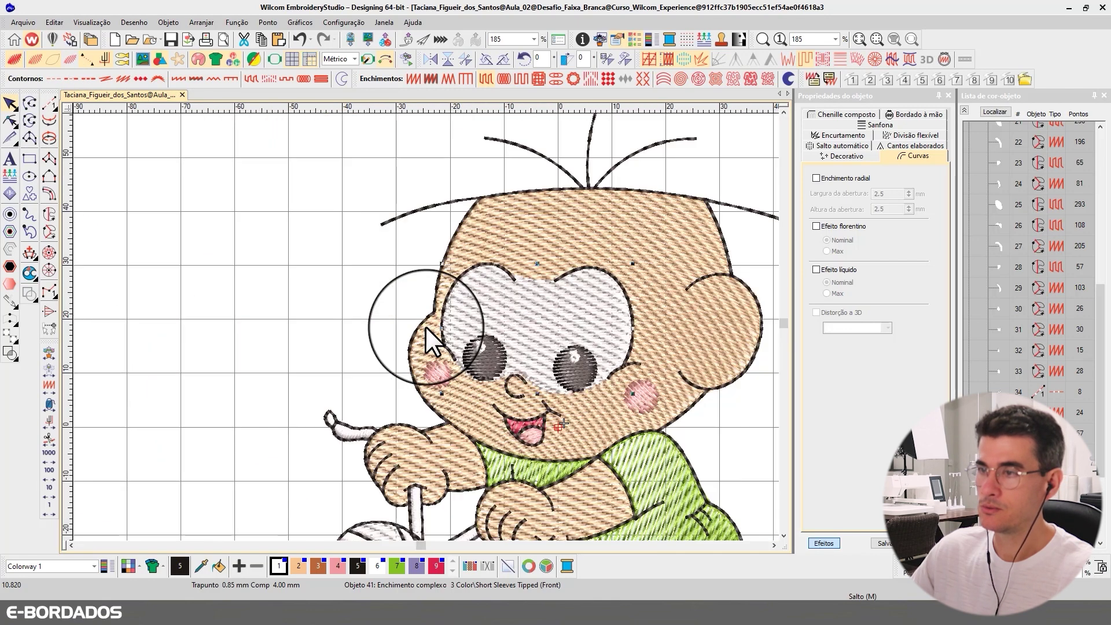
{"action": "key", "text": "Escape"}
Change the design's background color to light grey
{"action": "left_click", "coordinate": [140, 566]}
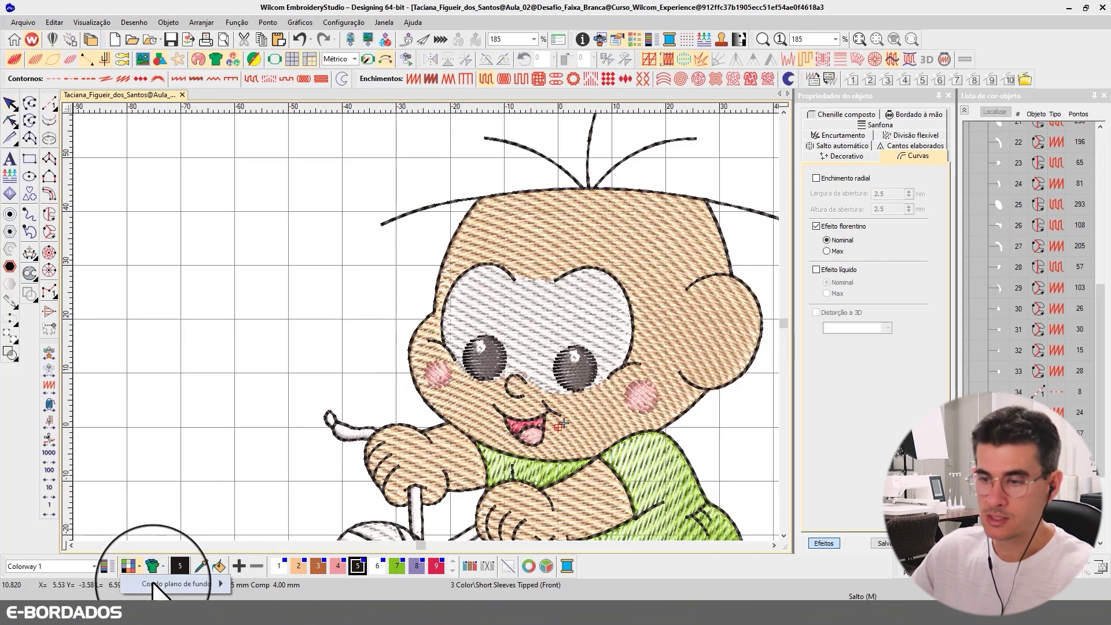
{"action": "left_click", "coordinate": [310, 566]}
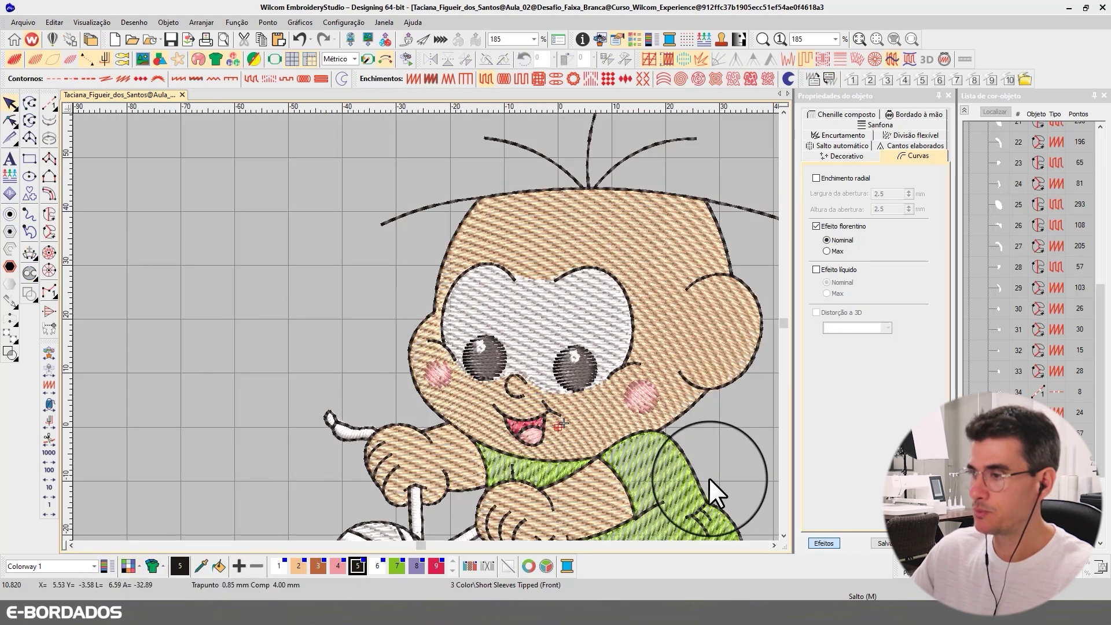
{"action": "left_click", "coordinate": [783, 535]}
{"action": "left_click", "coordinate": [773, 545]}
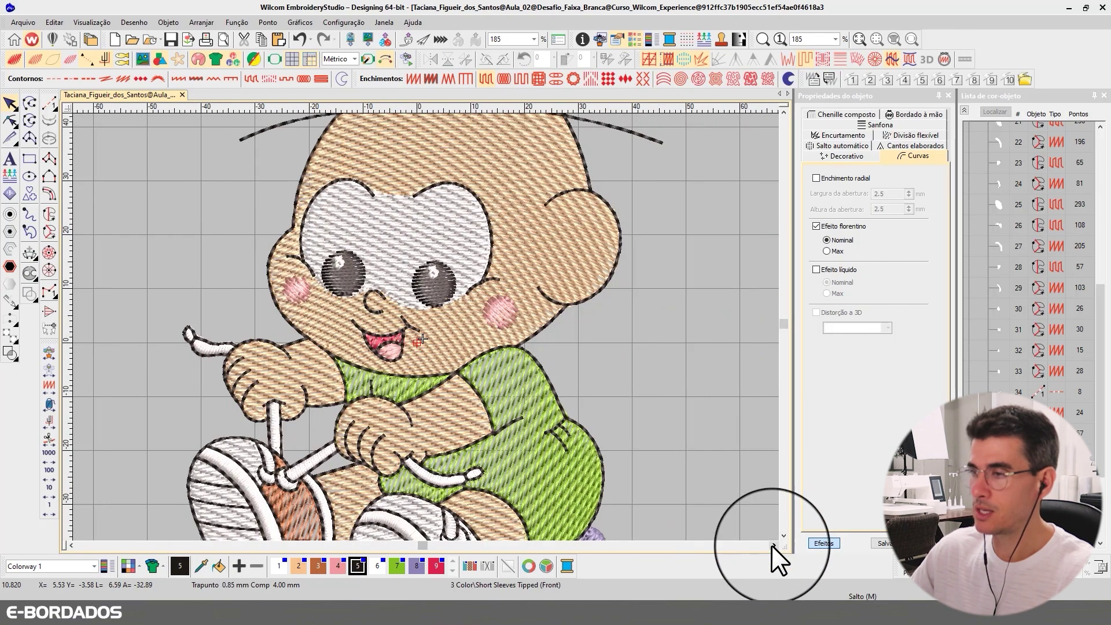
{"action": "left_click", "coordinate": [782, 110]}
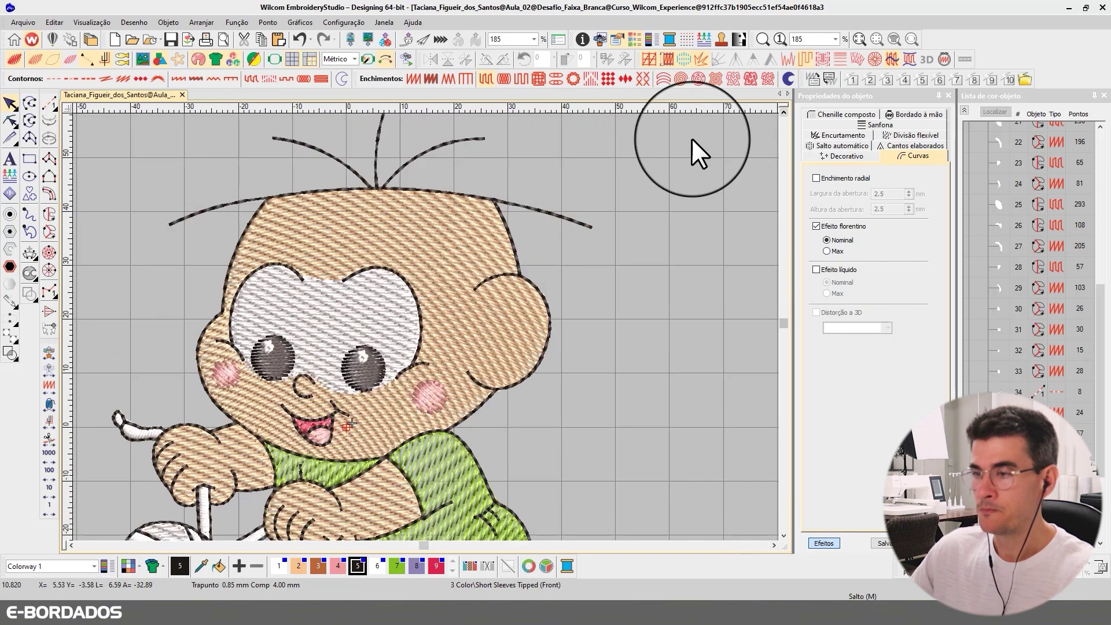
Examine the white eye area against the head fill in both realistic and plain stitch view
{"action": "key", "text": "t"}
{"action": "key", "text": "t"}
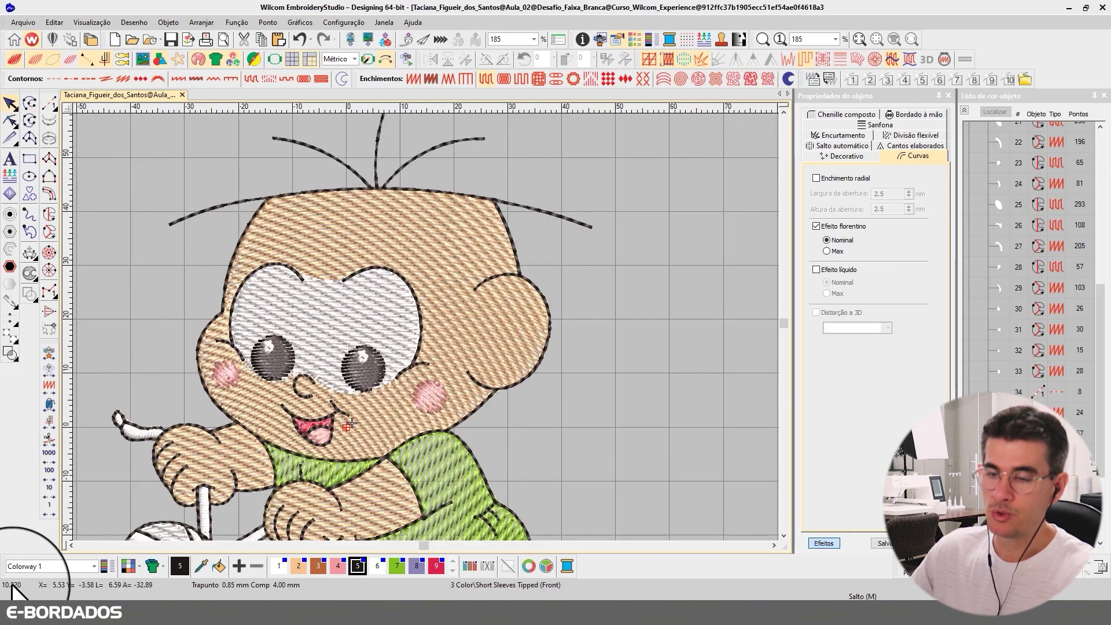
{"action": "key", "text": "t"}
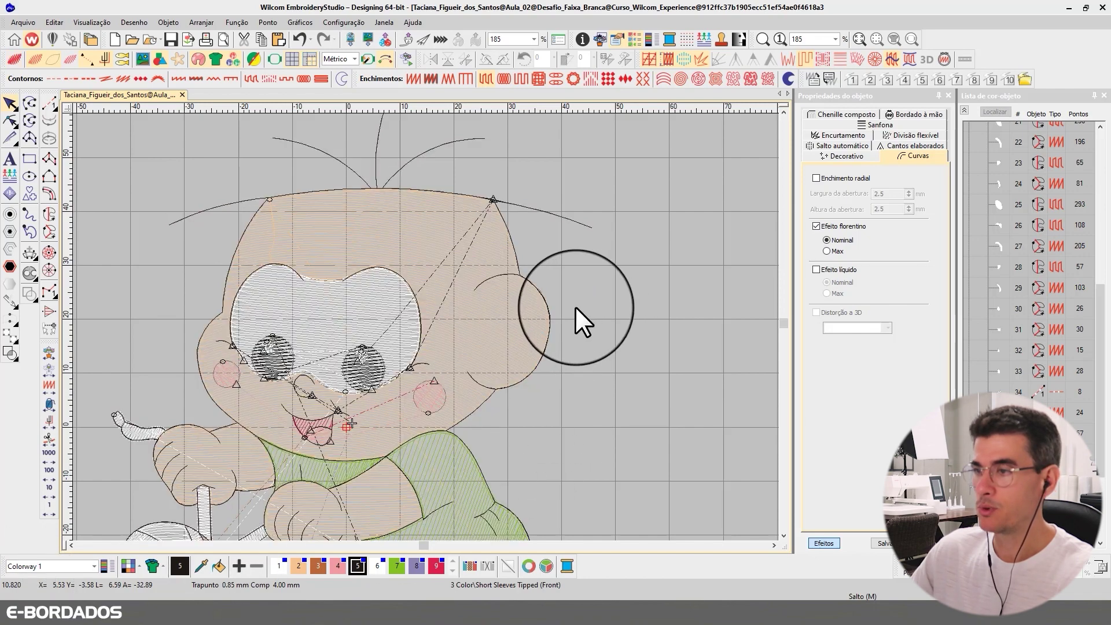
{"action": "key", "text": "t"}
{"action": "left_click", "coordinate": [344, 307]}
{"action": "key", "text": "t"}
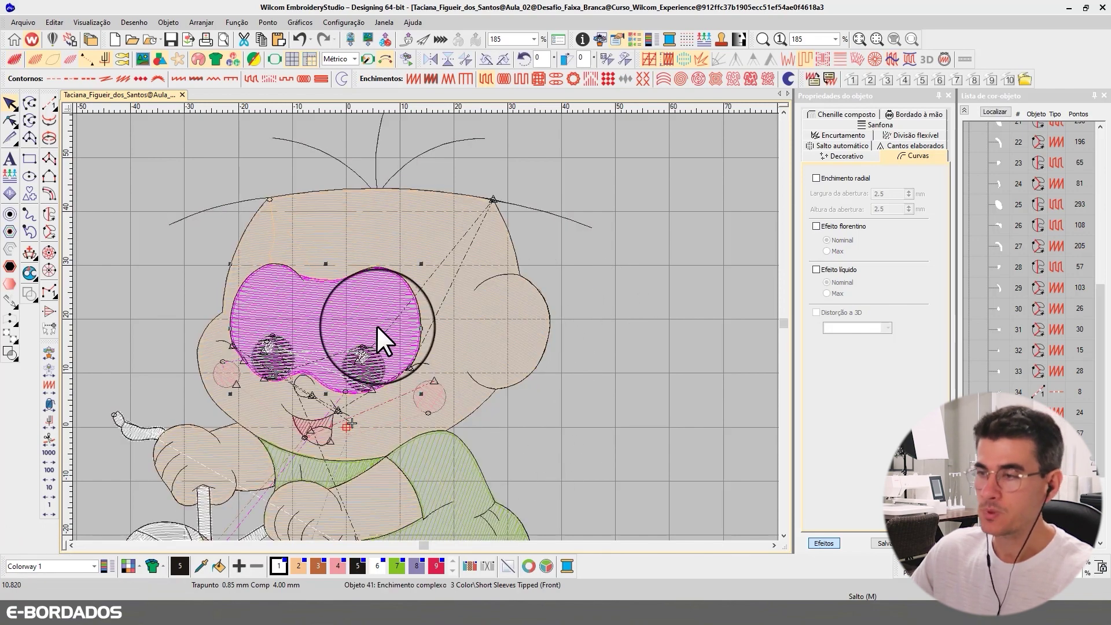
{"action": "key", "text": "t"}
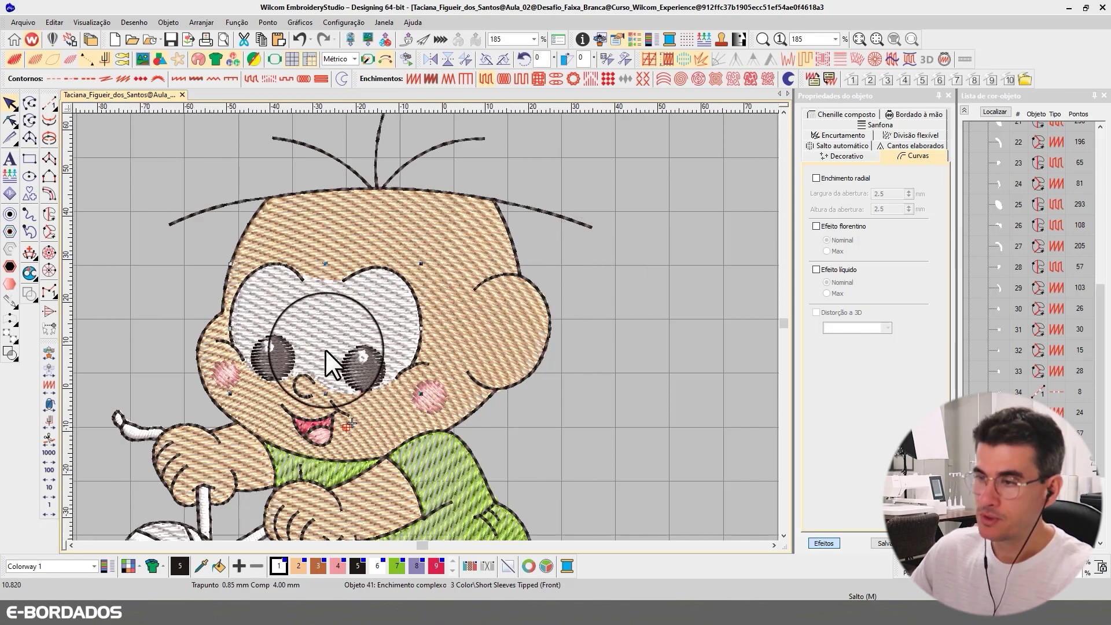
{"action": "scroll", "coordinate": [325, 350], "scroll_direction": "down", "scroll_amount": 1}
{"action": "scroll", "coordinate": [408, 340], "scroll_direction": "up", "scroll_amount": 1}
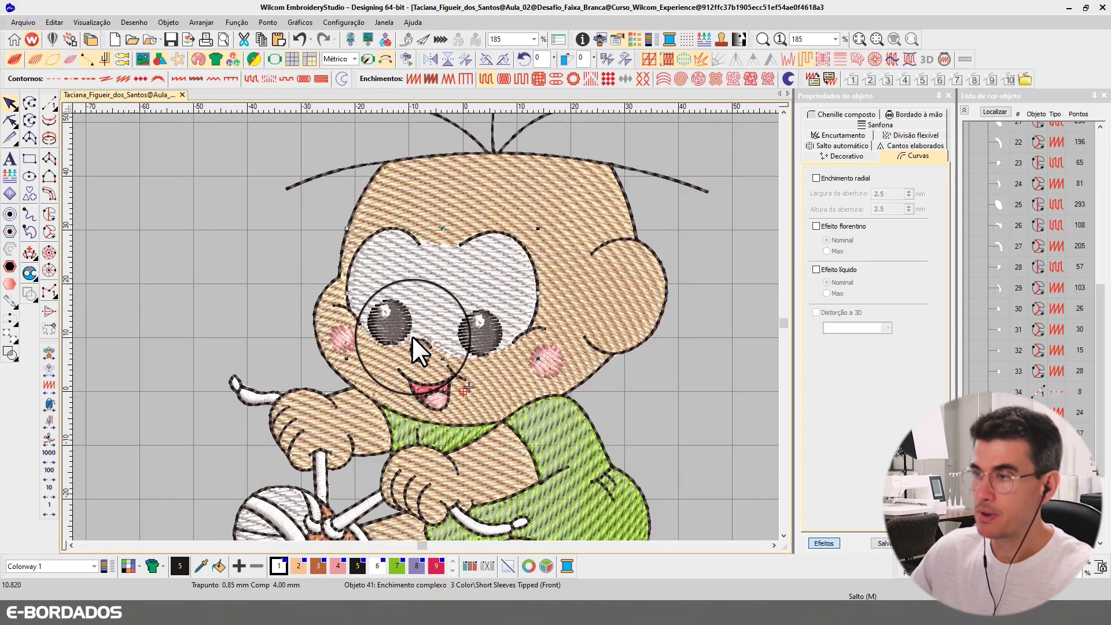
{"action": "key", "text": "t"}
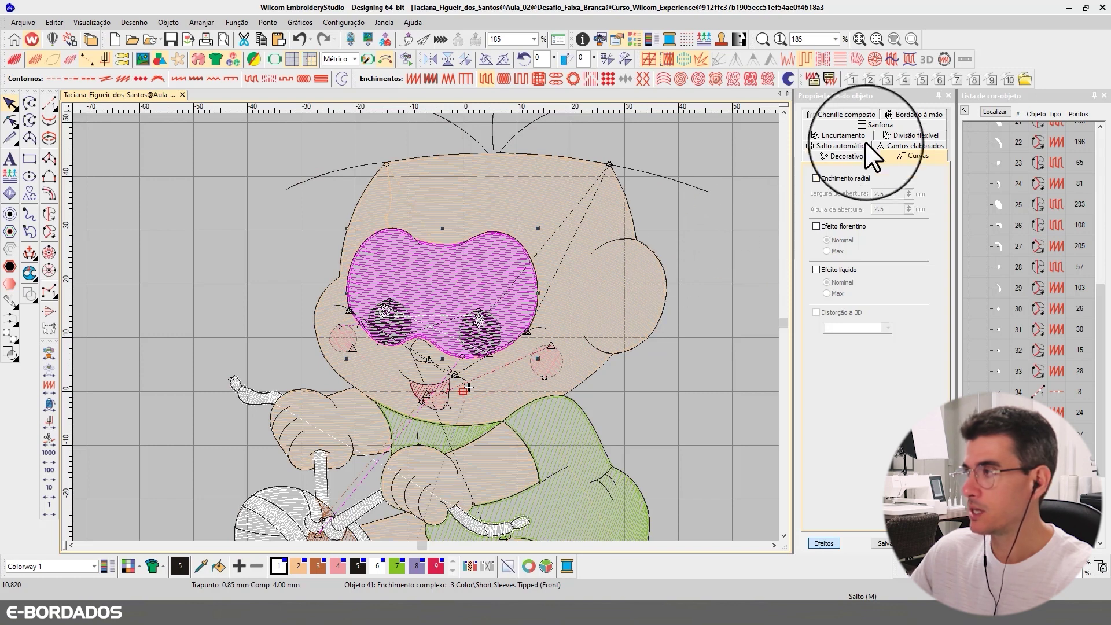
Isolate the black outline group starting at object 54, fit it in the view, and deselect it
{"action": "left_click", "coordinate": [963, 110]}
{"action": "double_click", "coordinate": [982, 351]}
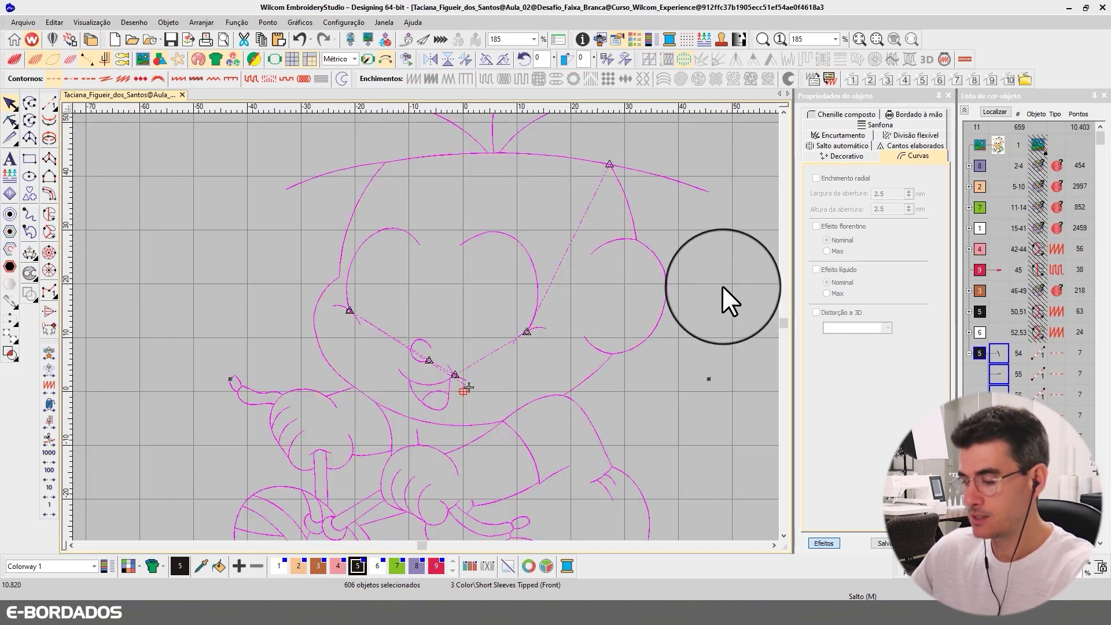
{"action": "key", "text": "0"}
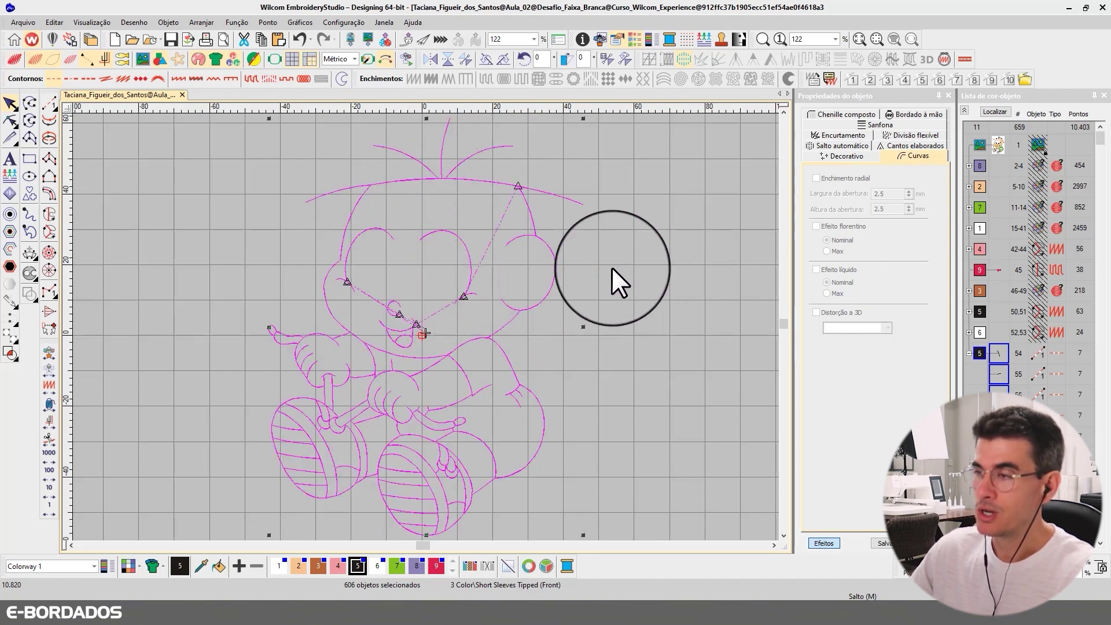
{"action": "key", "text": "Escape"}
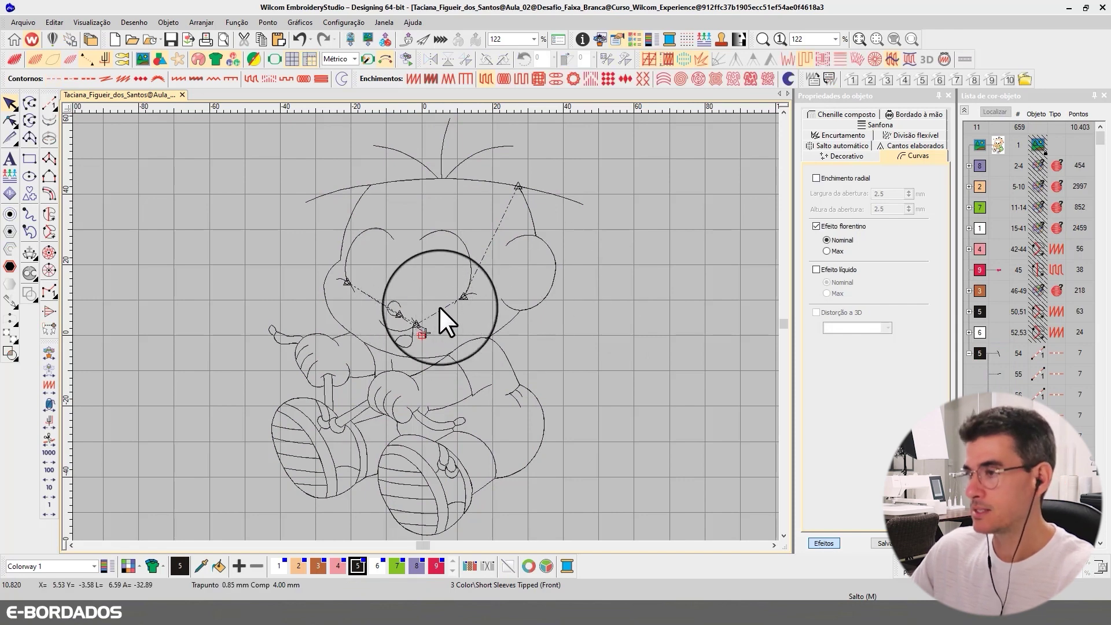
Examine the isolated black outline across the shoes, hands and head for connections and jumps, in realistic and plain stitch view
{"action": "left_click", "coordinate": [416, 324]}
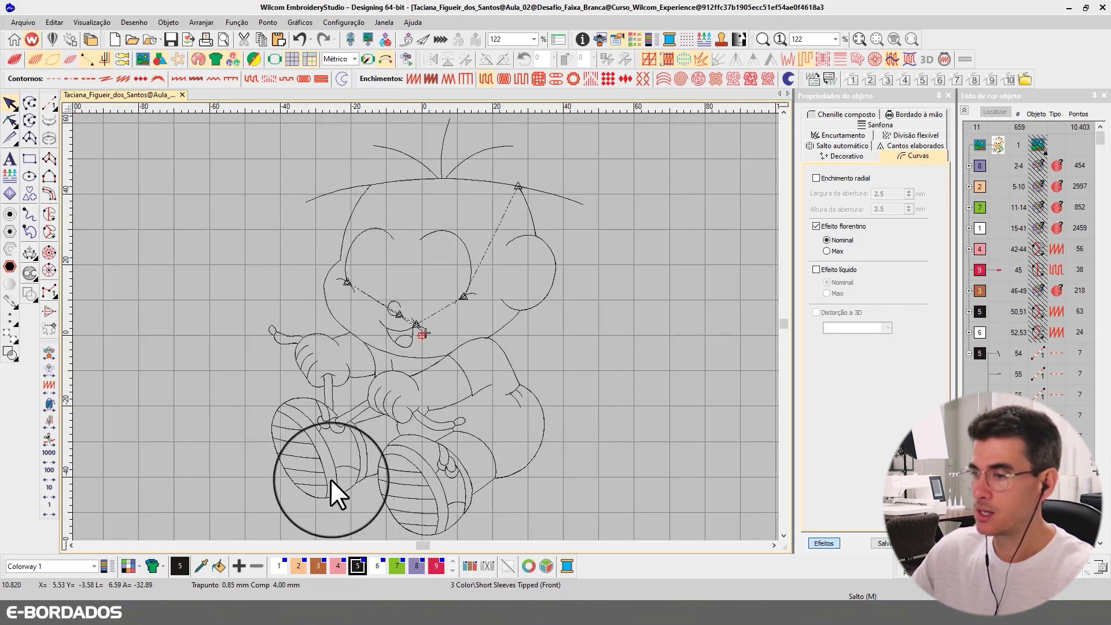
{"action": "scroll", "coordinate": [362, 397], "scroll_direction": "up", "scroll_amount": 3}
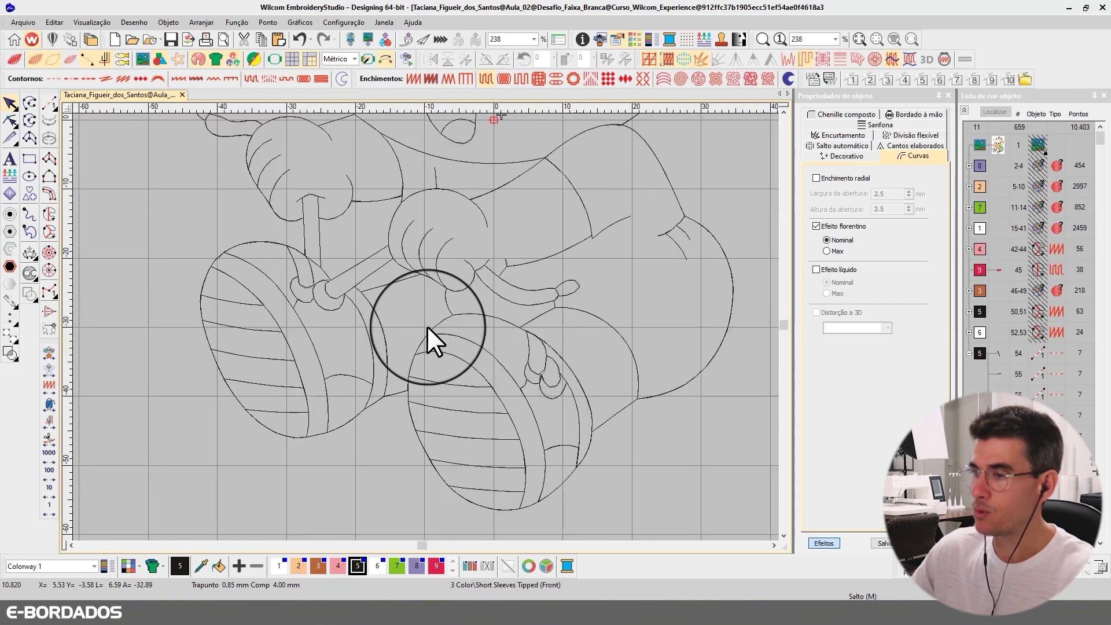
{"action": "scroll", "coordinate": [505, 277], "scroll_direction": "up", "scroll_amount": 1}
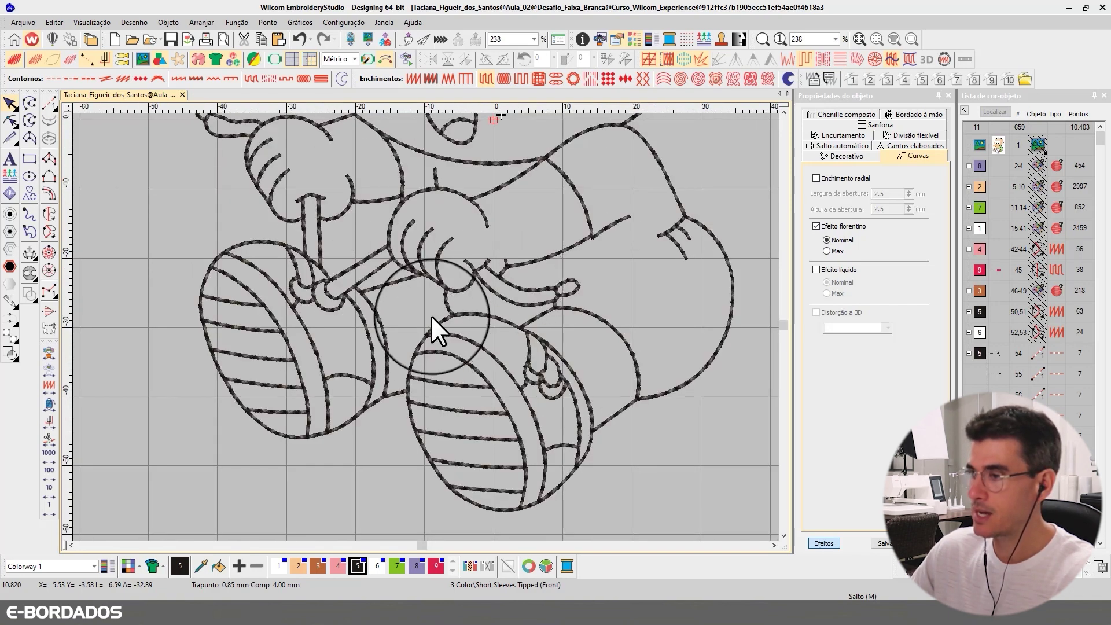
{"action": "left_click", "coordinate": [783, 110]}
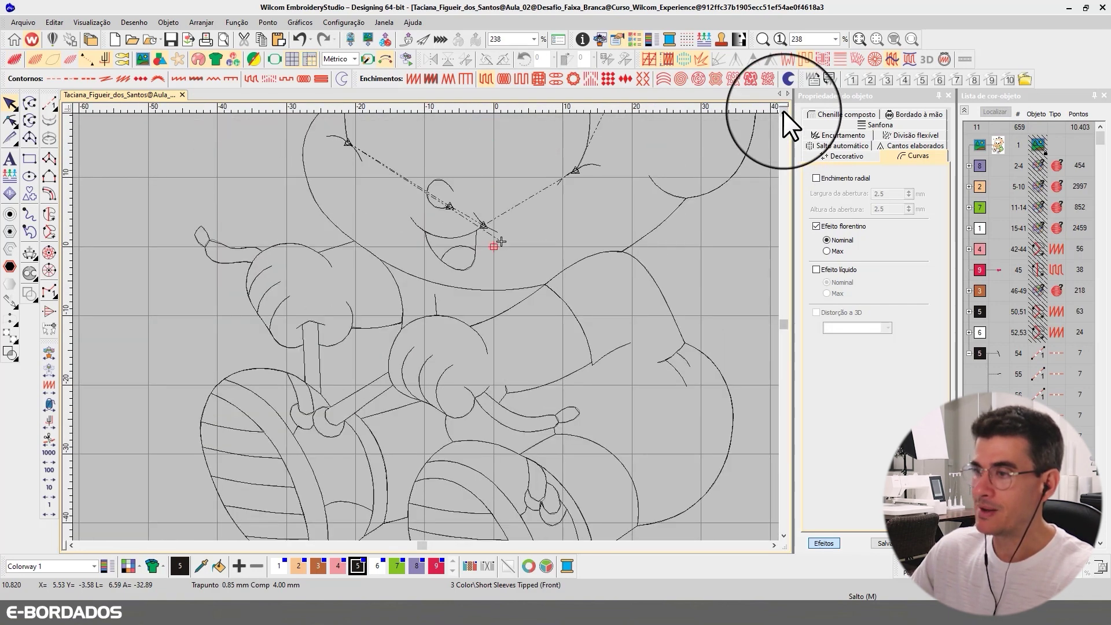
{"action": "left_click", "coordinate": [783, 110]}
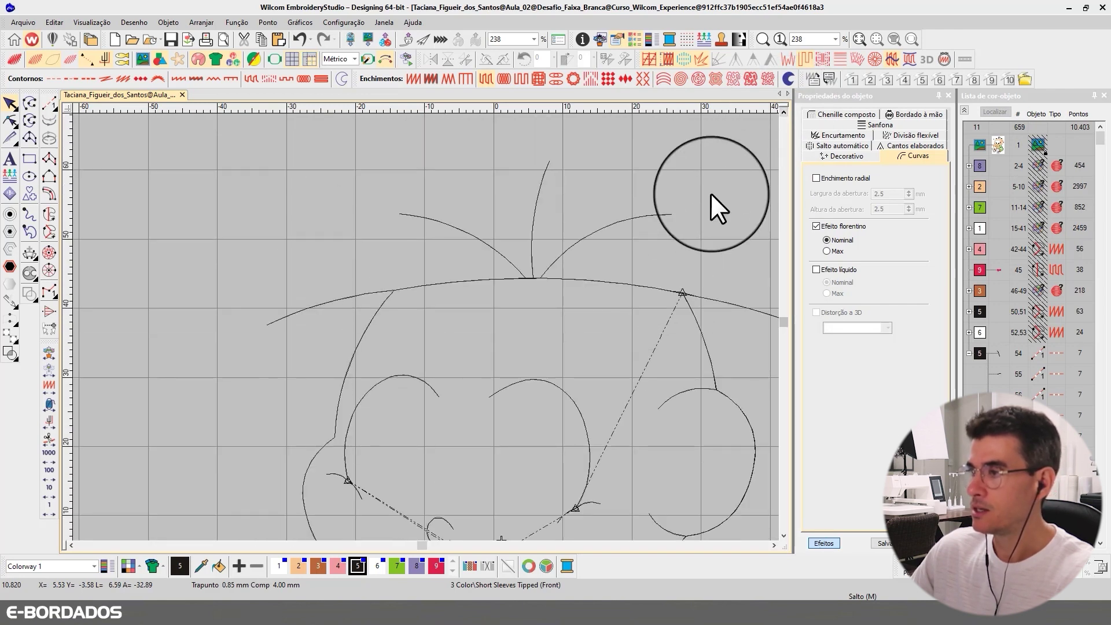
{"action": "key", "text": "shift+z"}
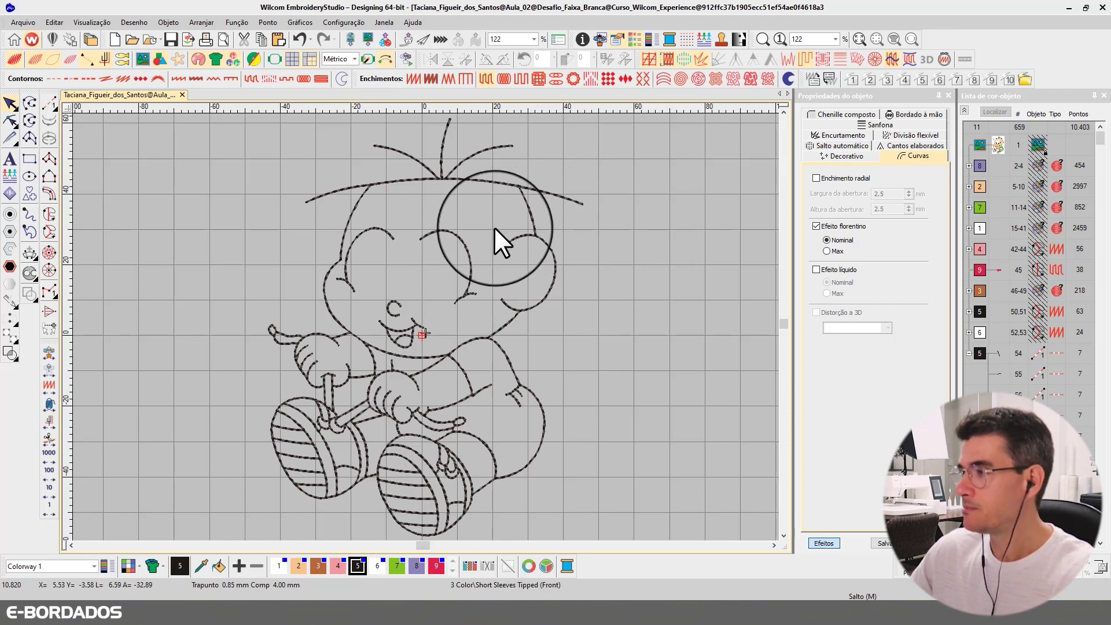
Collapse the object list into colour groups and bring the whole design back into view with nothing selected
{"action": "left_click", "coordinate": [963, 110]}
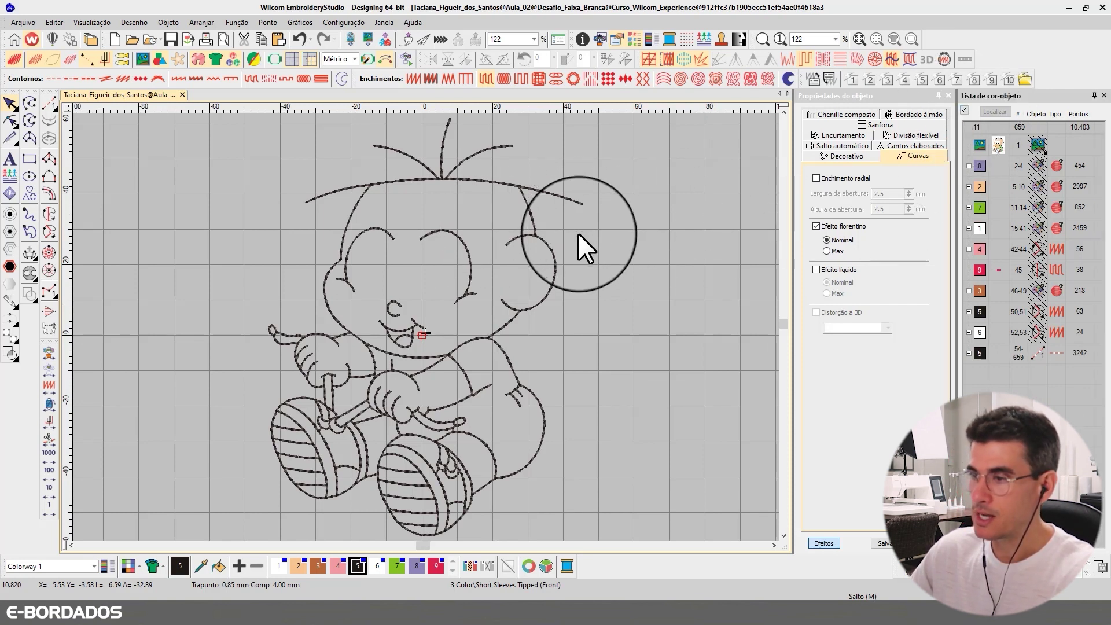
{"action": "left_click", "coordinate": [586, 263]}
{"action": "key", "text": "s"}
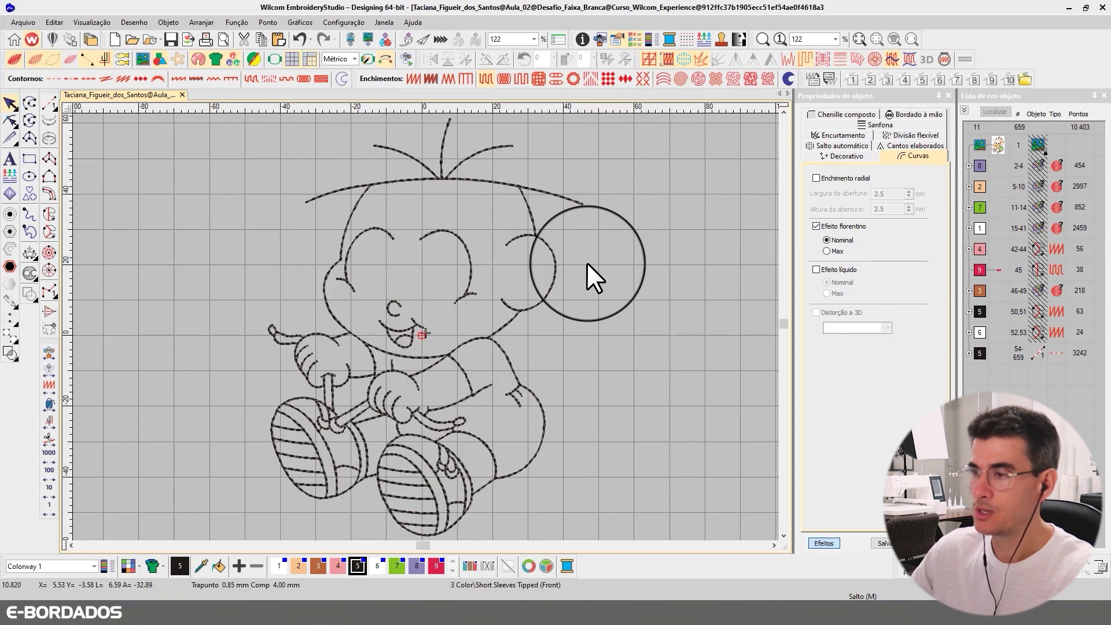
{"action": "key", "text": "s"}
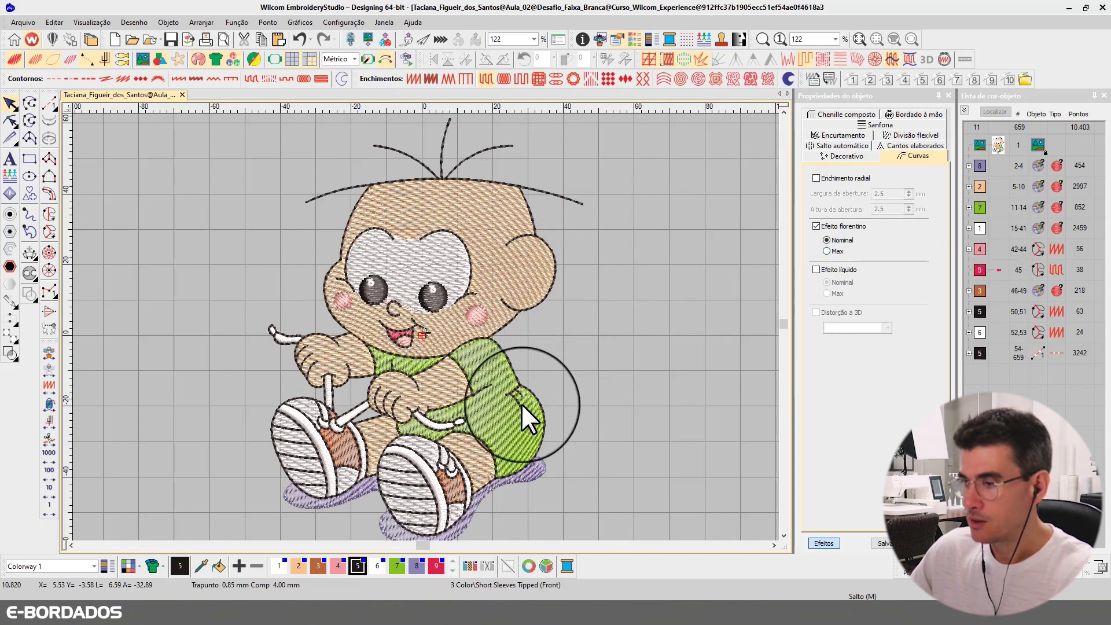
Select the purple ground shadow group, objects 2 to 4, and isolate it for a close view
{"action": "key", "text": "z"}
{"action": "left_click_drag", "start_coordinate": [247, 412], "coordinate": [537, 462]}
{"action": "left_click", "coordinate": [495, 404]}
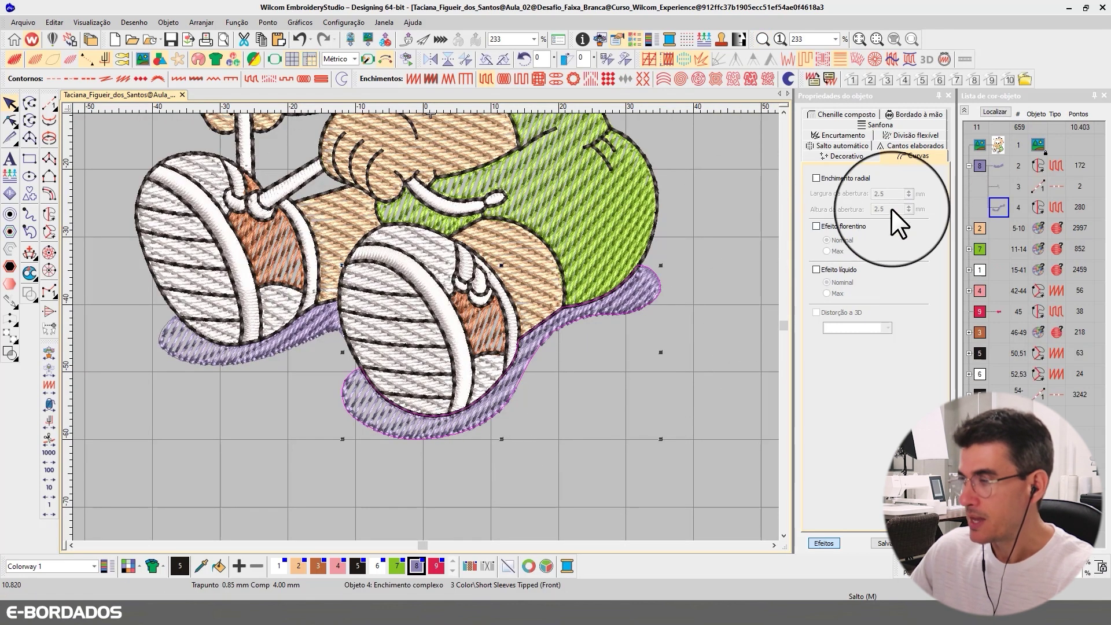
{"action": "left_click", "coordinate": [979, 165]}
{"action": "left_click", "coordinate": [991, 112]}
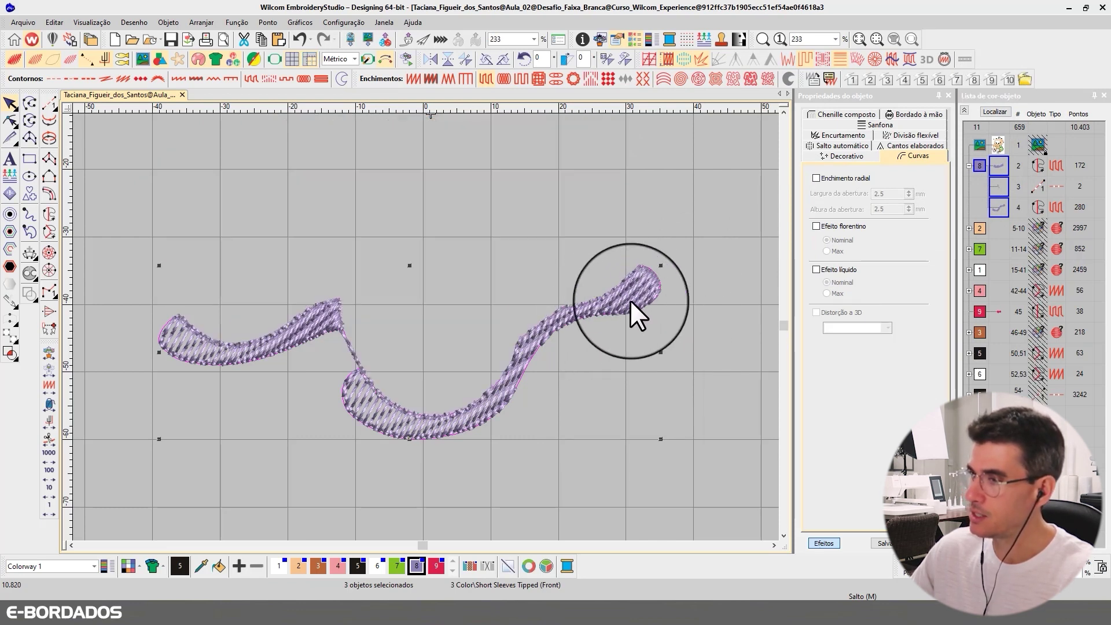
Check the effect and Tatami fill settings of the two purple shadow pieces
{"action": "left_click", "coordinate": [636, 298]}
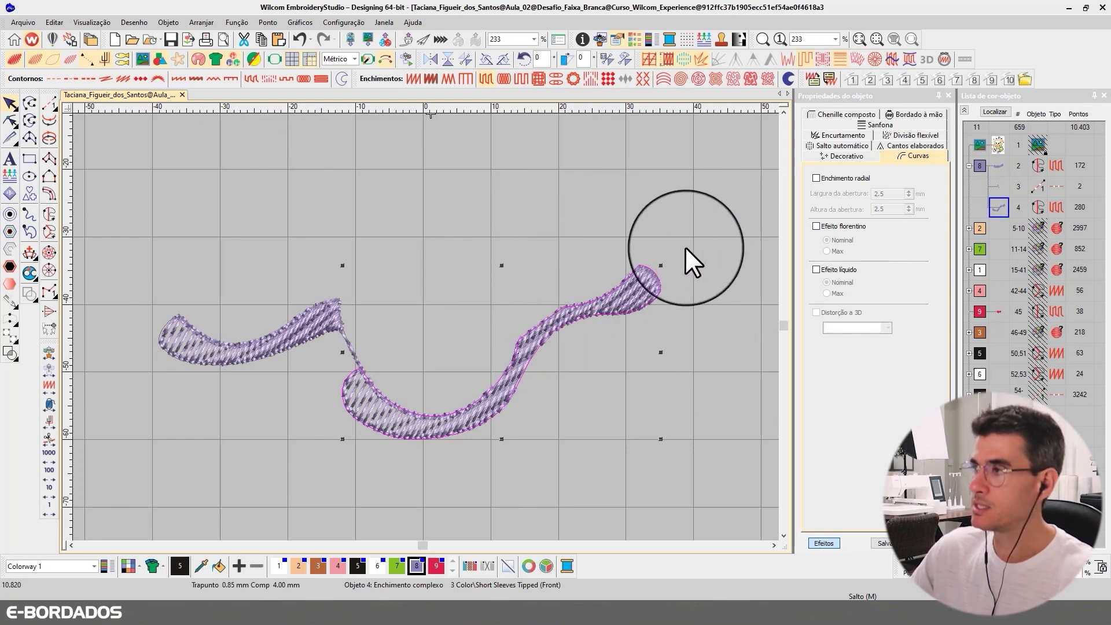
{"action": "left_click", "coordinate": [817, 536]}
{"action": "left_click", "coordinate": [908, 146]}
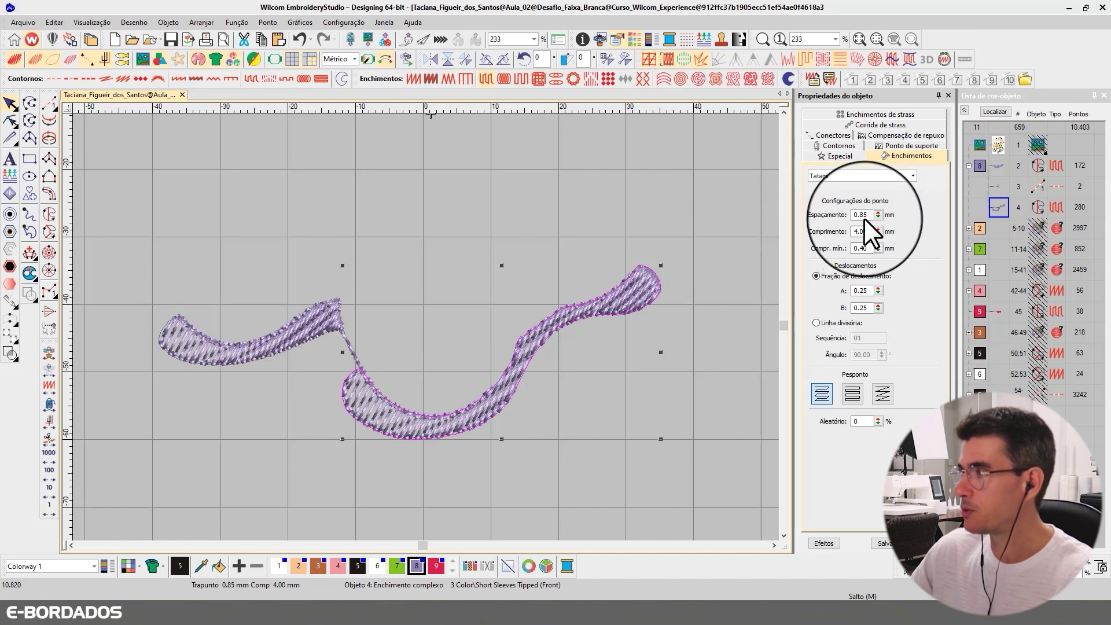
{"action": "left_click", "coordinate": [402, 271]}
{"action": "left_click", "coordinate": [453, 359]}
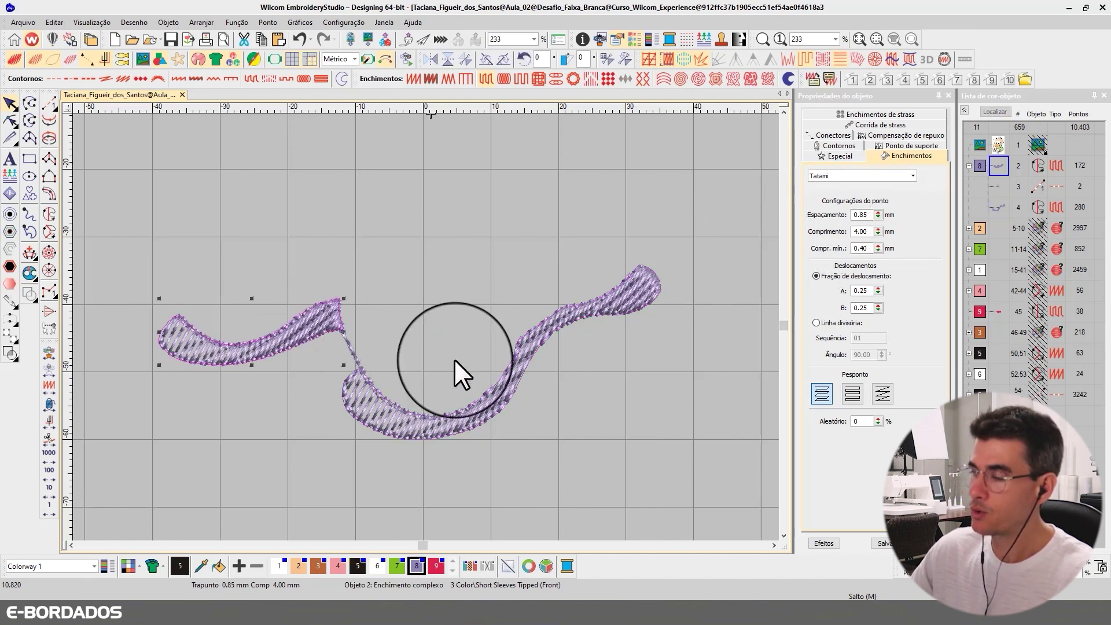
Set the accordion spacing of both shadow pieces to a minimum of 0.80 mm and a maximum of 3.00 mm
{"action": "left_click", "coordinate": [840, 60]}
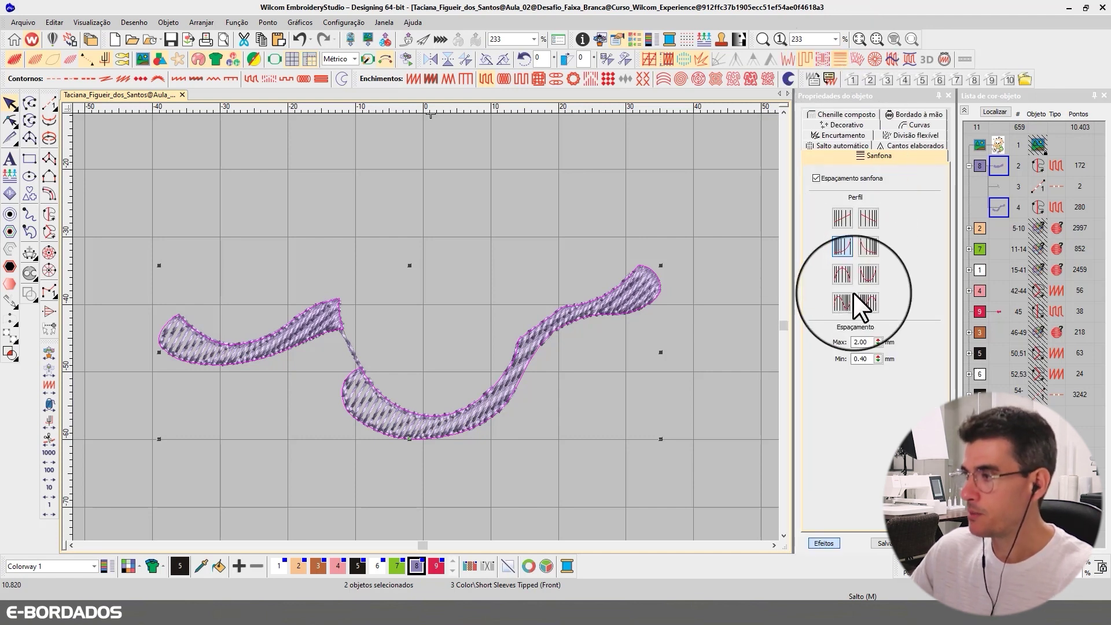
{"action": "left_click_drag", "start_coordinate": [865, 358], "coordinate": [858, 358]}
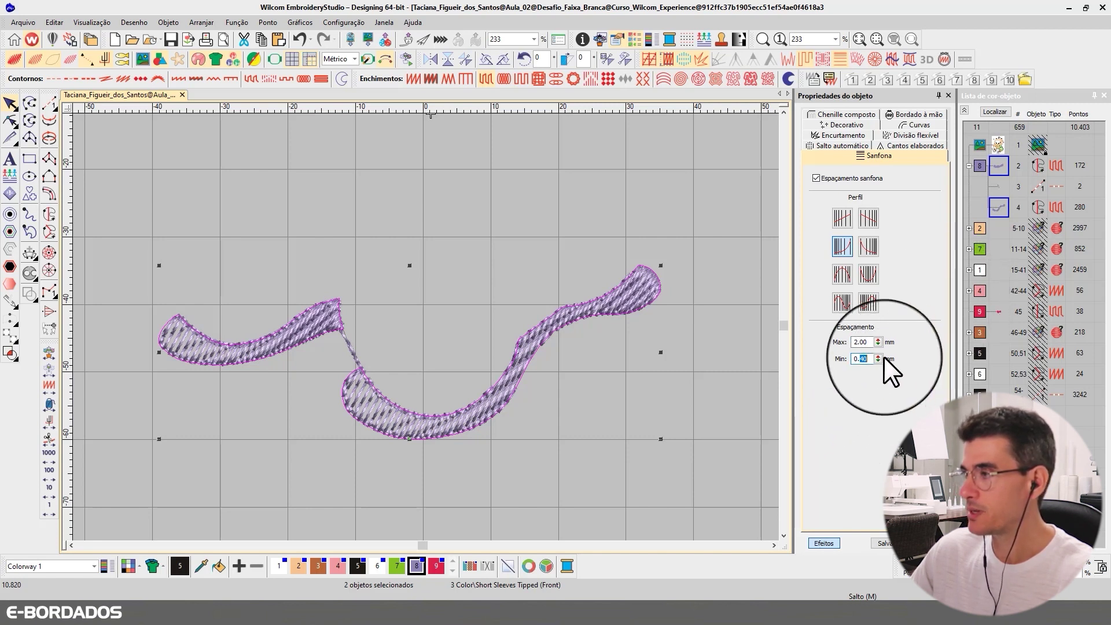
{"action": "type", "text": "80"}
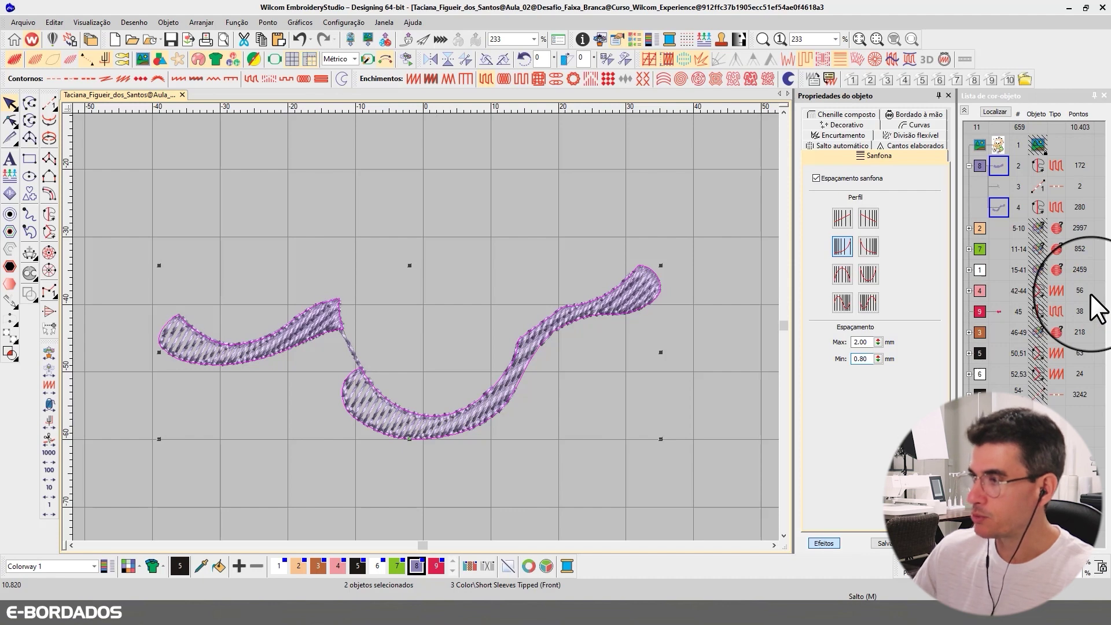
{"action": "key", "text": "Return"}
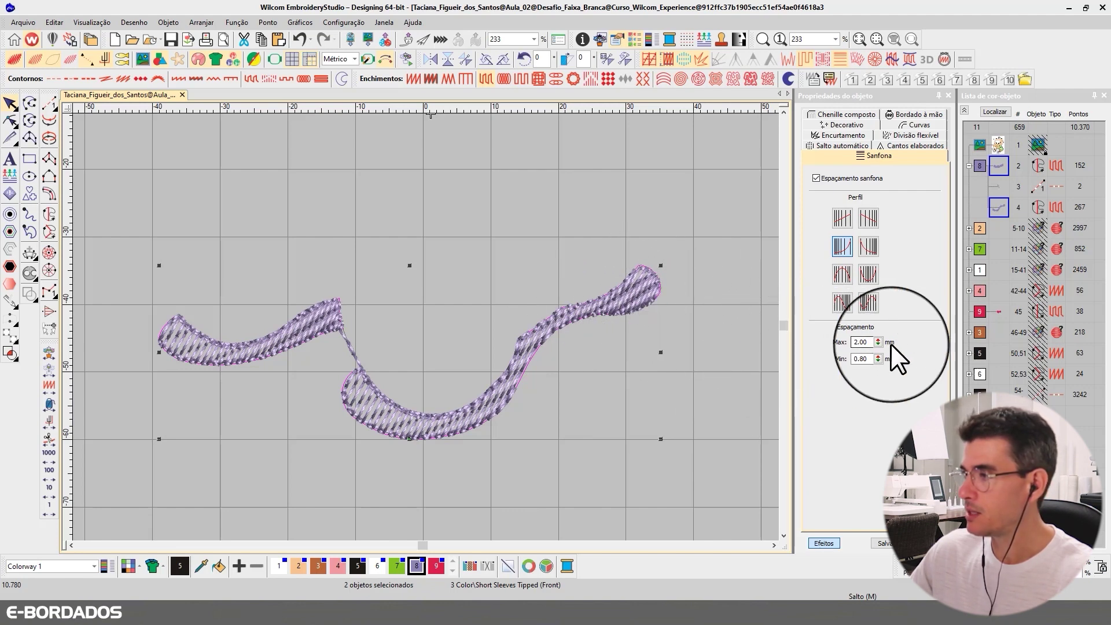
{"action": "double_click", "coordinate": [860, 342]}
{"action": "type", "text": "3"}
{"action": "key", "text": "Return"}
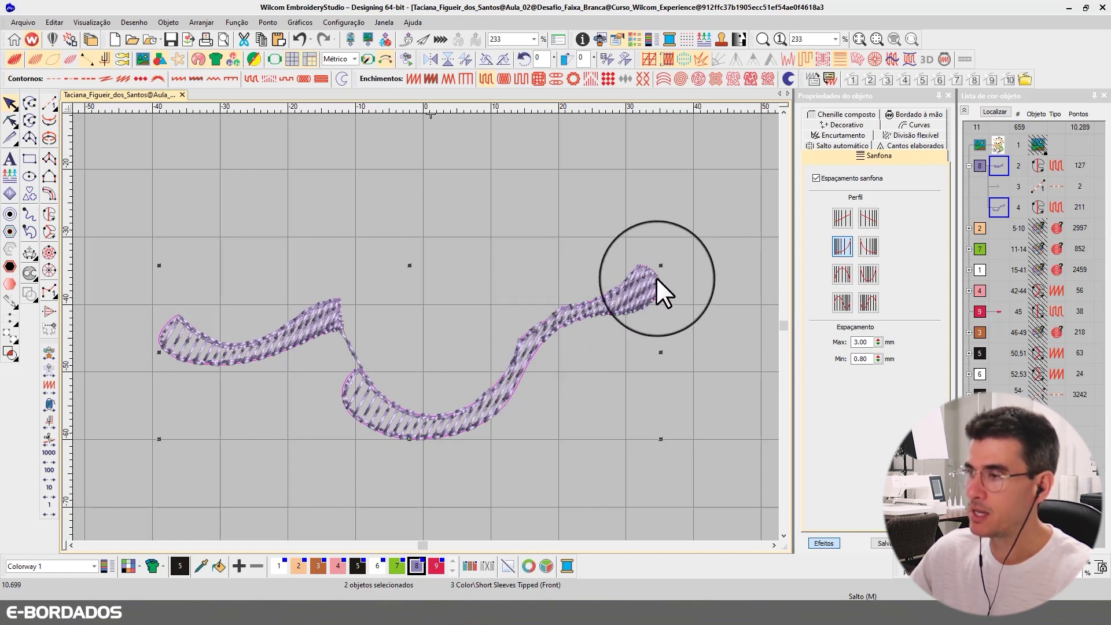
Raise the minimum accordion spacing of both shadow pieces to 1.20 mm and return to the full design
{"action": "double_click", "coordinate": [859, 358]}
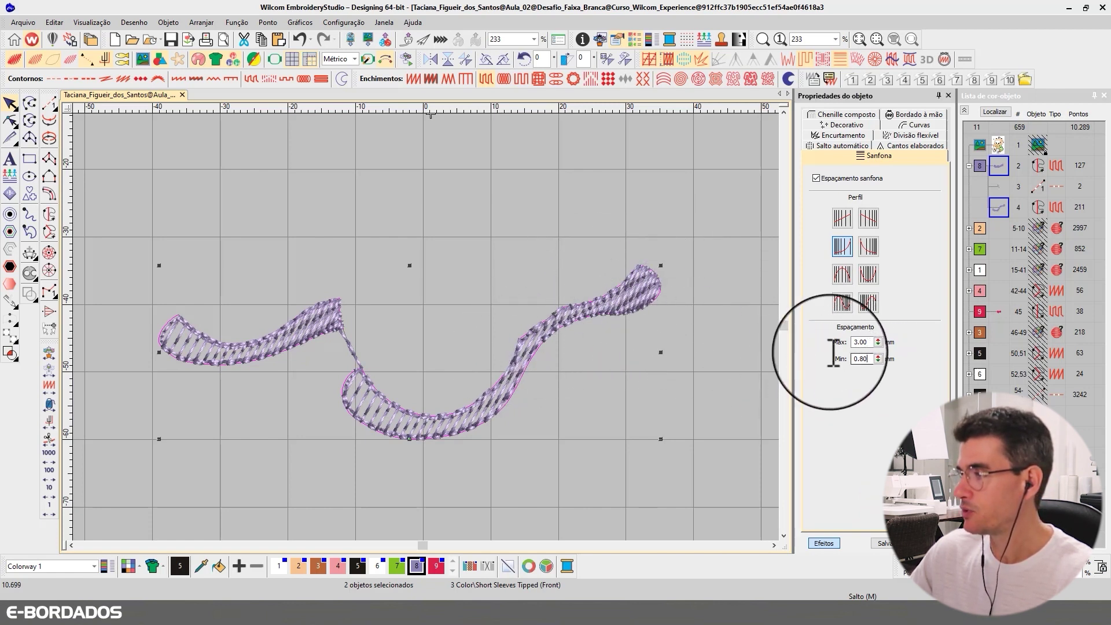
{"action": "type", "text": "1.2"}
{"action": "key", "text": "Return"}
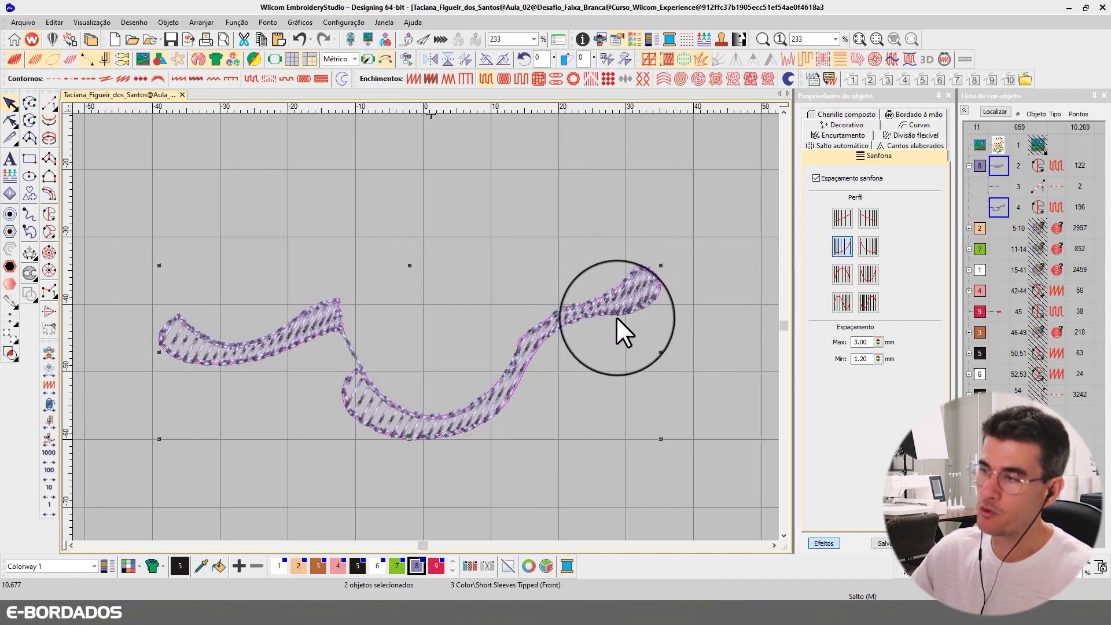
{"action": "left_click", "coordinate": [615, 237]}
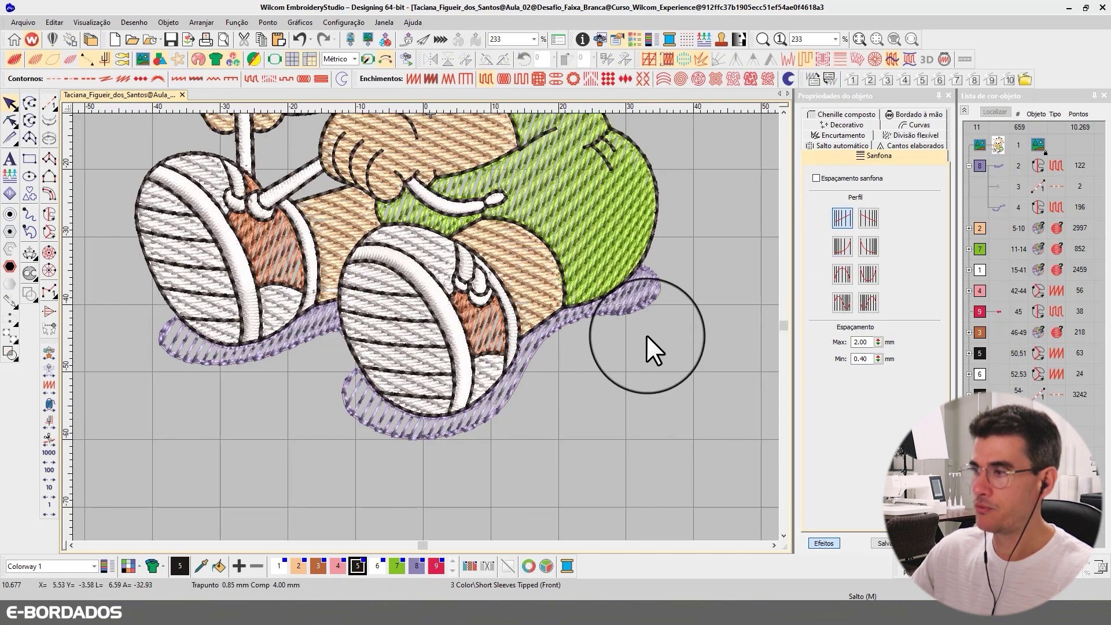
Examine the lightened shadow against the shoes and green outfit, close up, at actual size and in the whole design
{"action": "left_click", "coordinate": [783, 111]}
{"action": "scroll", "coordinate": [424, 331], "scroll_direction": "down", "scroll_amount": 2}
{"action": "scroll", "coordinate": [424, 331], "scroll_direction": "down", "scroll_amount": 2}
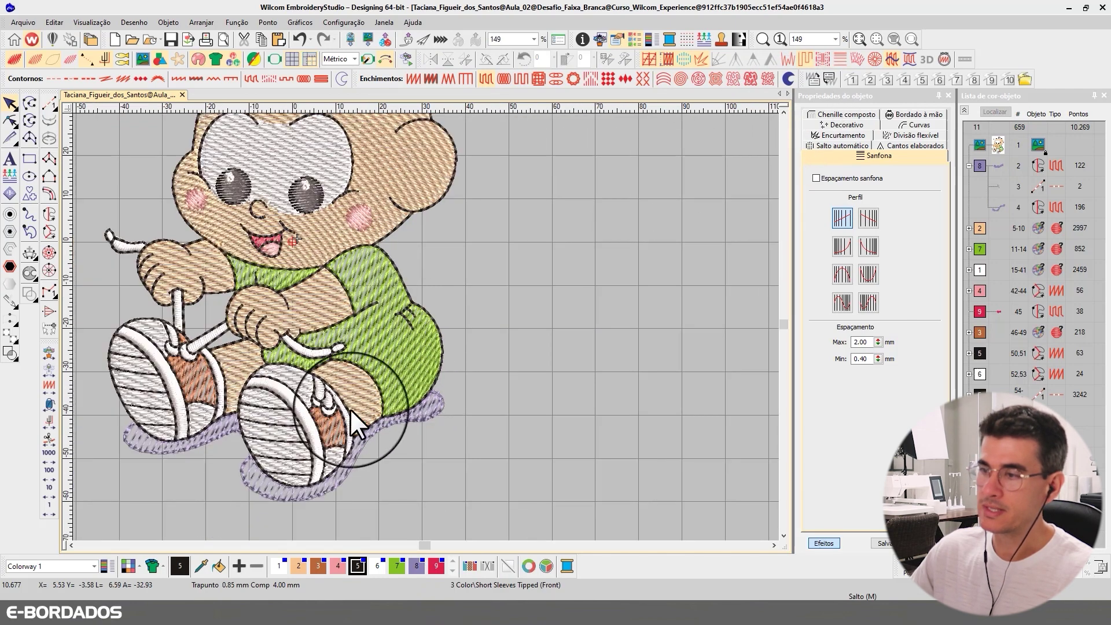
{"action": "left_click", "coordinate": [418, 415]}
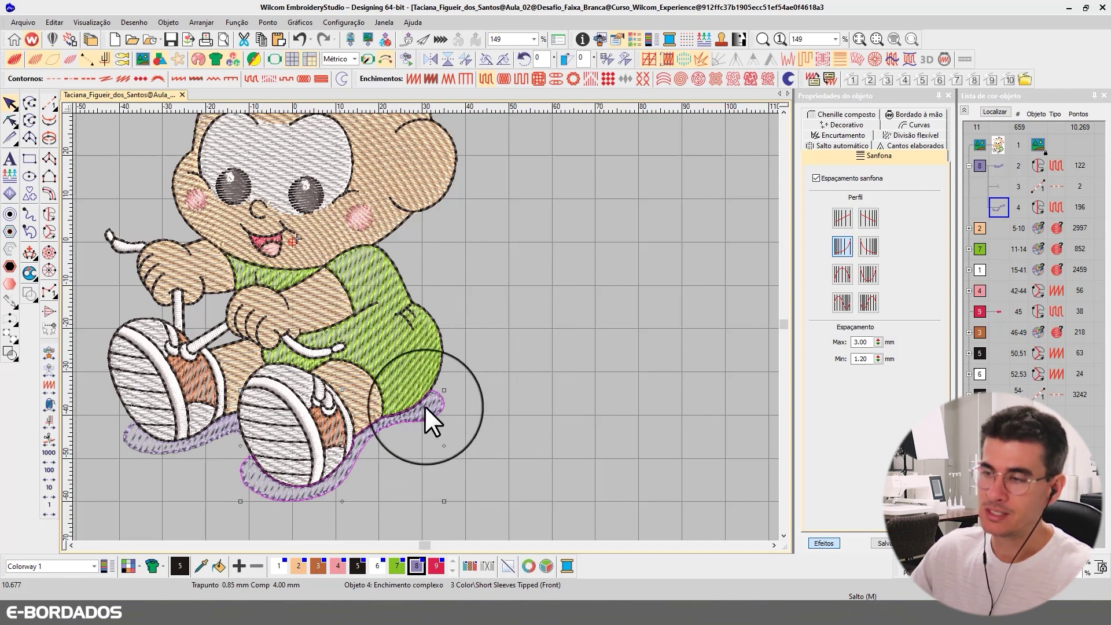
{"action": "left_click", "coordinate": [393, 349]}
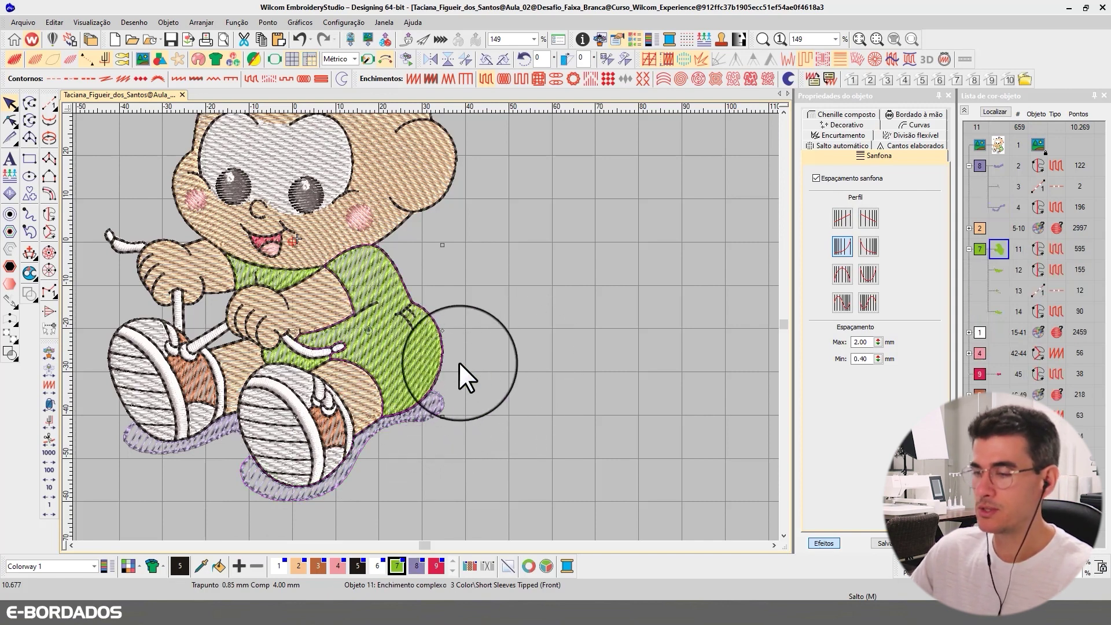
{"action": "key", "text": "1"}
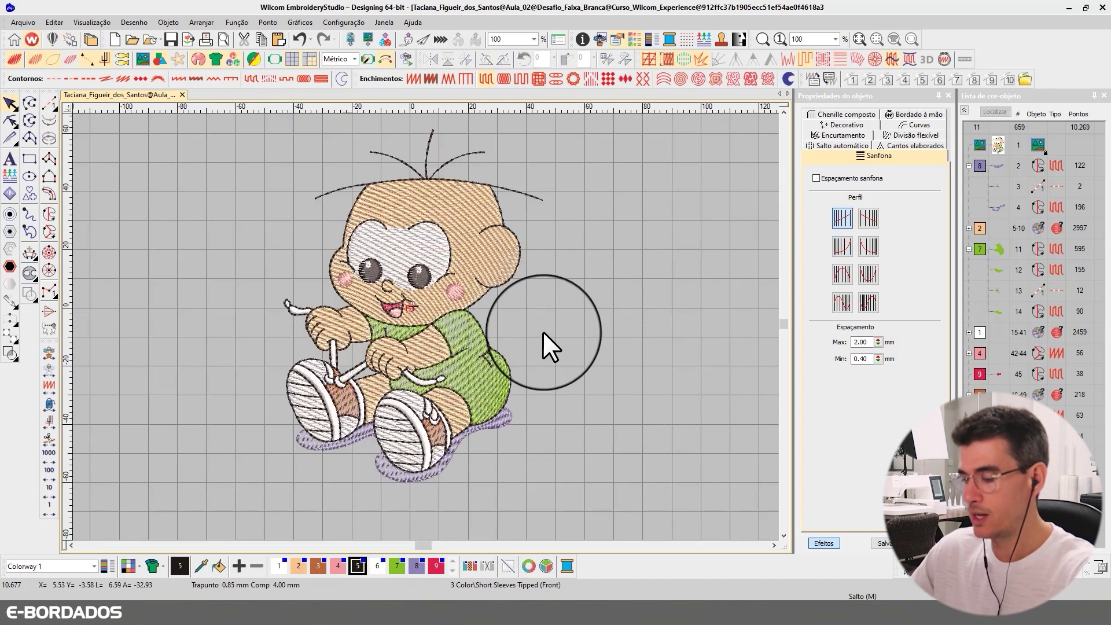
{"action": "left_click", "coordinate": [543, 331]}
{"action": "key", "text": "0"}
{"action": "scroll", "coordinate": [505, 471], "scroll_direction": "up", "scroll_amount": 1}
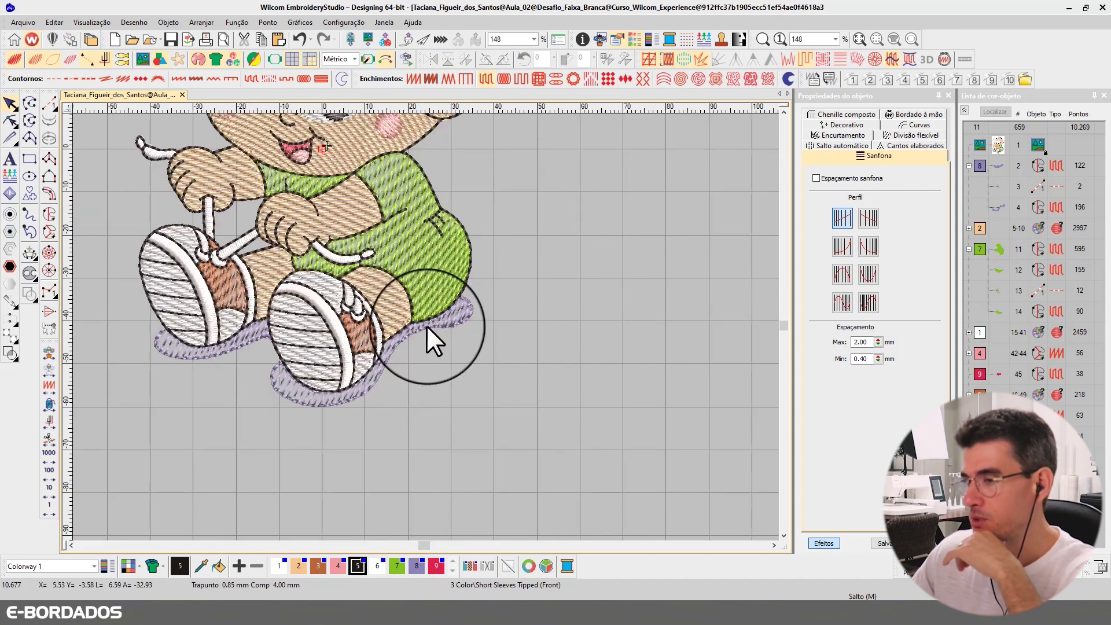
{"action": "key", "text": "0"}
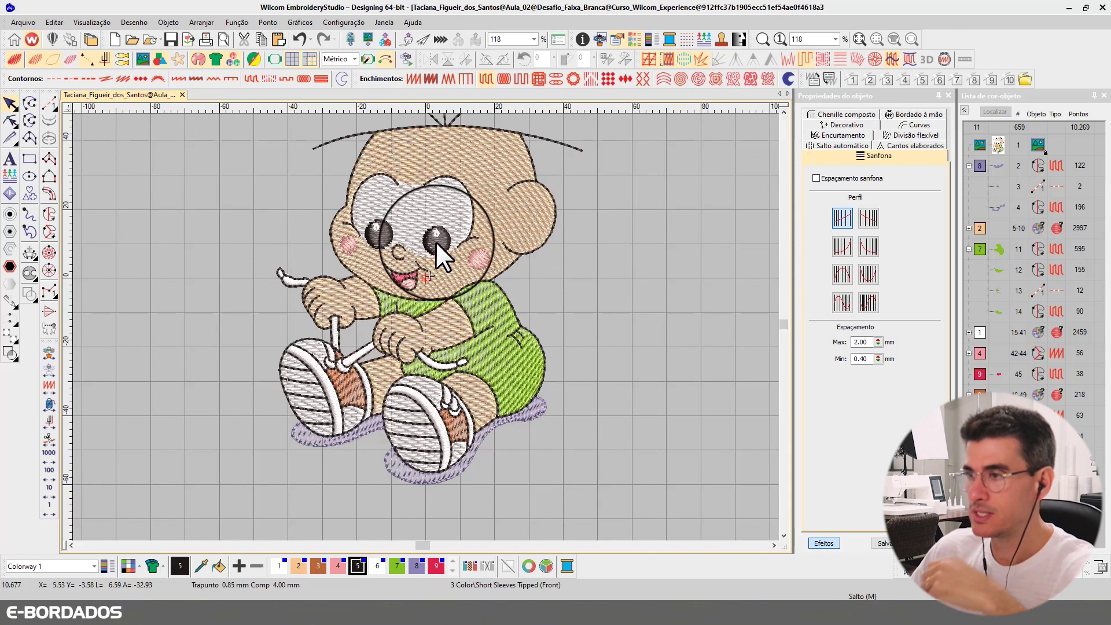
Set the satin stitch spacing of both dark eye pupils to 0.50 mm and deselect them
{"action": "scroll", "coordinate": [434, 240], "scroll_direction": "up", "scroll_amount": 3}
{"action": "left_click", "coordinate": [437, 307]}
{"action": "left_click", "coordinate": [331, 302], "text": "ctrl"}
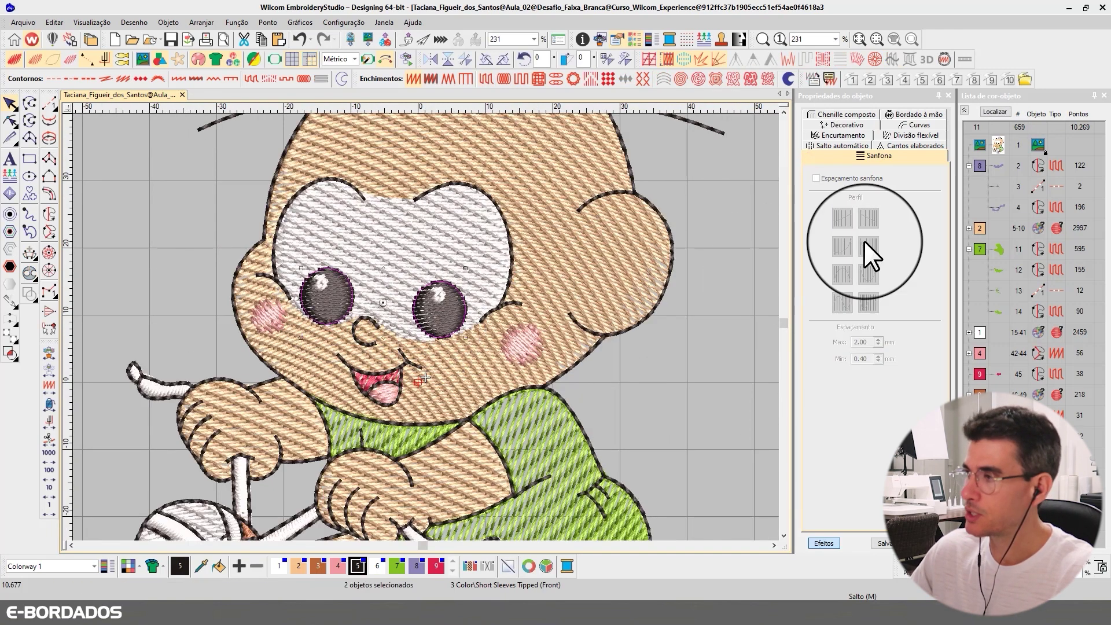
{"action": "left_click", "coordinate": [822, 544]}
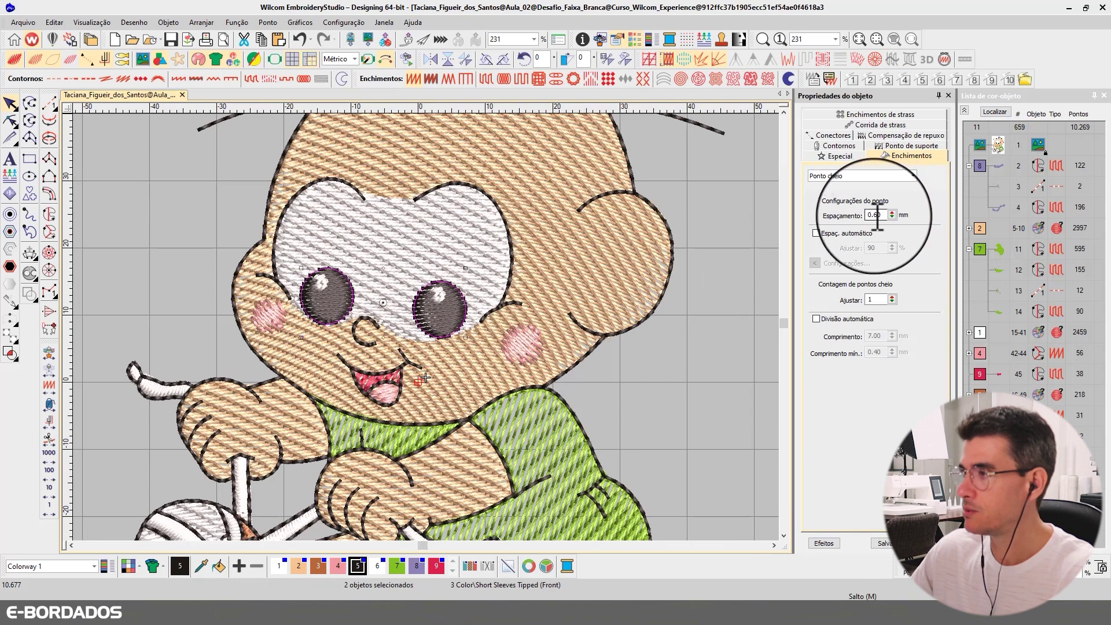
{"action": "left_click_drag", "start_coordinate": [872, 215], "coordinate": [890, 215]}
{"action": "type", "text": "50"}
{"action": "key", "text": "Return"}
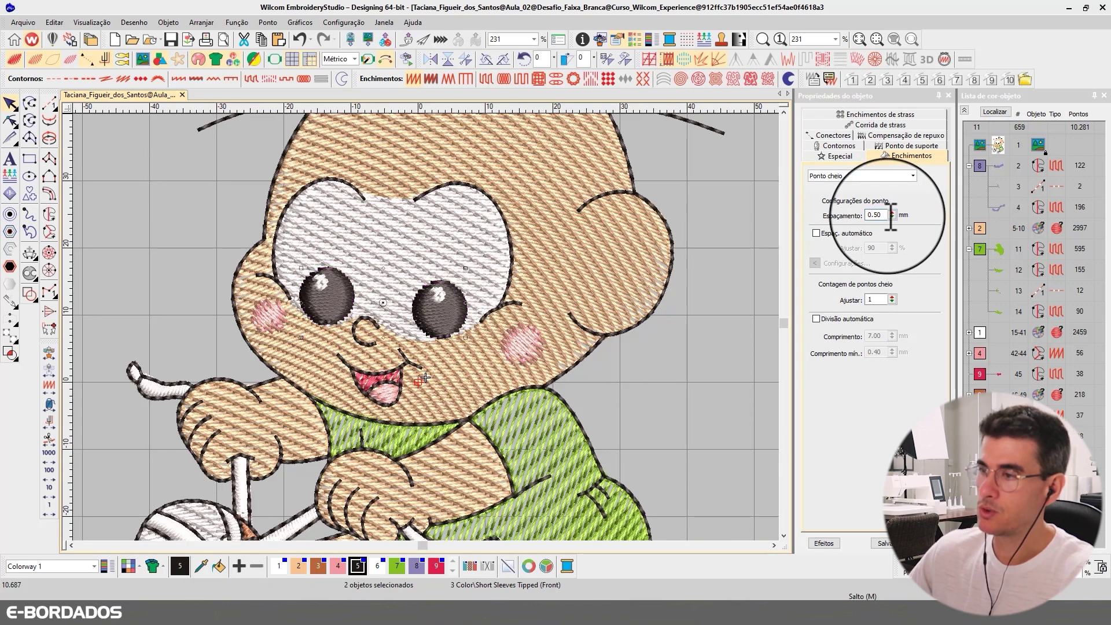
{"action": "left_click", "coordinate": [668, 324]}
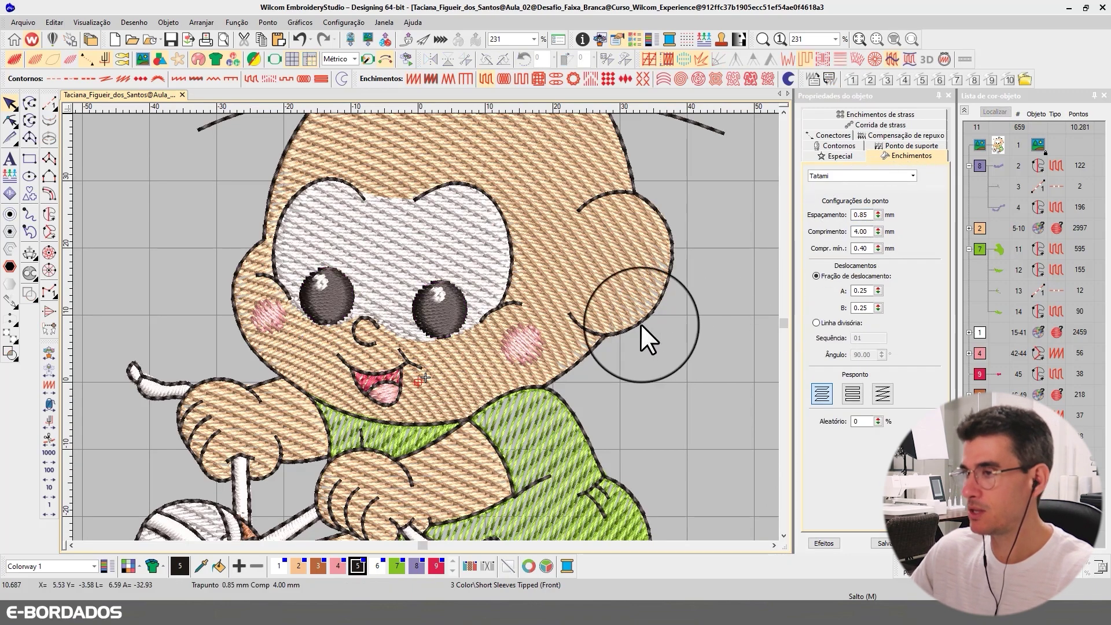
Select all satin objects by stitch type and isolate them from the rest of the design
{"action": "scroll", "coordinate": [422, 325], "scroll_direction": "down", "scroll_amount": 2}
{"action": "scroll", "coordinate": [419, 315], "scroll_direction": "down", "scroll_amount": 2}
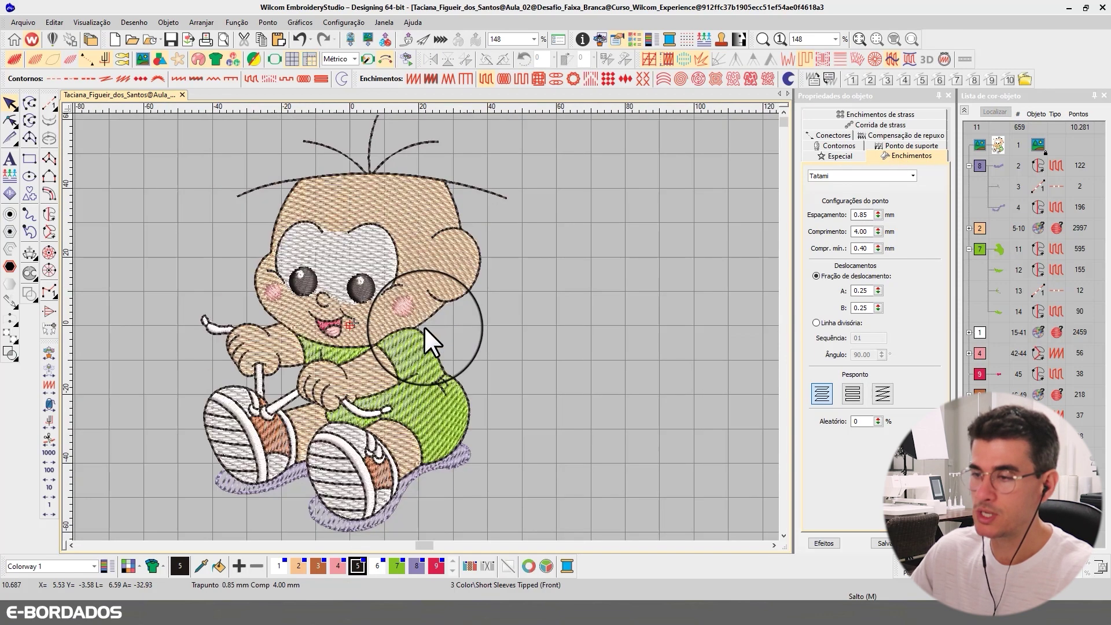
{"action": "left_click", "coordinate": [50, 22]}
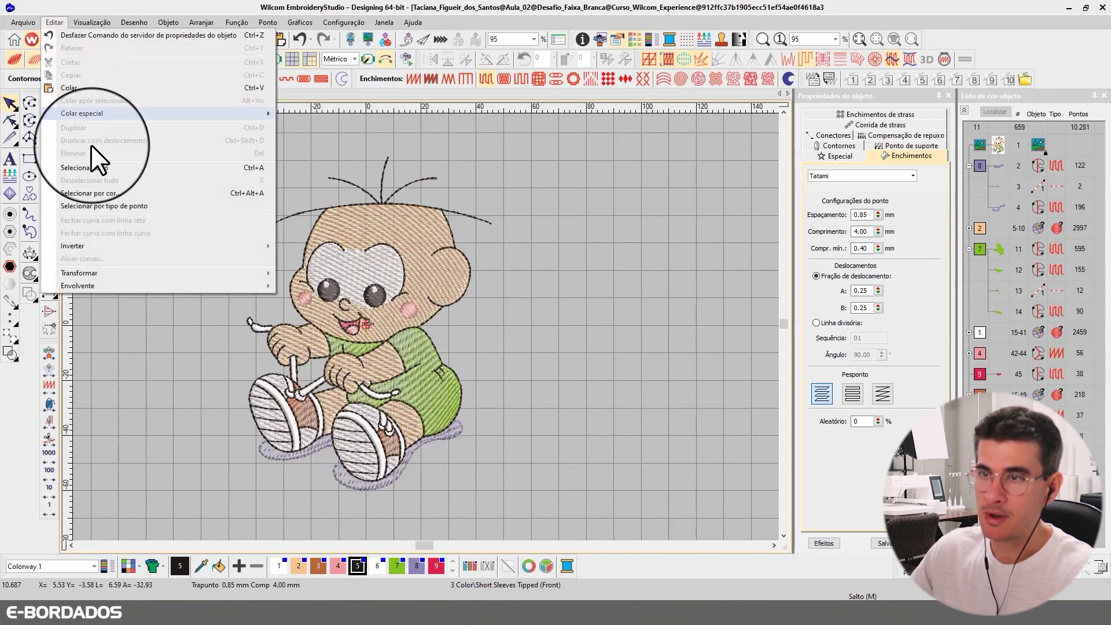
{"action": "left_click", "coordinate": [104, 203]}
{"action": "left_click", "coordinate": [599, 283]}
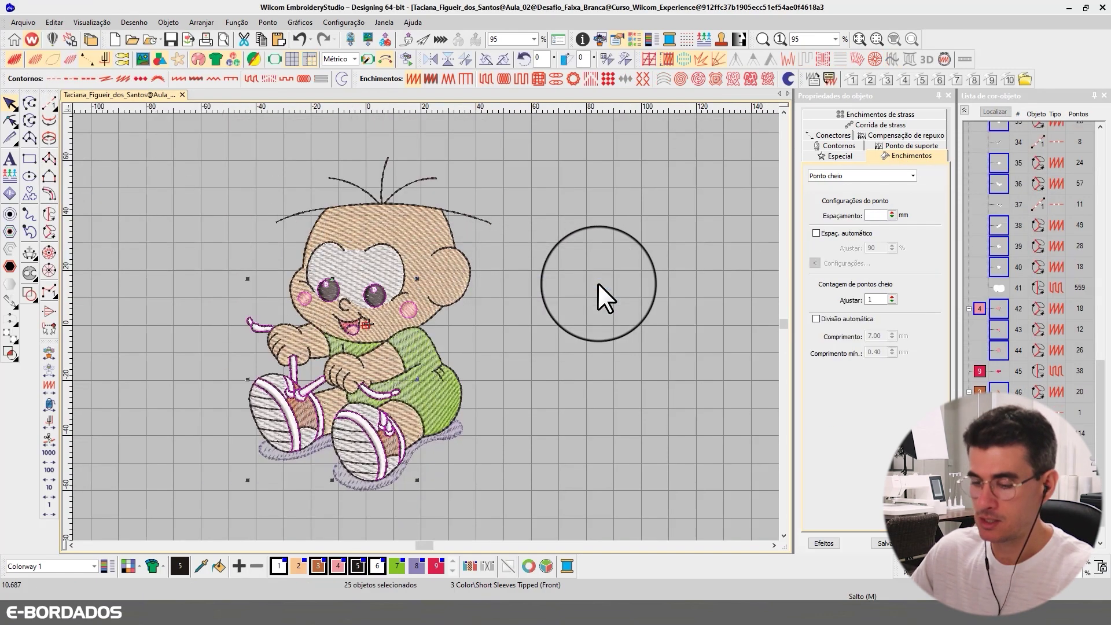
{"action": "left_click", "coordinate": [503, 277]}
{"action": "scroll", "coordinate": [425, 326], "scroll_direction": "up", "scroll_amount": 3}
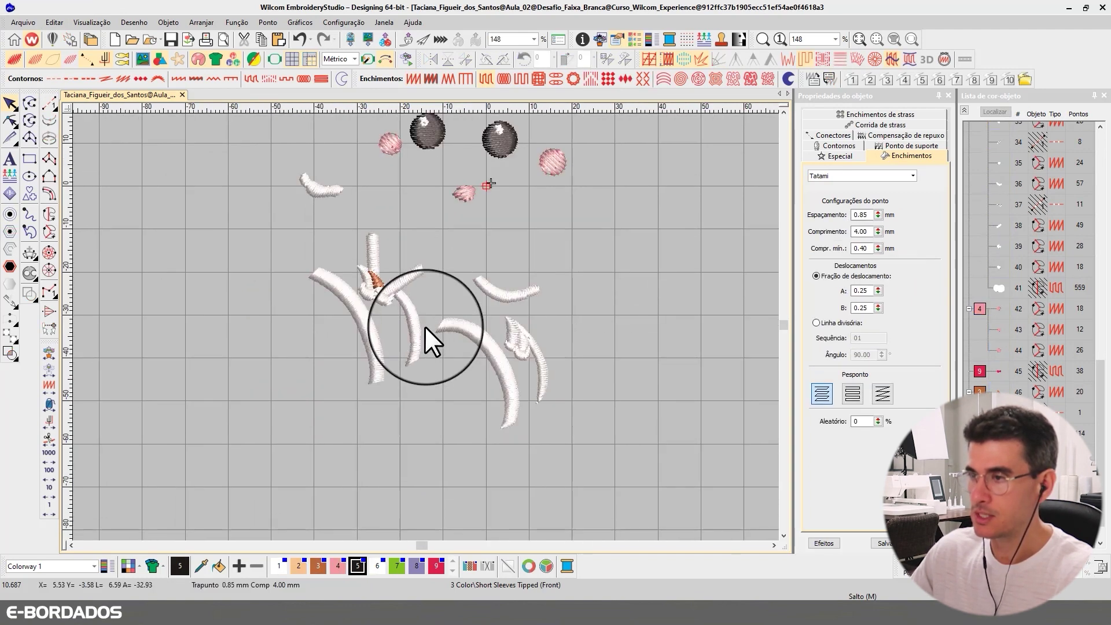
Set the satin spacing of the isolated shoe and lace pieces to 0.80 mm
{"action": "left_click_drag", "start_coordinate": [236, 129], "coordinate": [538, 382]}
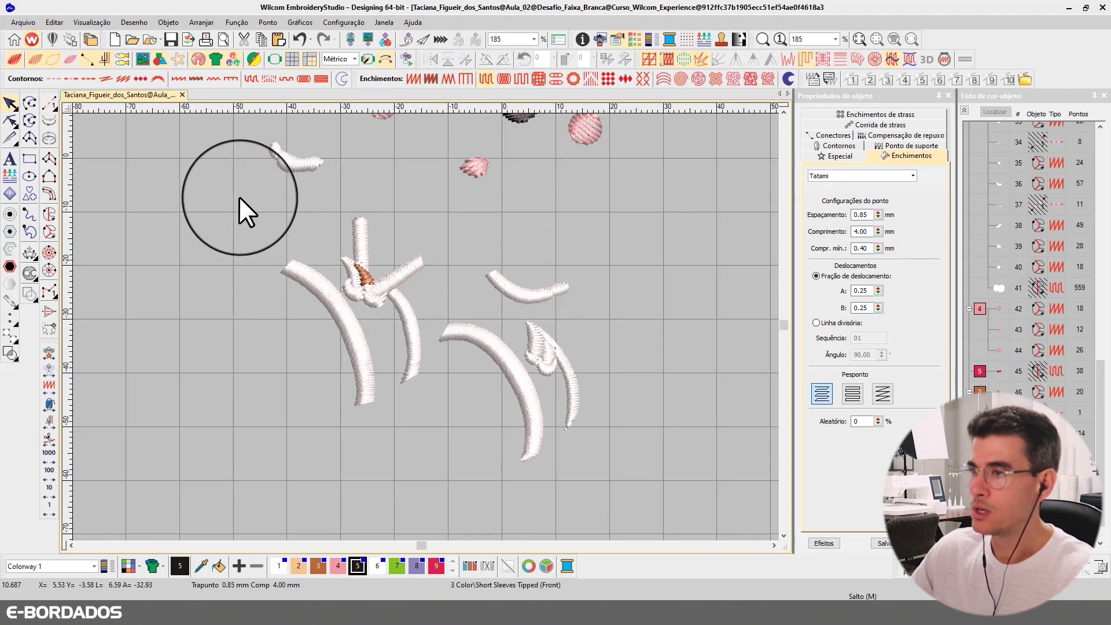
{"action": "left_click_drag", "start_coordinate": [238, 197], "coordinate": [607, 480]}
{"action": "left_click", "coordinate": [868, 216]}
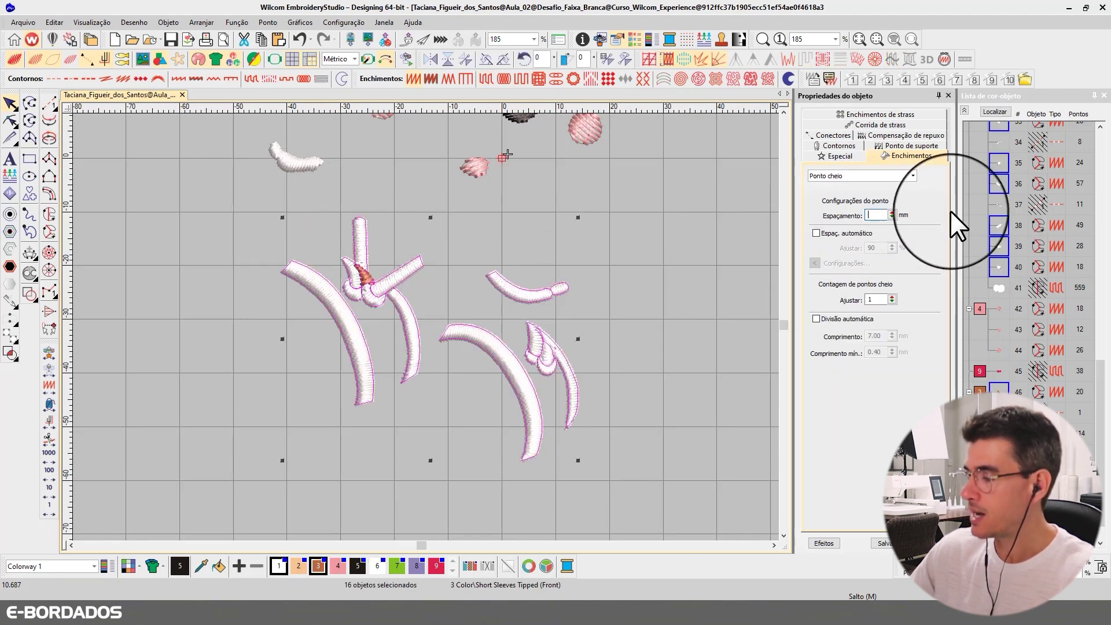
{"action": "type", "text": "0.80"}
{"action": "key", "text": "Return"}
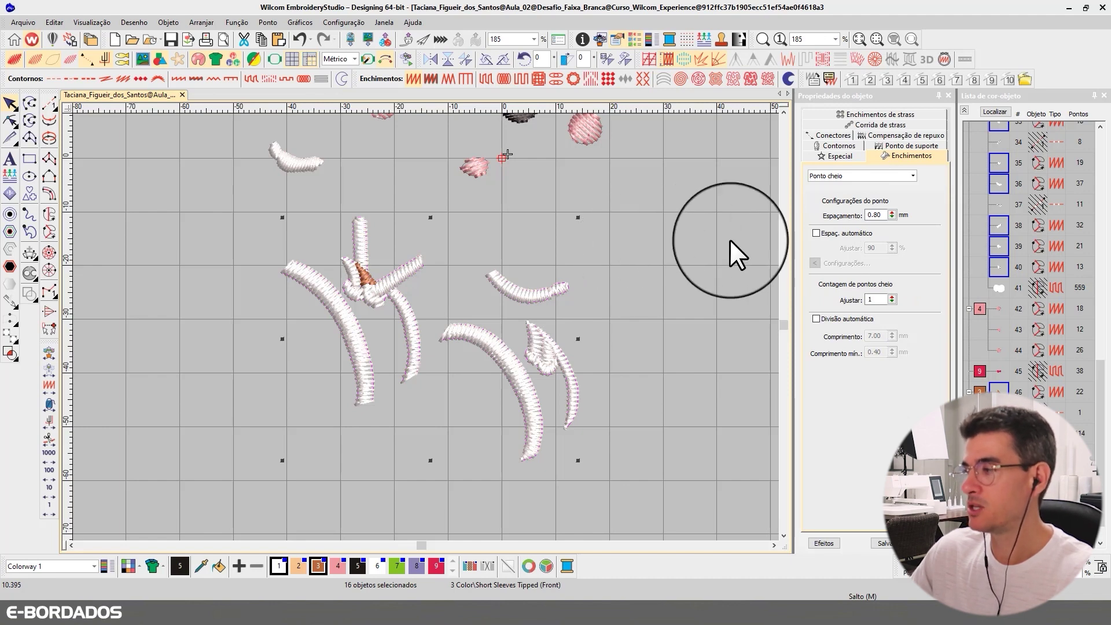
Set the satin stitch spacing of both pieces of the loose lace end near the raised hand to 0.80 mm and restore the full design
{"action": "scroll", "coordinate": [426, 327], "scroll_direction": "up", "scroll_amount": 2}
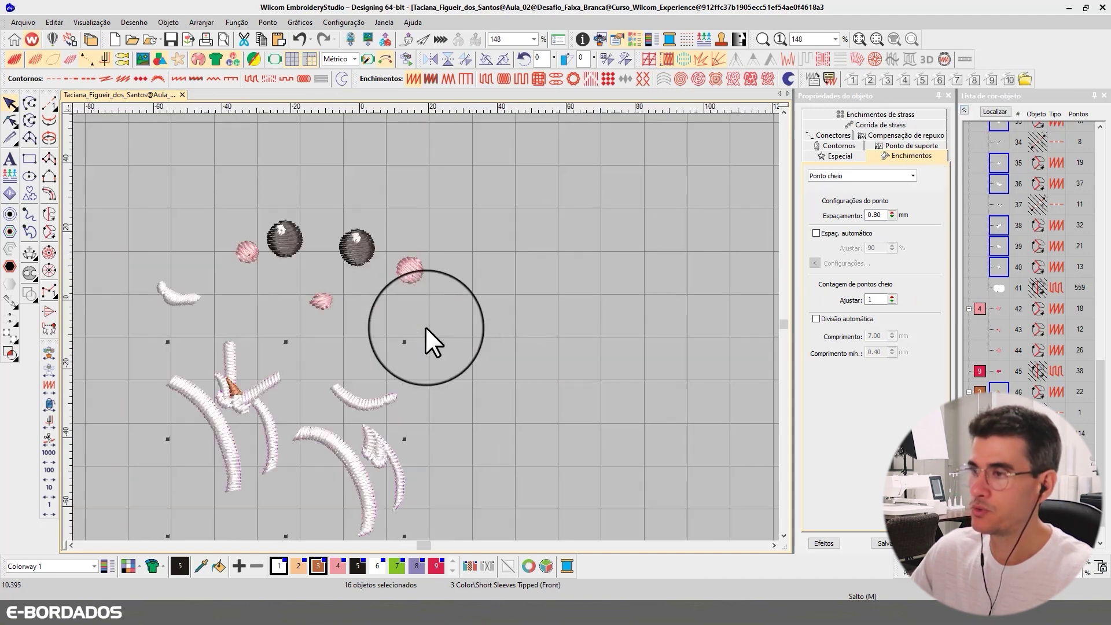
{"action": "scroll", "coordinate": [425, 327], "scroll_direction": "down", "scroll_amount": 2}
{"action": "scroll", "coordinate": [383, 324], "scroll_direction": "up", "scroll_amount": 2}
{"action": "left_click", "coordinate": [195, 295]}
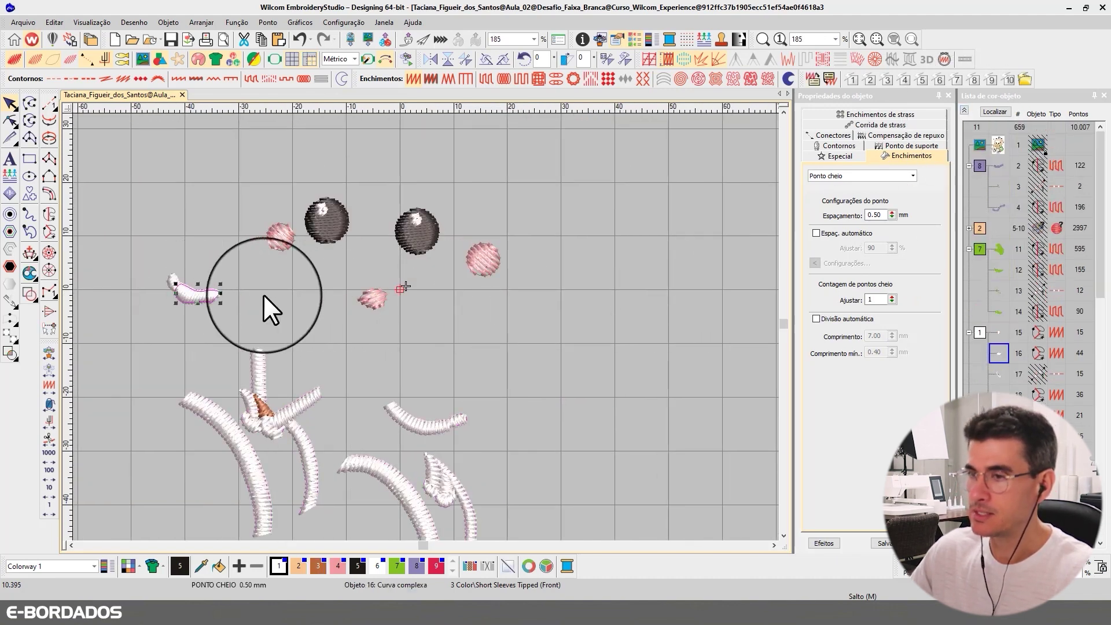
{"action": "left_click_drag", "start_coordinate": [149, 258], "coordinate": [266, 335]}
{"action": "left_click", "coordinate": [884, 216]}
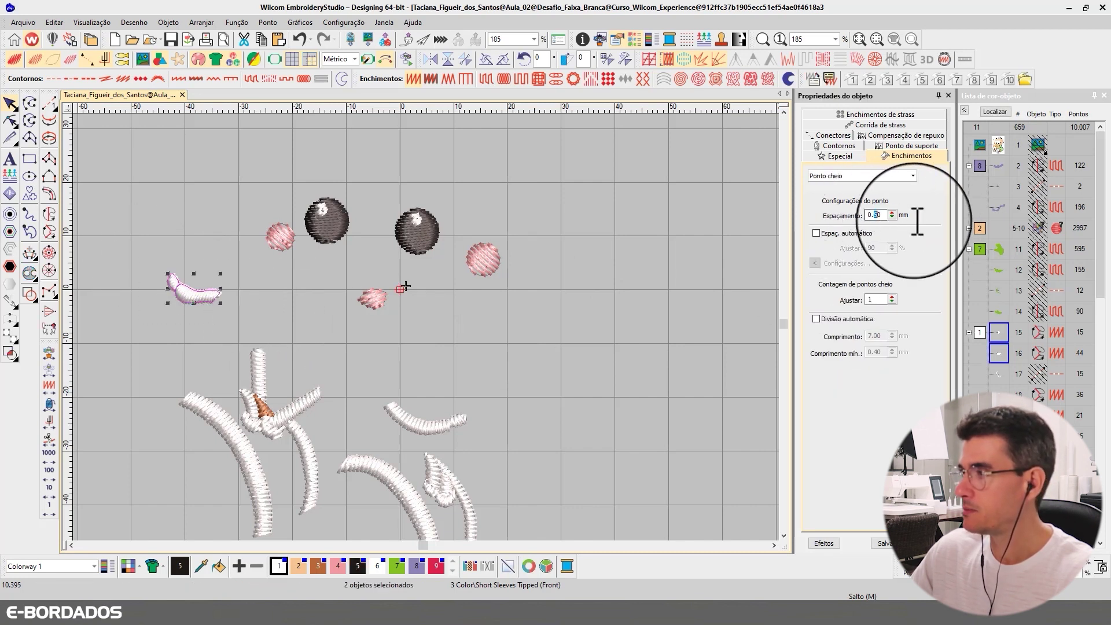
{"action": "key", "text": "BackSpace"}
{"action": "key", "text": "BackSpace"}
{"action": "type", "text": "80"}
{"action": "key", "text": "Return"}
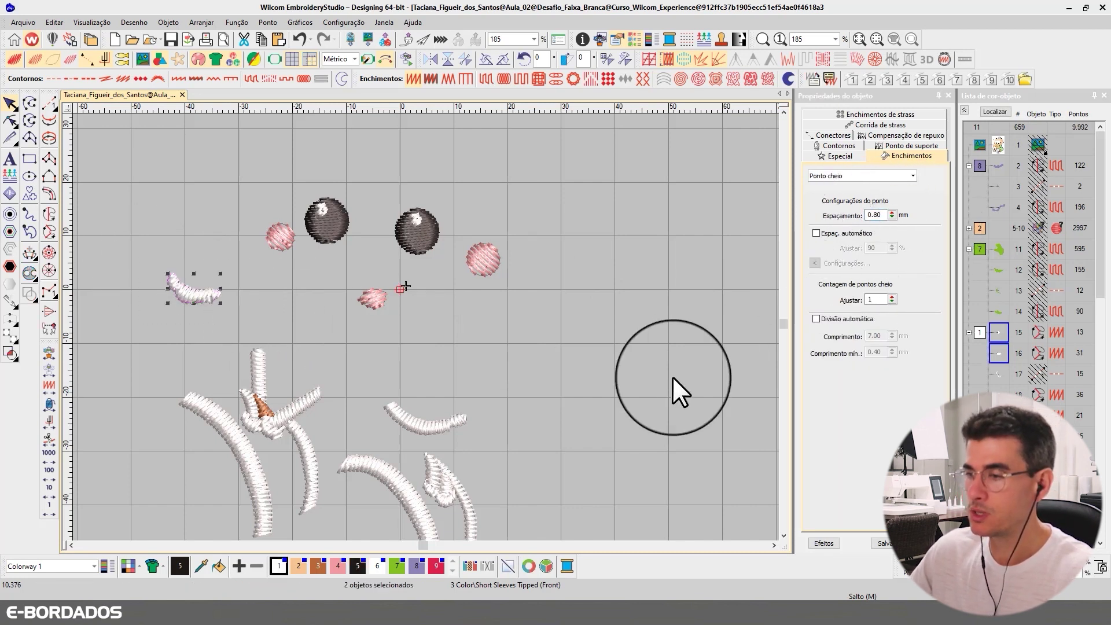
{"action": "left_click", "coordinate": [589, 407]}
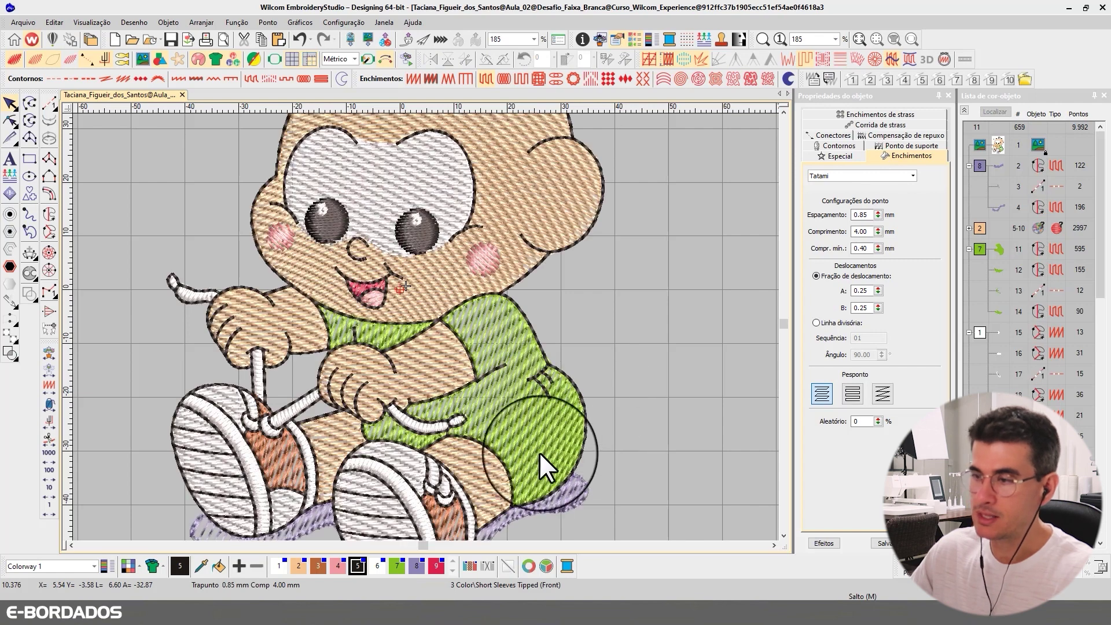
Examine the design from the shoes up to the hair, comparing the realistic preview with the plain stitch view
{"action": "left_click", "coordinate": [783, 535]}
{"action": "left_click", "coordinate": [784, 534]}
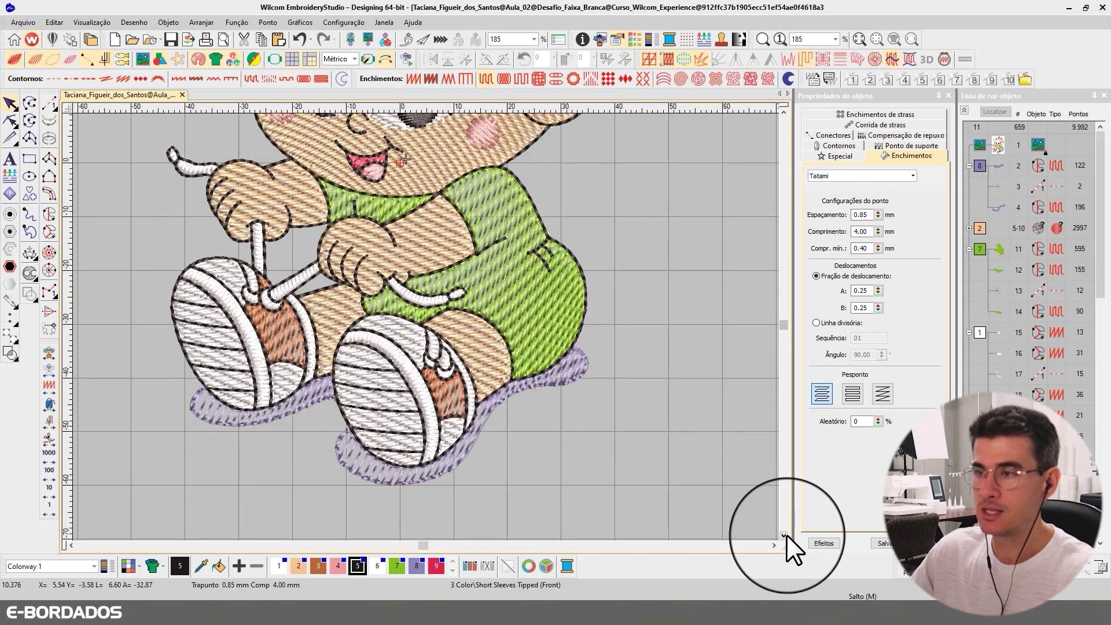
{"action": "left_click", "coordinate": [783, 110]}
{"action": "left_click", "coordinate": [784, 110]}
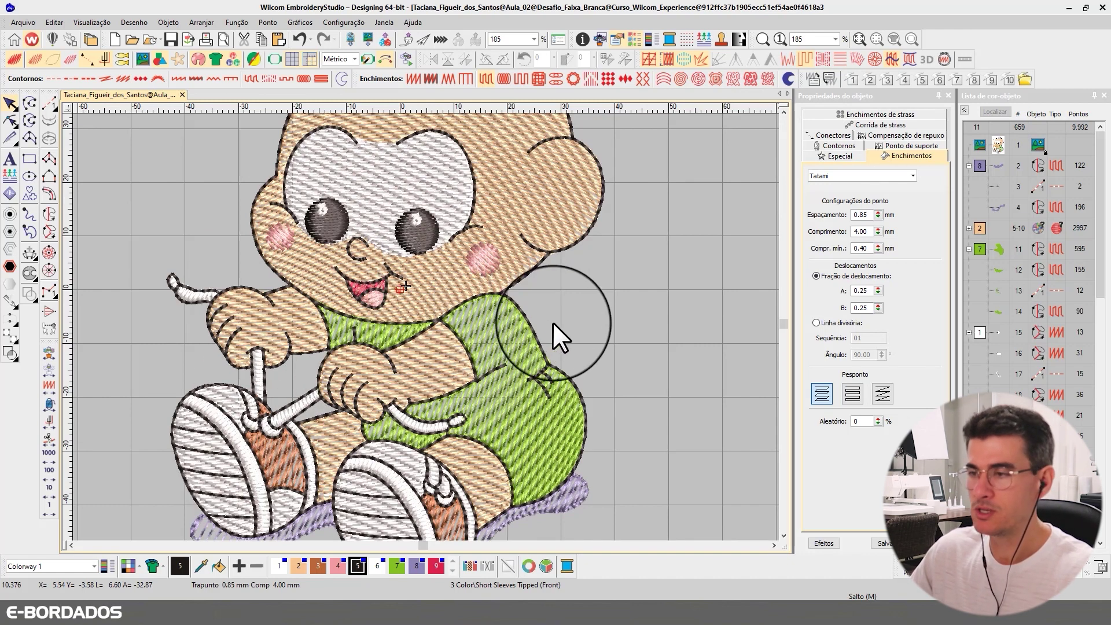
{"action": "left_click", "coordinate": [784, 535]}
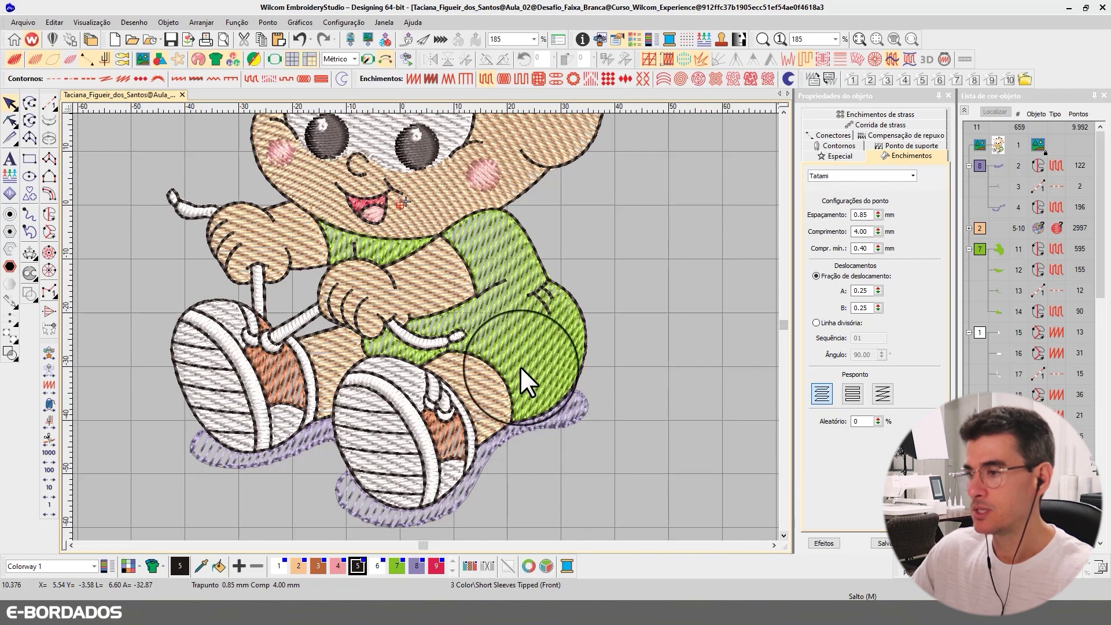
{"action": "key", "text": "t"}
{"action": "left_click", "coordinate": [782, 109]}
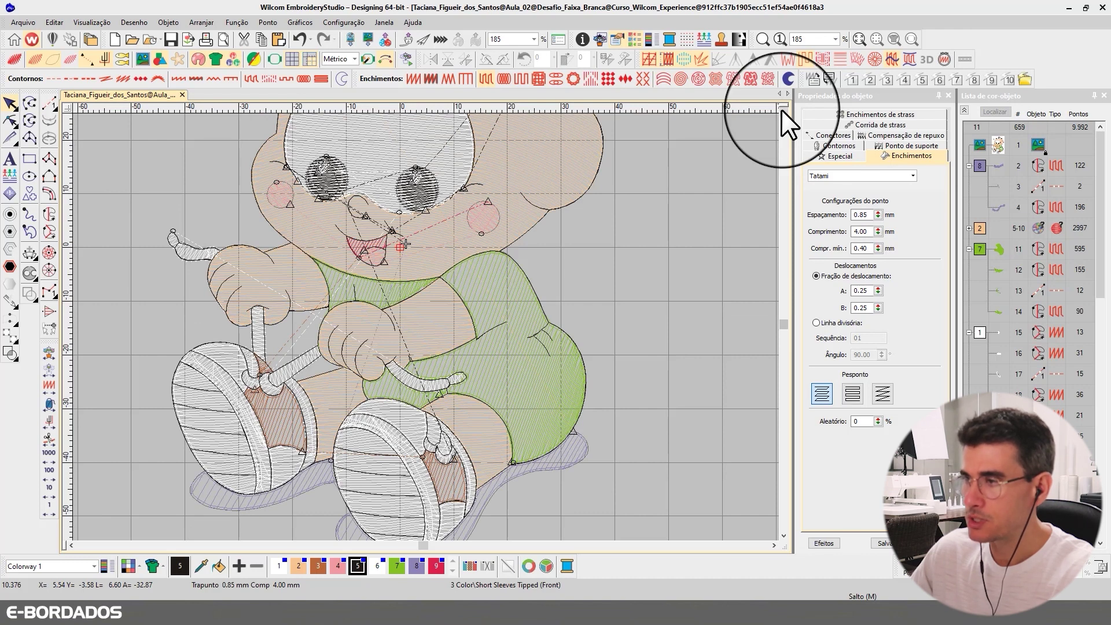
{"action": "left_click", "coordinate": [782, 109]}
{"action": "left_click", "coordinate": [782, 108]}
{"action": "left_click", "coordinate": [782, 109]}
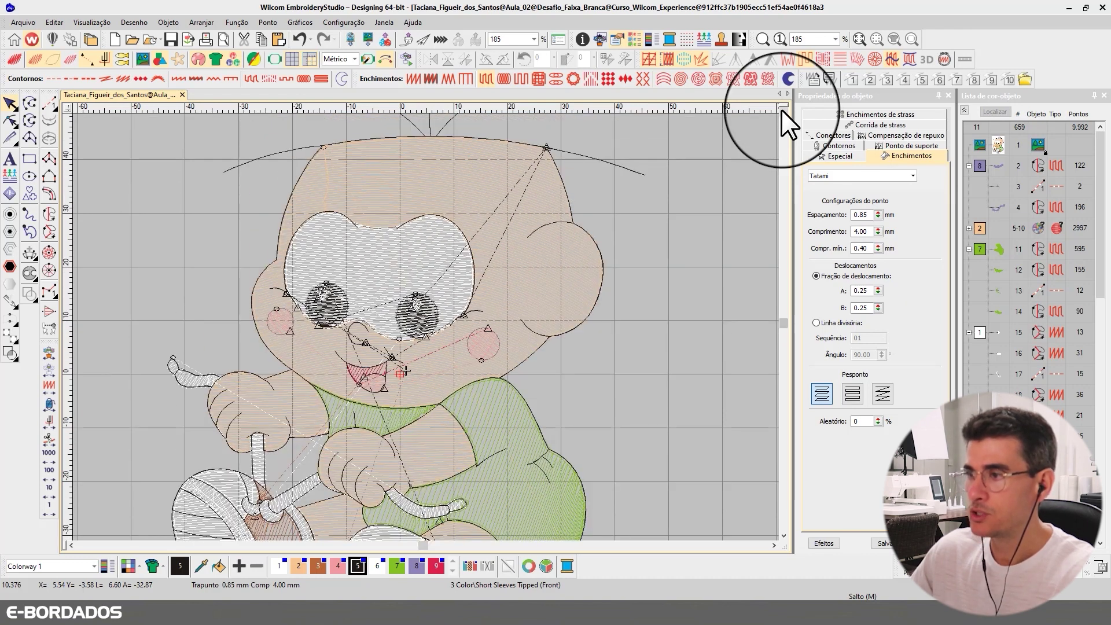
{"action": "key", "text": "t"}
{"action": "key", "text": "t"}
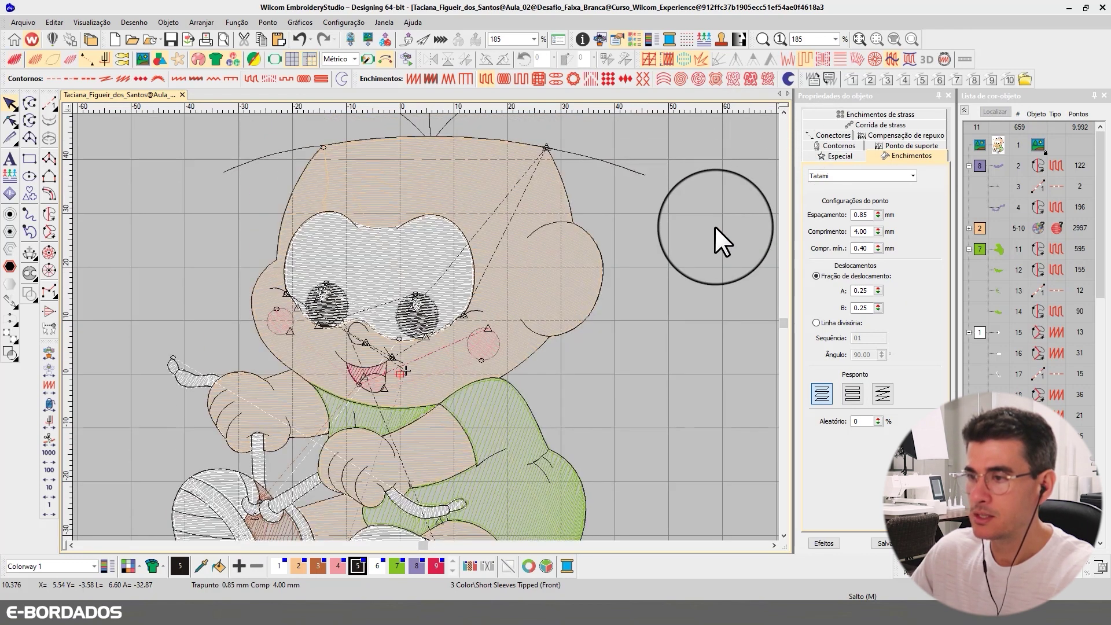
{"action": "key", "text": "t"}
{"action": "left_click", "coordinate": [783, 112]}
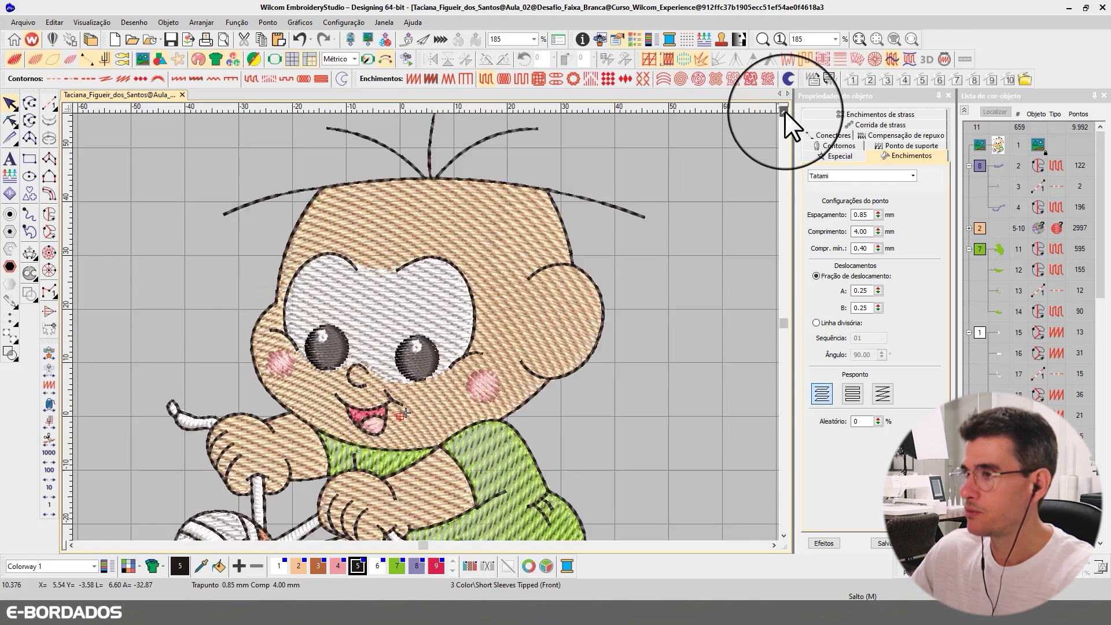
{"action": "left_click", "coordinate": [783, 112]}
Examine the green outfit, shoes and shadow in both the realistic preview and the plain stitch view
{"action": "left_click", "coordinate": [783, 534]}
{"action": "left_click", "coordinate": [783, 535]}
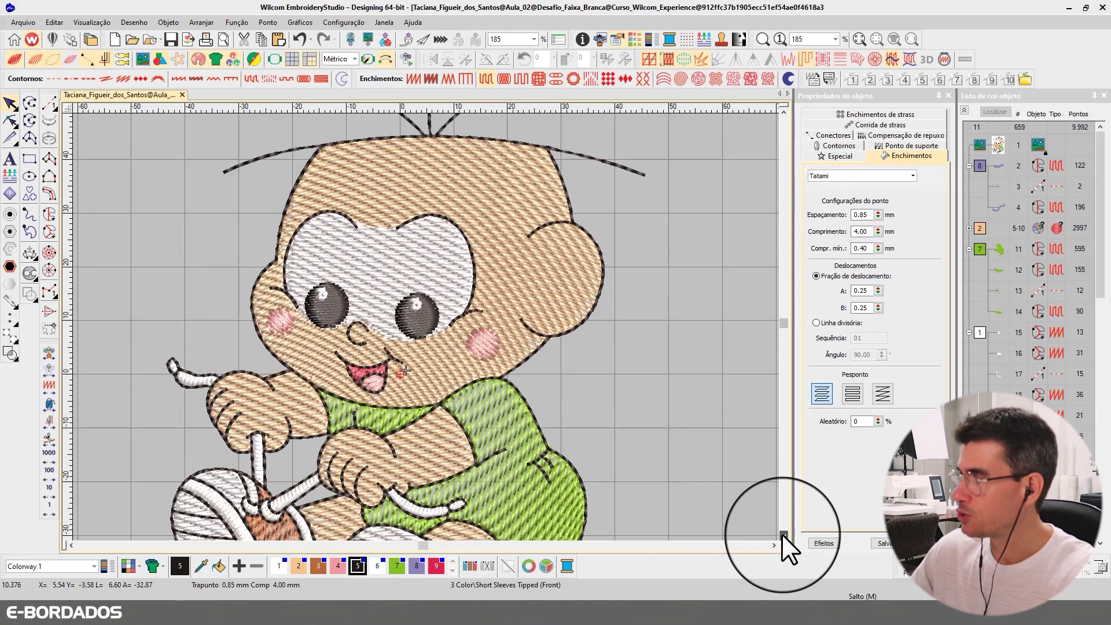
{"action": "left_click", "coordinate": [783, 535]}
{"action": "left_click", "coordinate": [783, 535]}
{"action": "left_click", "coordinate": [783, 534]}
{"action": "left_click", "coordinate": [784, 534]}
{"action": "left_click", "coordinate": [783, 534]}
{"action": "key", "text": "t"}
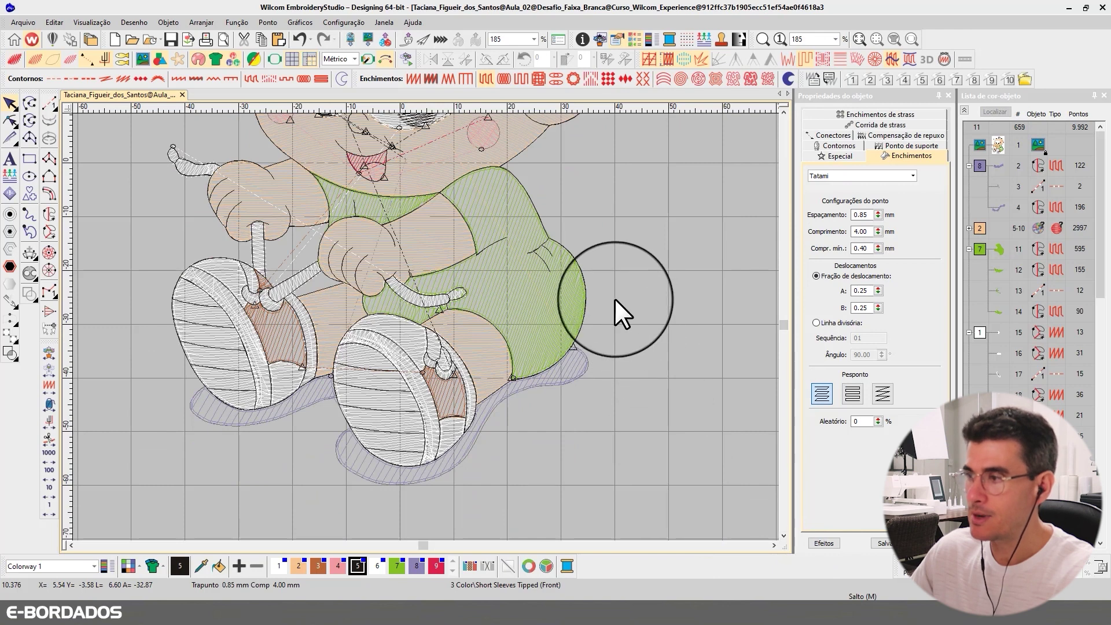
{"action": "key", "text": "t"}
{"action": "key", "text": "t"}
Set the minimum accordion spacing of the green outfit's large body fill to 0.80 mm
{"action": "left_click", "coordinate": [549, 301]}
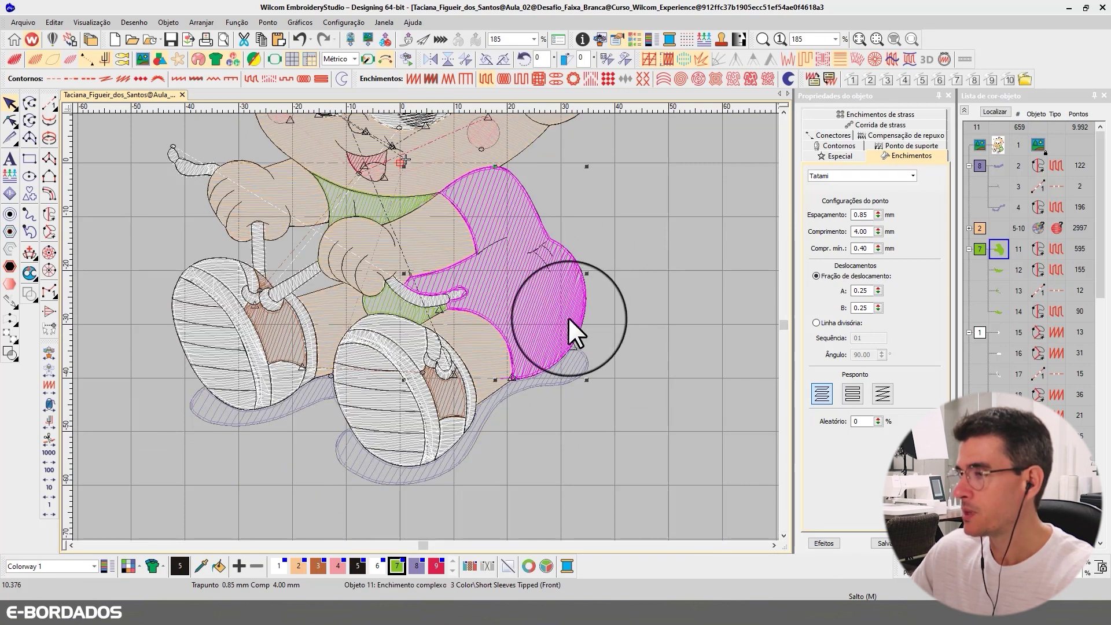
{"action": "key", "text": "t"}
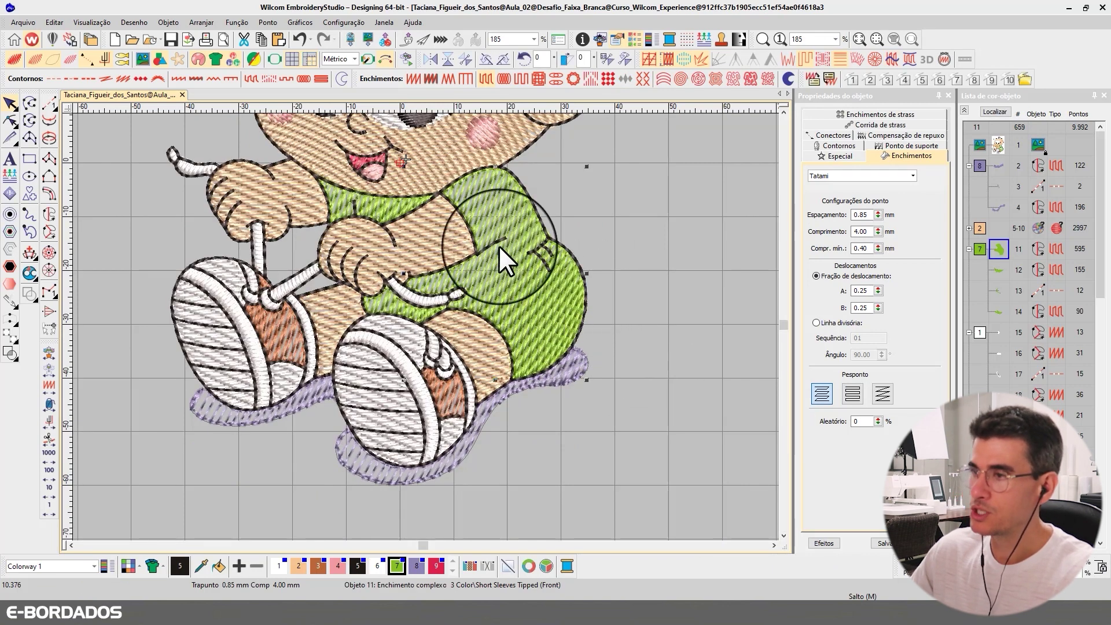
{"action": "key", "text": "t"}
{"action": "scroll", "coordinate": [592, 300], "scroll_direction": "up", "scroll_amount": 1}
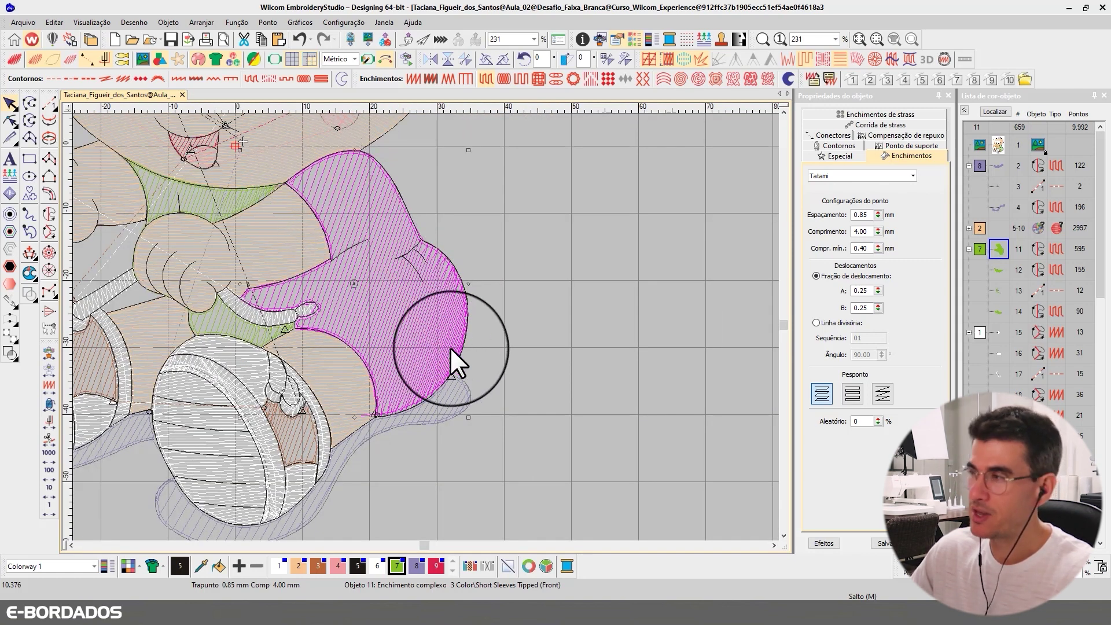
{"action": "left_click", "coordinate": [839, 61]}
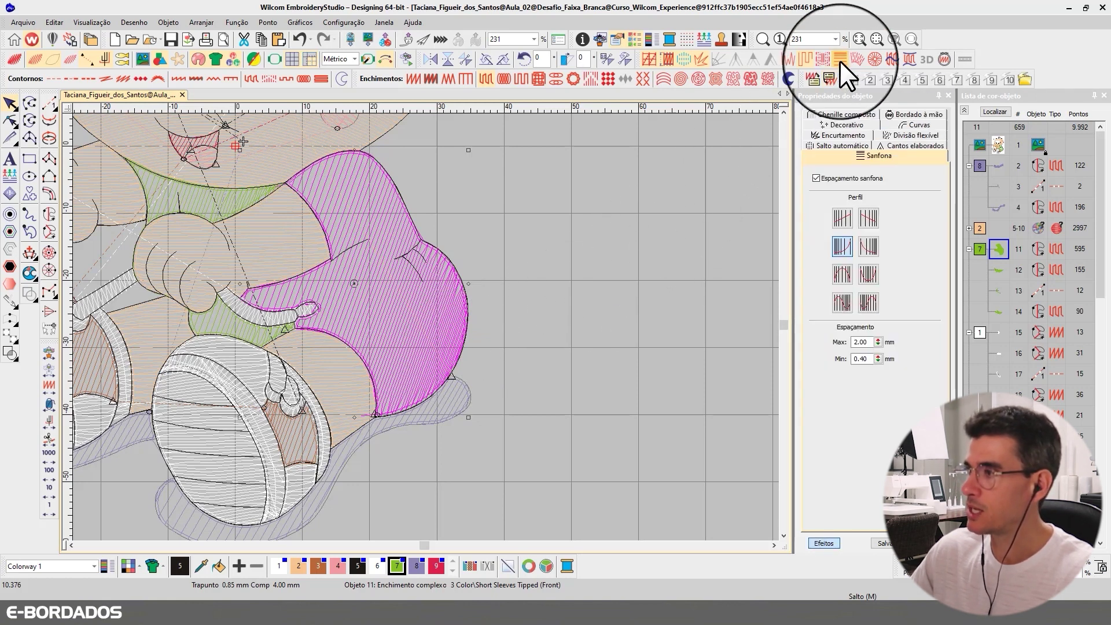
{"action": "double_click", "coordinate": [864, 359]}
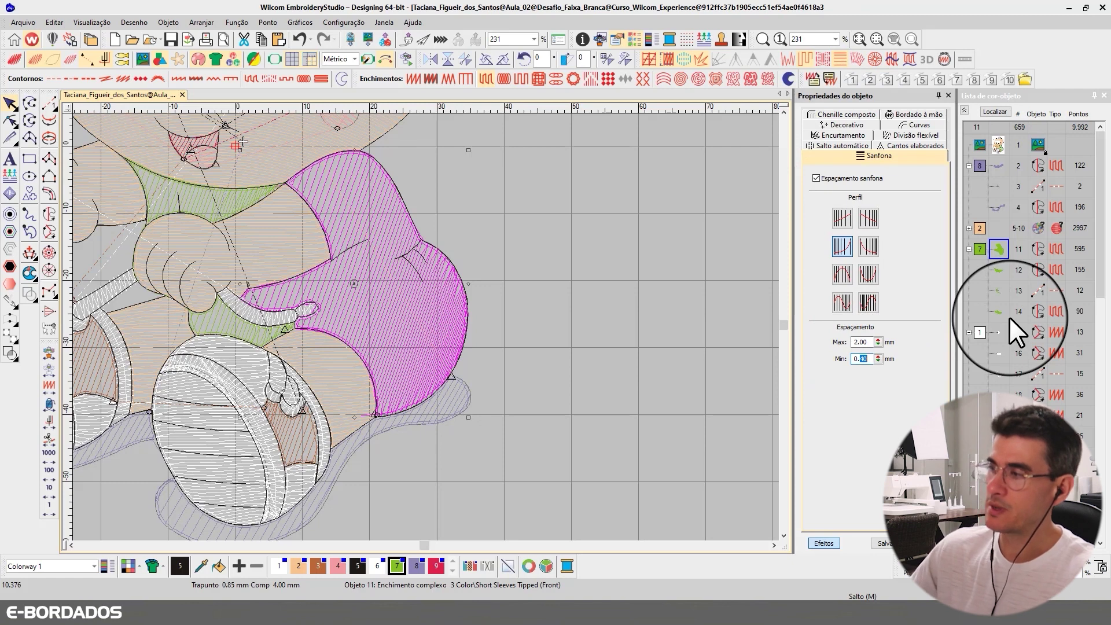
{"action": "type", "text": "80"}
{"action": "key", "text": "Return"}
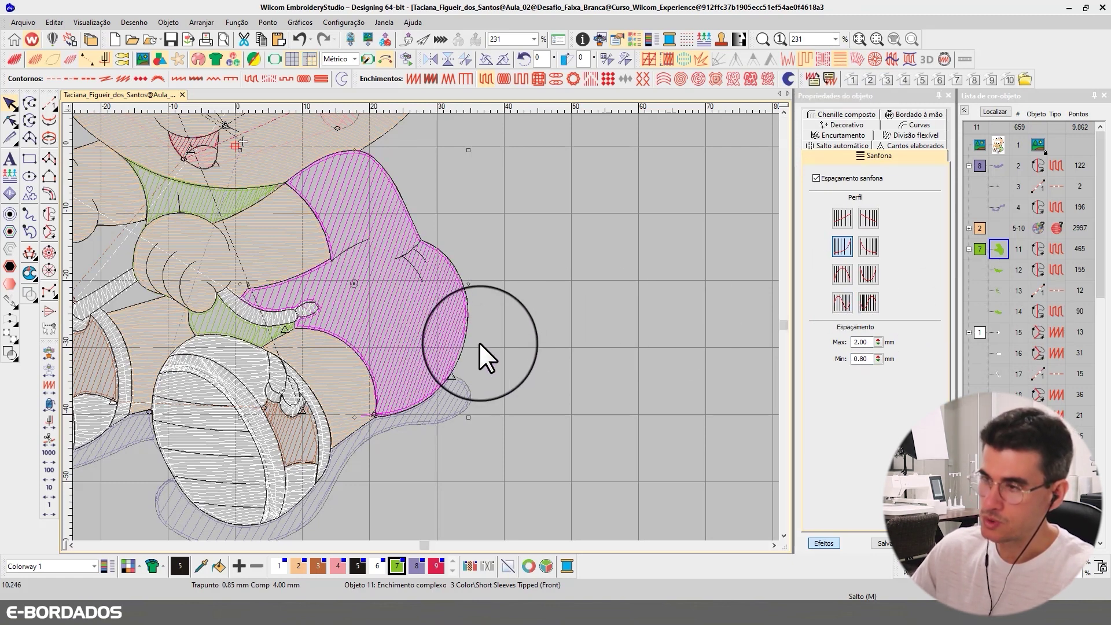
Undo and redo the outfit's accordion spacing change to compare the two fill densities, and deselect the piece
{"action": "key", "text": "ctrl+z"}
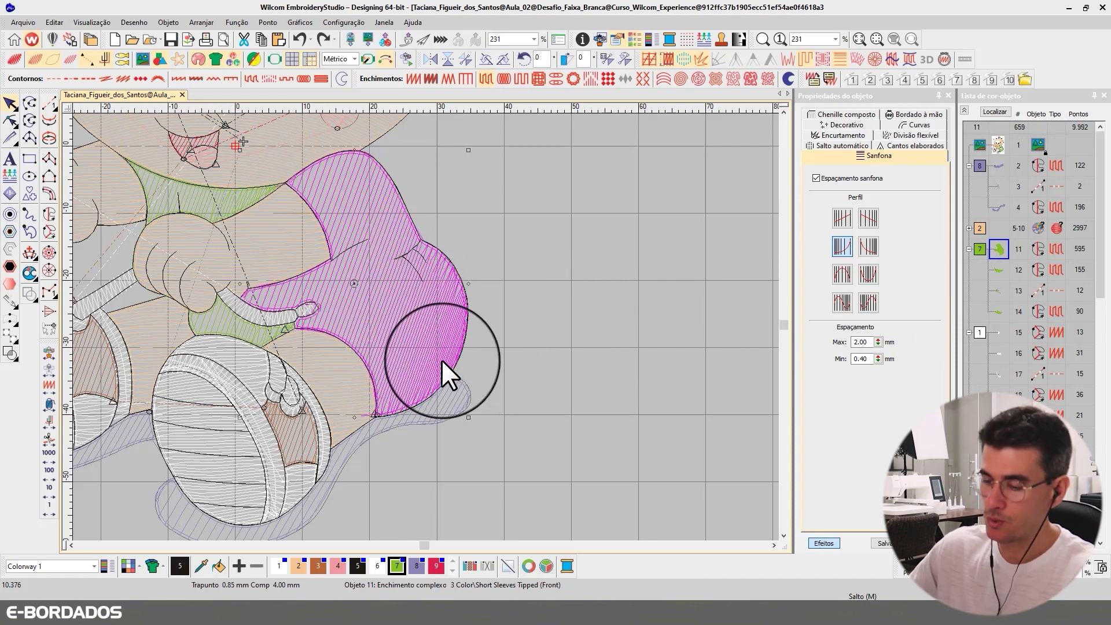
{"action": "key", "text": "ctrl+y"}
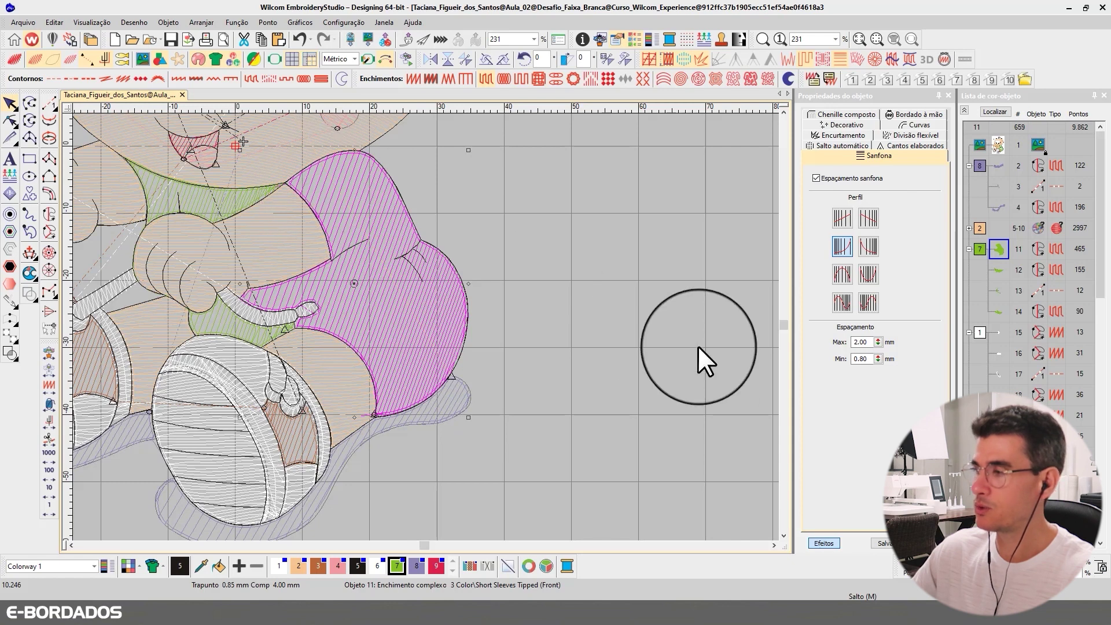
{"action": "left_click", "coordinate": [877, 359]}
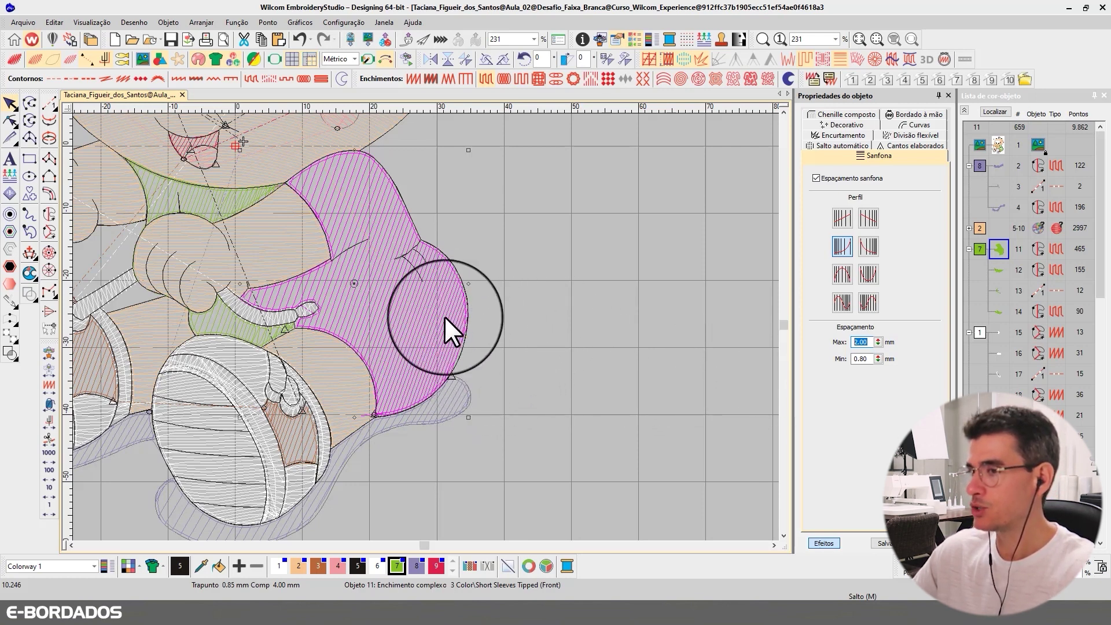
{"action": "left_click", "coordinate": [514, 258]}
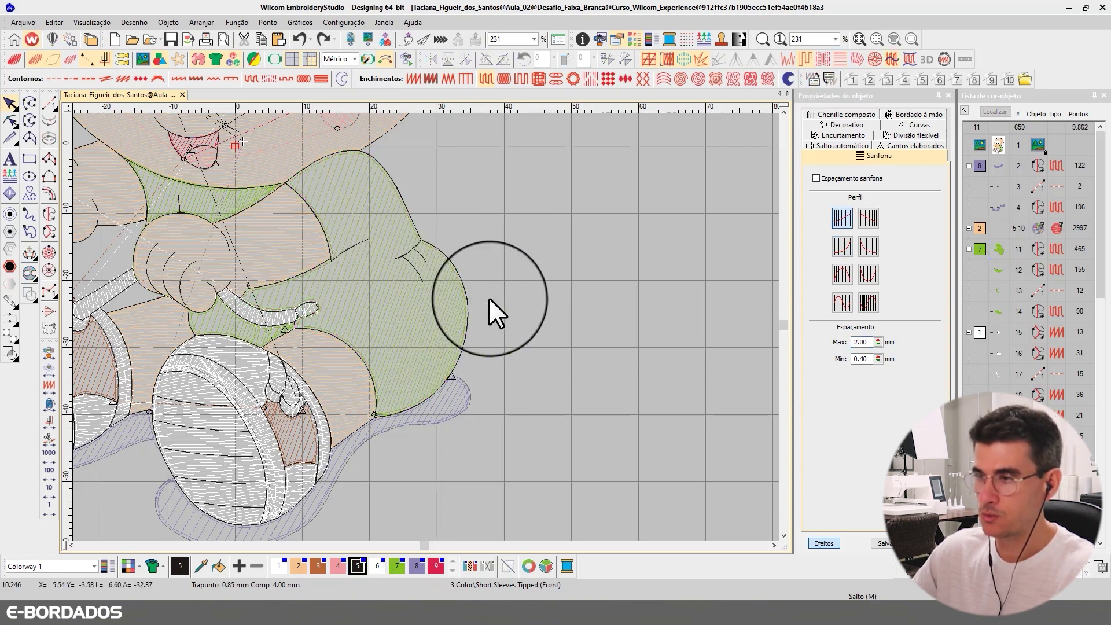
Set the minimum accordion spacing of the green collar piece below the chin to 0.80 mm
{"action": "left_click", "coordinate": [270, 212]}
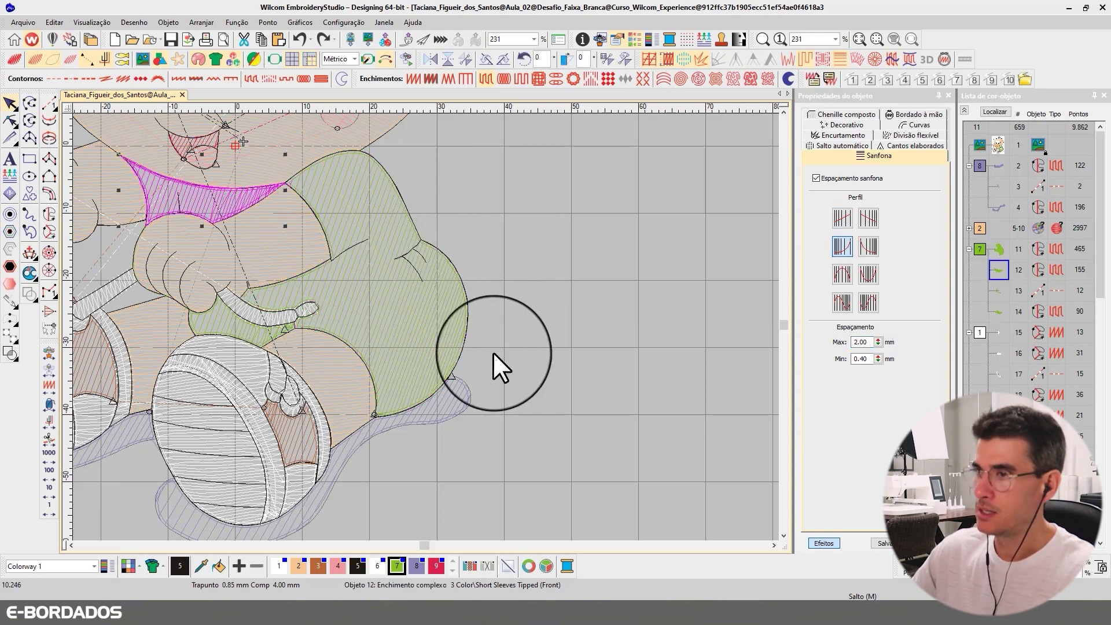
{"action": "double_click", "coordinate": [861, 358]}
{"action": "type", "text": "0.80"}
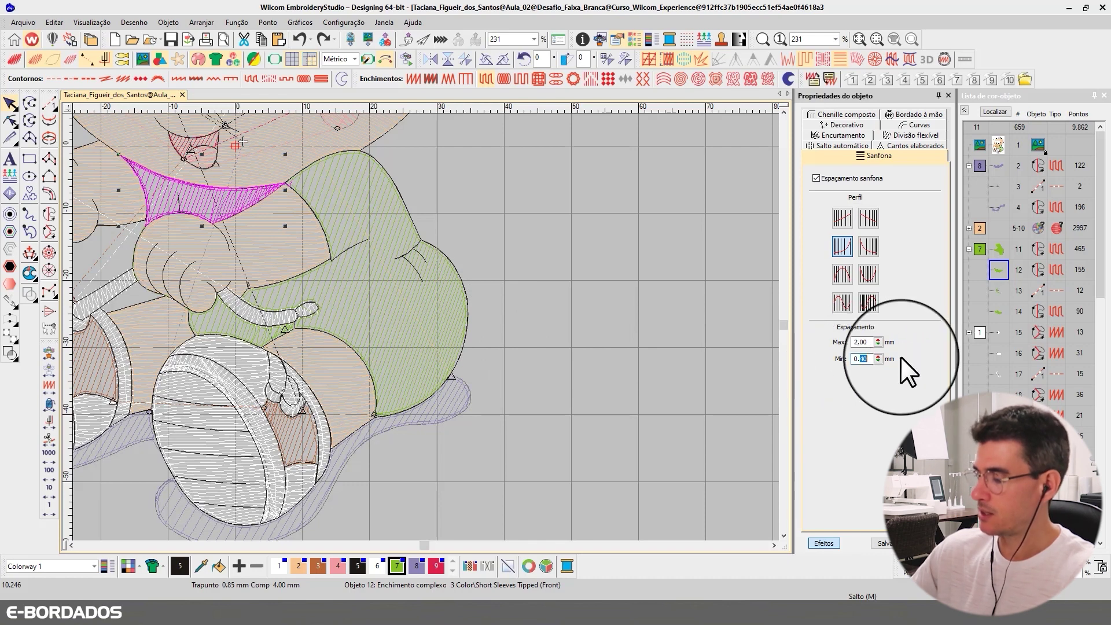
{"action": "key", "text": "Return"}
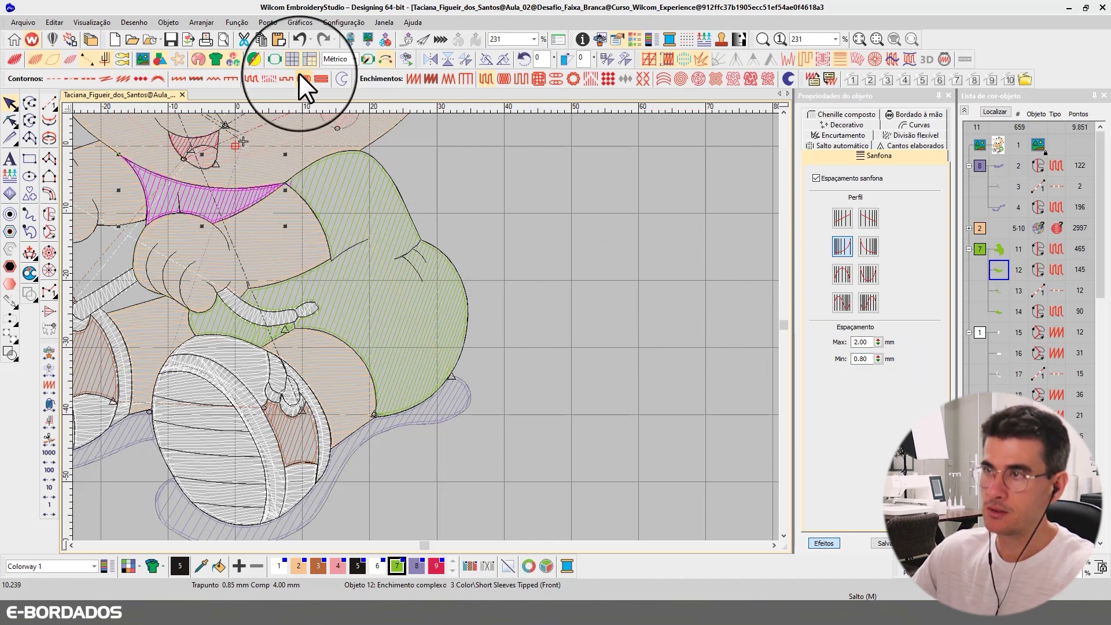
{"action": "left_click", "coordinate": [300, 42]}
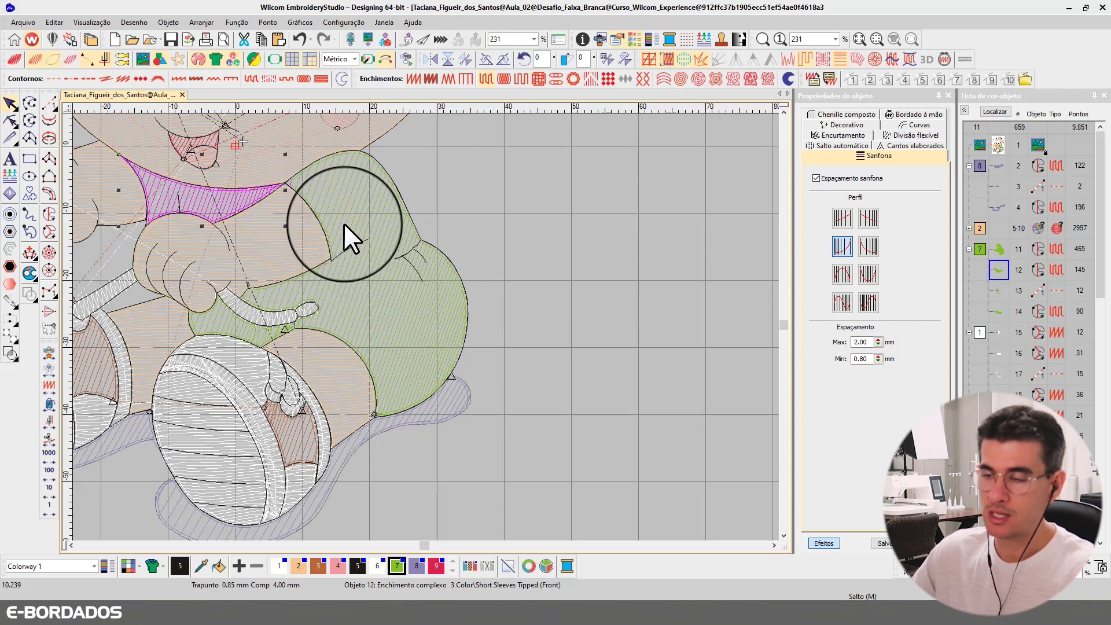
Deselect the collar piece and examine the face and upper outfit close up in realistic and plain stitch views
{"action": "scroll", "coordinate": [324, 209], "scroll_direction": "down", "scroll_amount": 3}
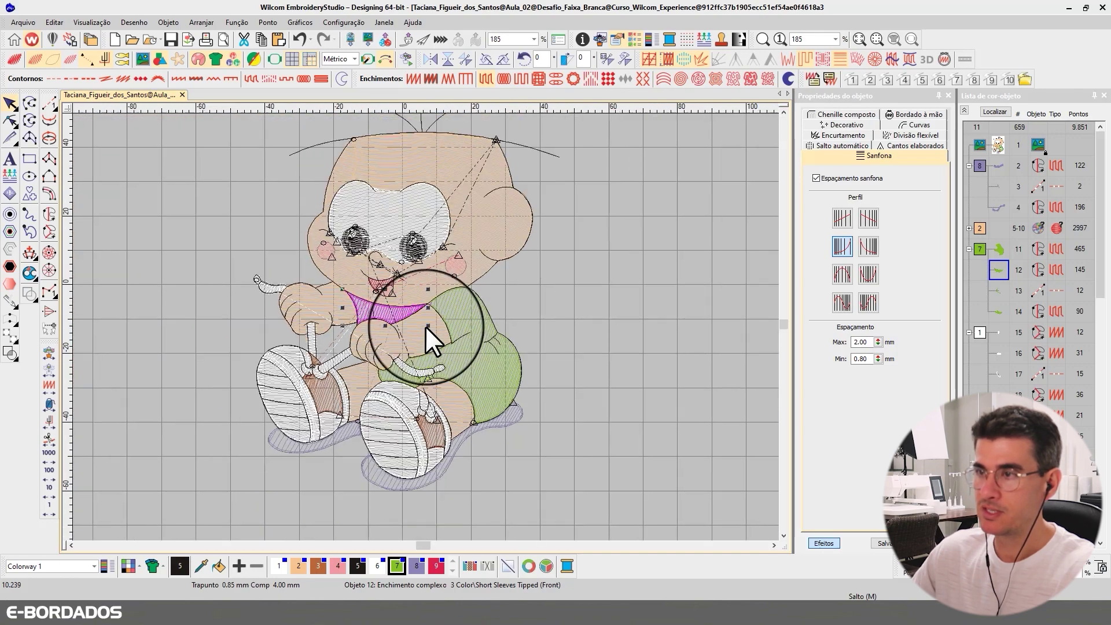
{"action": "left_click", "coordinate": [783, 112]}
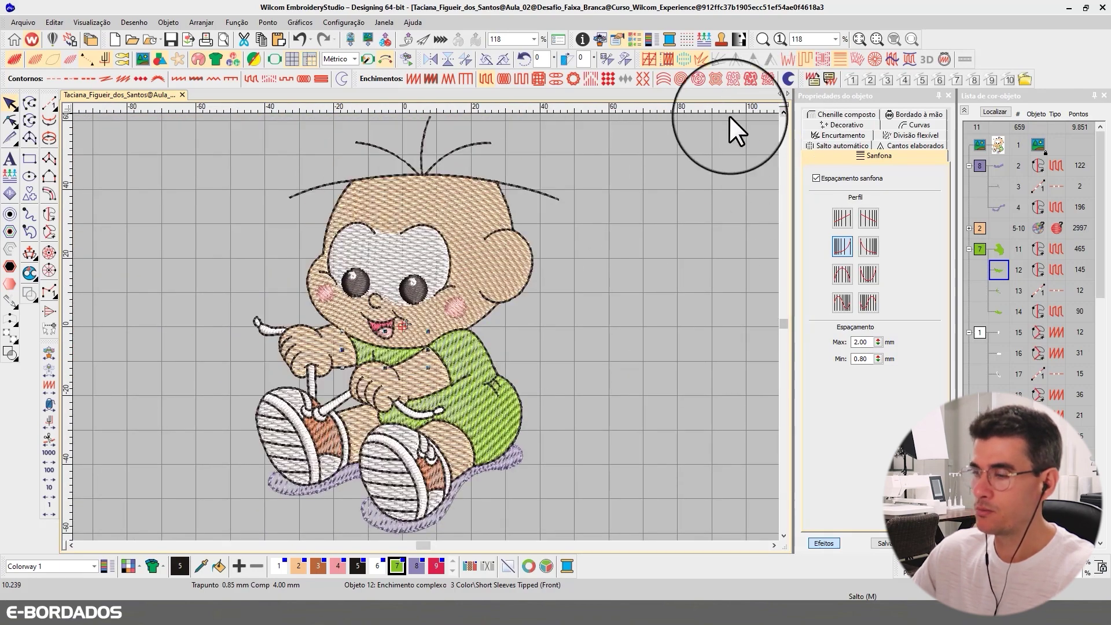
{"action": "scroll", "coordinate": [467, 300], "scroll_direction": "up", "scroll_amount": 3}
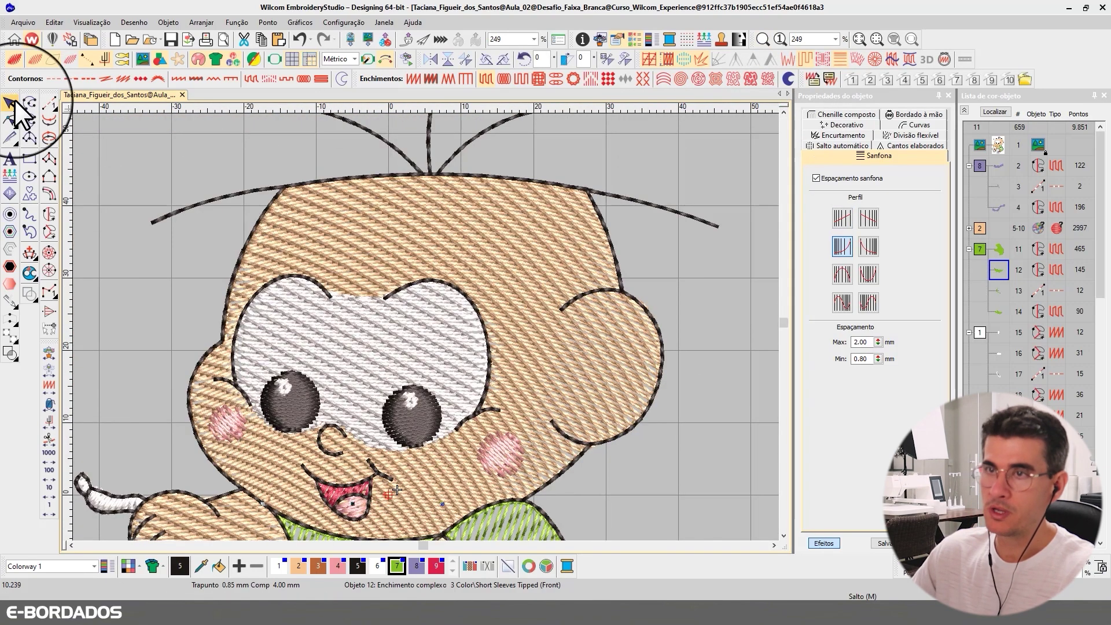
{"action": "key", "text": "Escape"}
{"action": "key", "text": "t"}
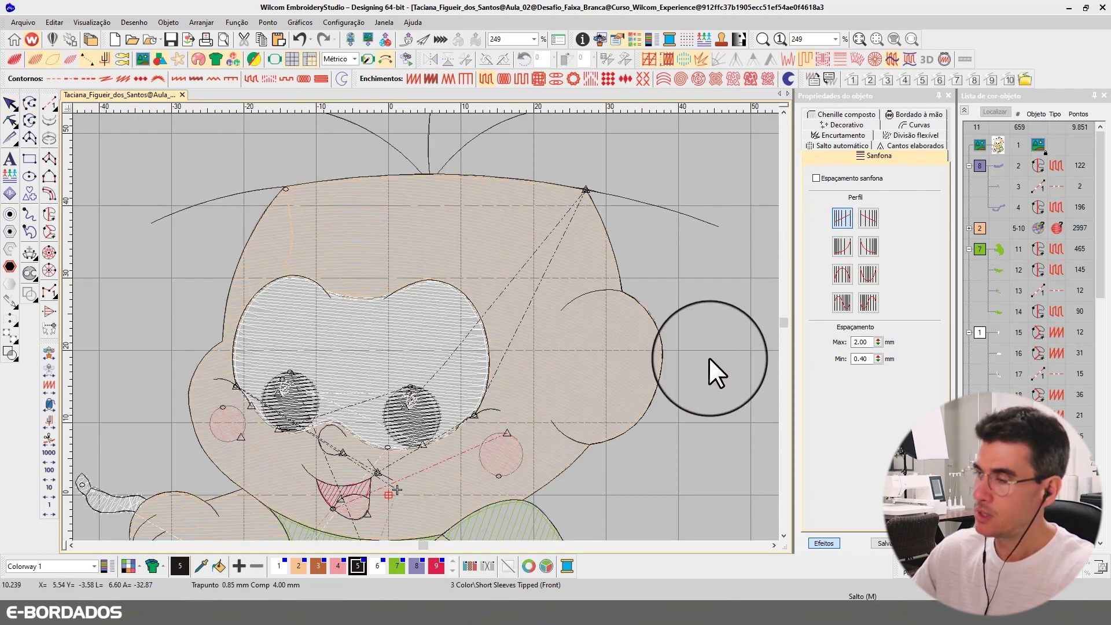
{"action": "left_click", "coordinate": [783, 535]}
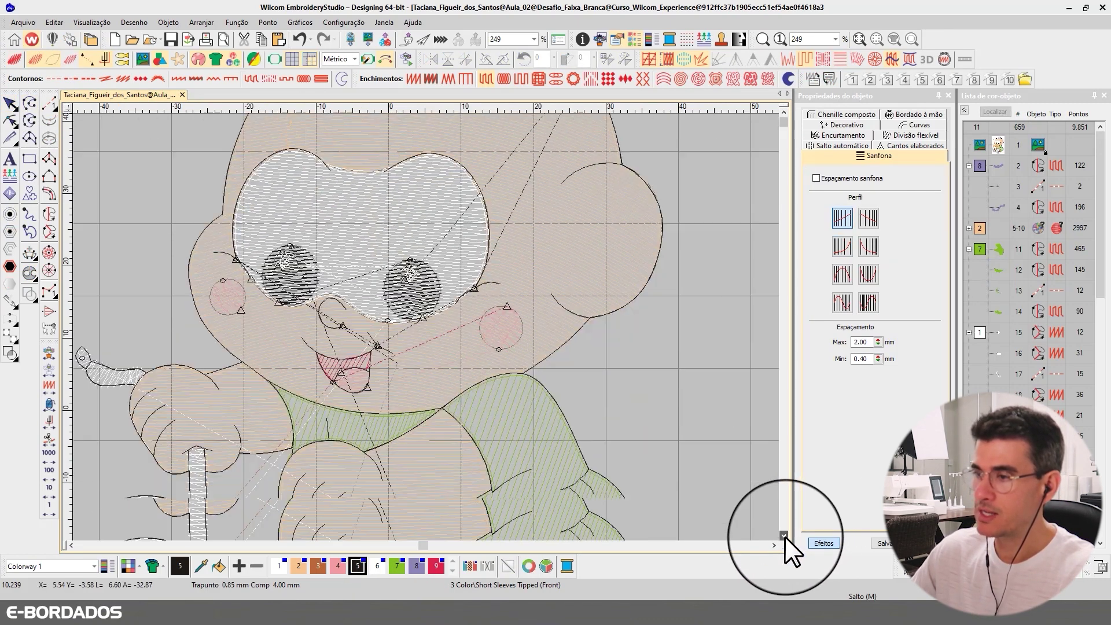
{"action": "left_click", "coordinate": [783, 535]}
{"action": "key", "text": "t"}
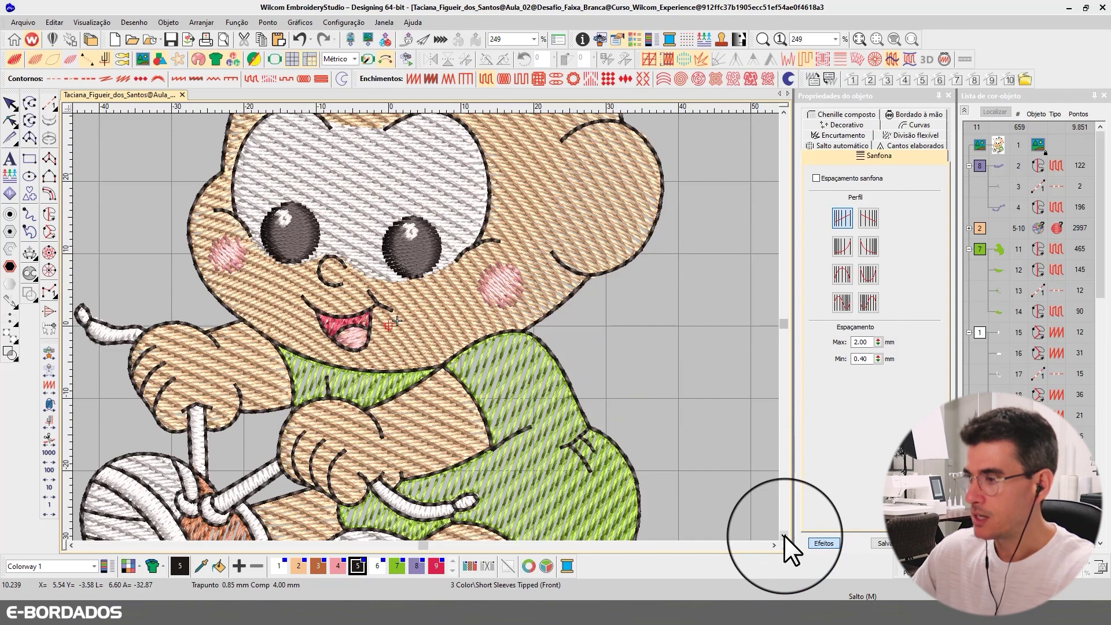
Compare the realistic preview with the plain stitch view of the shoes, laces and shadow close up
{"action": "left_click", "coordinate": [783, 535]}
{"action": "left_click", "coordinate": [783, 535]}
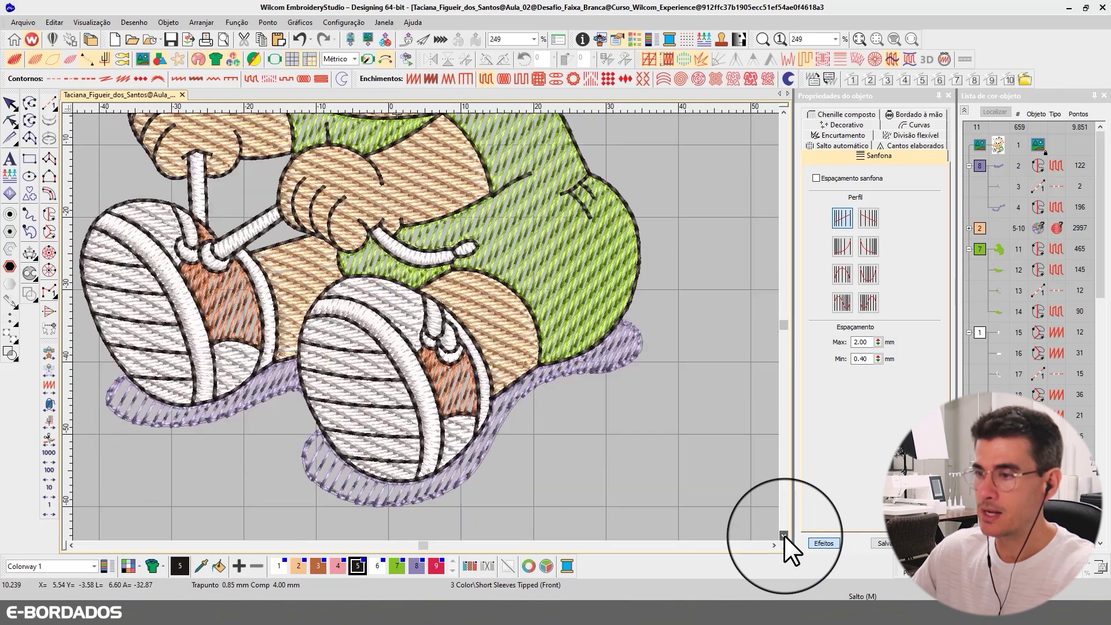
{"action": "key", "text": "t"}
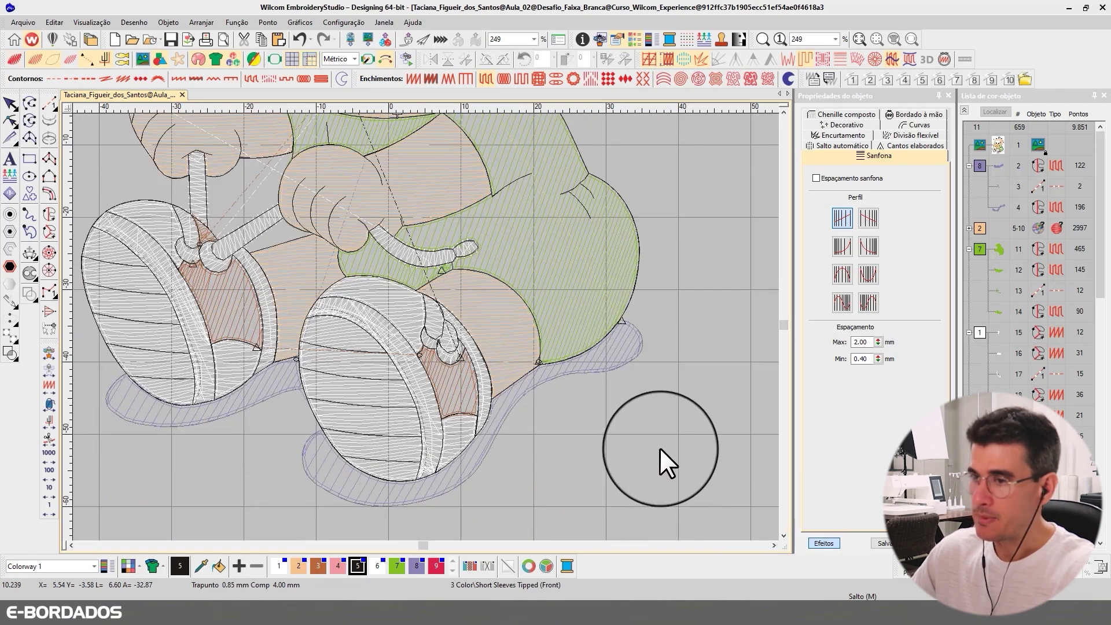
{"action": "key", "text": "t"}
{"action": "key", "text": "t"}
{"action": "key", "text": "t"}
{"action": "key", "text": "t"}
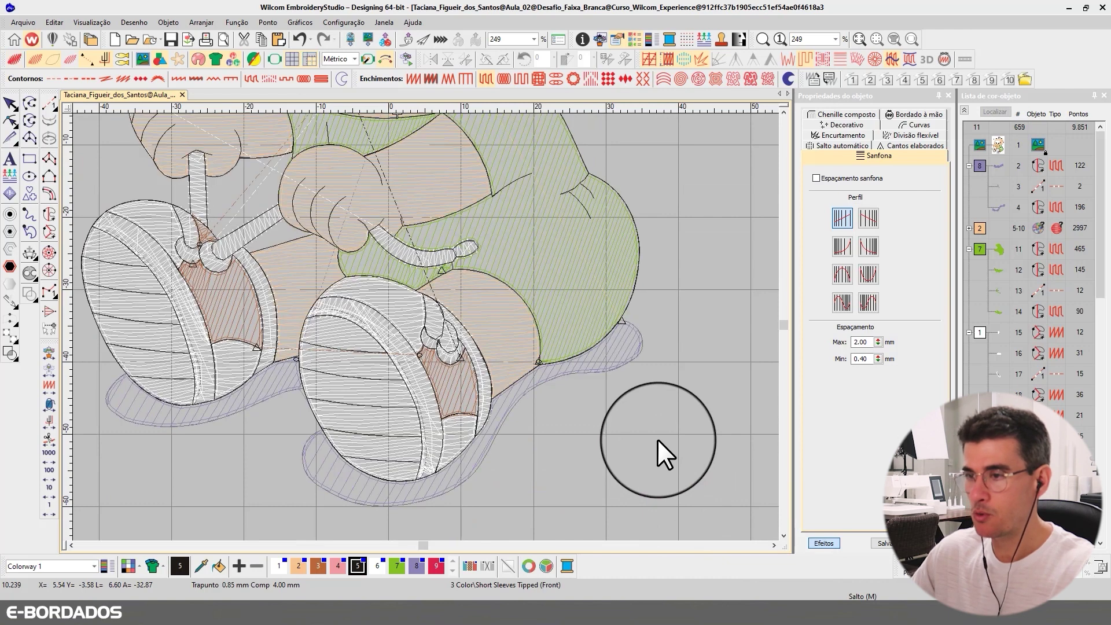
{"action": "key", "text": "t"}
Fit the whole design in view, collapse the object list into colour groups and view the design at 100%
{"action": "key", "text": "0"}
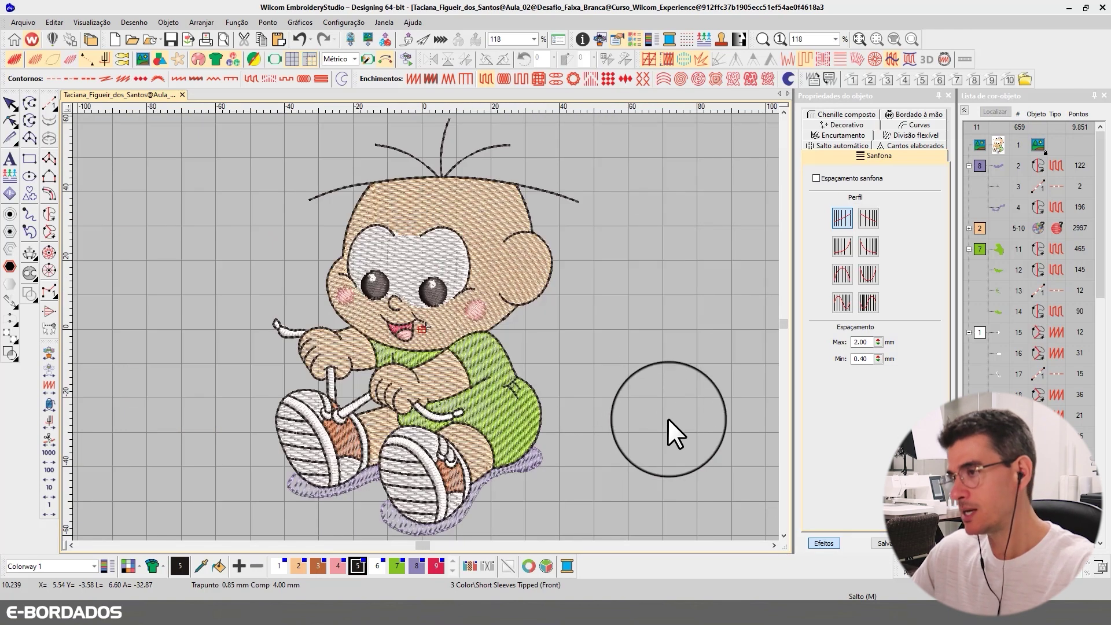
{"action": "left_click", "coordinate": [964, 109]}
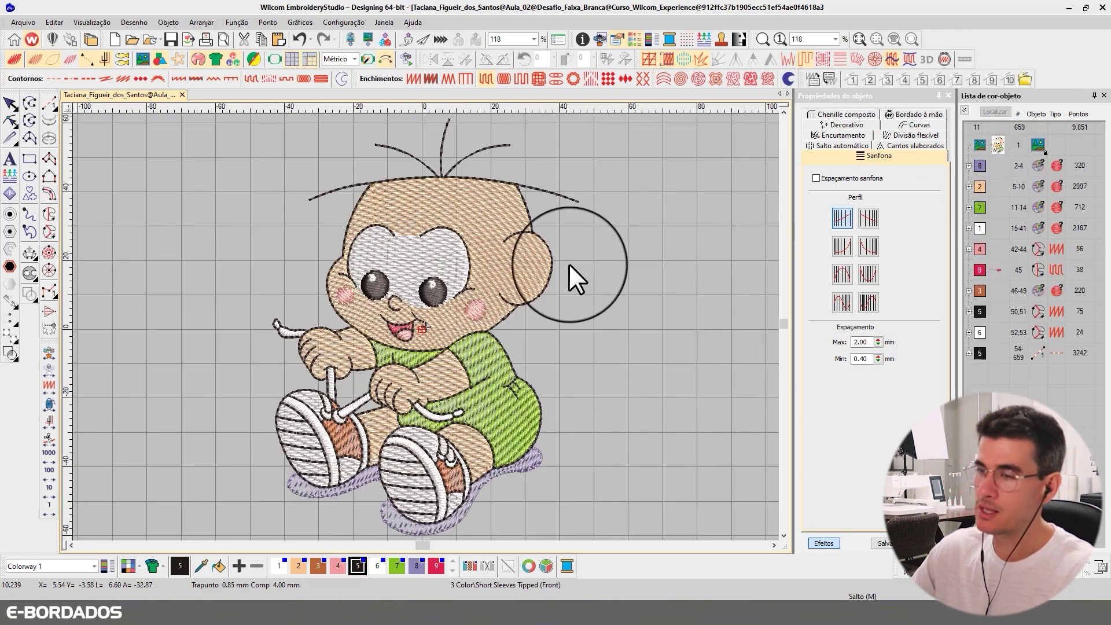
{"action": "key", "text": "1"}
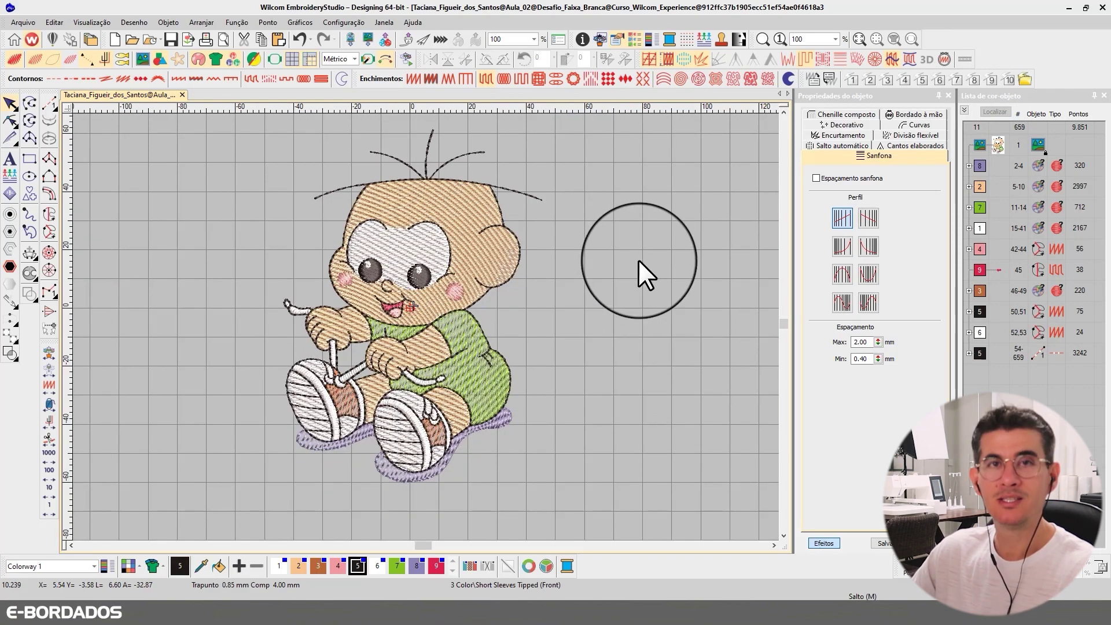